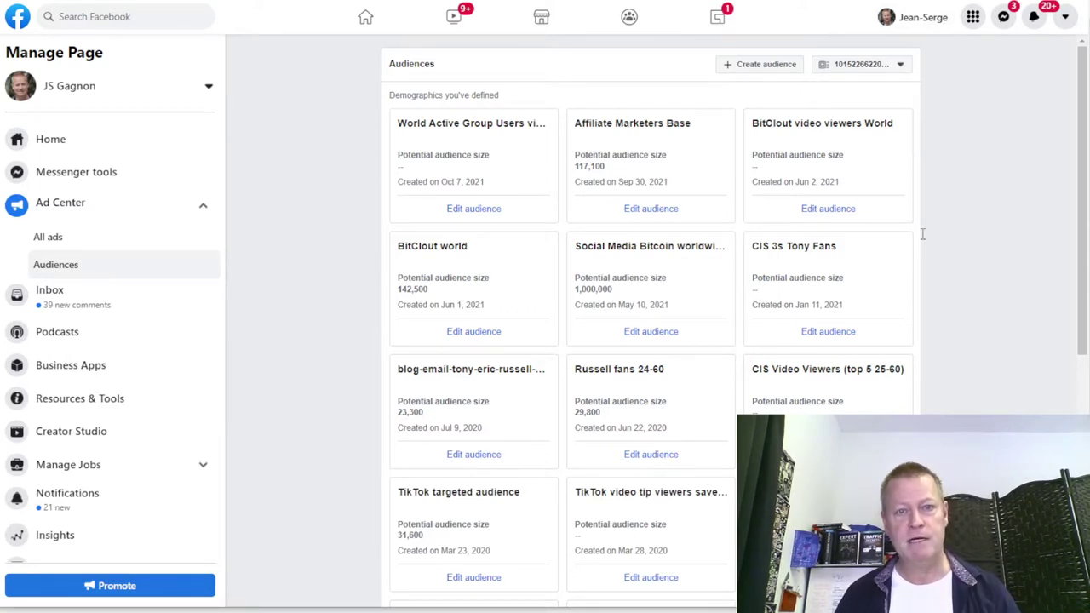
Look through the Facebook page's home, including its ad options, insights, About details, videos and recent posts
{"action": "key", "text": "F5"}
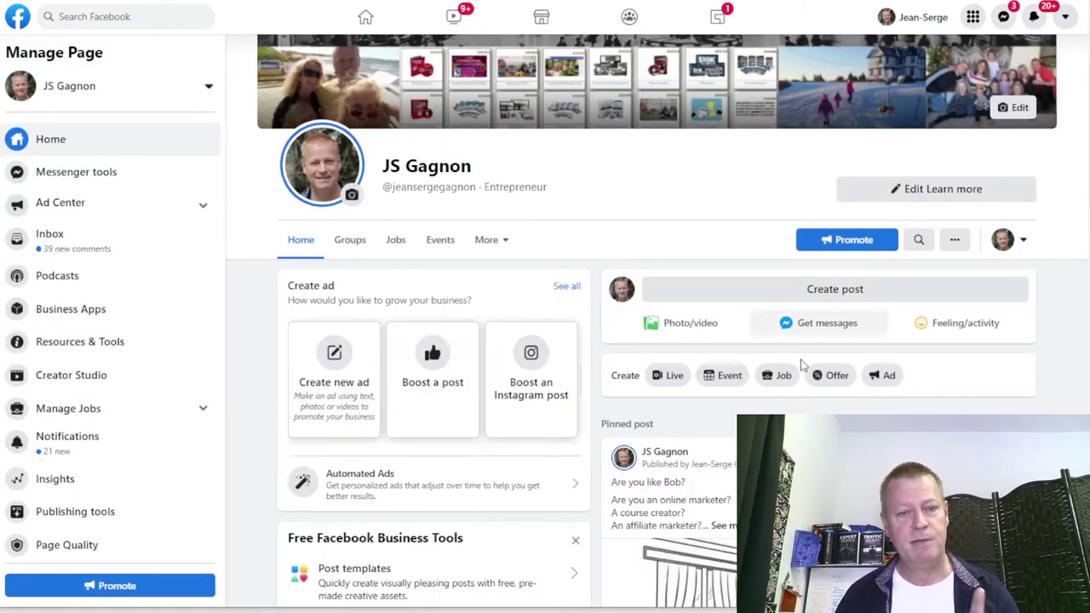
{"action": "scroll", "coordinate": [633, 396], "scroll_direction": "down", "scroll_amount": 10}
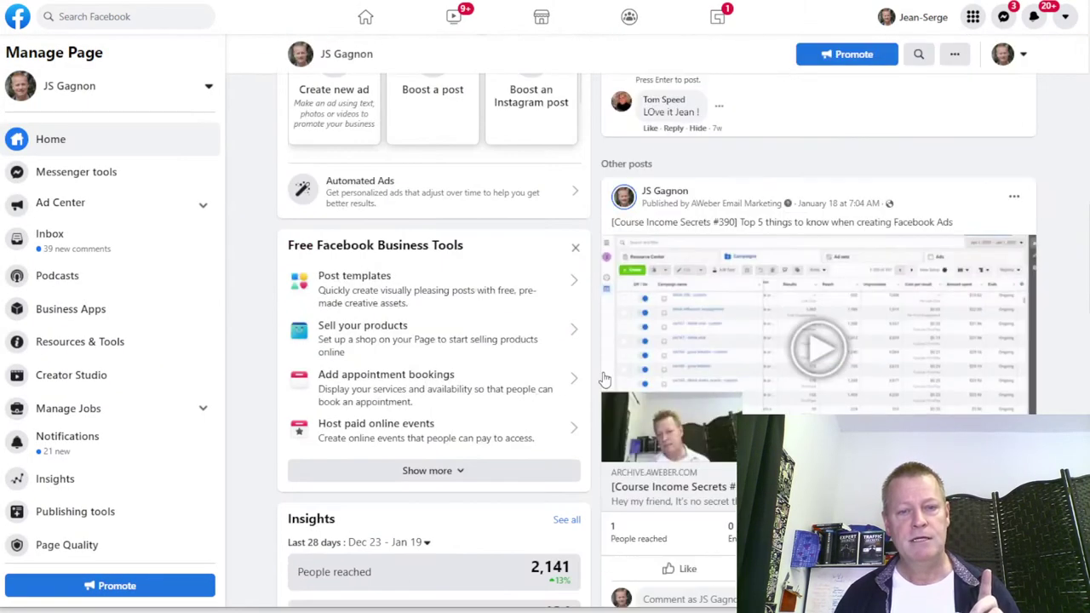
{"action": "scroll", "coordinate": [603, 378], "scroll_direction": "up", "scroll_amount": 3}
{"action": "scroll", "coordinate": [603, 378], "scroll_direction": "up", "scroll_amount": 3}
{"action": "scroll", "coordinate": [457, 355], "scroll_direction": "down", "scroll_amount": 10}
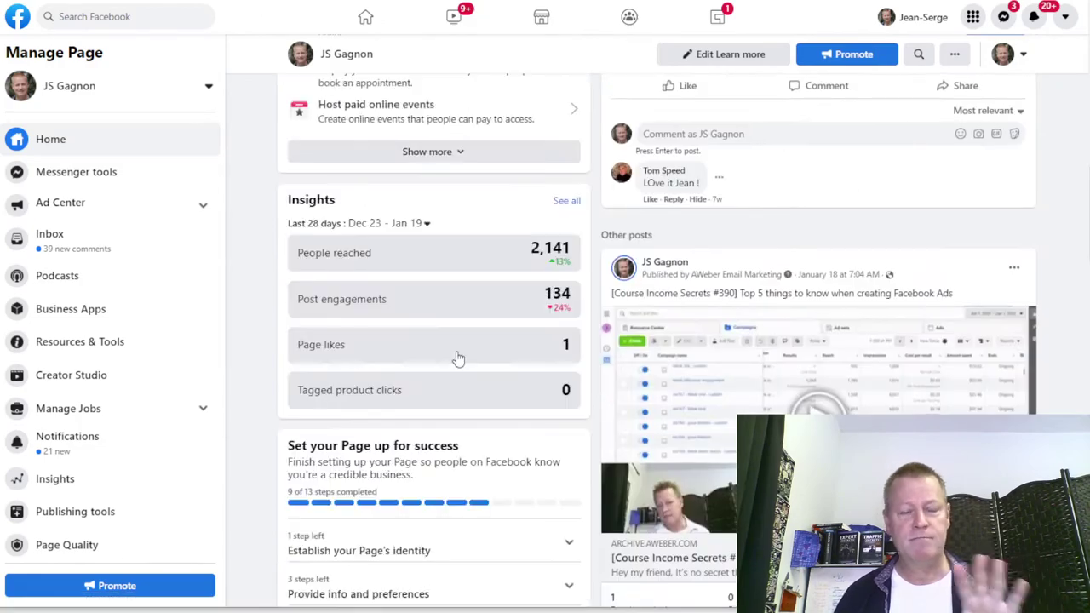
{"action": "scroll", "coordinate": [457, 353], "scroll_direction": "down", "scroll_amount": 10}
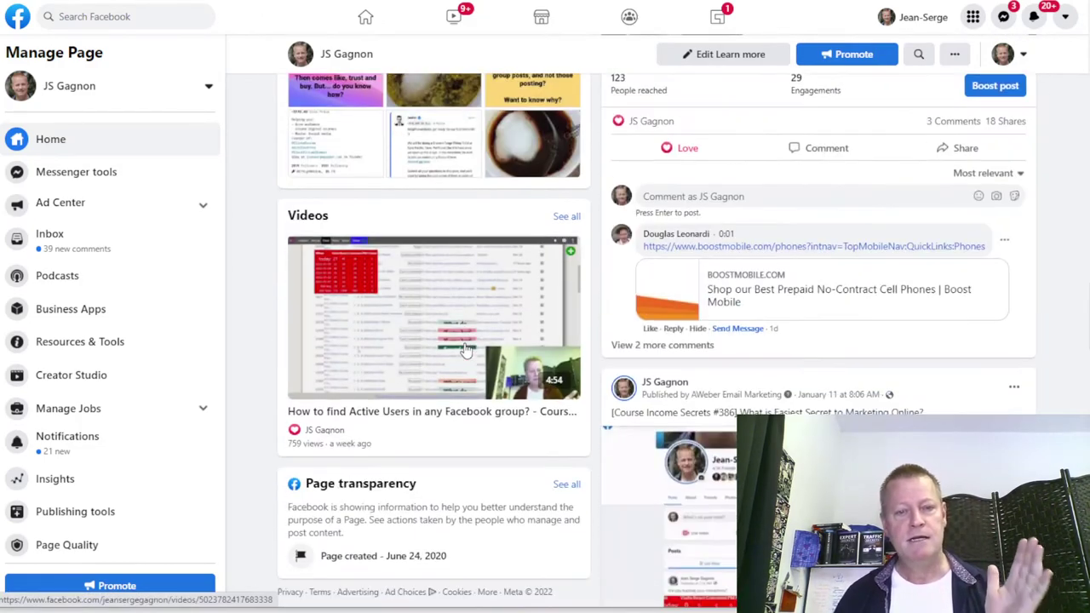
{"action": "scroll", "coordinate": [466, 349], "scroll_direction": "up", "scroll_amount": 10}
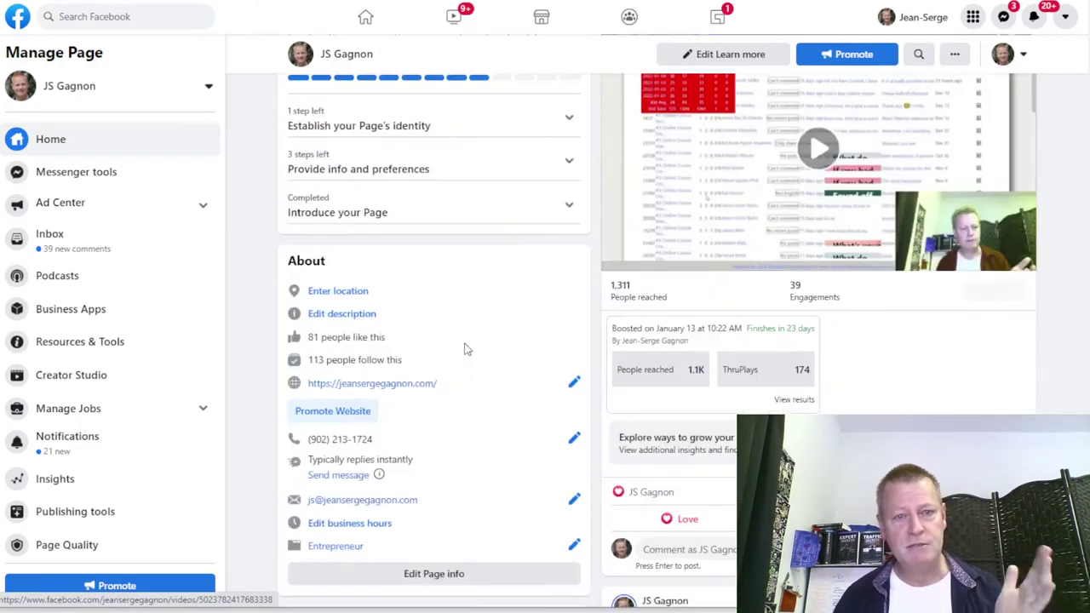
{"action": "scroll", "coordinate": [468, 341], "scroll_direction": "up", "scroll_amount": 5}
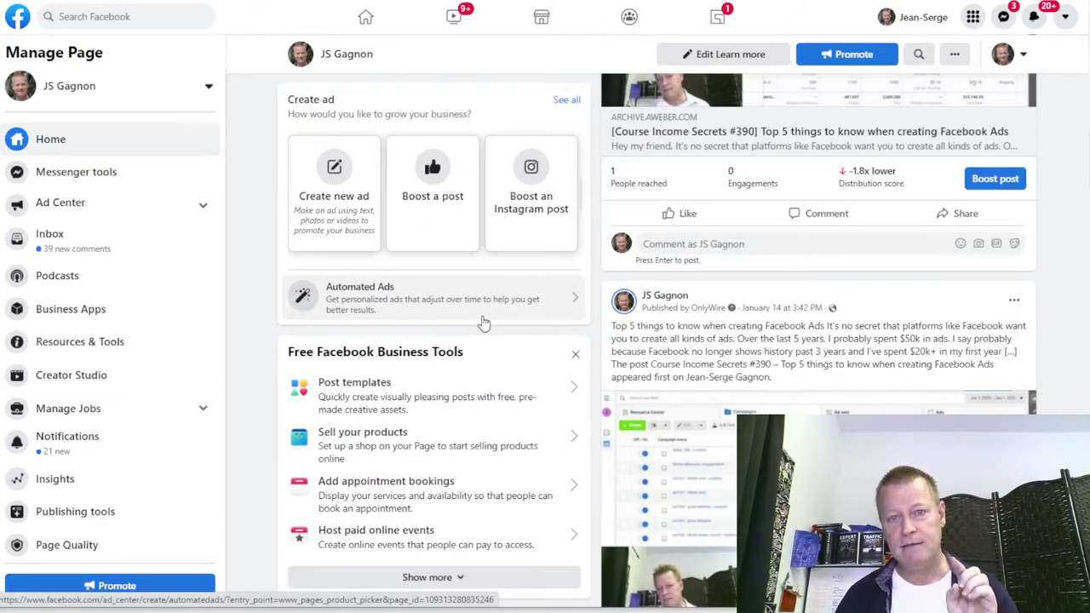
{"action": "scroll", "coordinate": [482, 321], "scroll_direction": "up", "scroll_amount": 6}
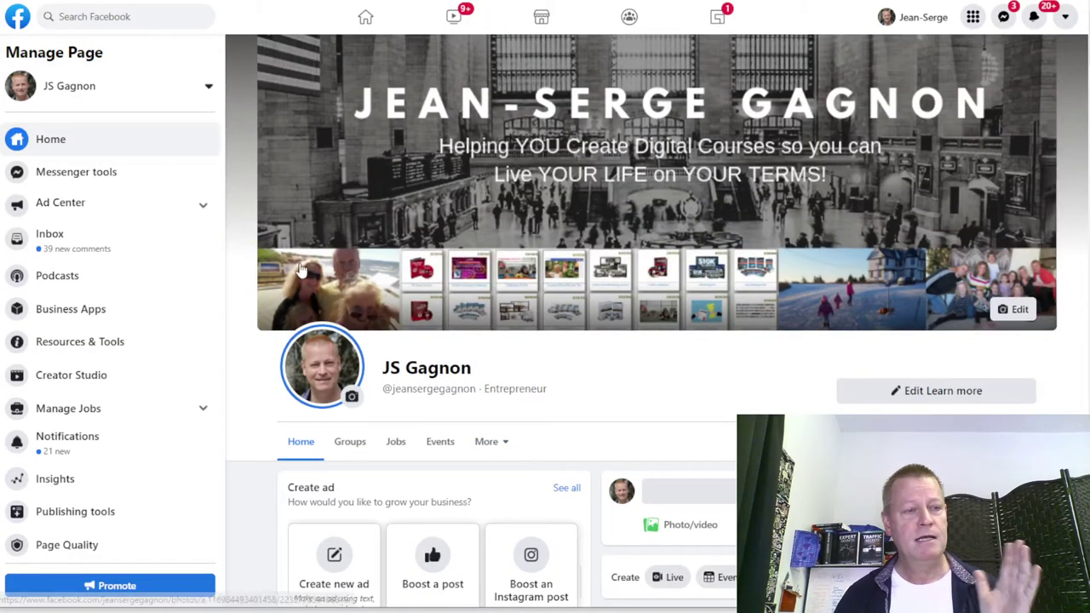
Open the page's Ad Center and review the performance summary and the list of active and completed ads
{"action": "left_click", "coordinate": [121, 211]}
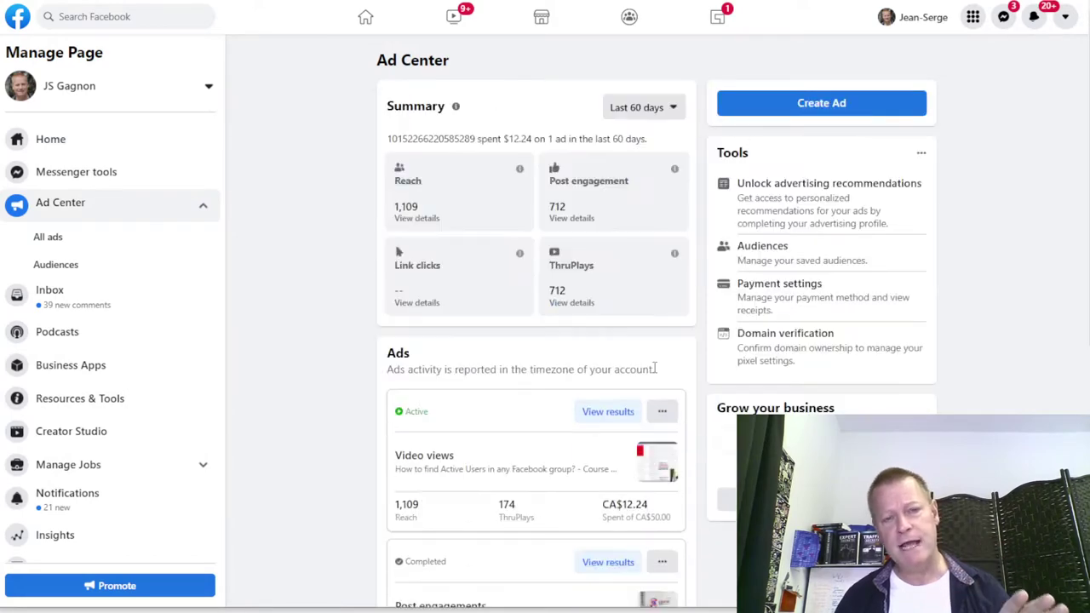
{"action": "scroll", "coordinate": [608, 456], "scroll_direction": "down", "scroll_amount": 5}
{"action": "scroll", "coordinate": [608, 456], "scroll_direction": "down", "scroll_amount": 1}
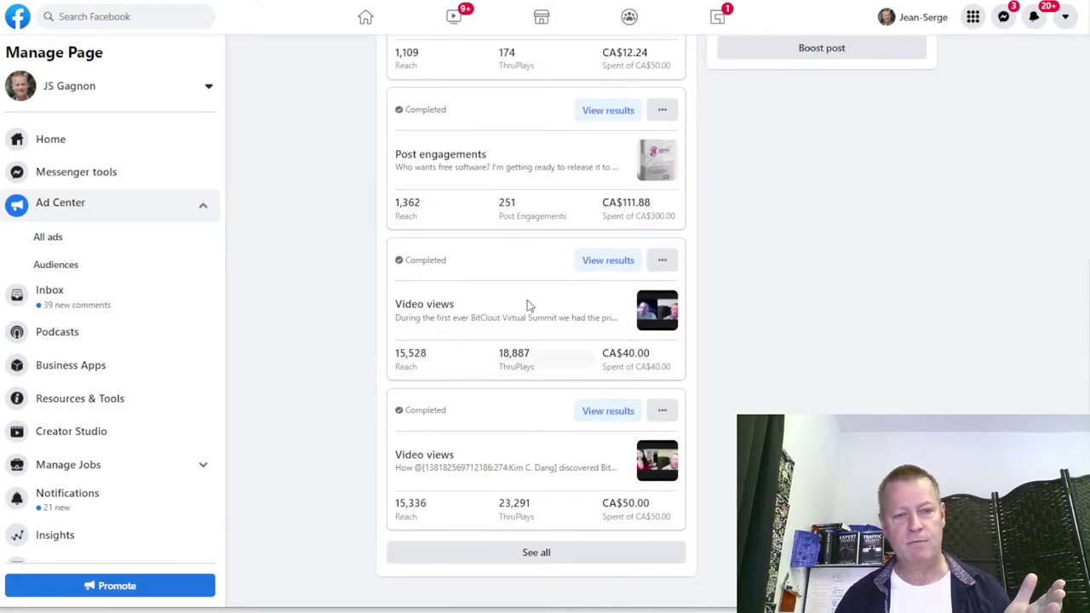
{"action": "scroll", "coordinate": [409, 396], "scroll_direction": "up", "scroll_amount": 4}
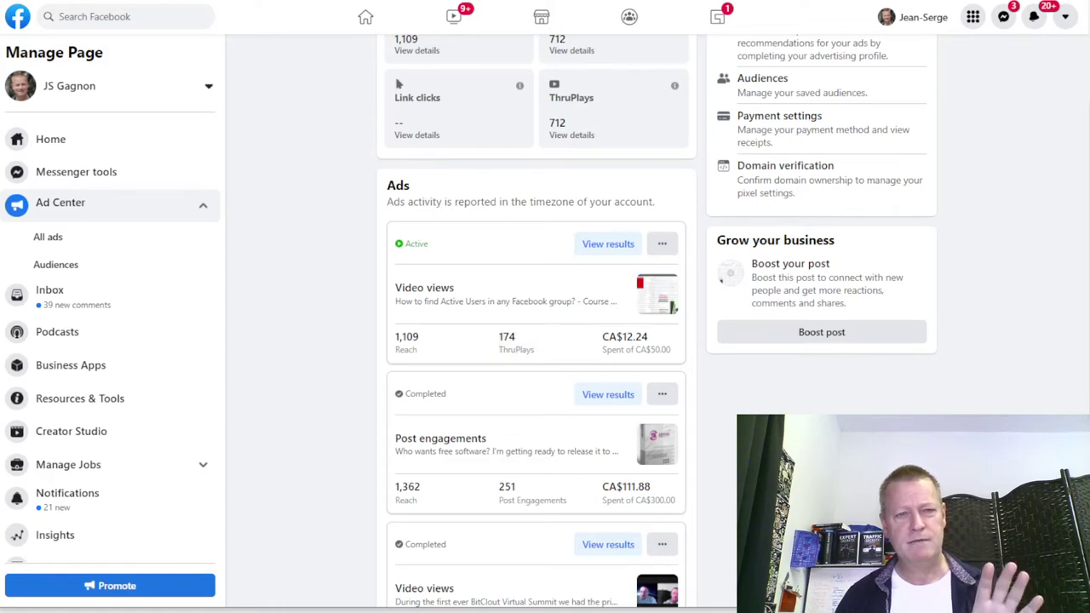
{"action": "scroll", "coordinate": [560, 273], "scroll_direction": "up", "scroll_amount": 3}
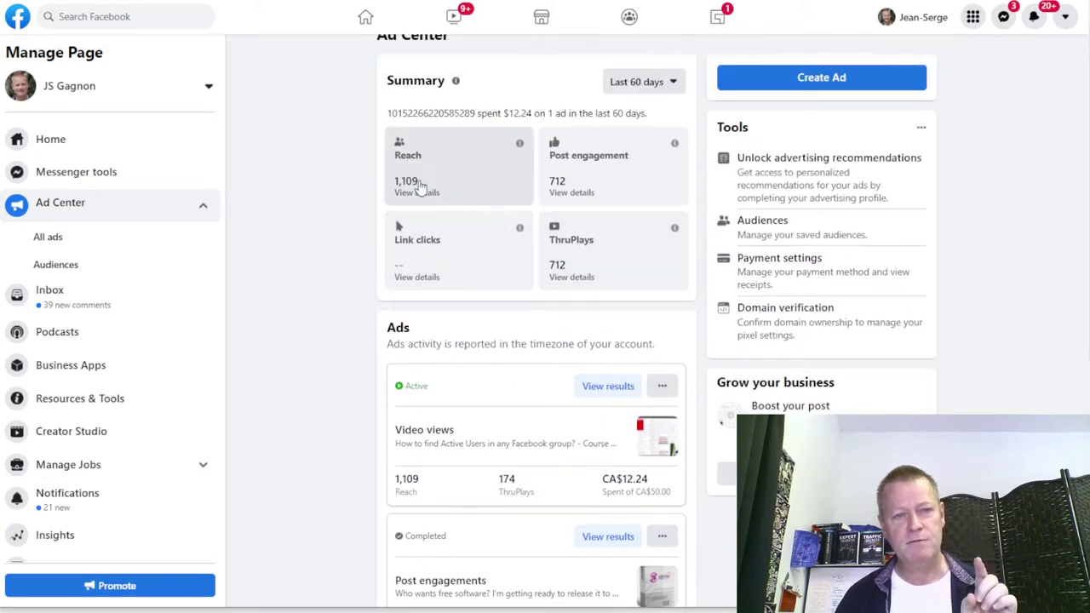
{"action": "scroll", "coordinate": [477, 429], "scroll_direction": "down", "scroll_amount": 3}
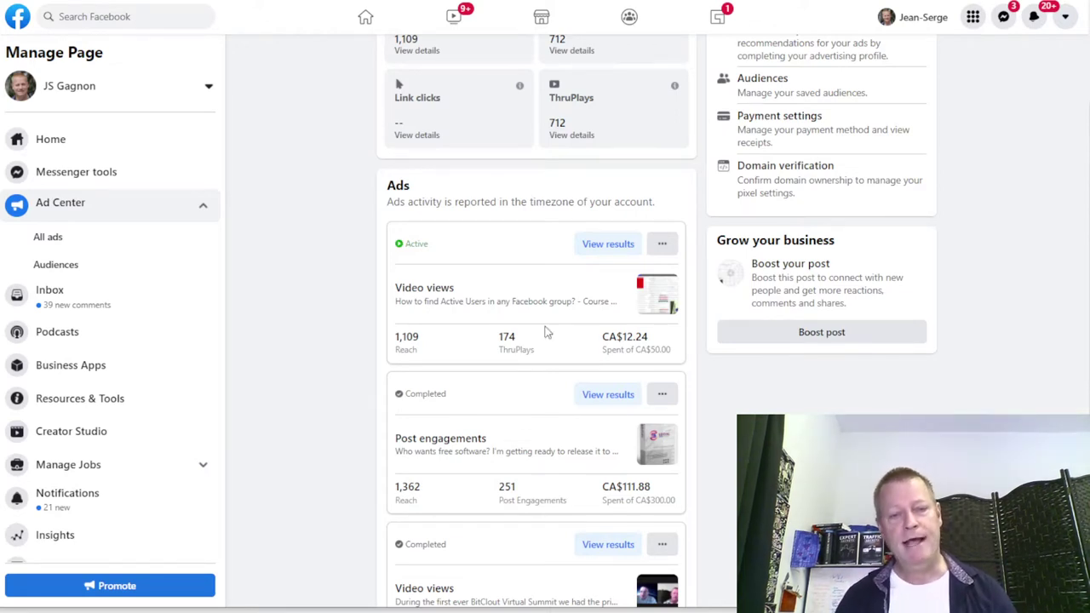
{"action": "scroll", "coordinate": [449, 171], "scroll_direction": "up", "scroll_amount": 2}
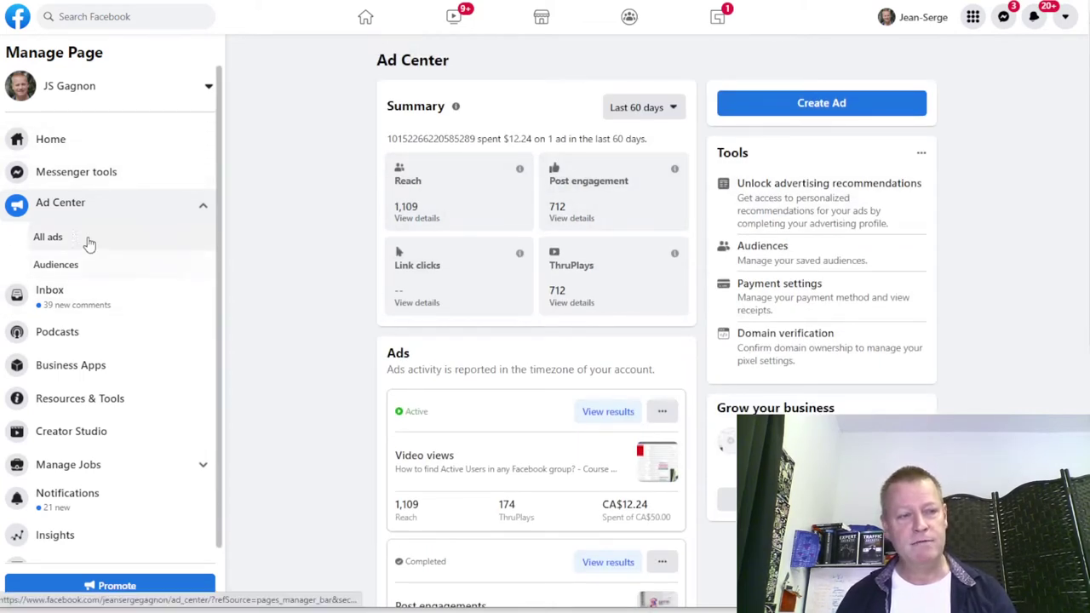
Open the page's audiences and examine the gender, age, location and detailed targeting options for a new audience without creating one
{"action": "left_click", "coordinate": [92, 271]}
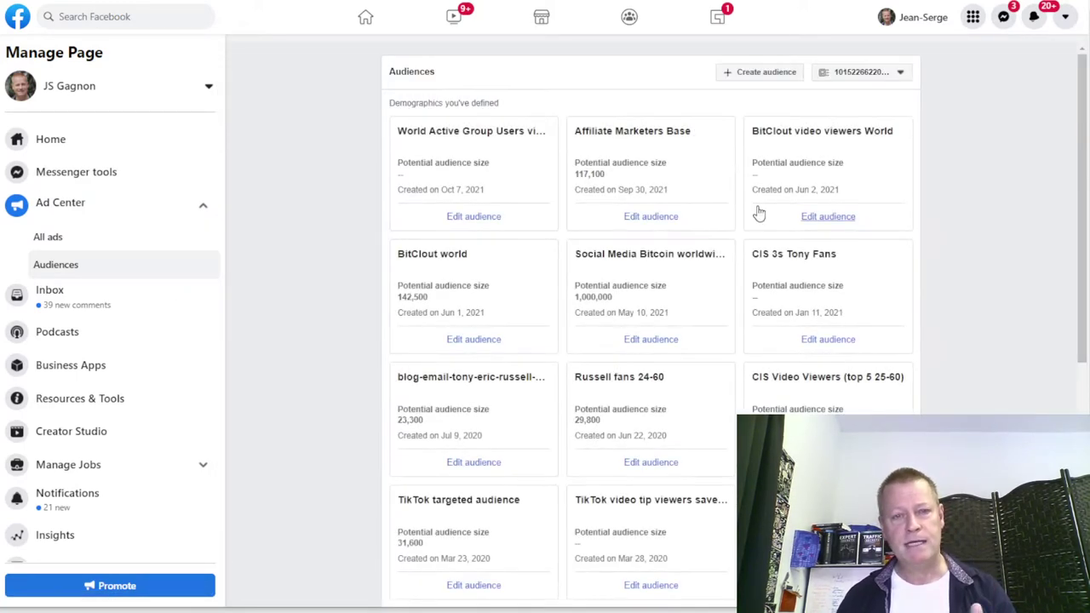
{"action": "left_click", "coordinate": [766, 77]}
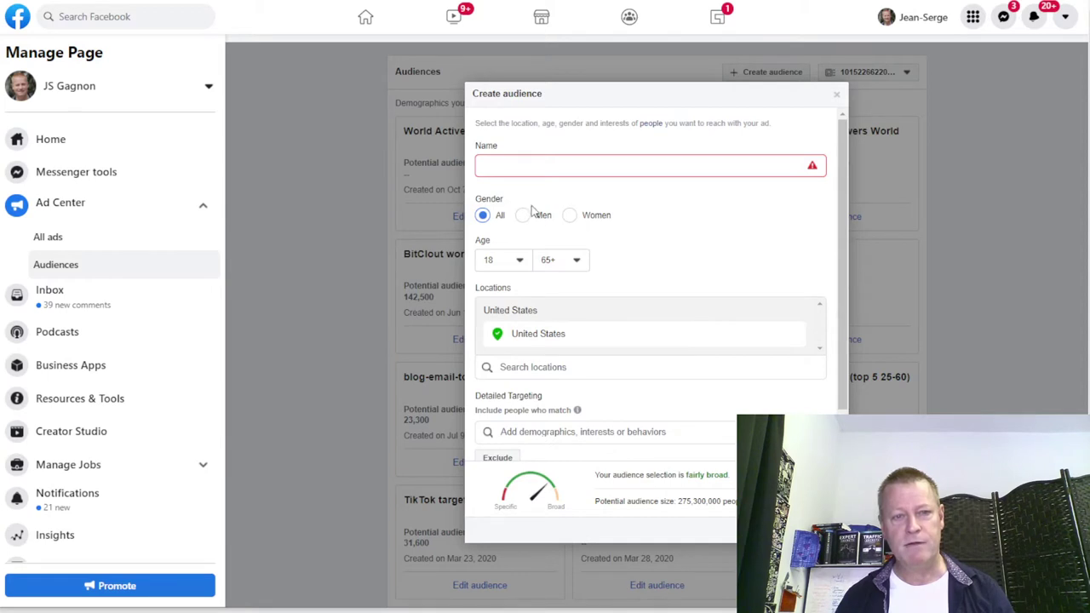
{"action": "scroll", "coordinate": [701, 400], "scroll_direction": "down", "scroll_amount": 1}
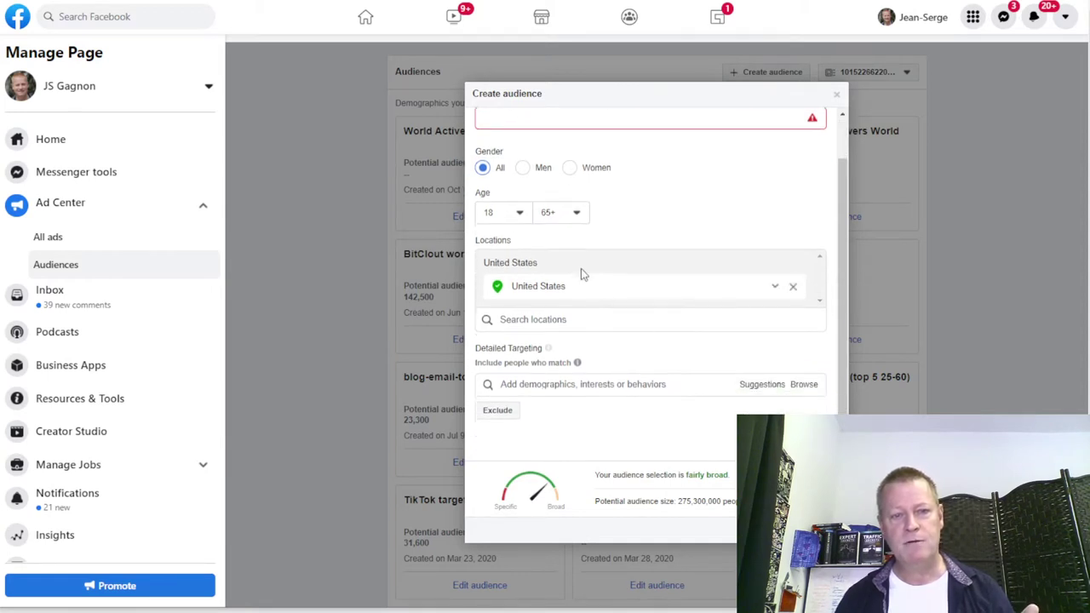
{"action": "scroll", "coordinate": [613, 395], "scroll_direction": "down", "scroll_amount": 1}
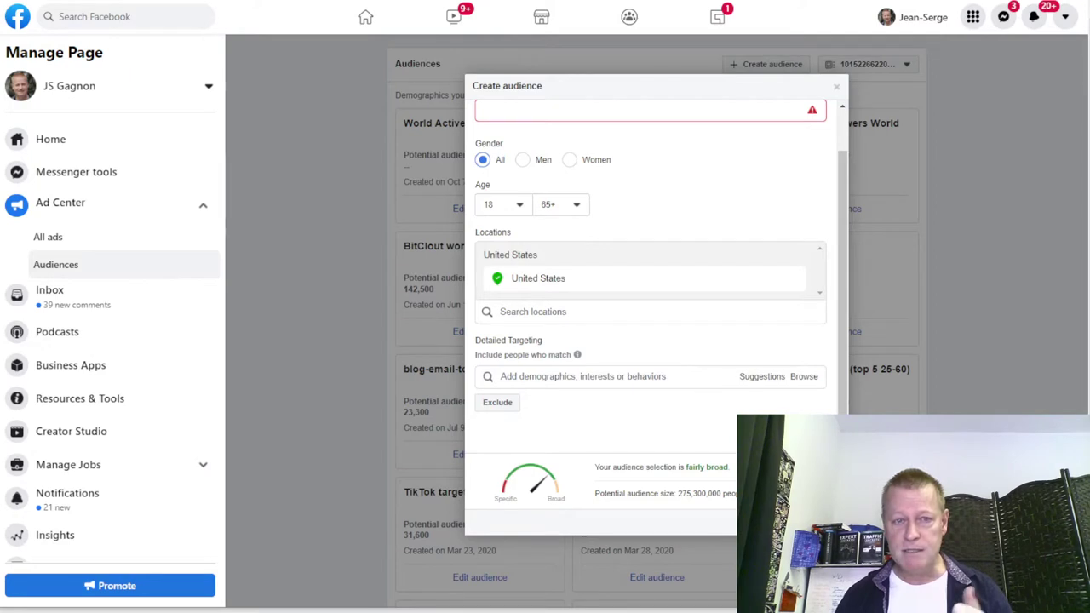
{"action": "scroll", "coordinate": [594, 144], "scroll_direction": "up", "scroll_amount": 3}
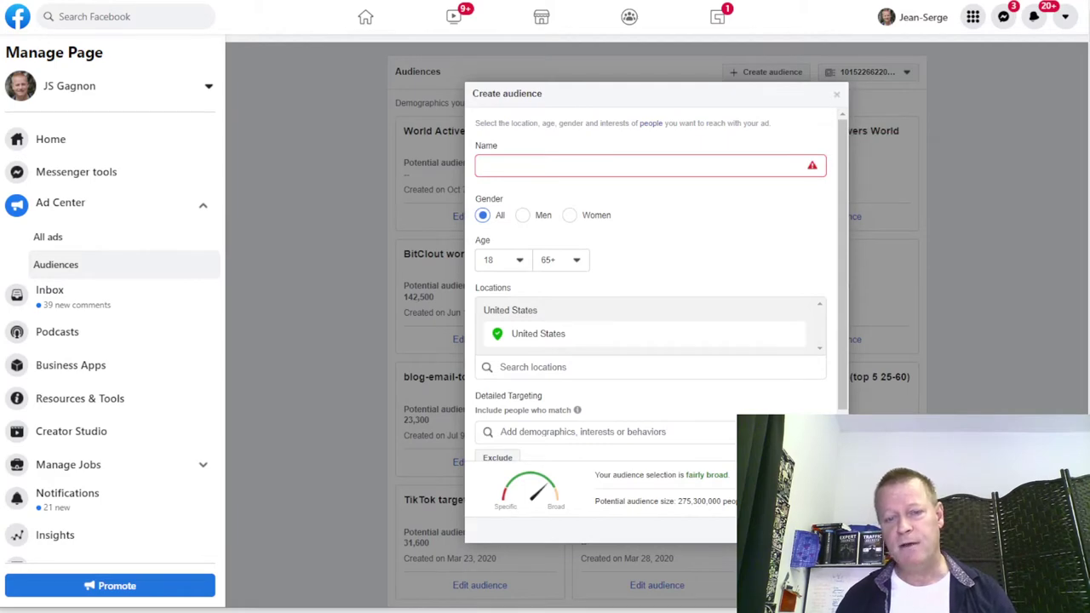
{"action": "left_click", "coordinate": [380, 259]}
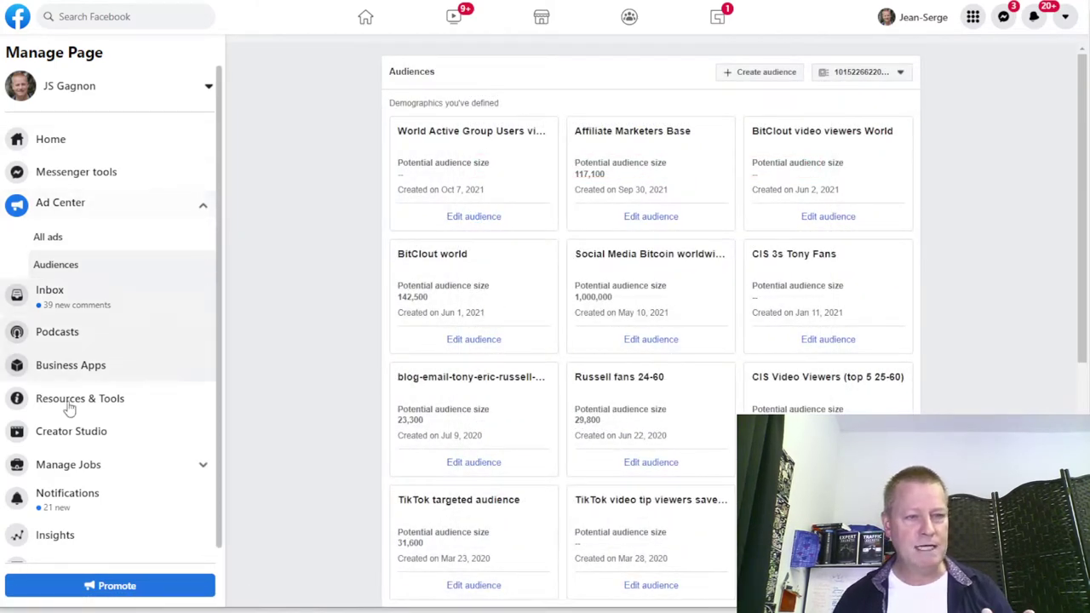
Look through the full list of the page's saved audiences
{"action": "left_click", "coordinate": [899, 75]}
{"action": "left_click", "coordinate": [963, 255]}
{"action": "scroll", "coordinate": [965, 345], "scroll_direction": "down", "scroll_amount": 5}
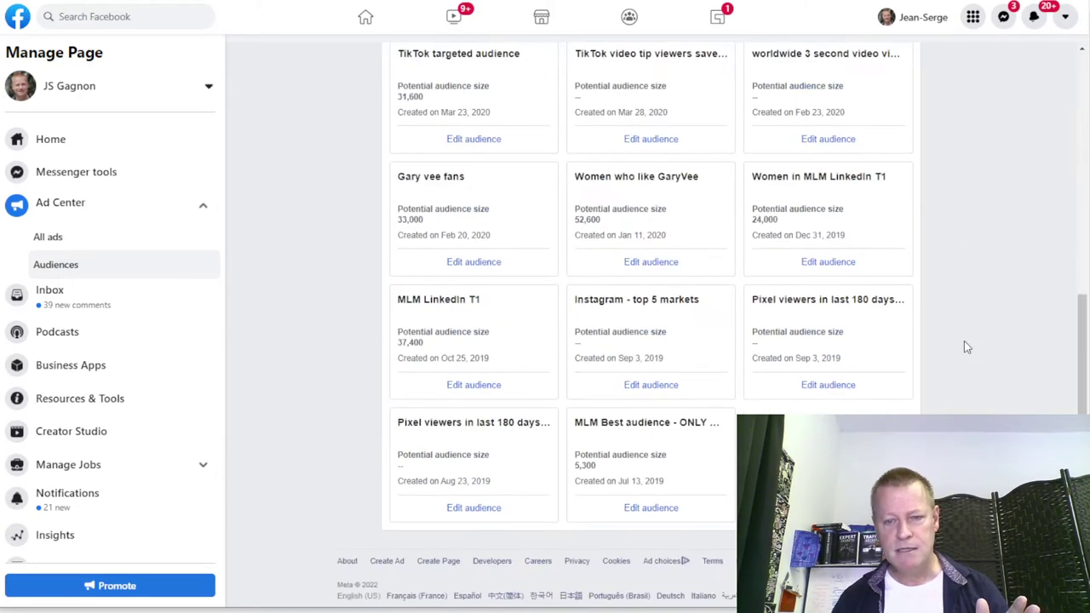
{"action": "scroll", "coordinate": [966, 346], "scroll_direction": "up", "scroll_amount": 5}
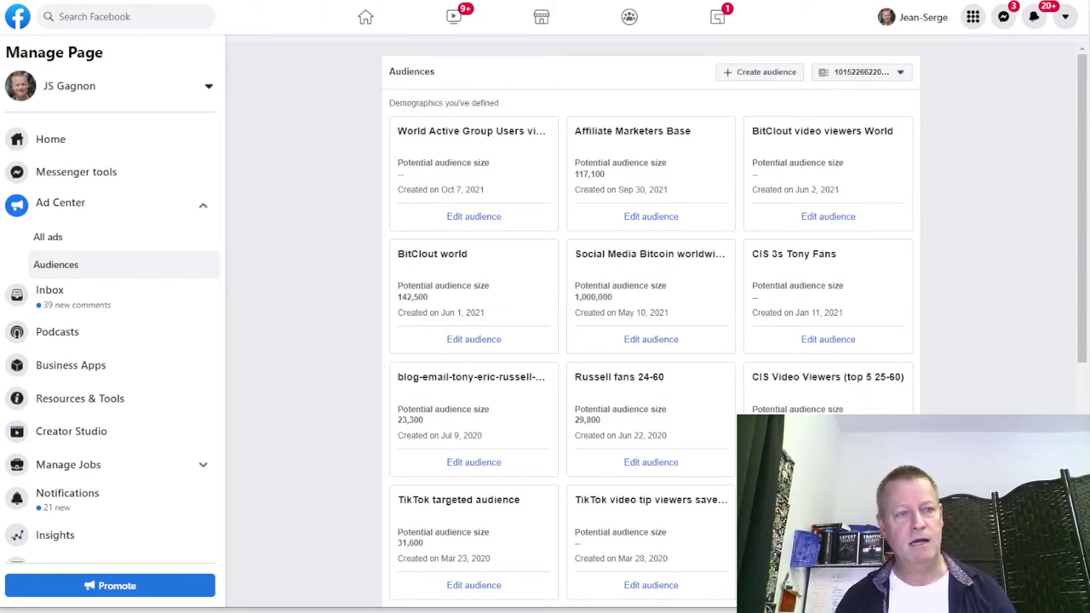
Open business.facebook.com in a new browser tab and switch to the business account that holds 15 business assets
{"action": "key", "text": "ctrl+t"}
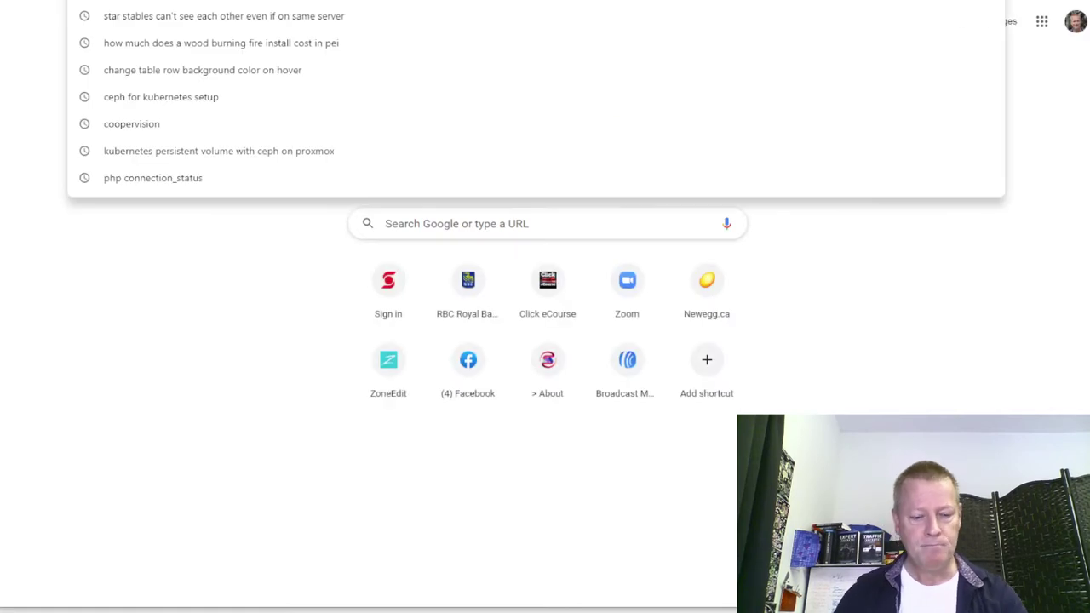
{"action": "type", "text": "business."}
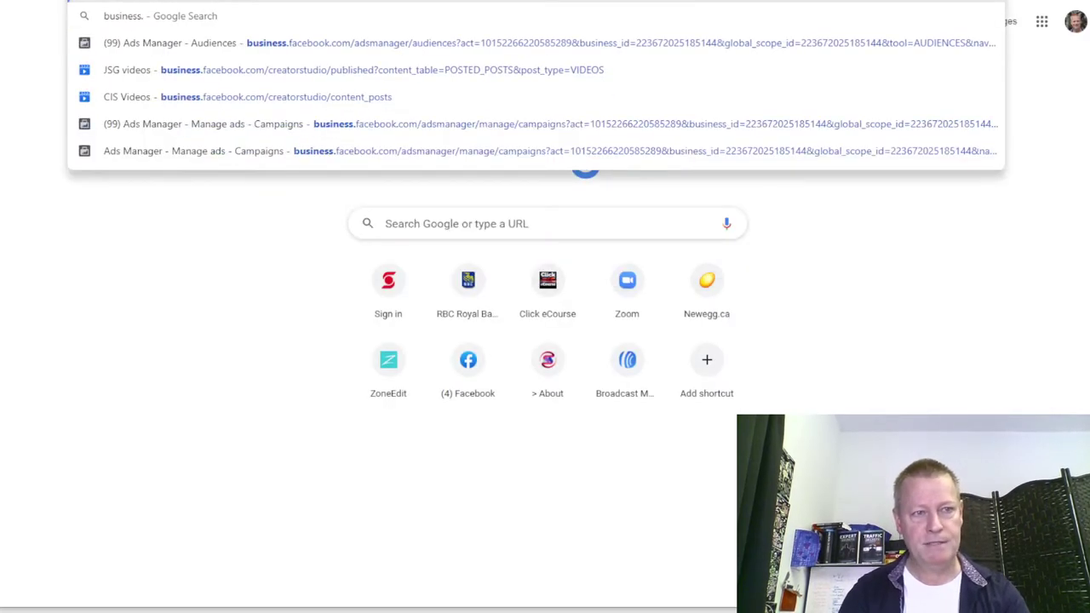
{"action": "key", "text": "Escape"}
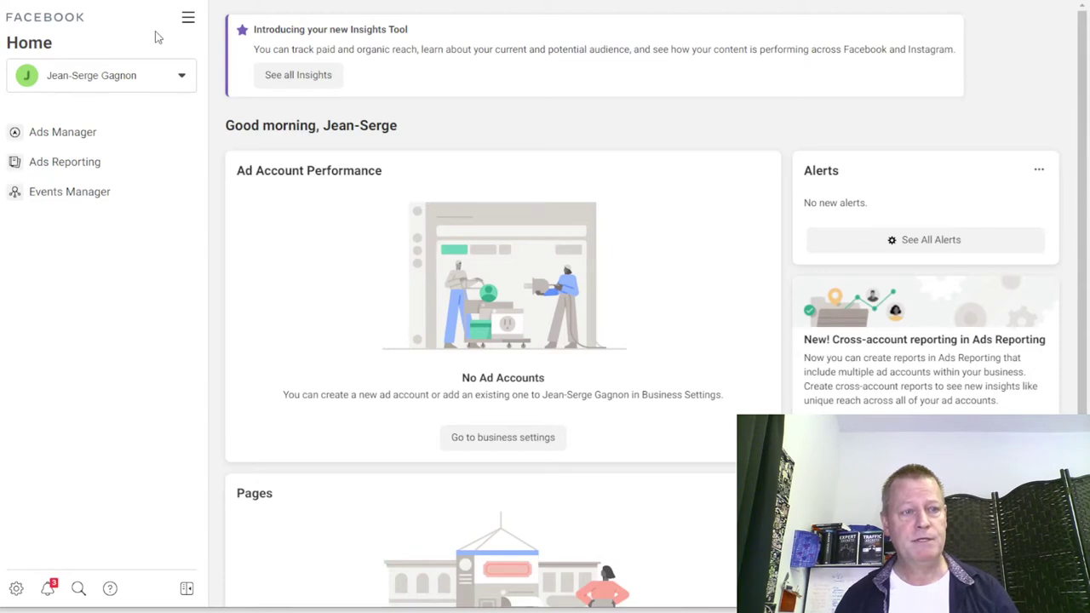
{"action": "left_click", "coordinate": [138, 87]}
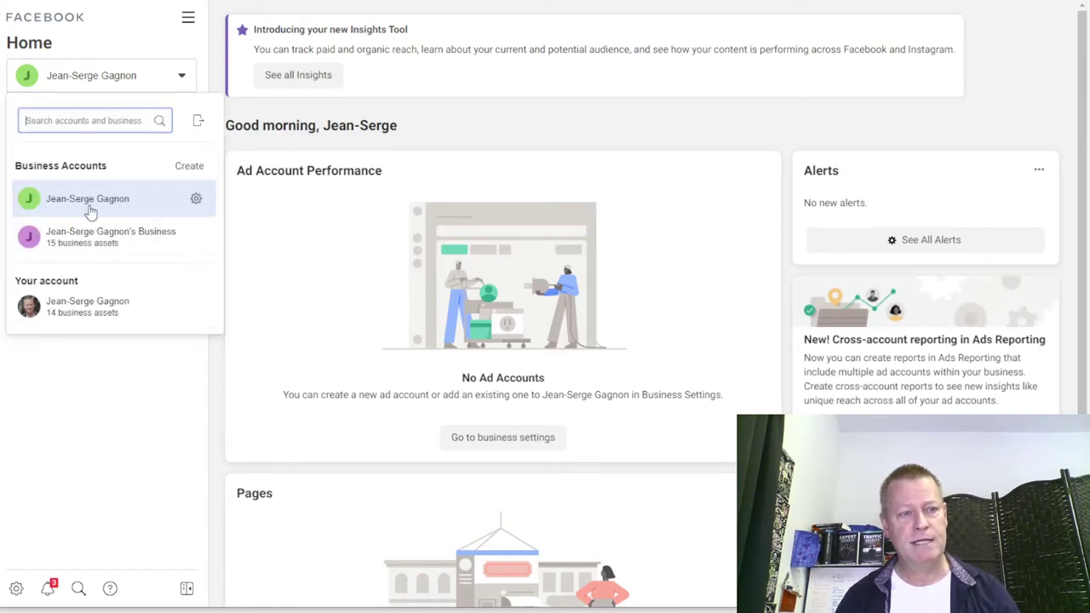
{"action": "left_click", "coordinate": [128, 243]}
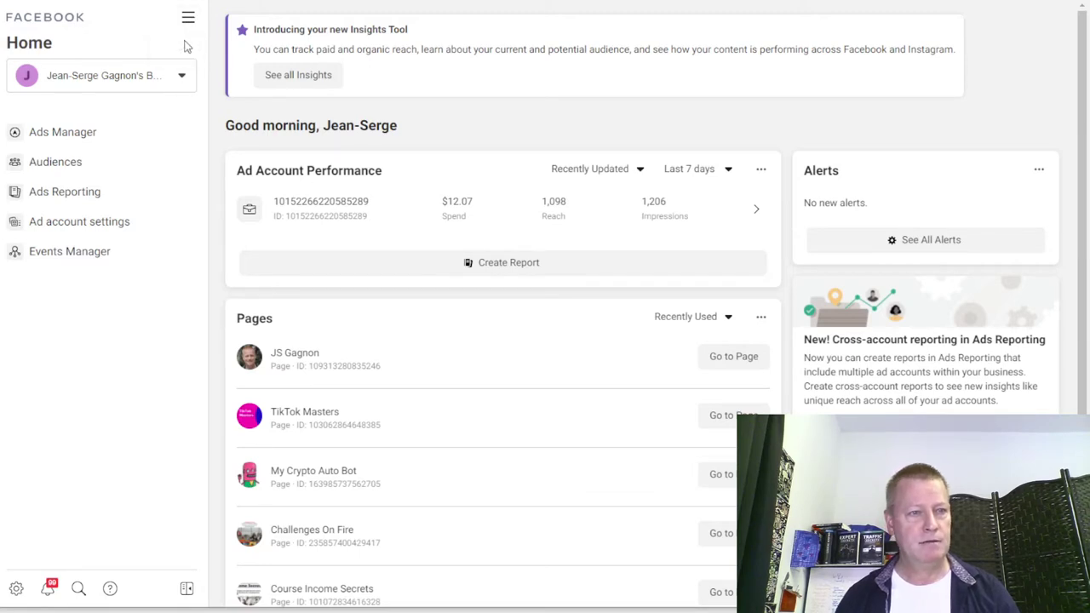
Open the Audiences tool for the selected business account
{"action": "left_click", "coordinate": [188, 17]}
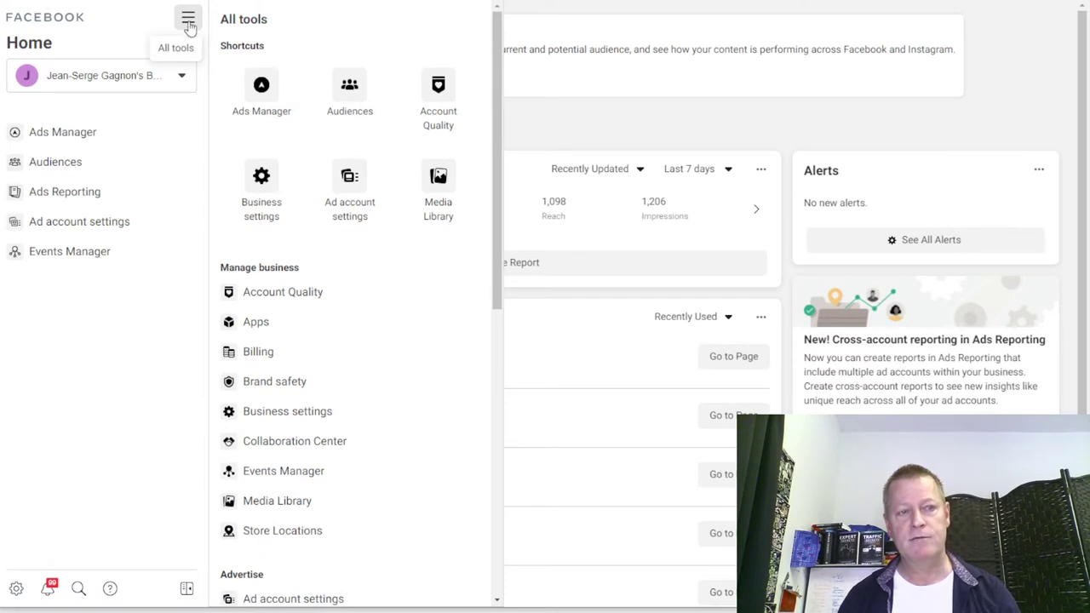
{"action": "left_click", "coordinate": [360, 102]}
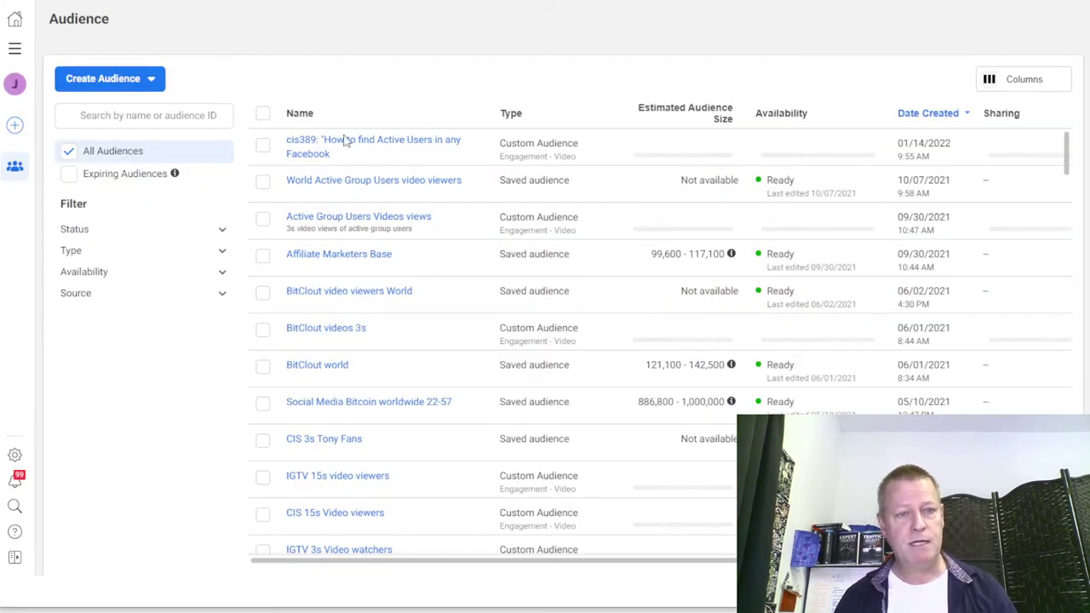
{"action": "mouse_move", "coordinate": [357, 133]}
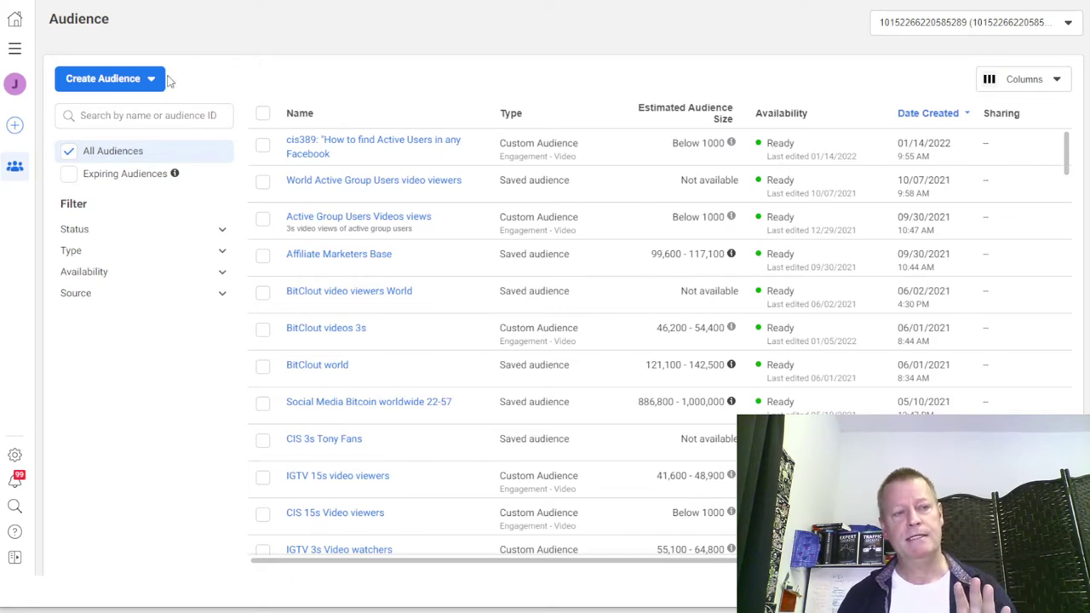
Start a new custom audience with Video as its Facebook source
{"action": "left_click", "coordinate": [151, 79]}
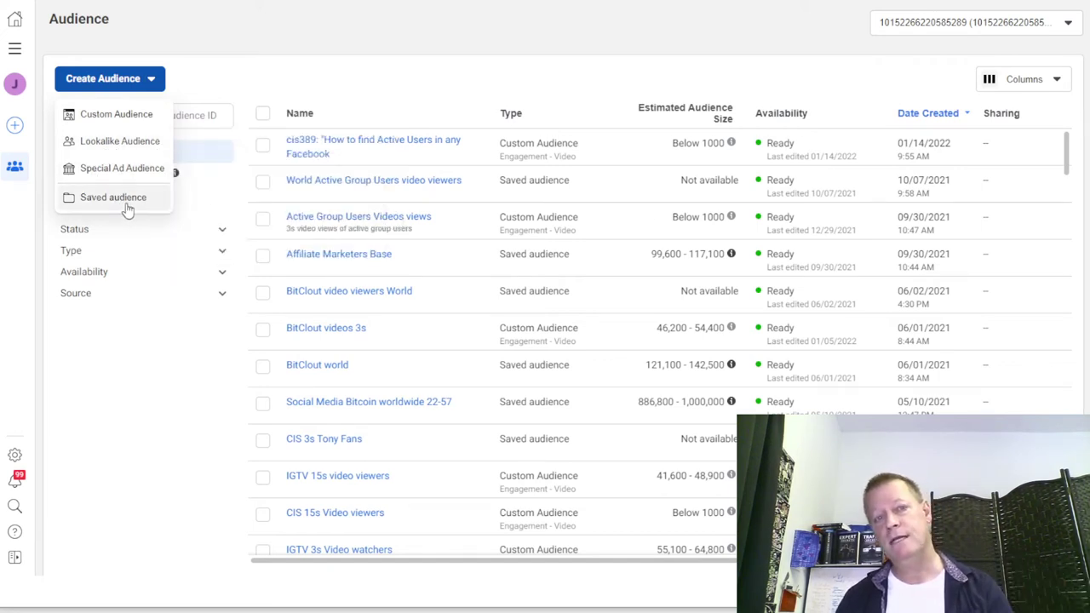
{"action": "left_click", "coordinate": [118, 124]}
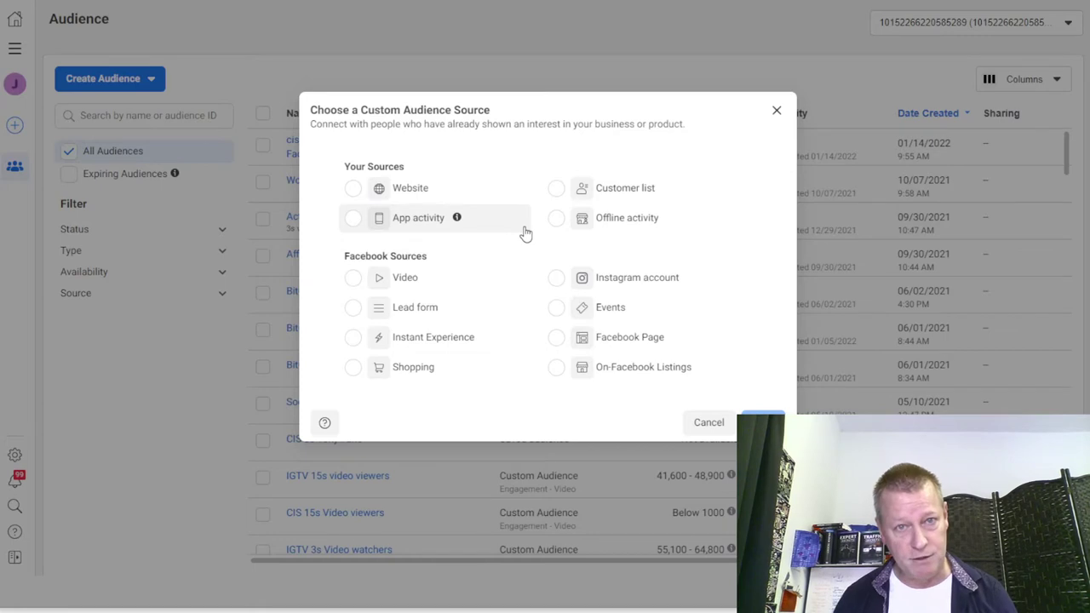
{"action": "left_click", "coordinate": [356, 281]}
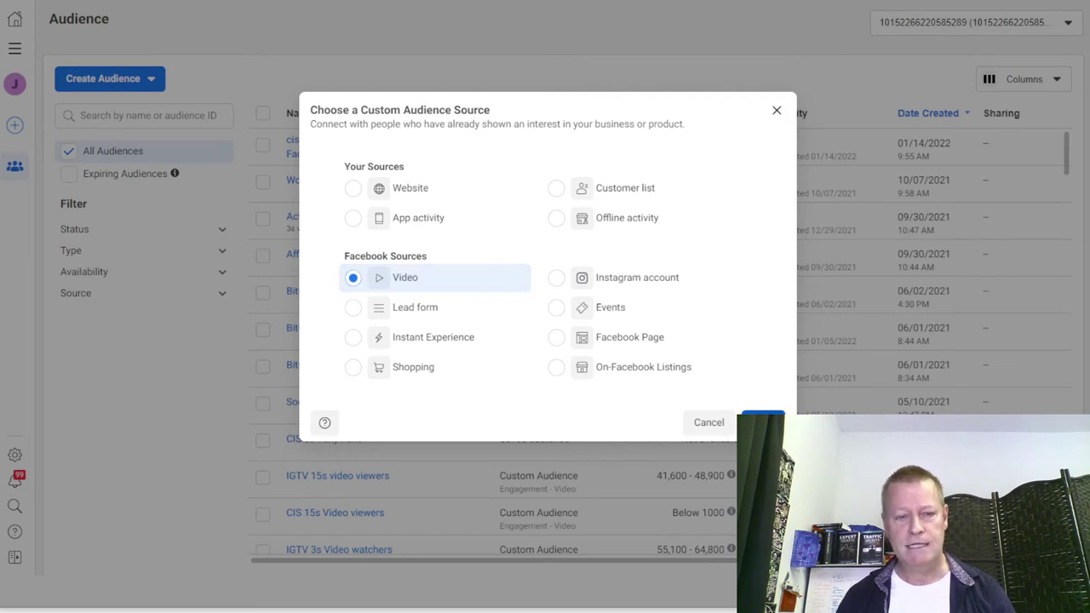
{"action": "left_click", "coordinate": [761, 419]}
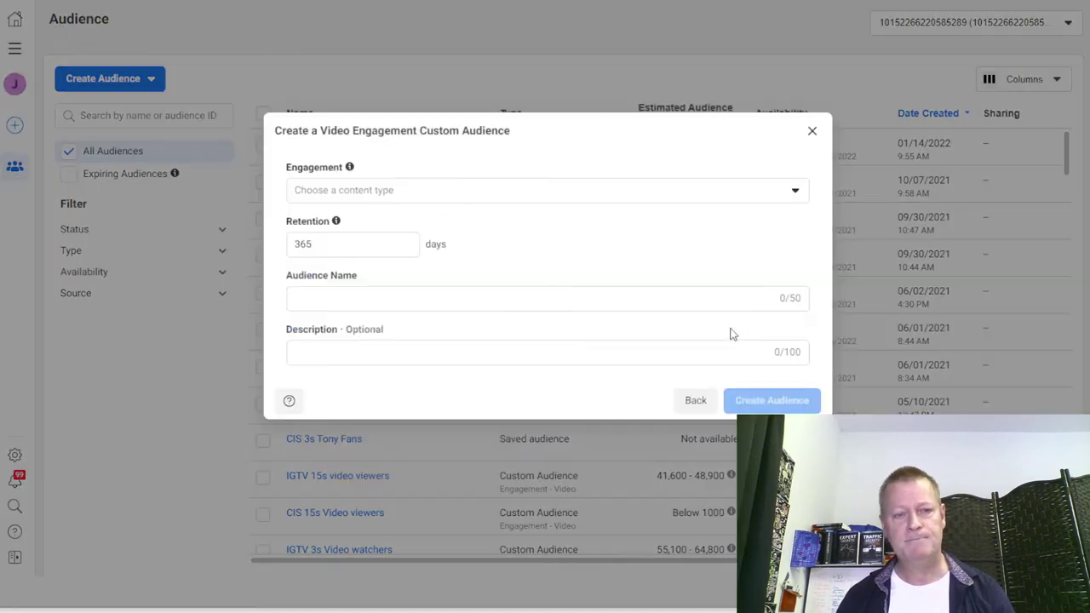
Set the custom audience's engagement to people who viewed at least 3 seconds of your video
{"action": "left_click", "coordinate": [520, 202]}
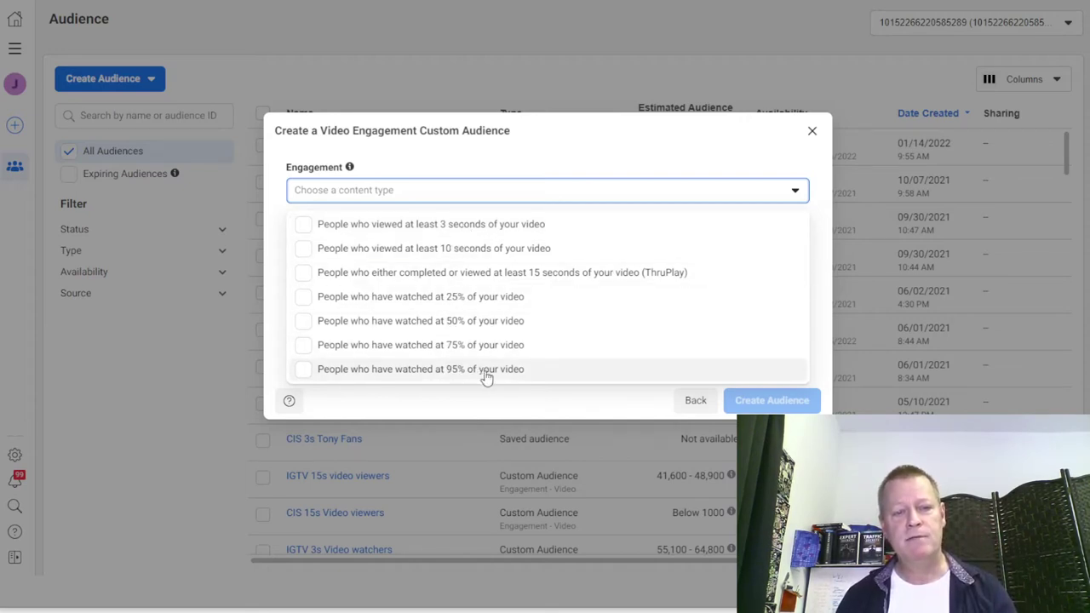
{"action": "left_click", "coordinate": [470, 228]}
{"action": "left_click", "coordinate": [397, 219]}
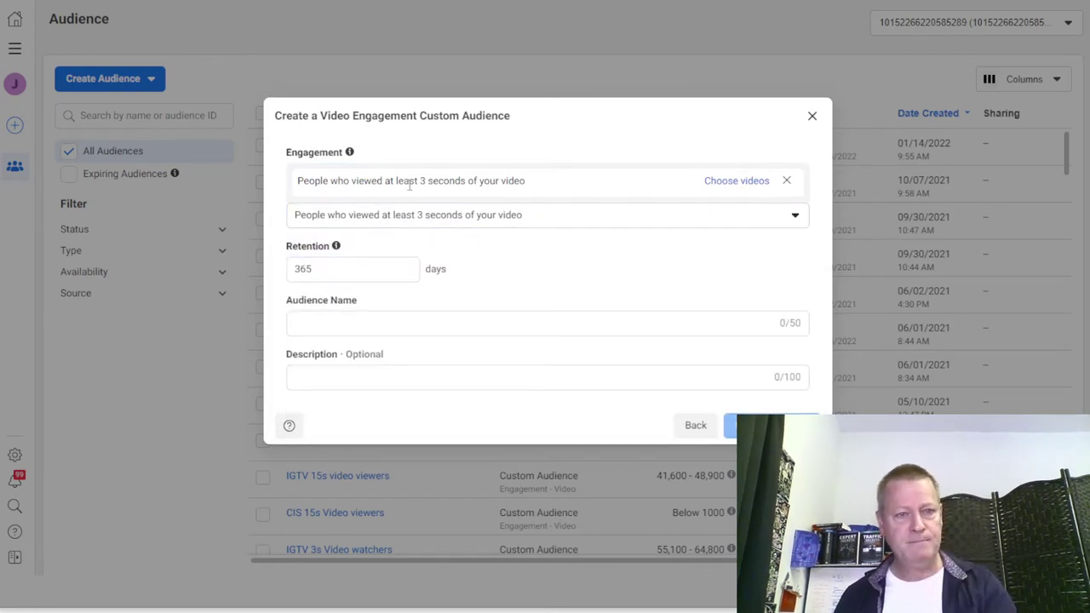
Name the custom audience "CIS391 3s viewers"
{"action": "left_click", "coordinate": [367, 321]}
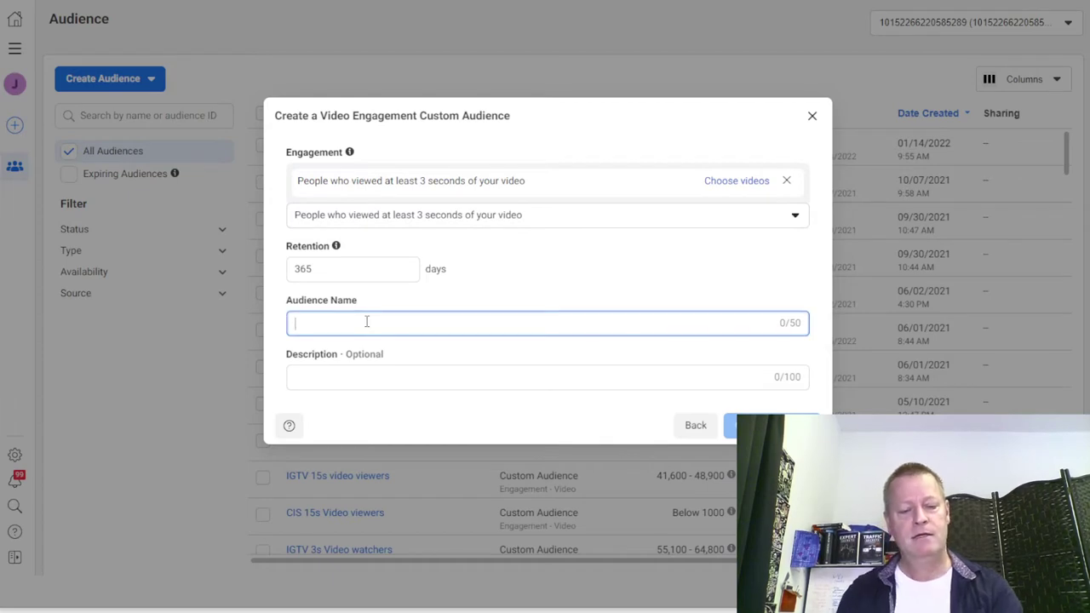
{"action": "type", "text": "CIS 3s"}
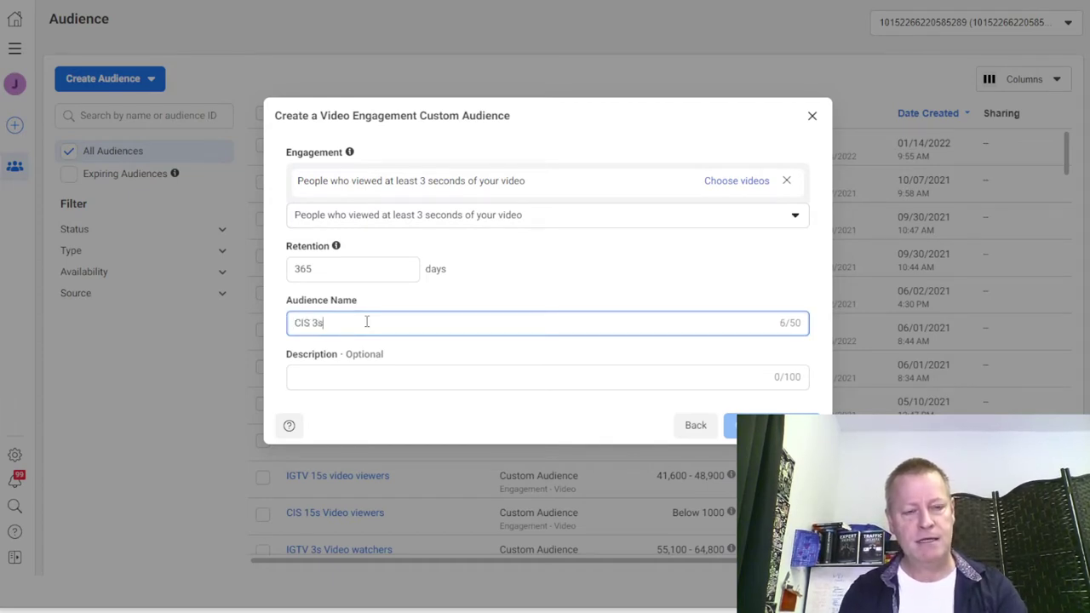
{"action": "type", "text": " viewers"}
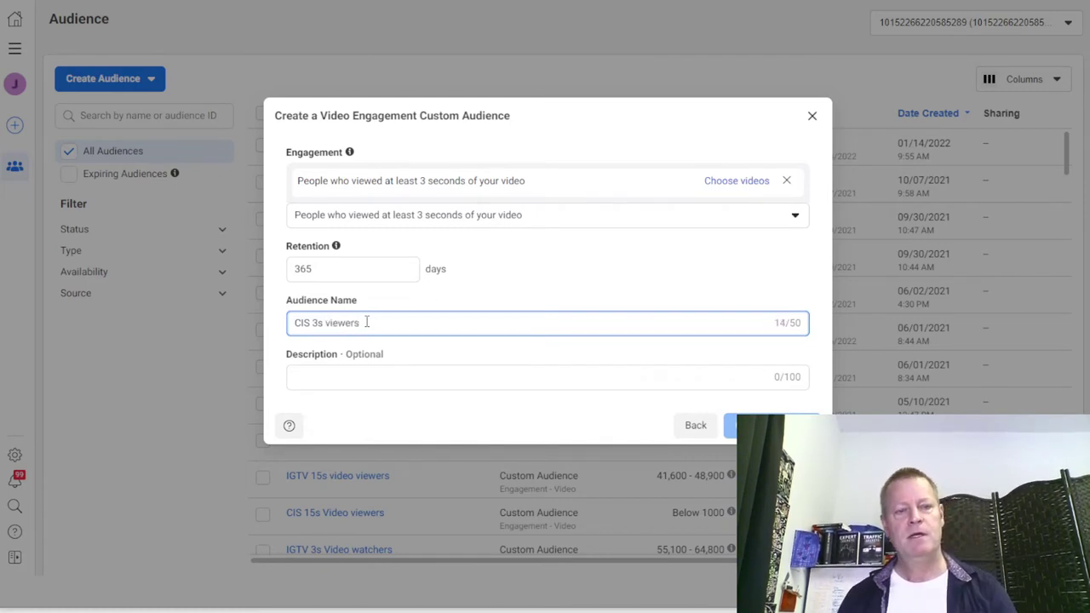
{"action": "left_click", "coordinate": [309, 324]}
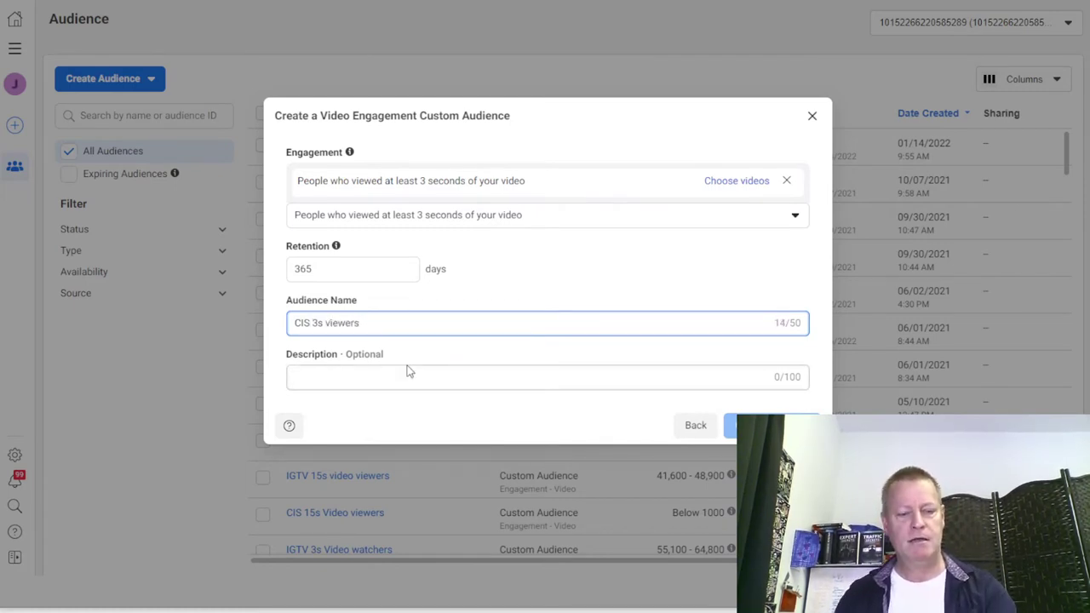
{"action": "type", "text": "3 9"}
{"action": "key", "text": "BackSpace"}
{"action": "key", "text": "BackSpace"}
{"action": "type", "text": "91"}
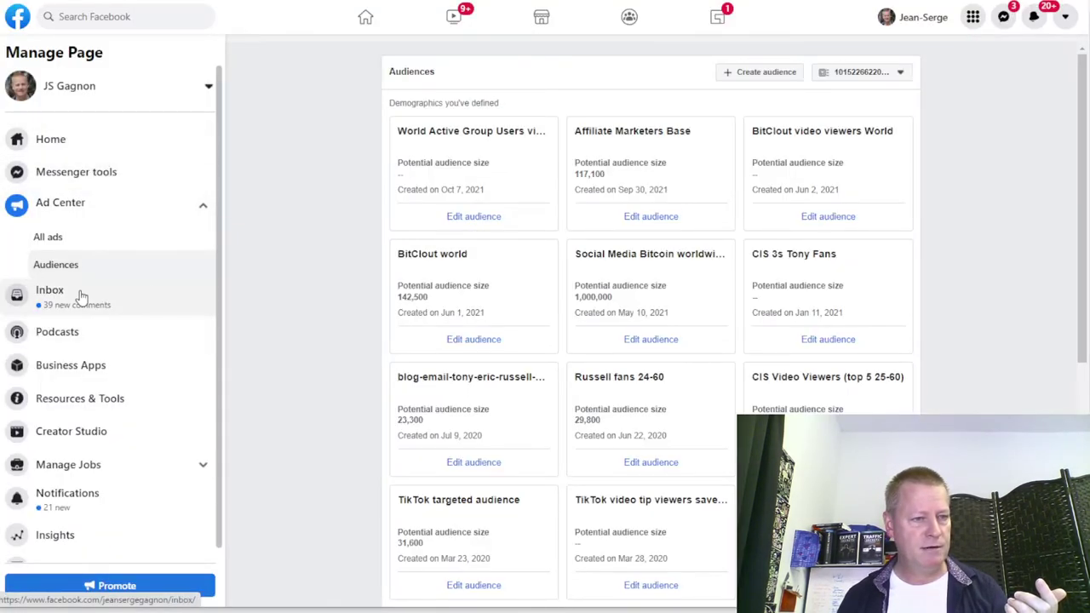
Go back to the managed Facebook page's home and open the full list of its videos
{"action": "left_click", "coordinate": [75, 153]}
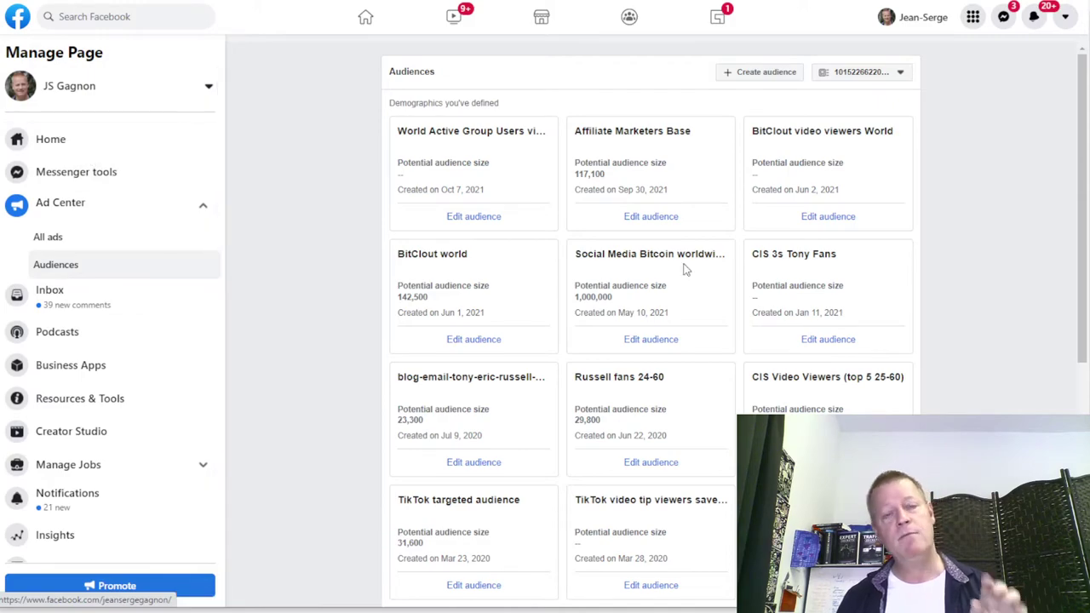
{"action": "scroll", "coordinate": [758, 354], "scroll_direction": "down", "scroll_amount": 15}
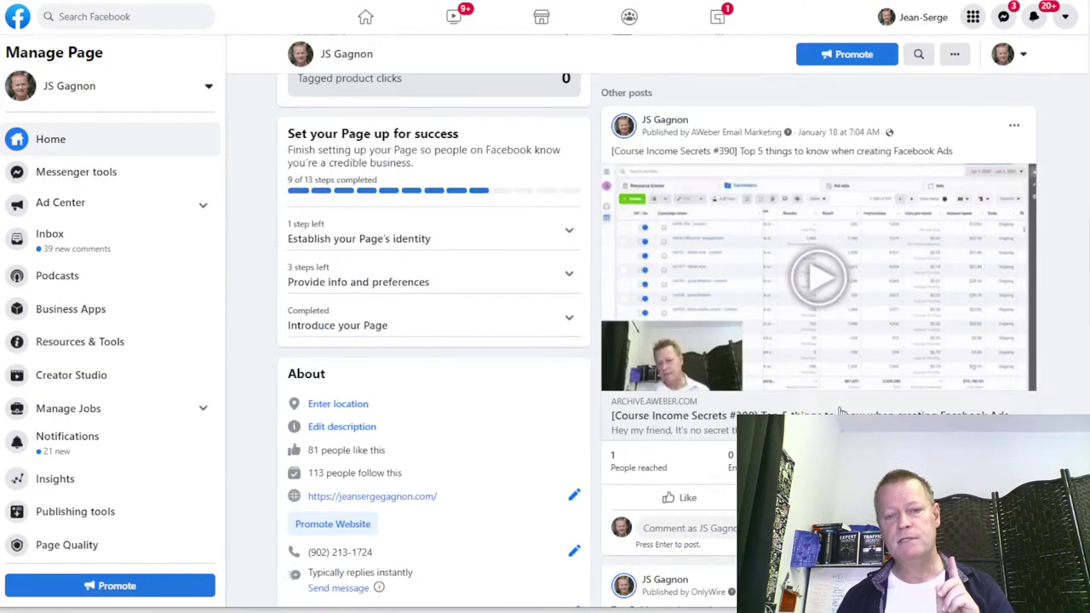
{"action": "scroll", "coordinate": [842, 412], "scroll_direction": "down", "scroll_amount": 8}
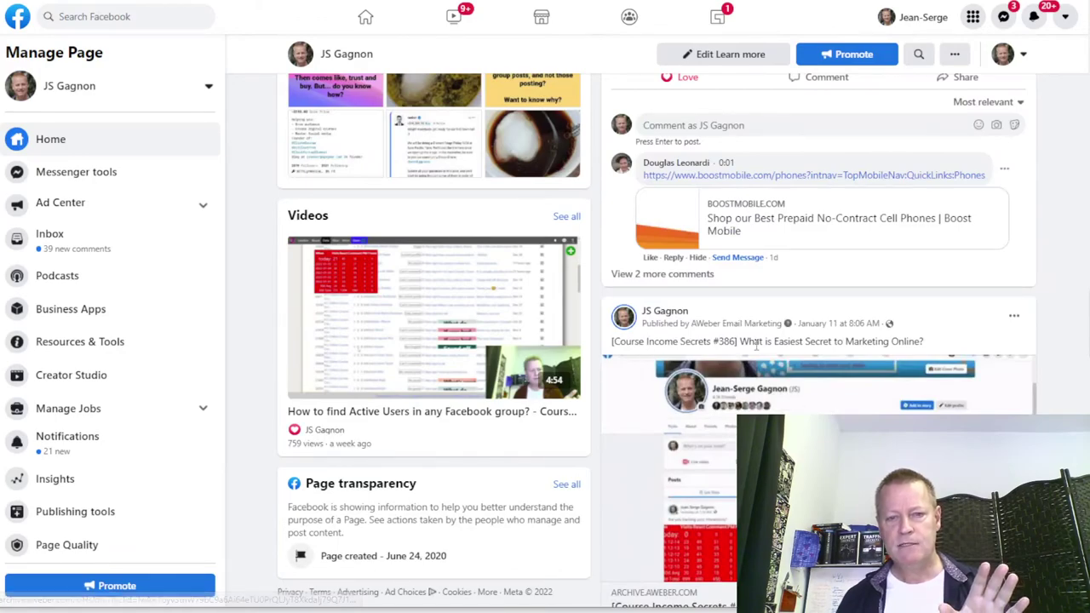
{"action": "scroll", "coordinate": [724, 375], "scroll_direction": "down", "scroll_amount": 6}
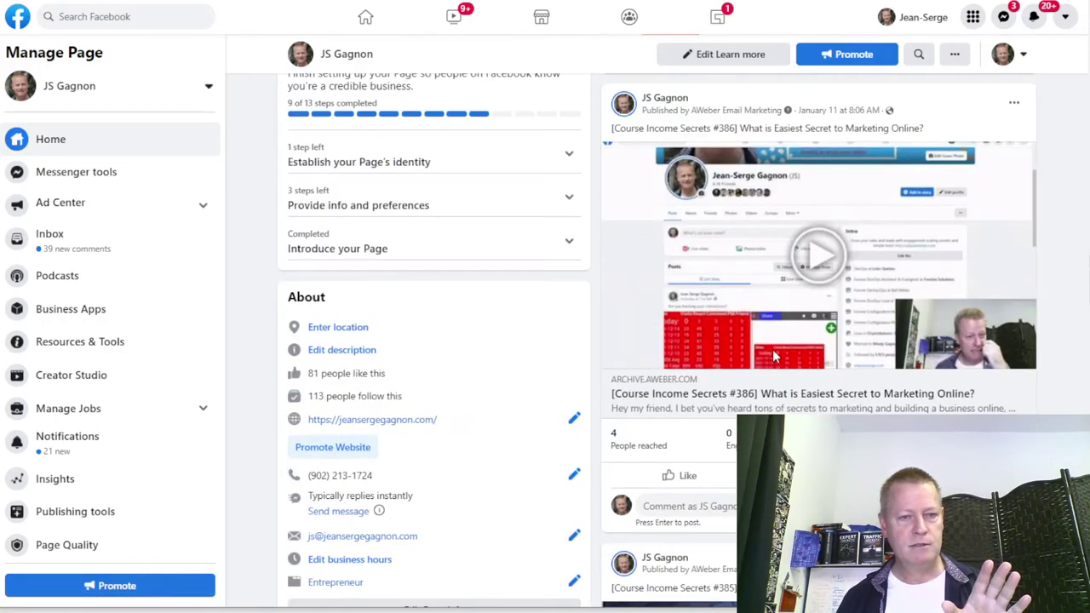
{"action": "scroll", "coordinate": [775, 357], "scroll_direction": "down", "scroll_amount": 5}
{"action": "scroll", "coordinate": [775, 358], "scroll_direction": "down", "scroll_amount": 2}
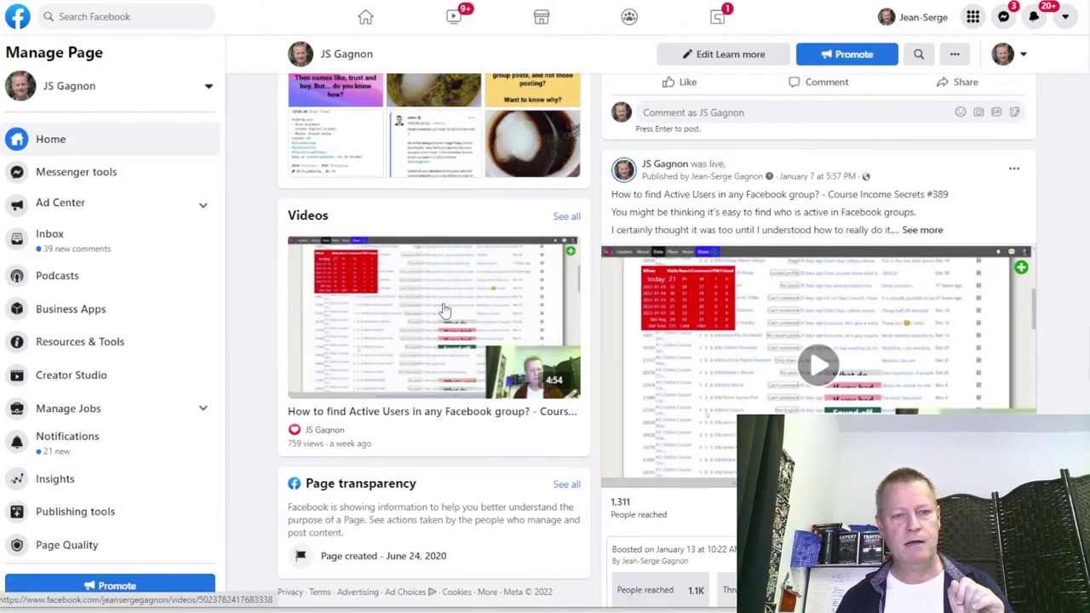
{"action": "left_click", "coordinate": [562, 219]}
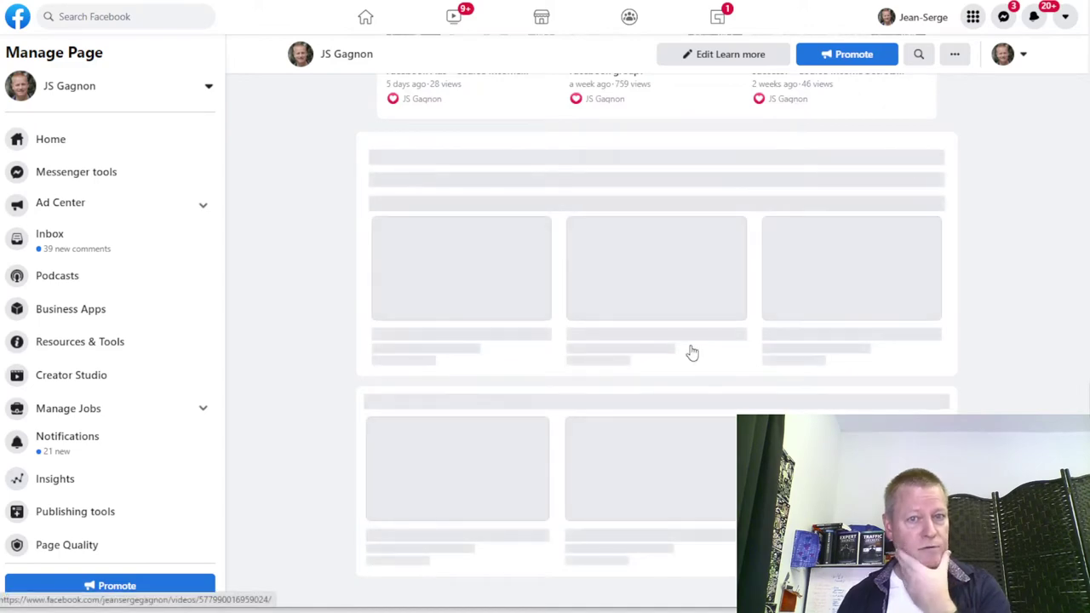
Look through all of the page's videos and open "What is a Group Hacker and how can you become one?" to check its episode number
{"action": "scroll", "coordinate": [712, 414], "scroll_direction": "down", "scroll_amount": 8}
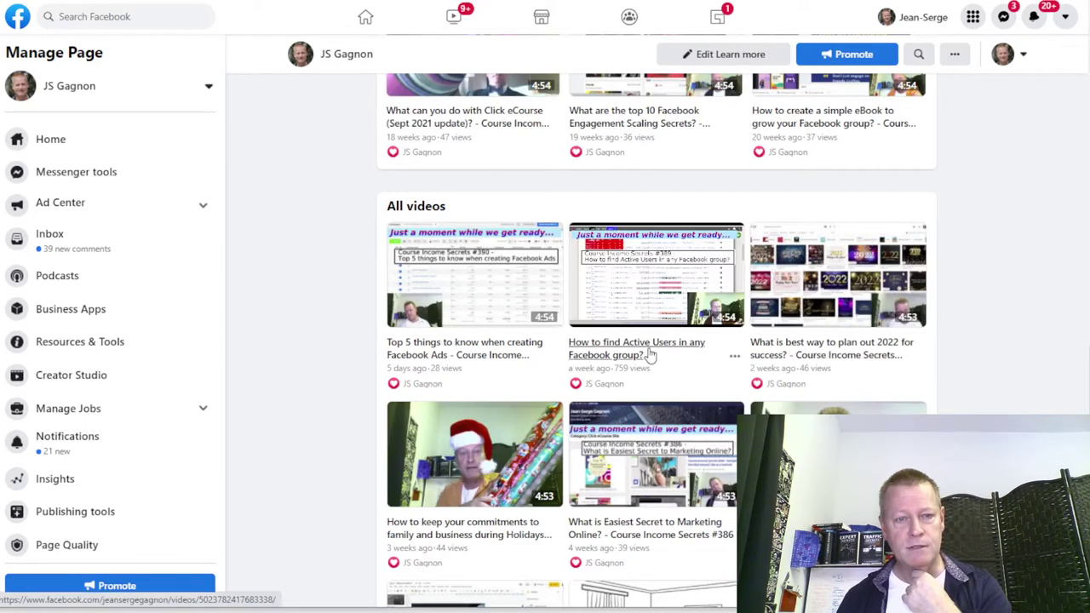
{"action": "scroll", "coordinate": [672, 542], "scroll_direction": "down", "scroll_amount": 1}
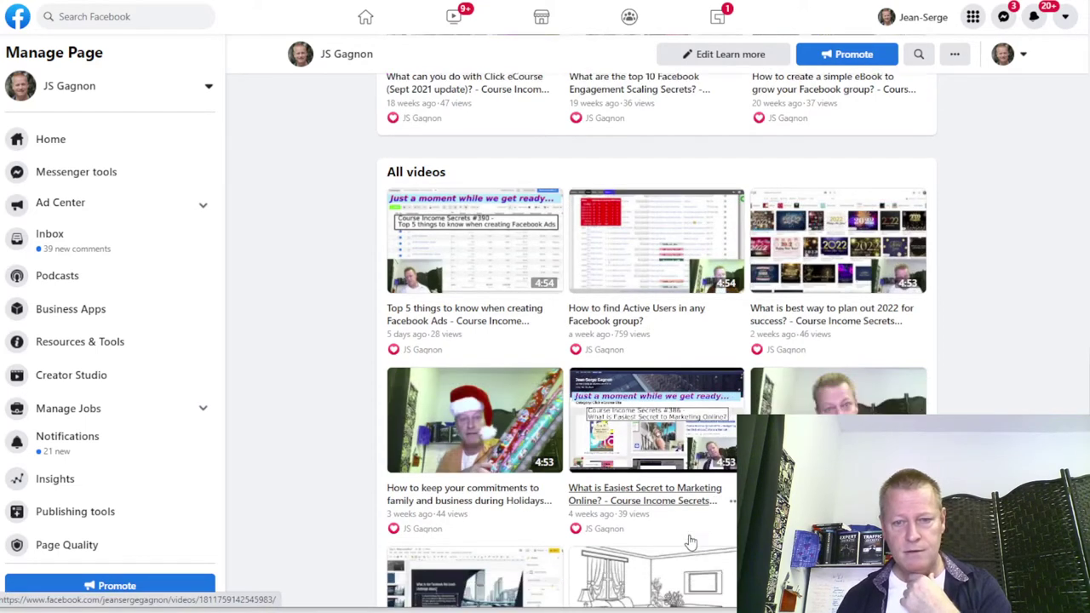
{"action": "scroll", "coordinate": [690, 541], "scroll_direction": "down", "scroll_amount": 3}
{"action": "scroll", "coordinate": [619, 432], "scroll_direction": "down", "scroll_amount": 3}
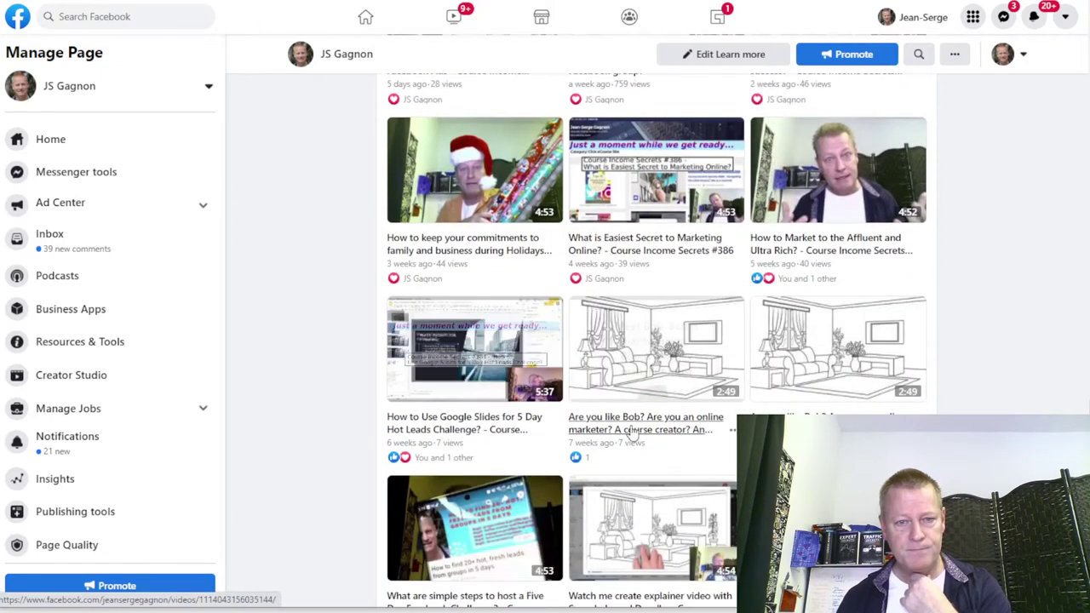
{"action": "scroll", "coordinate": [619, 432], "scroll_direction": "down", "scroll_amount": 5}
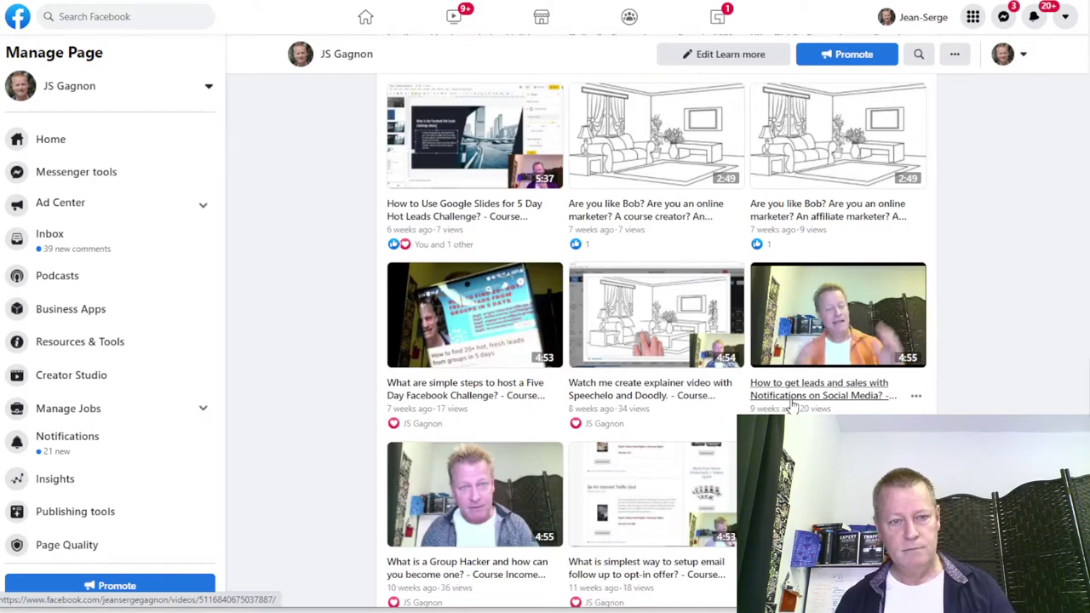
{"action": "scroll", "coordinate": [492, 432], "scroll_direction": "down", "scroll_amount": 3}
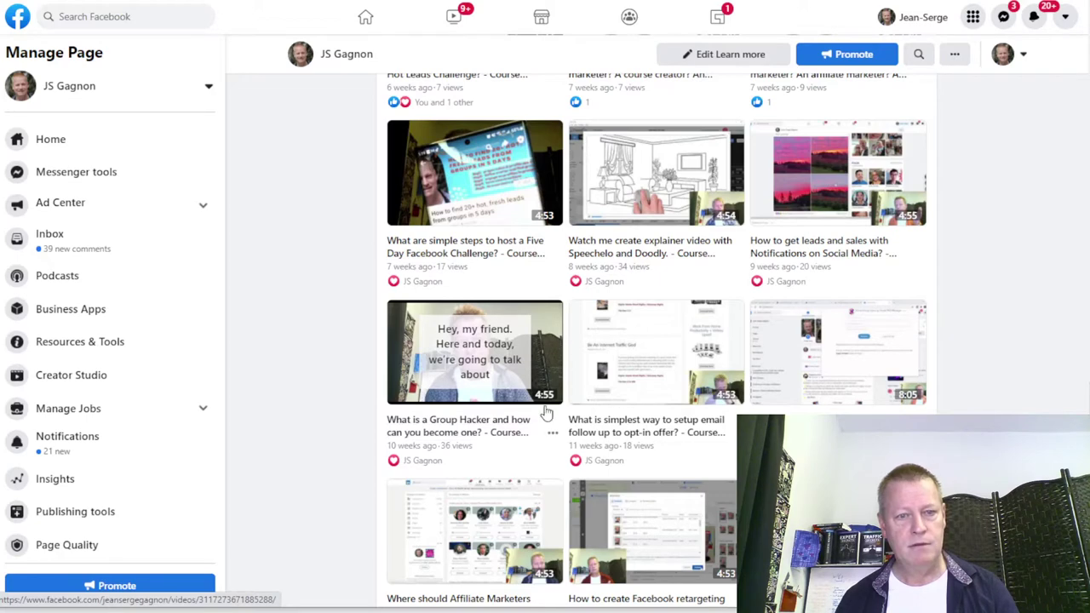
{"action": "left_click", "coordinate": [525, 356]}
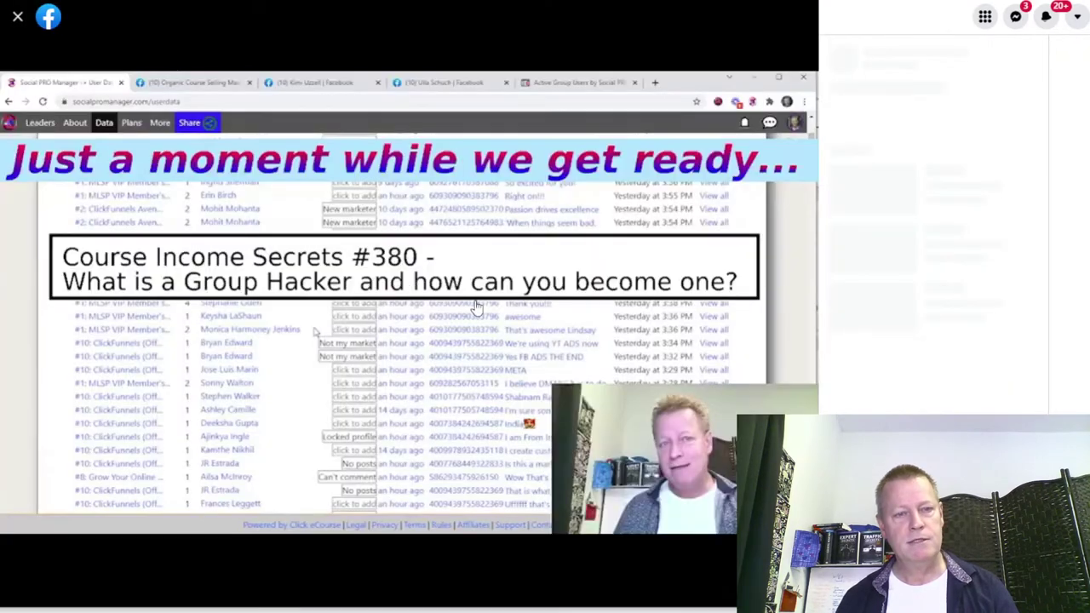
{"action": "left_click", "coordinate": [418, 309]}
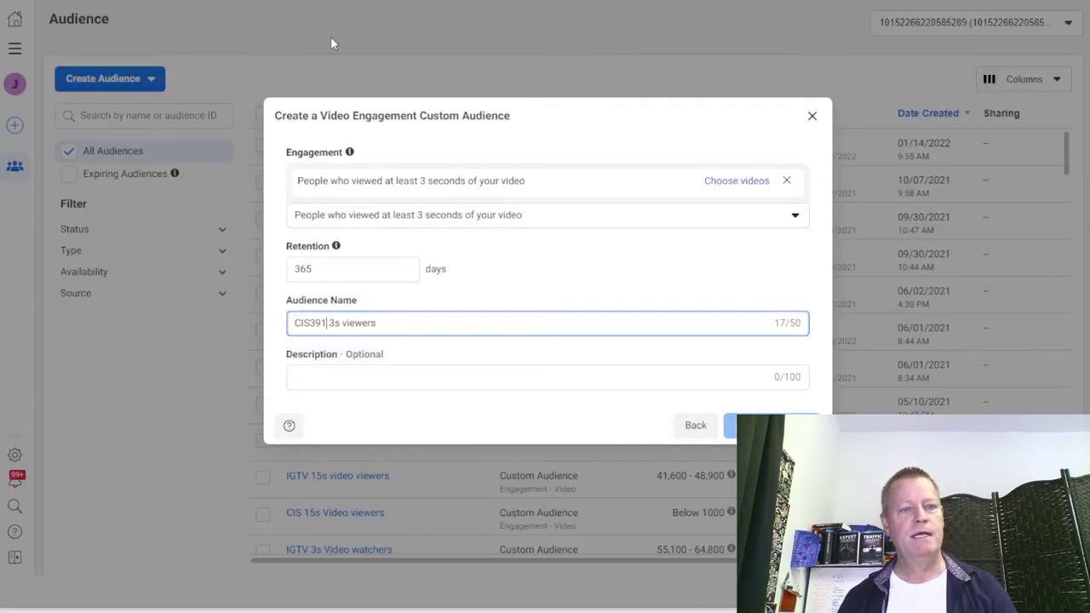
Return to the custom audience form and change the audience name to "CIS380 3s viewers"
{"action": "key", "text": "BackSpace"}
{"action": "key", "text": "BackSpace"}
{"action": "type", "text": "80"}
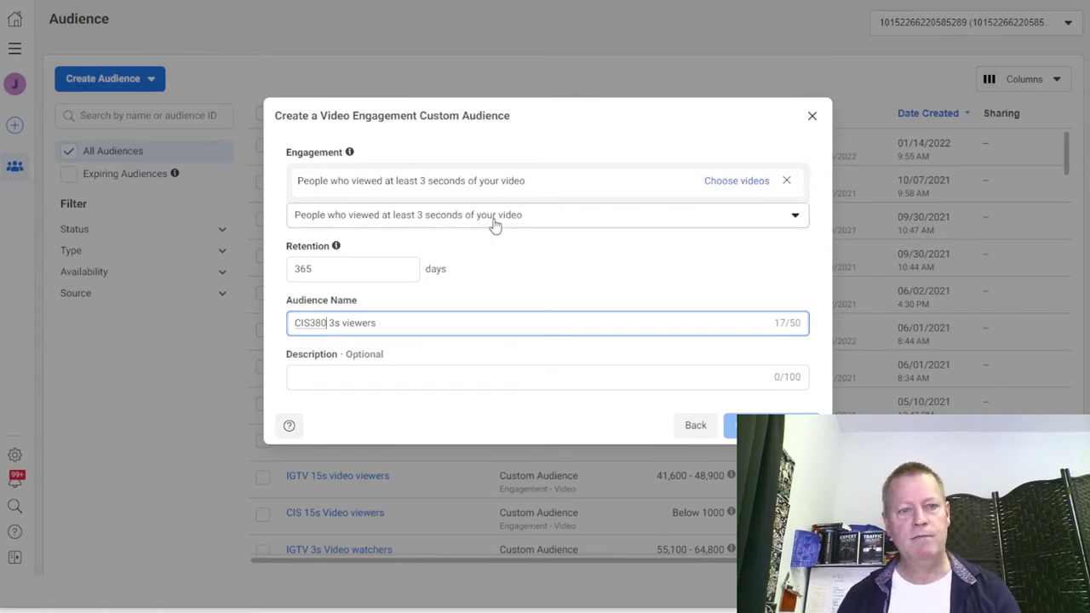
Start choosing the audience's videos and switch the source Facebook page from ClickeLearn to the page that published the Group Hacker video
{"action": "left_click", "coordinate": [736, 186]}
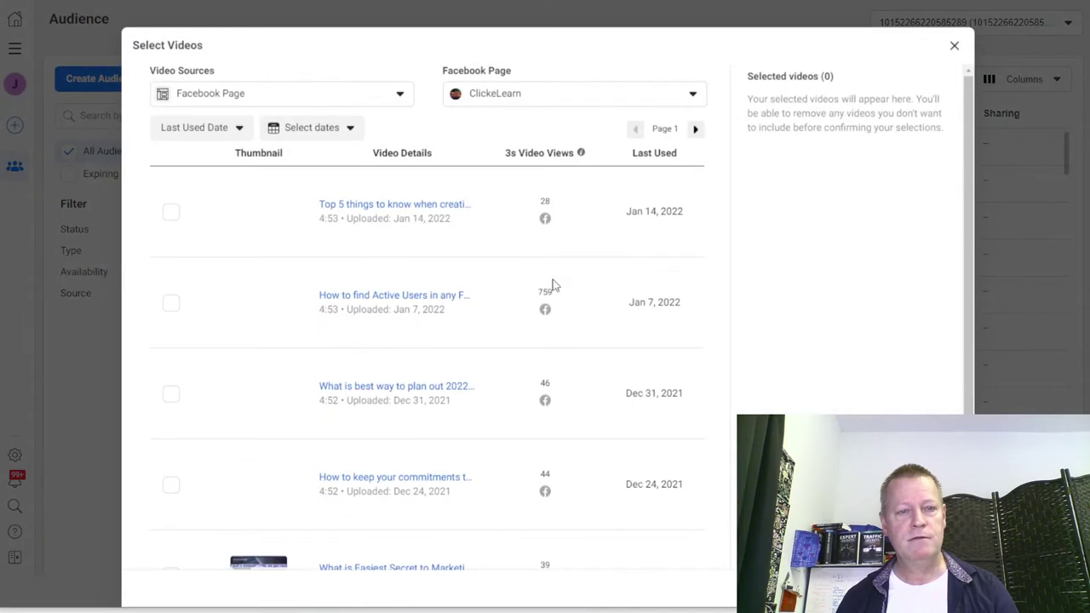
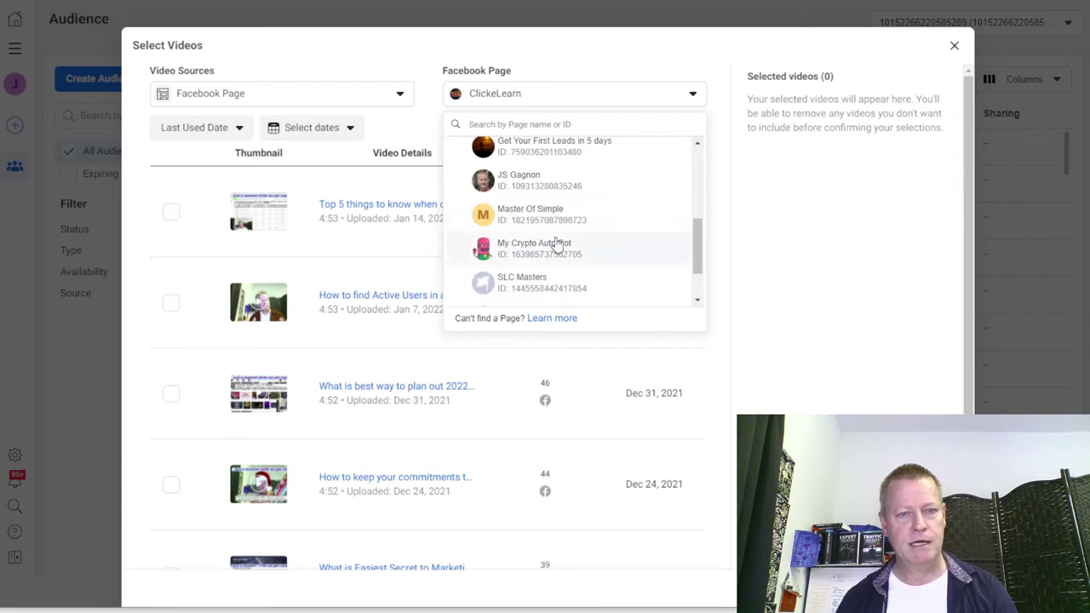
{"action": "left_click", "coordinate": [538, 185]}
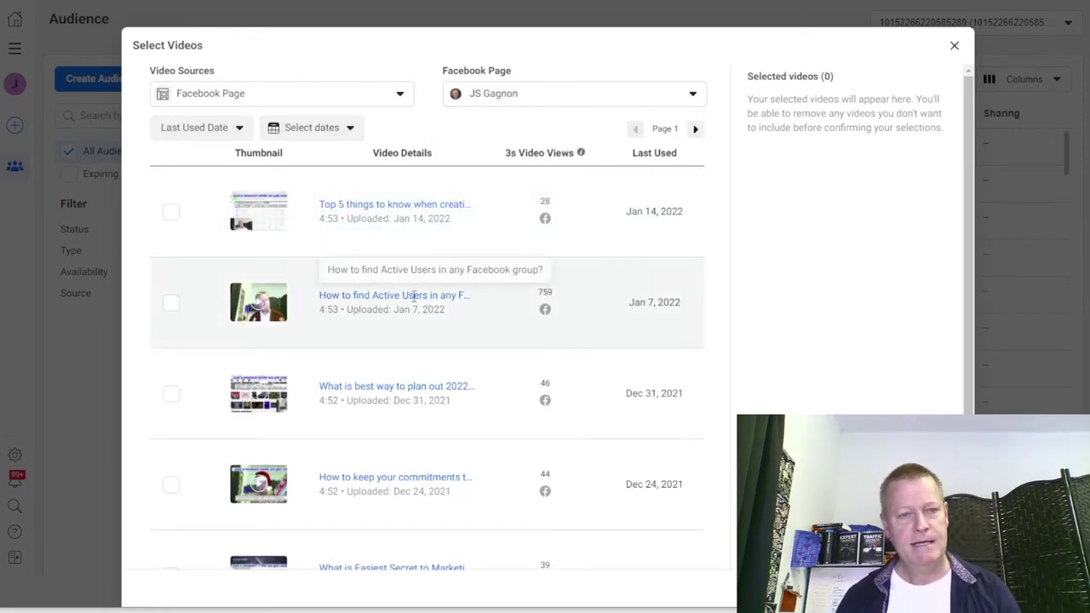
{"action": "scroll", "coordinate": [513, 398], "scroll_direction": "down", "scroll_amount": 2}
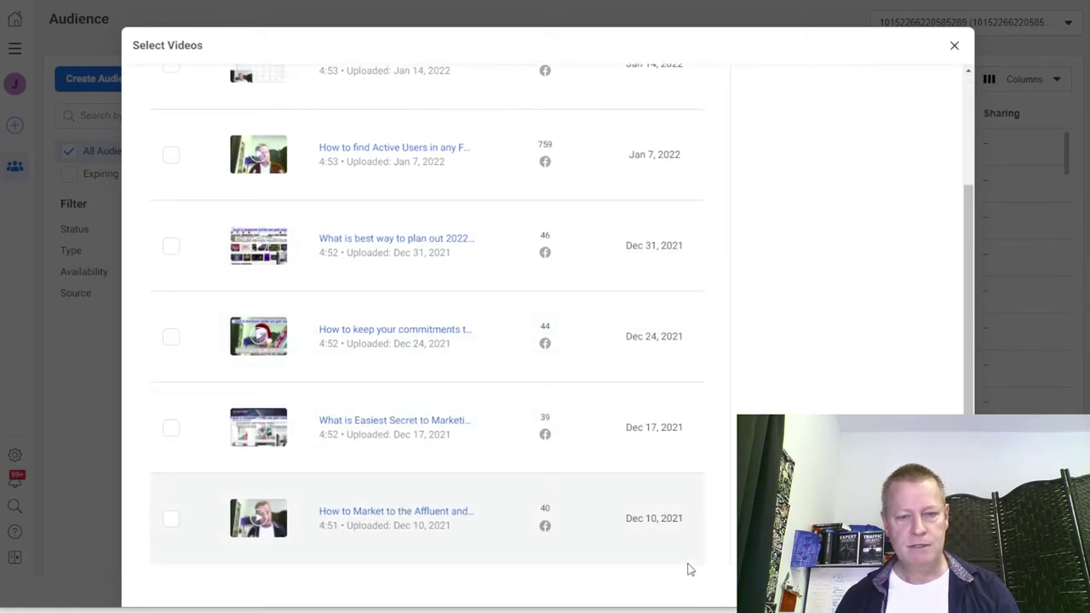
{"action": "scroll", "coordinate": [579, 540], "scroll_direction": "up", "scroll_amount": 2}
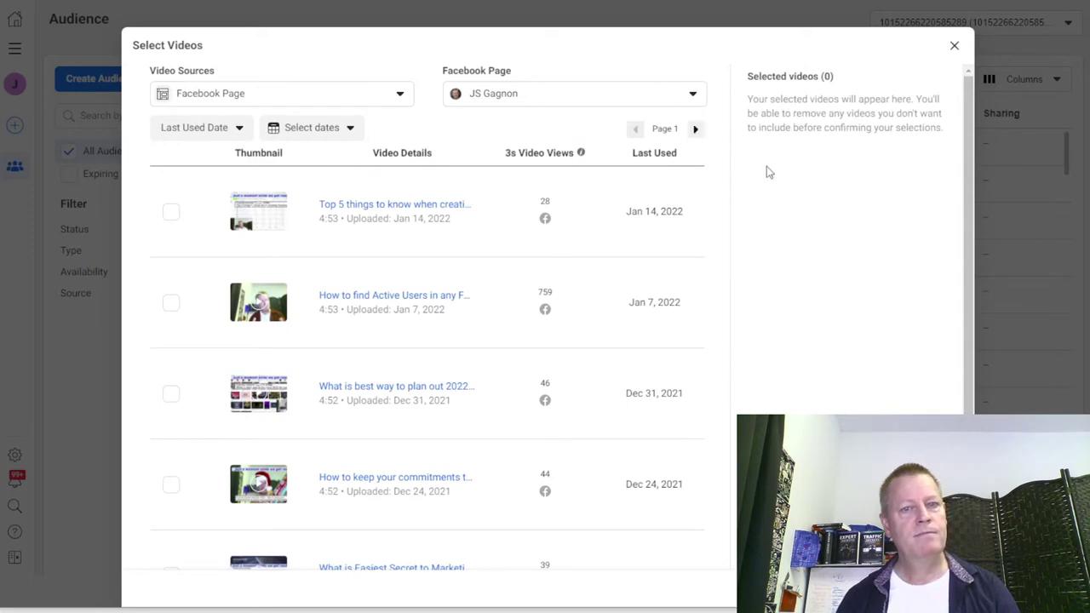
Find the "What is a Group Hacker and how can you become one?" video uploaded Nov 5, 2021 and use it for the audience
{"action": "left_click", "coordinate": [696, 128]}
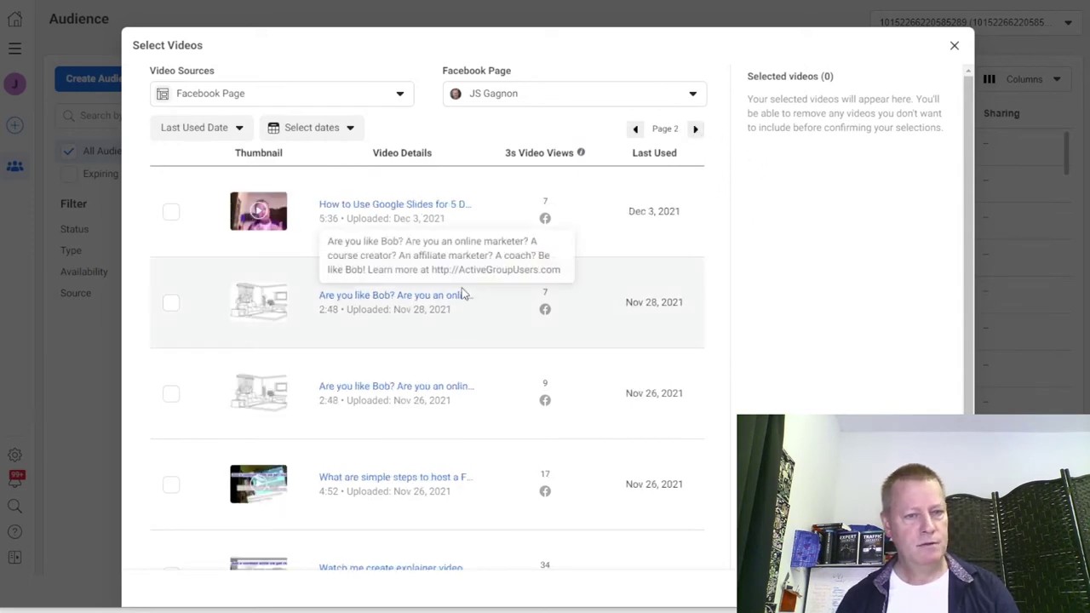
{"action": "scroll", "coordinate": [435, 417], "scroll_direction": "down", "scroll_amount": 2}
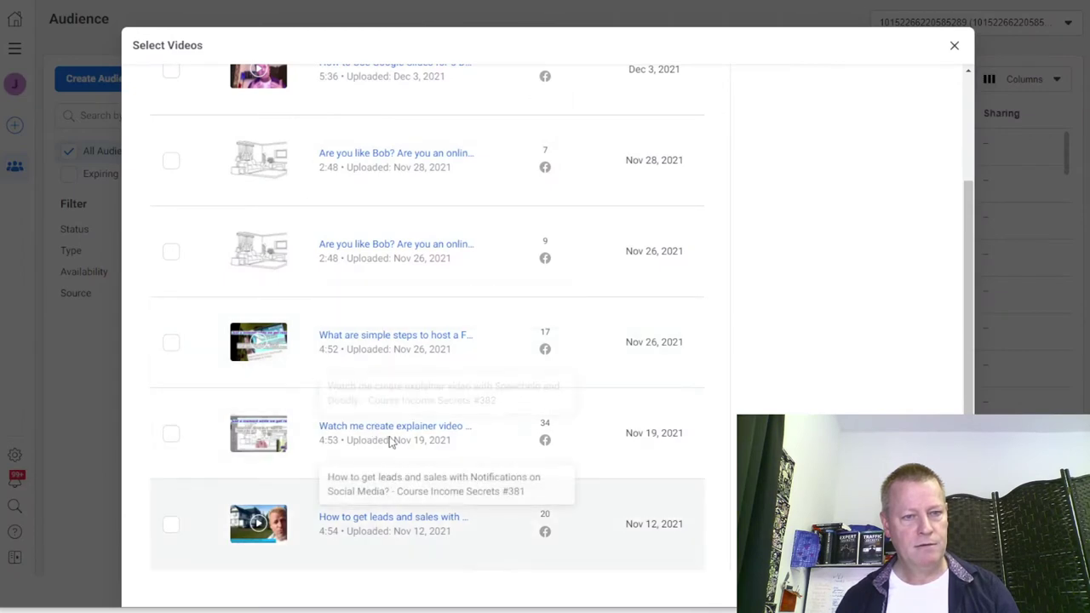
{"action": "scroll", "coordinate": [387, 213], "scroll_direction": "up", "scroll_amount": 2}
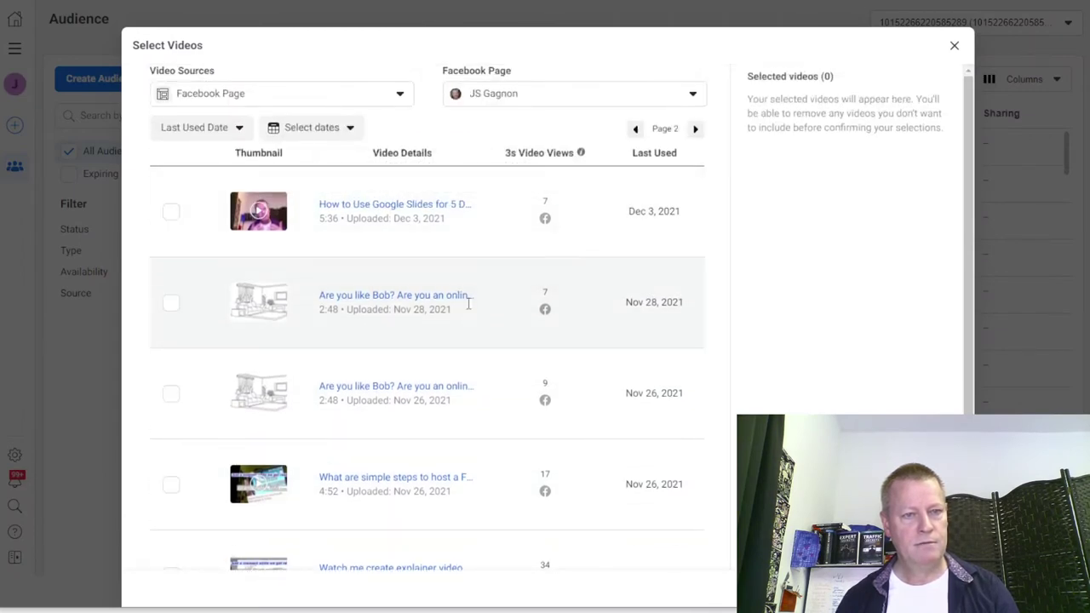
{"action": "scroll", "coordinate": [469, 308], "scroll_direction": "down", "scroll_amount": 3}
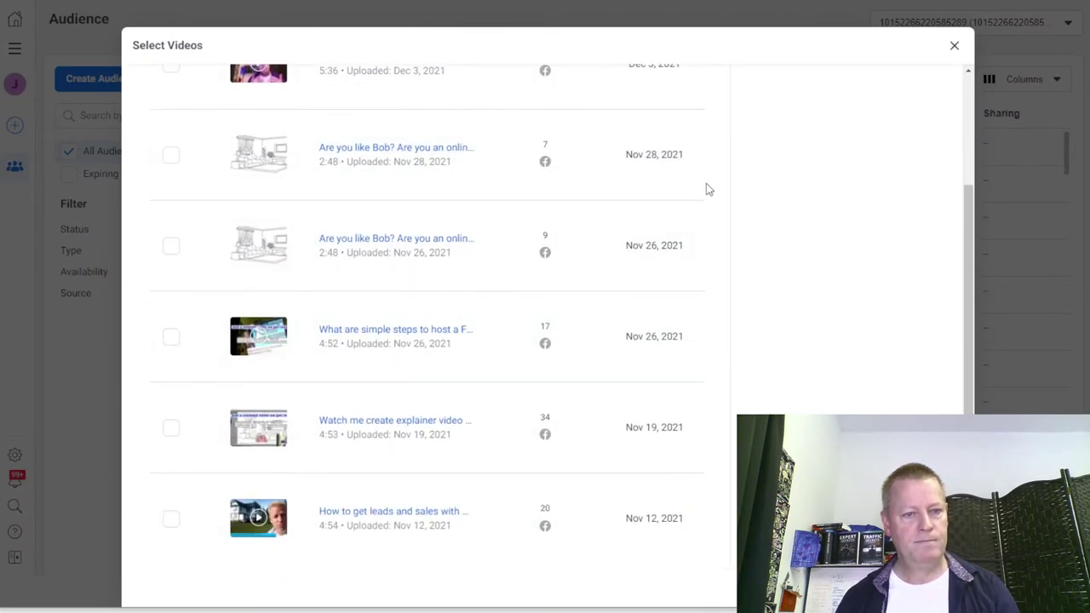
{"action": "scroll", "coordinate": [687, 192], "scroll_direction": "up", "scroll_amount": 3}
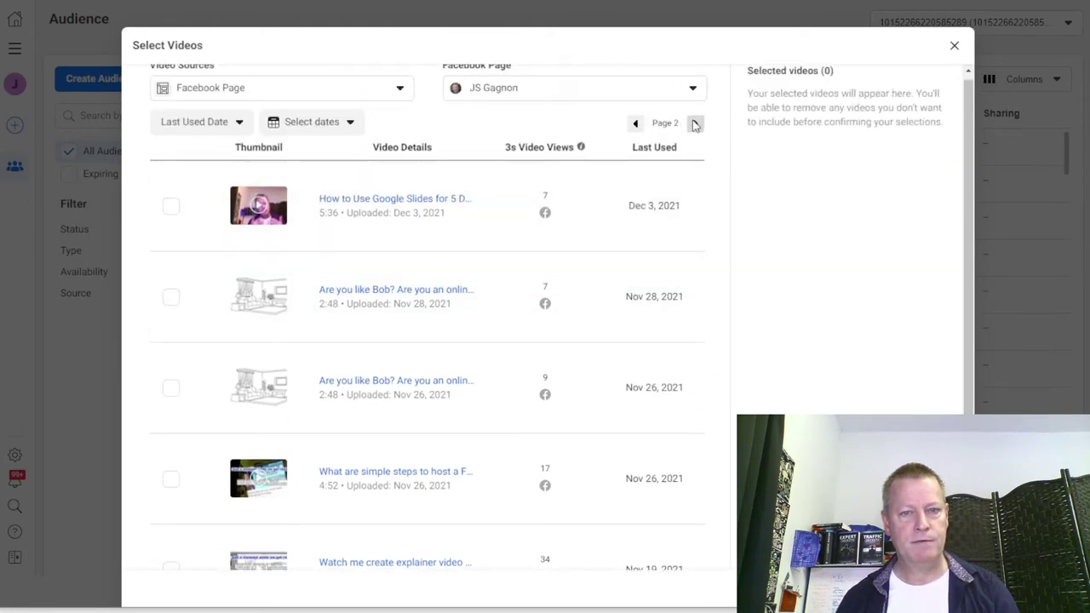
{"action": "left_click", "coordinate": [696, 124]}
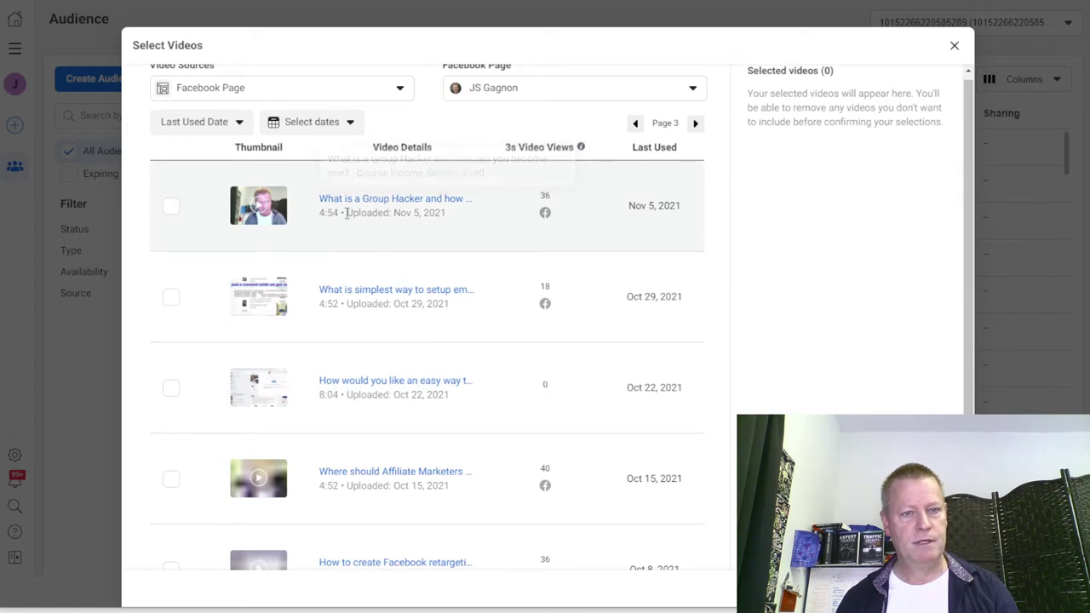
{"action": "left_click", "coordinate": [171, 207]}
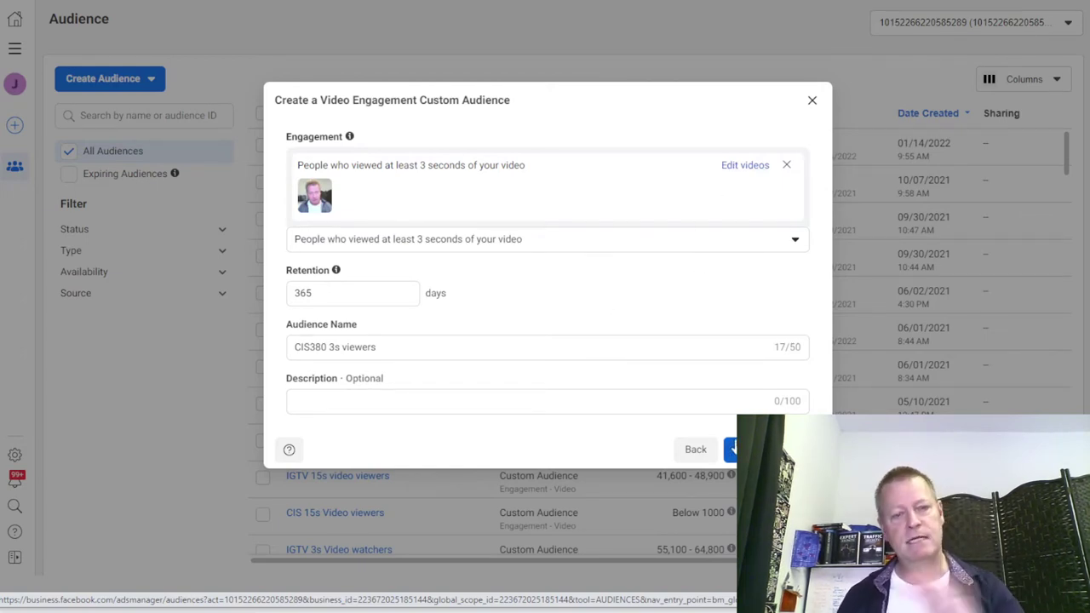
Create the "CIS380 3s viewers" audience without a description, finish the dialog, and check its estimated size in the audience list
{"action": "left_click", "coordinate": [406, 403]}
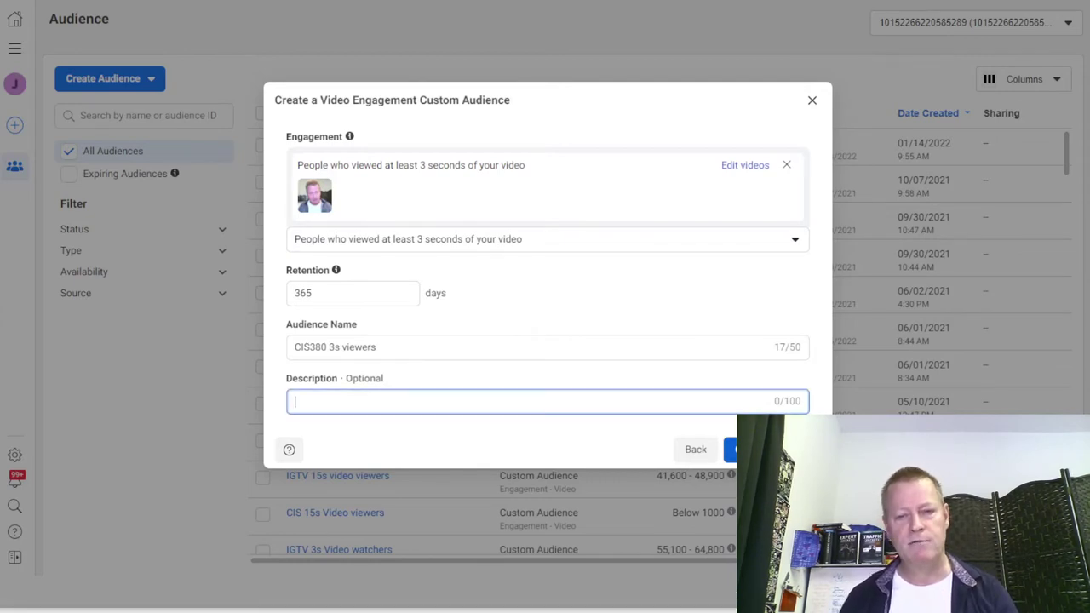
{"action": "key", "text": "Return"}
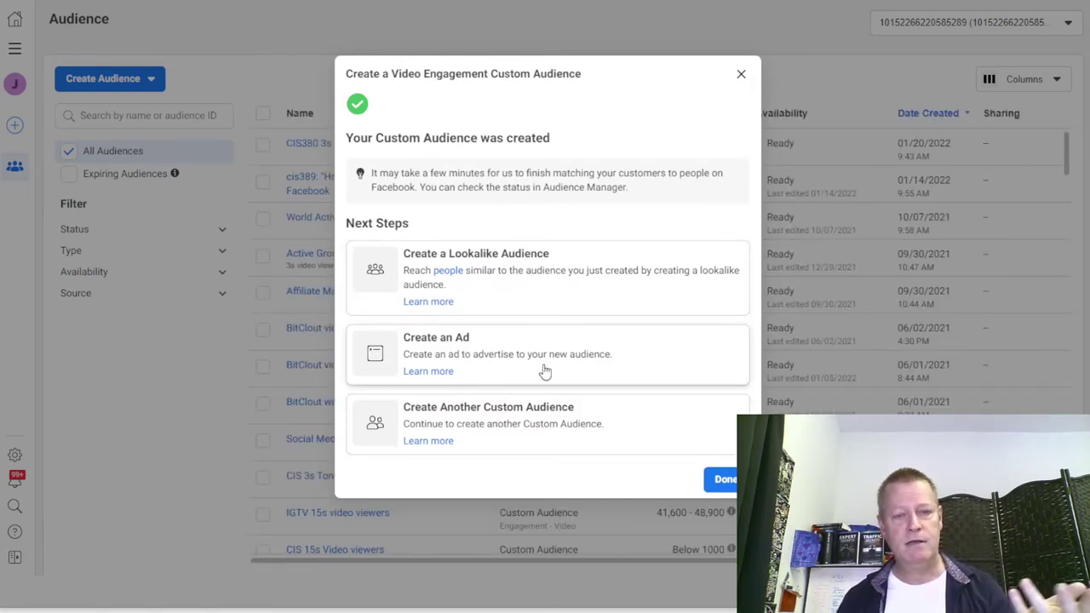
{"action": "left_click", "coordinate": [725, 479]}
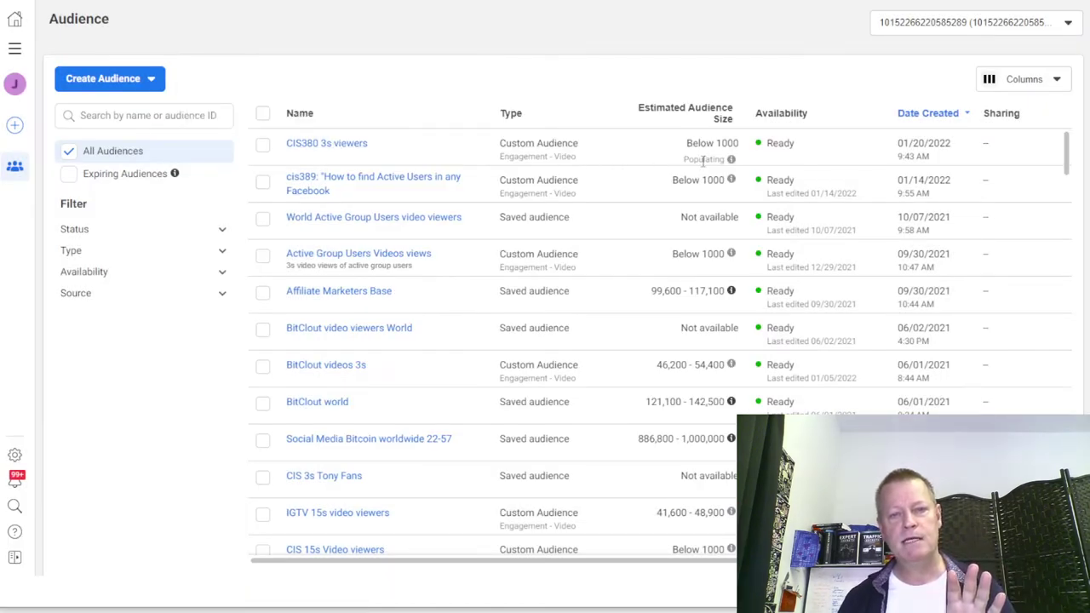
{"action": "mouse_move", "coordinate": [731, 160]}
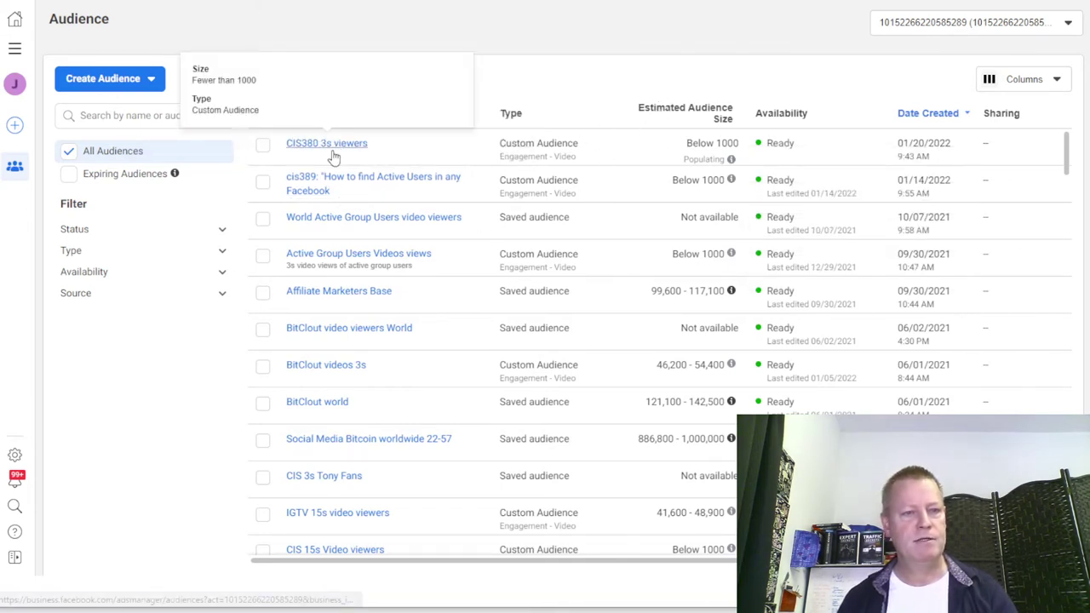
Rename the "CIS380 3s viewers" custom audience to "CIS380 3s How to be group hacker" and save the update
{"action": "left_click", "coordinate": [336, 146]}
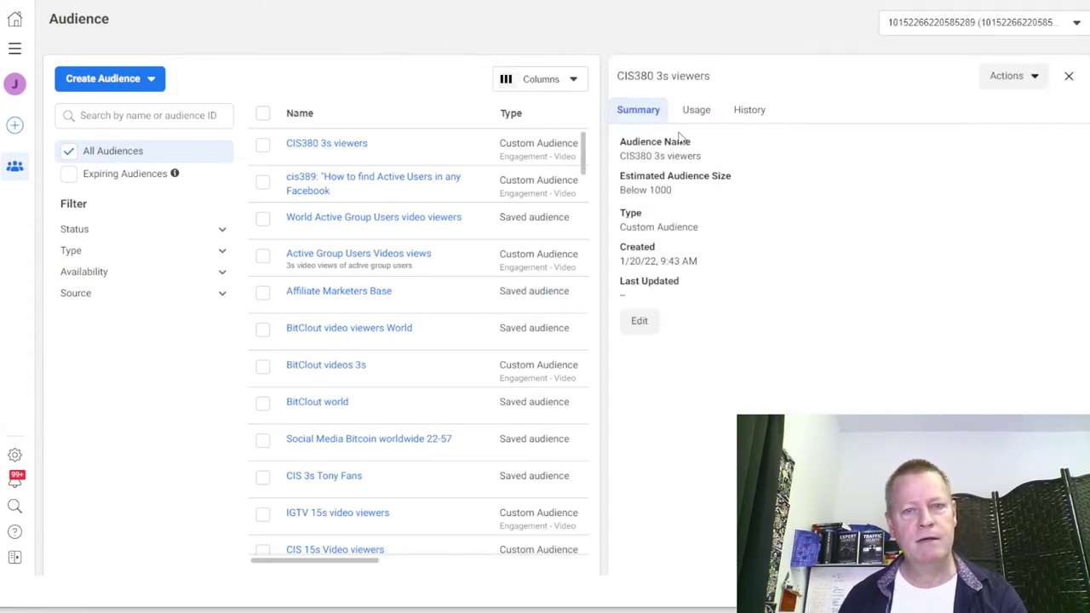
{"action": "left_click", "coordinate": [1069, 76]}
{"action": "left_click", "coordinate": [262, 144]}
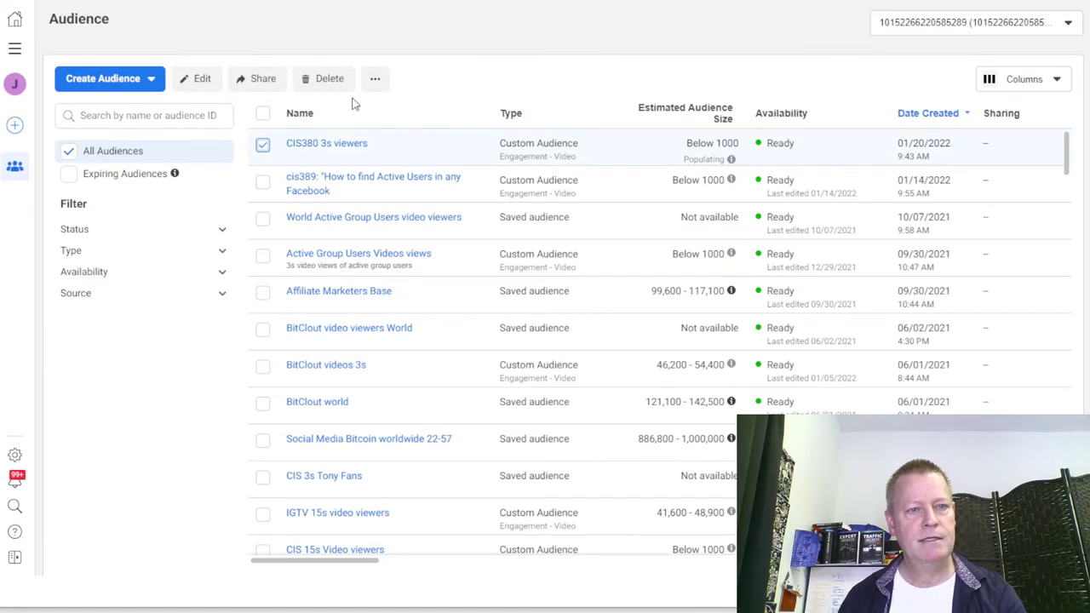
{"action": "left_click", "coordinate": [196, 78]}
{"action": "left_click", "coordinate": [380, 344]}
{"action": "key", "text": "BackSpace"}
{"action": "key", "text": "BackSpace"}
{"action": "key", "text": "BackSpace"}
{"action": "key", "text": "BackSpace"}
{"action": "key", "text": "BackSpace"}
{"action": "key", "text": "BackSpace"}
{"action": "key", "text": "BackSpace"}
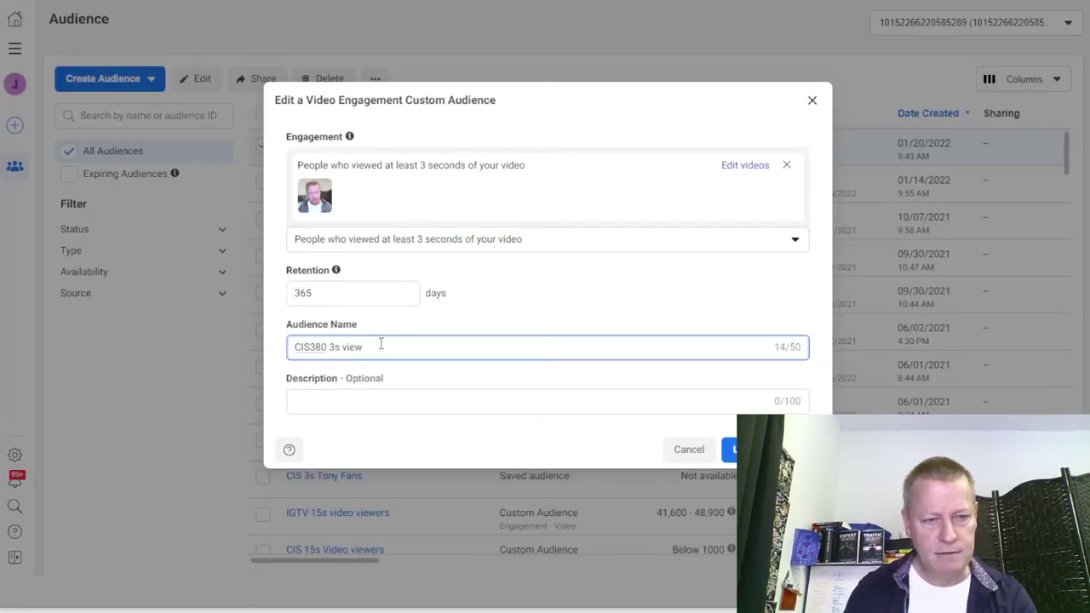
{"action": "type", "text": "H"}
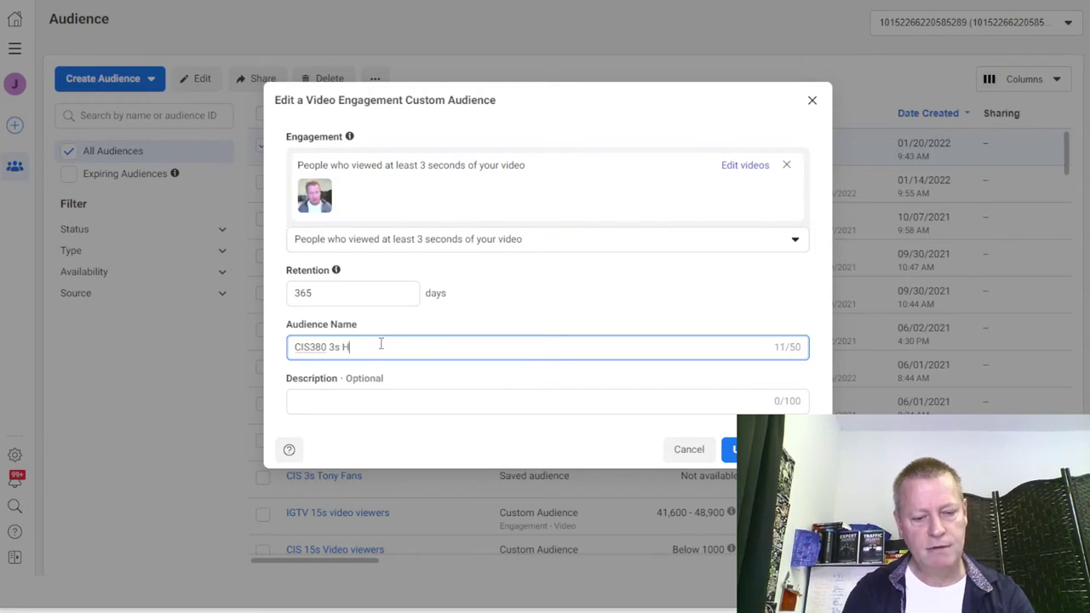
{"action": "type", "text": "ow to be group hacker"}
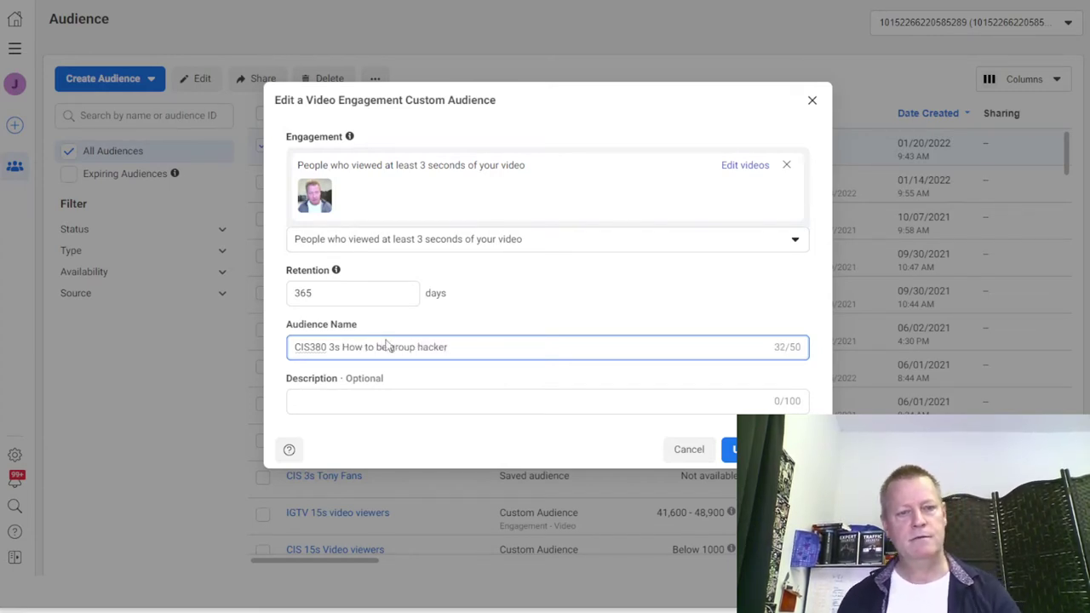
{"action": "left_click", "coordinate": [729, 450]}
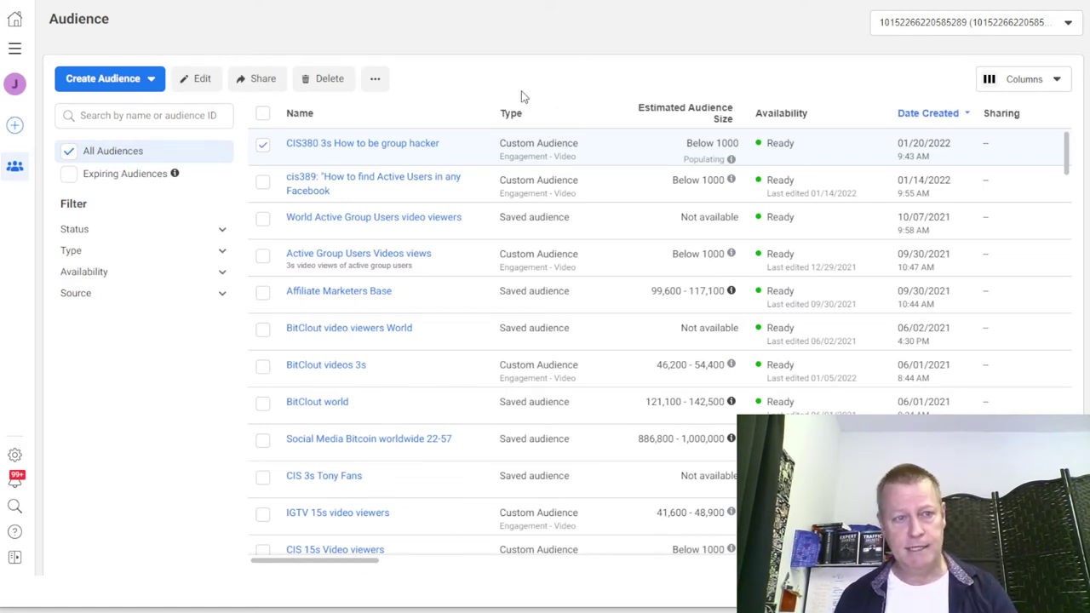
Switch to Ads Manager and start a new auction campaign with the Video views objective
{"action": "left_click", "coordinate": [16, 51]}
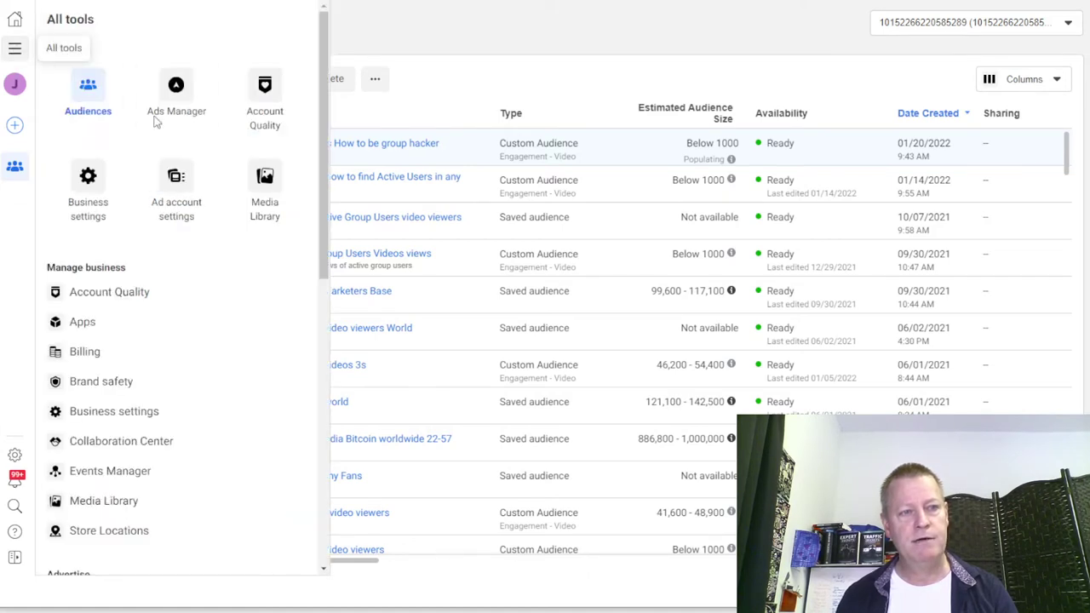
{"action": "left_click", "coordinate": [184, 85]}
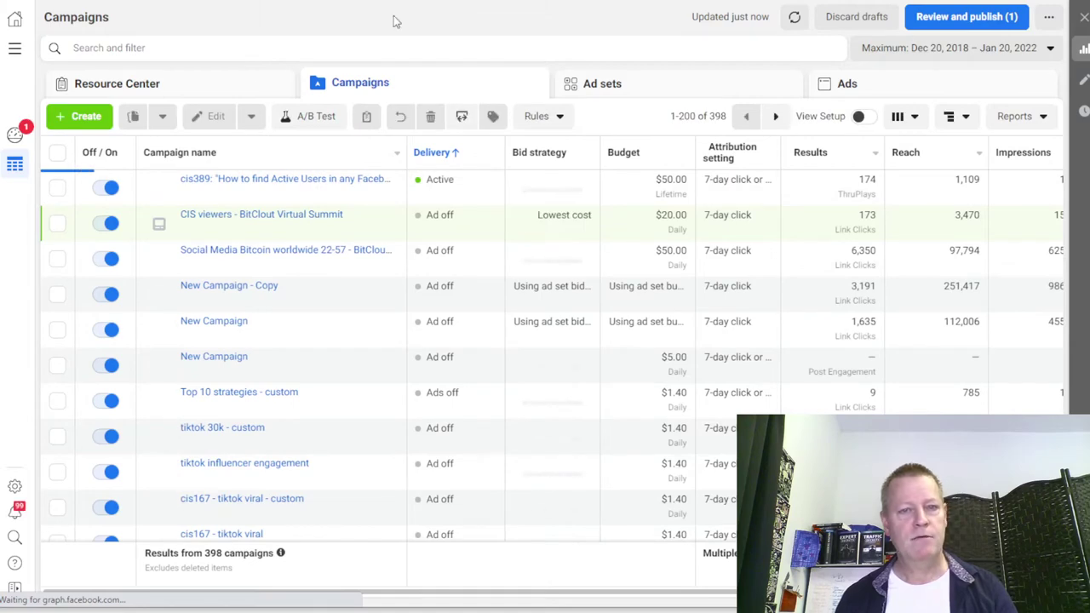
{"action": "left_click", "coordinate": [84, 123]}
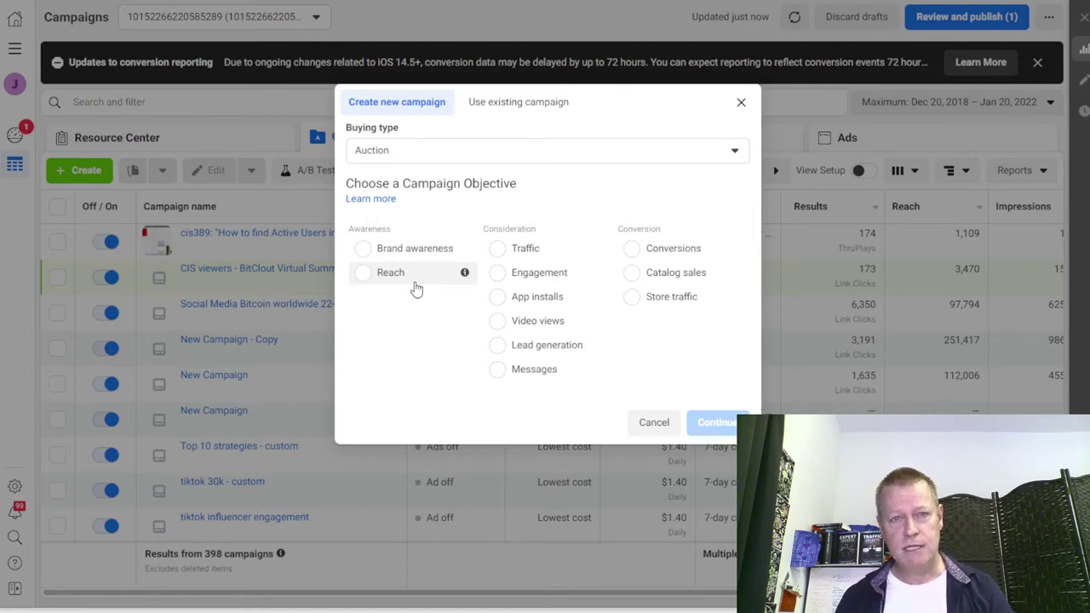
{"action": "left_click", "coordinate": [535, 325]}
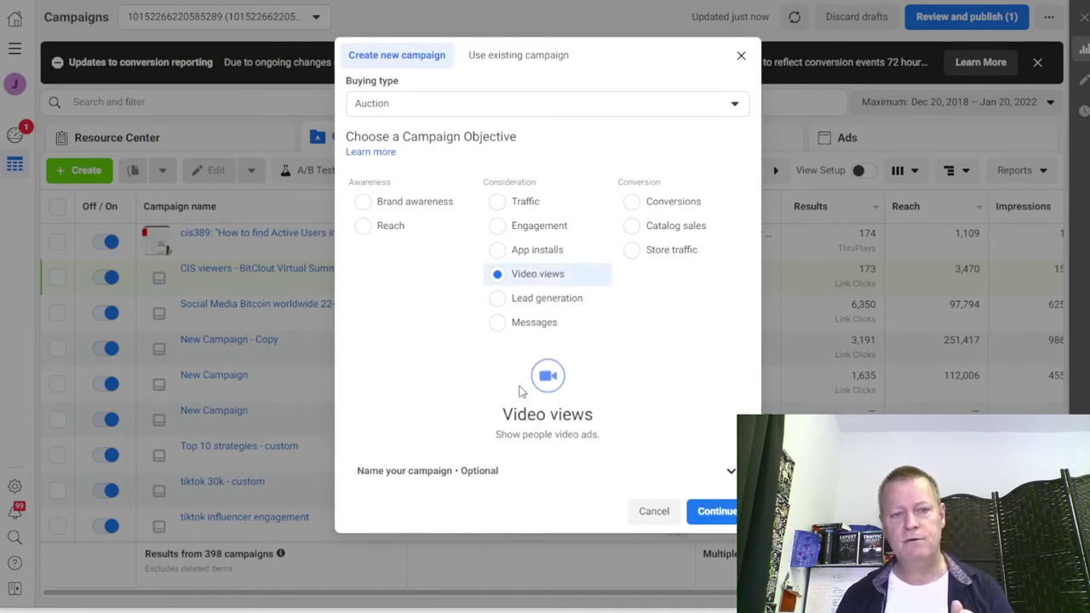
Name the new campaign "cis389 - tony"
{"action": "left_click", "coordinate": [482, 472]}
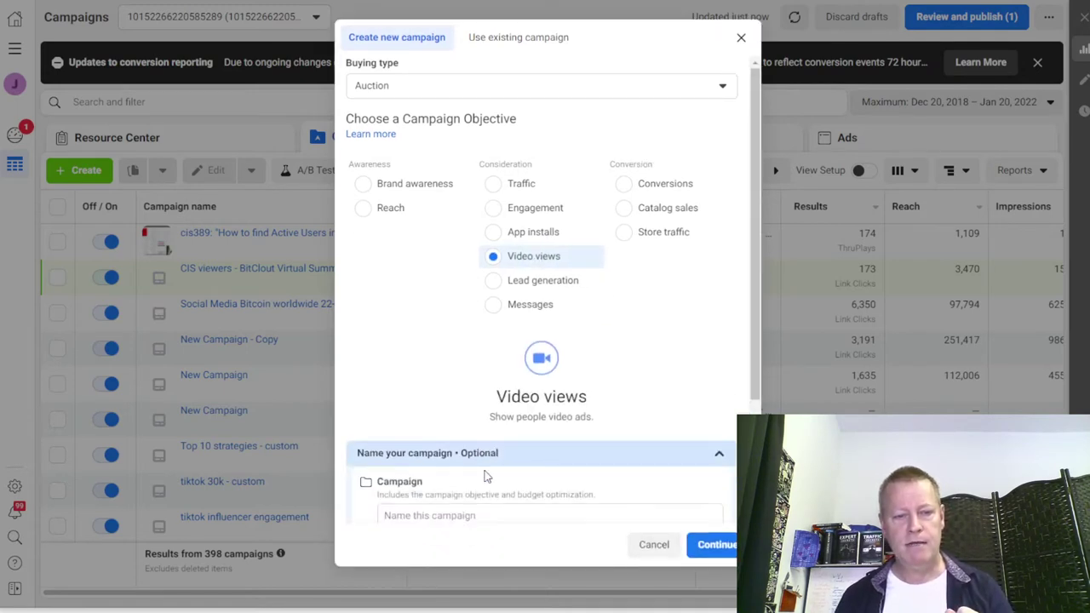
{"action": "left_click", "coordinate": [454, 516]}
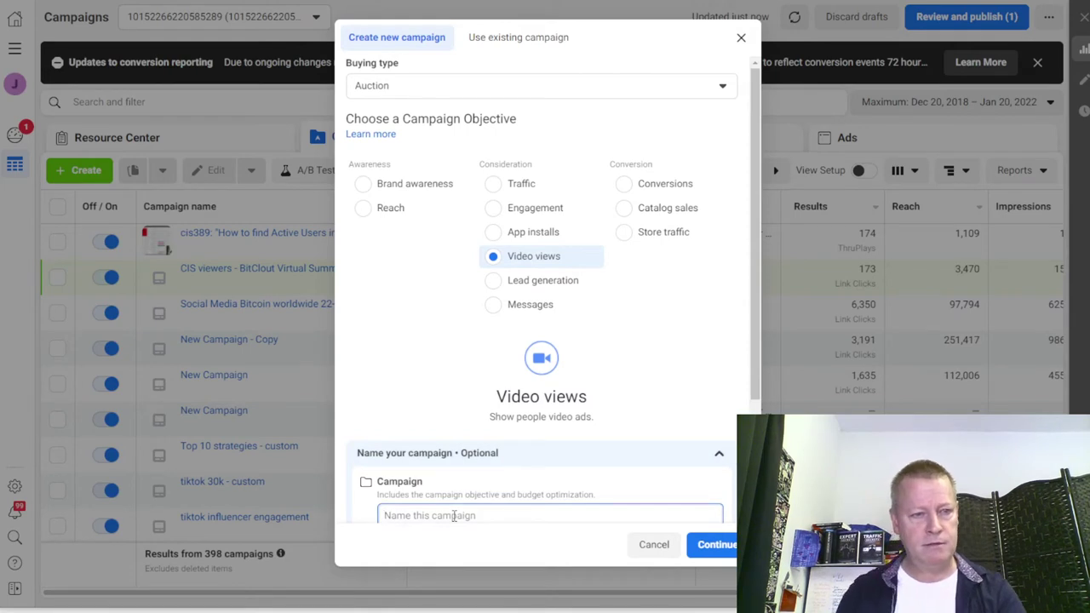
{"action": "type", "text": "ci"}
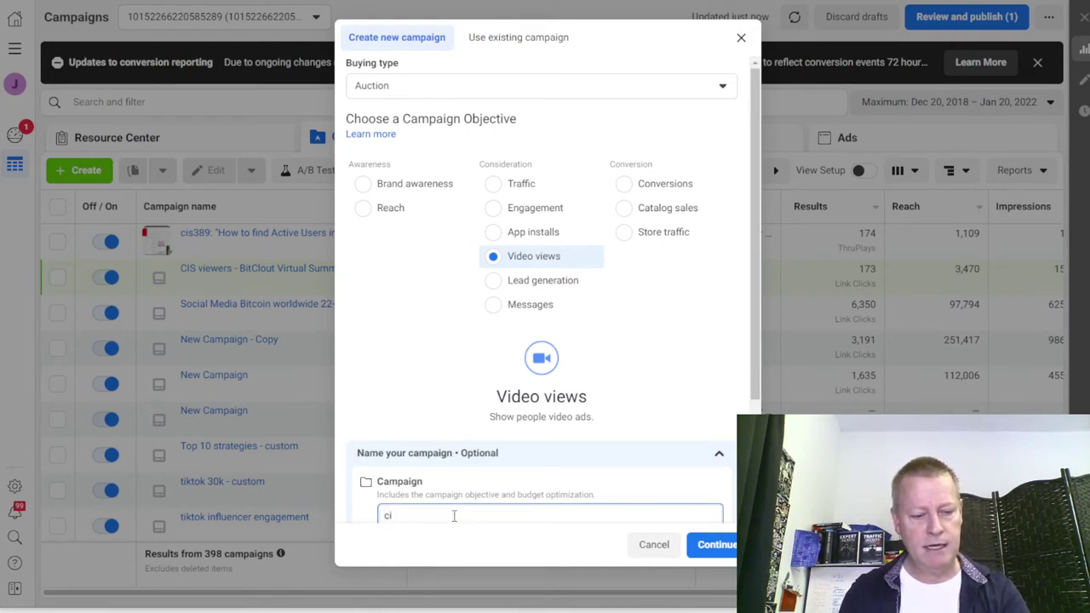
{"action": "type", "text": "s389 - tony"}
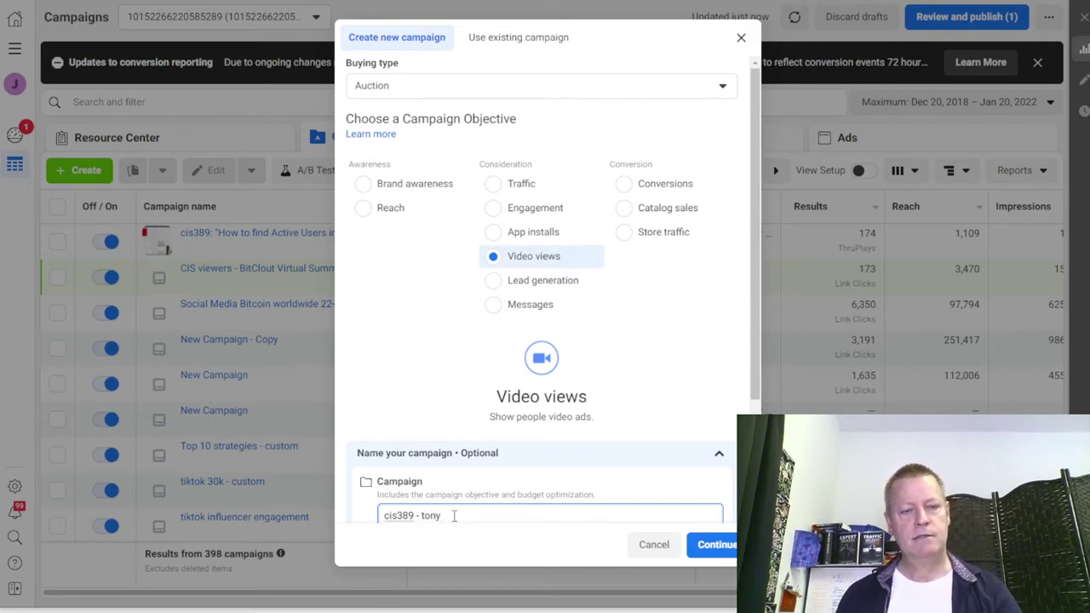
{"action": "scroll", "coordinate": [510, 486], "scroll_direction": "down", "scroll_amount": 2}
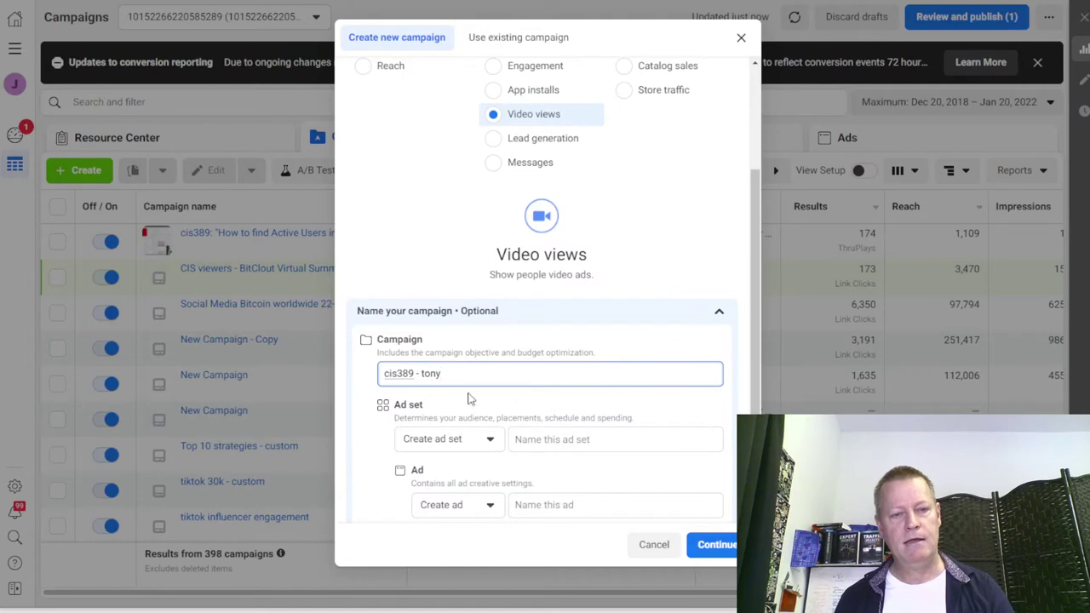
{"action": "scroll", "coordinate": [554, 417], "scroll_direction": "down", "scroll_amount": 1}
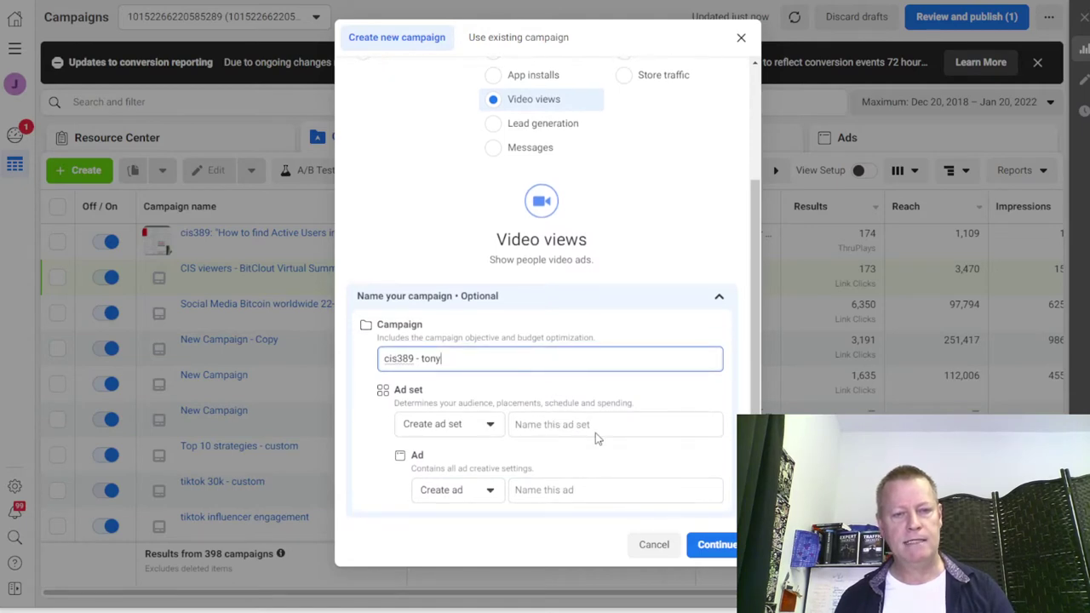
Reuse the campaign name "cis389 - tony" for the ad set and the ad, and continue to the campaign settings
{"action": "left_click_drag", "start_coordinate": [380, 344], "coordinate": [328, 362]}
{"action": "left_click", "coordinate": [396, 359]}
{"action": "triple_click", "coordinate": [428, 361]}
{"action": "key", "text": "ctrl+c"}
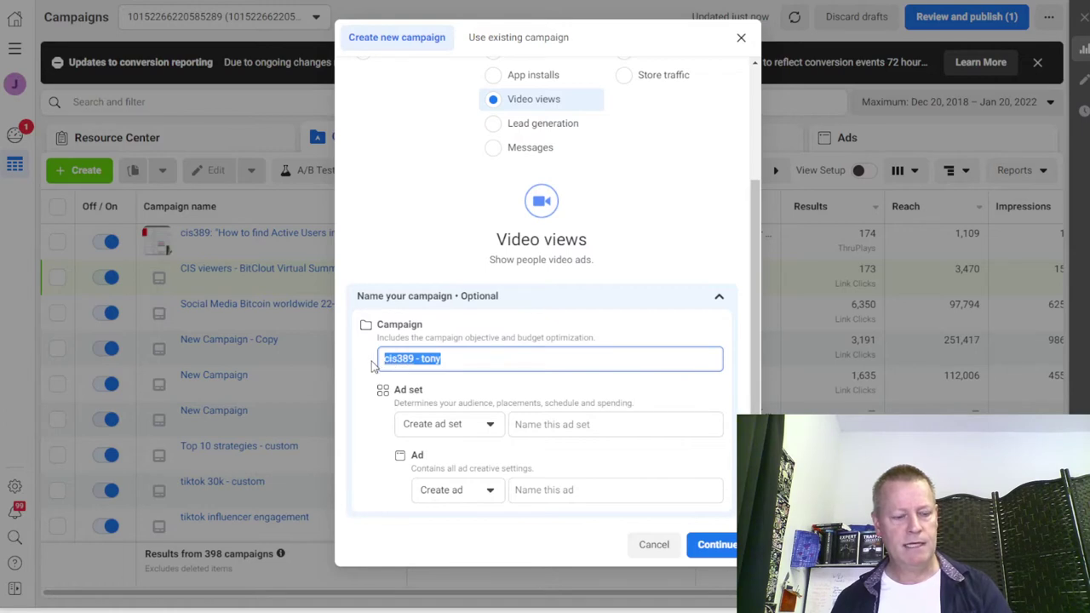
{"action": "left_click", "coordinate": [516, 427]}
{"action": "key", "text": "ctrl+v"}
{"action": "left_click", "coordinate": [562, 491]}
{"action": "key", "text": "ctrl+v"}
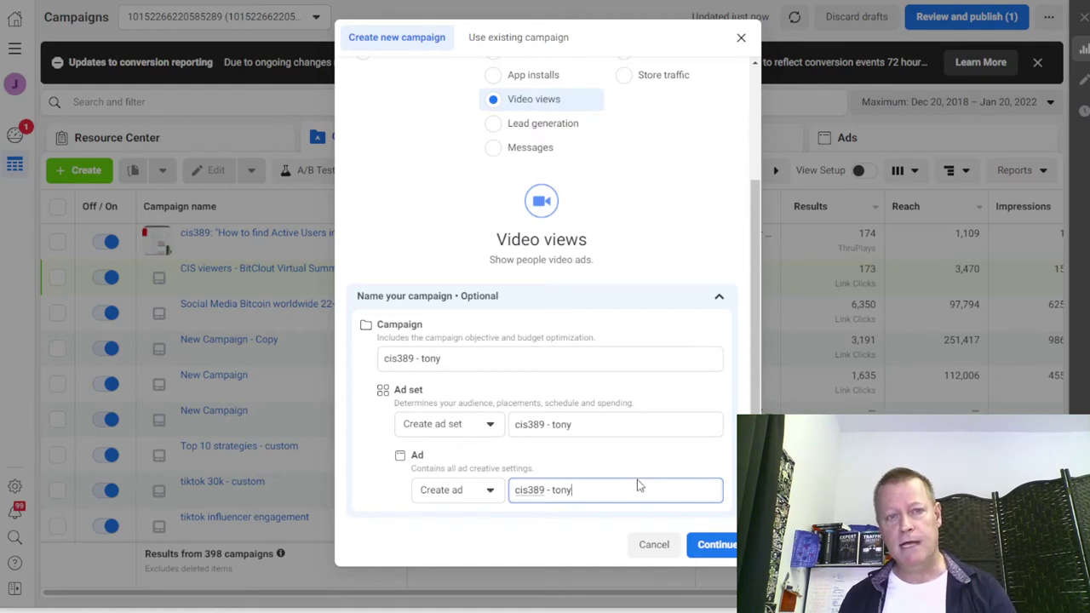
{"action": "left_click", "coordinate": [715, 549]}
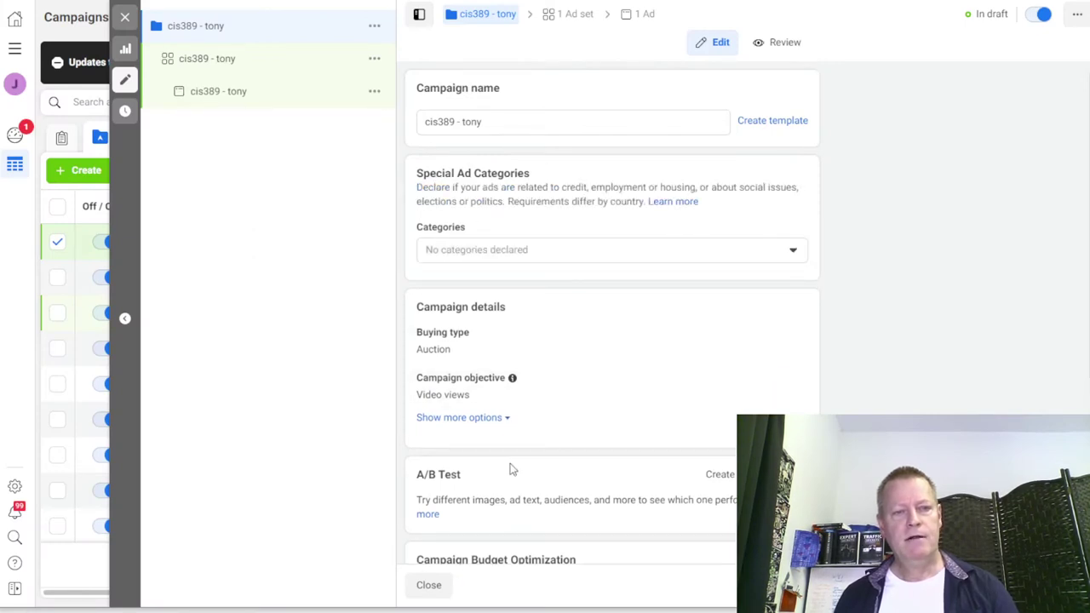
Set the campaign's daily budget to $2.00 under Campaign Budget Optimization
{"action": "scroll", "coordinate": [596, 445], "scroll_direction": "down", "scroll_amount": 3}
{"action": "scroll", "coordinate": [598, 448], "scroll_direction": "up", "scroll_amount": 3}
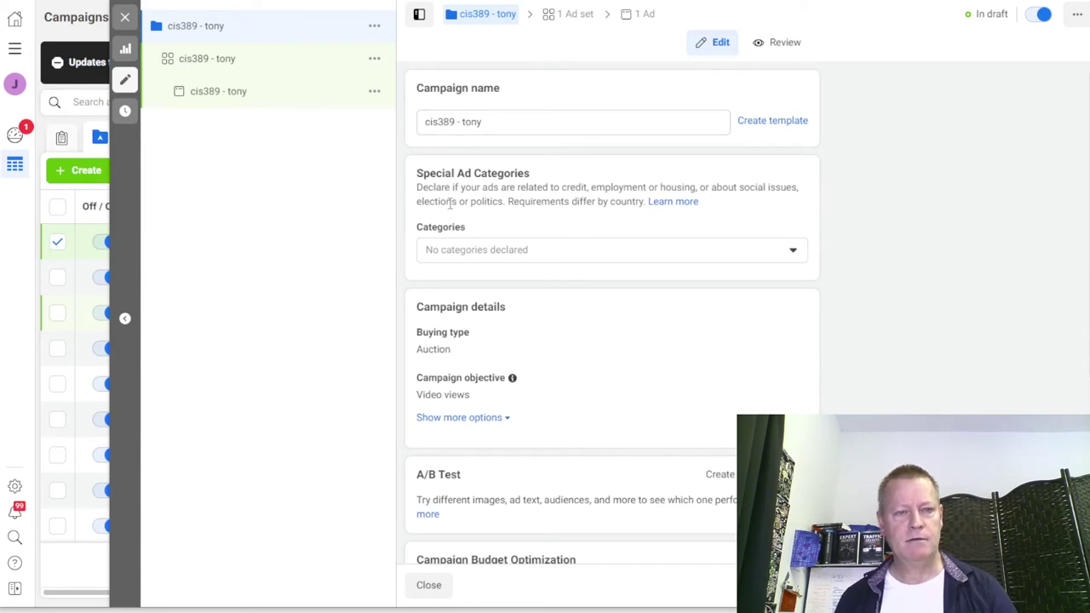
{"action": "scroll", "coordinate": [644, 304], "scroll_direction": "down", "scroll_amount": 2}
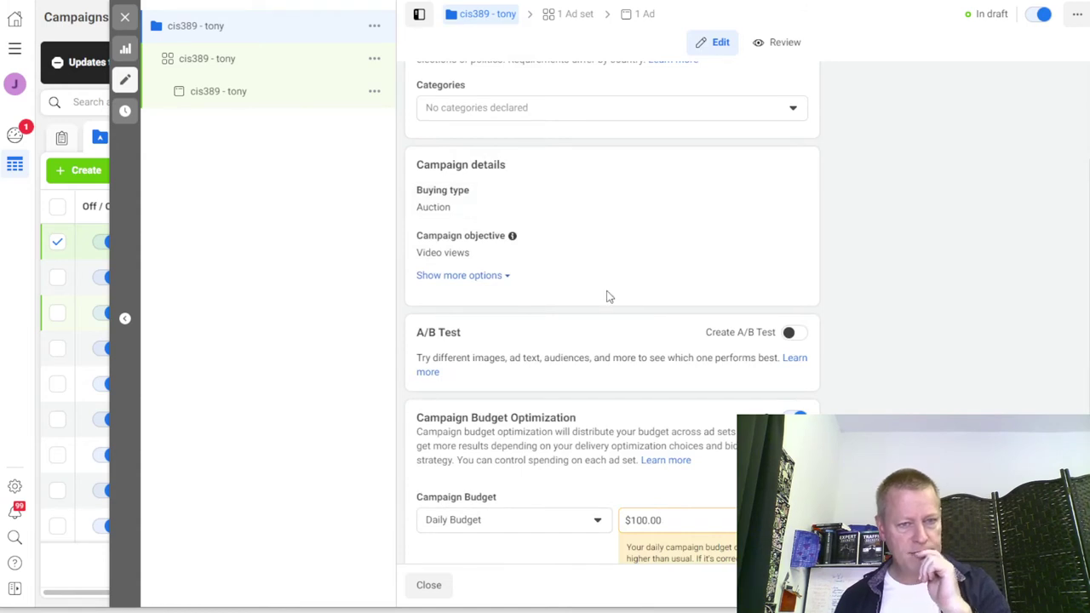
{"action": "scroll", "coordinate": [608, 302], "scroll_direction": "down", "scroll_amount": 2}
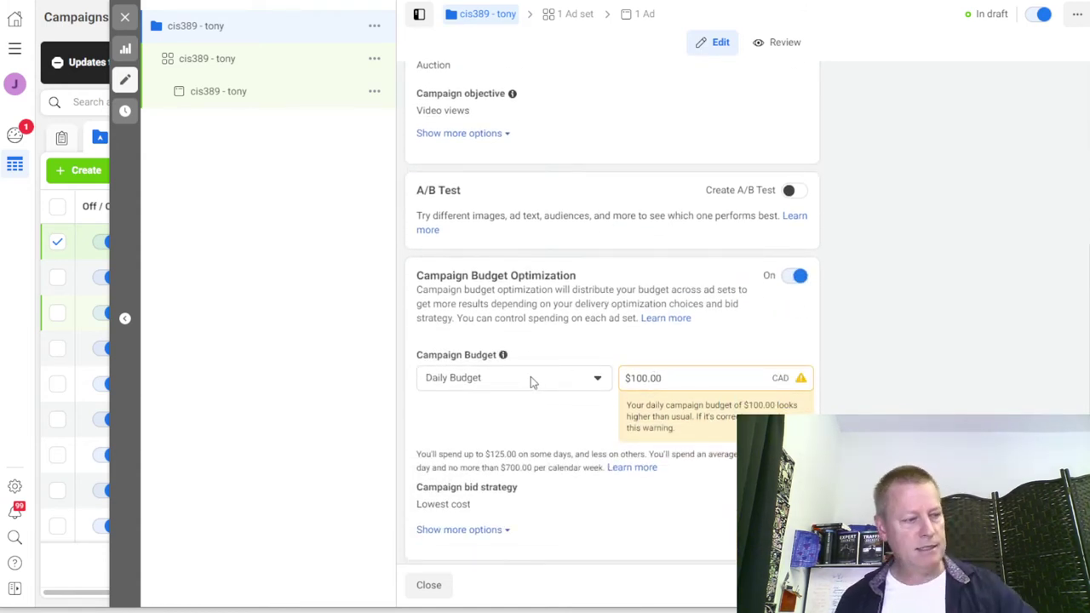
{"action": "left_click", "coordinate": [597, 380]}
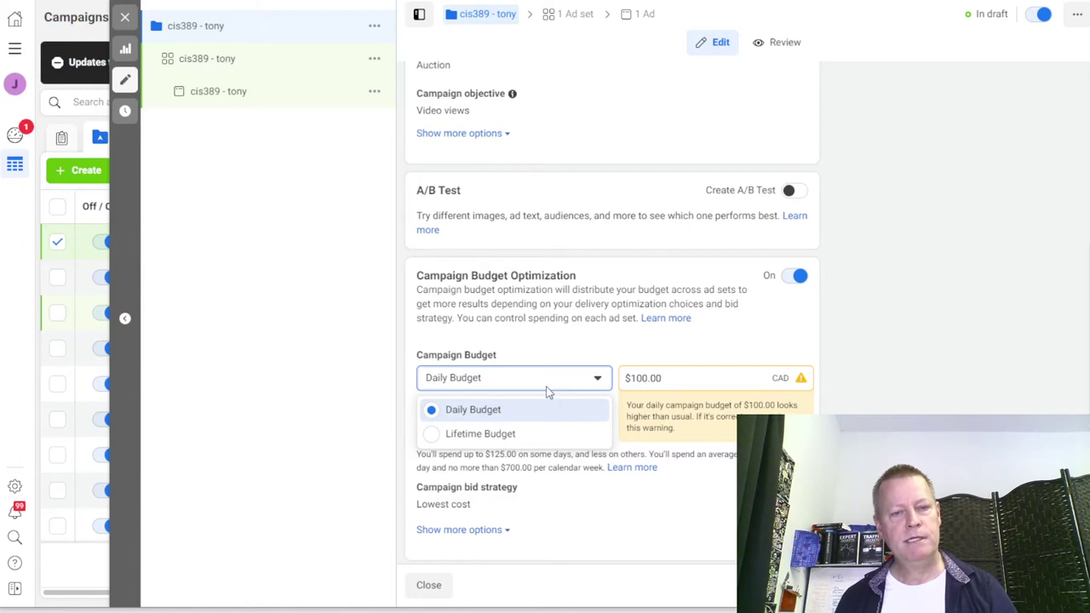
{"action": "left_click_drag", "start_coordinate": [664, 378], "coordinate": [598, 383]}
{"action": "key", "text": "BackSpace"}
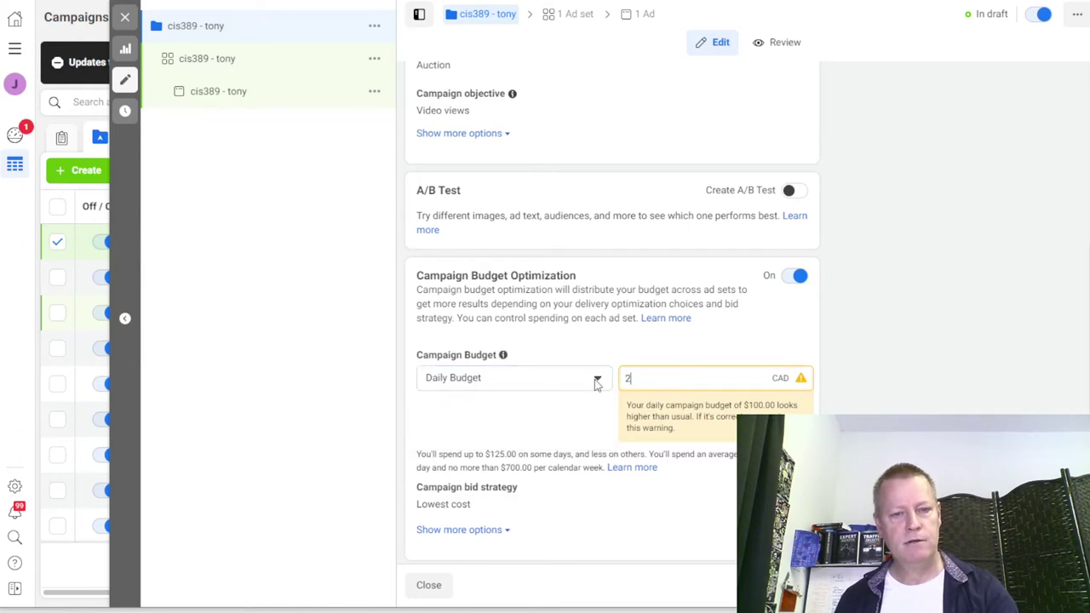
{"action": "type", "text": "2"}
{"action": "left_click", "coordinate": [564, 419]}
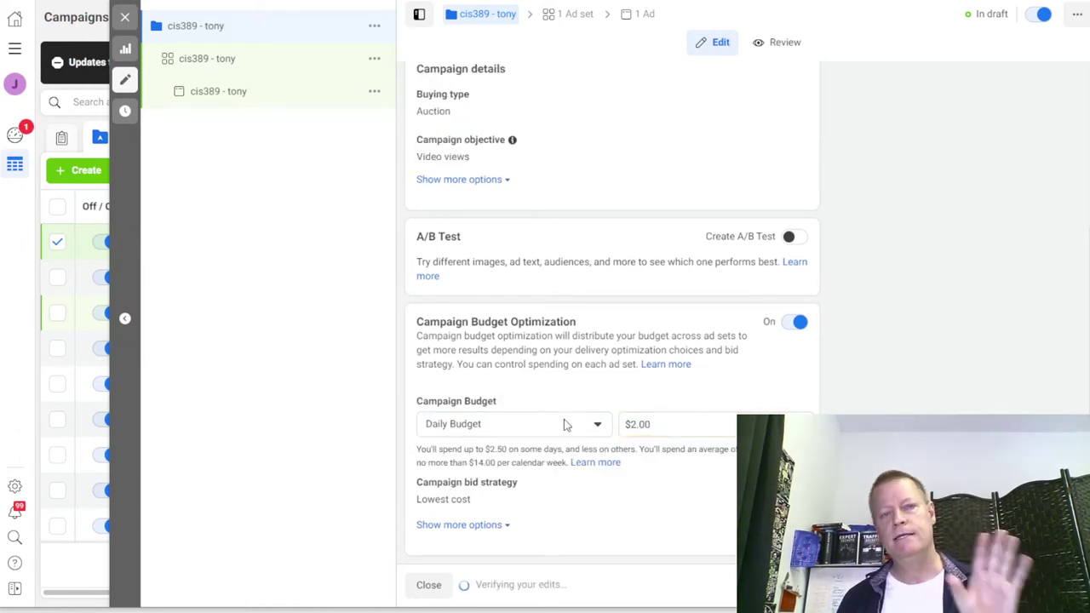
Try to set the campaign's daily budget to $1.00
{"action": "left_click_drag", "start_coordinate": [670, 423], "coordinate": [598, 426]}
{"action": "type", "text": "1"}
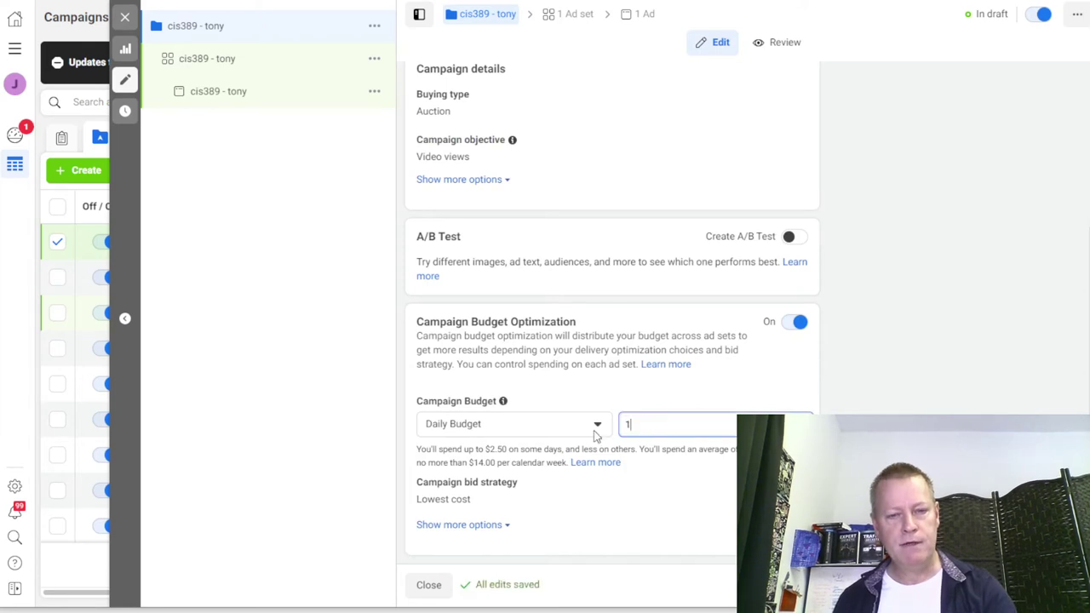
{"action": "left_click", "coordinate": [651, 473]}
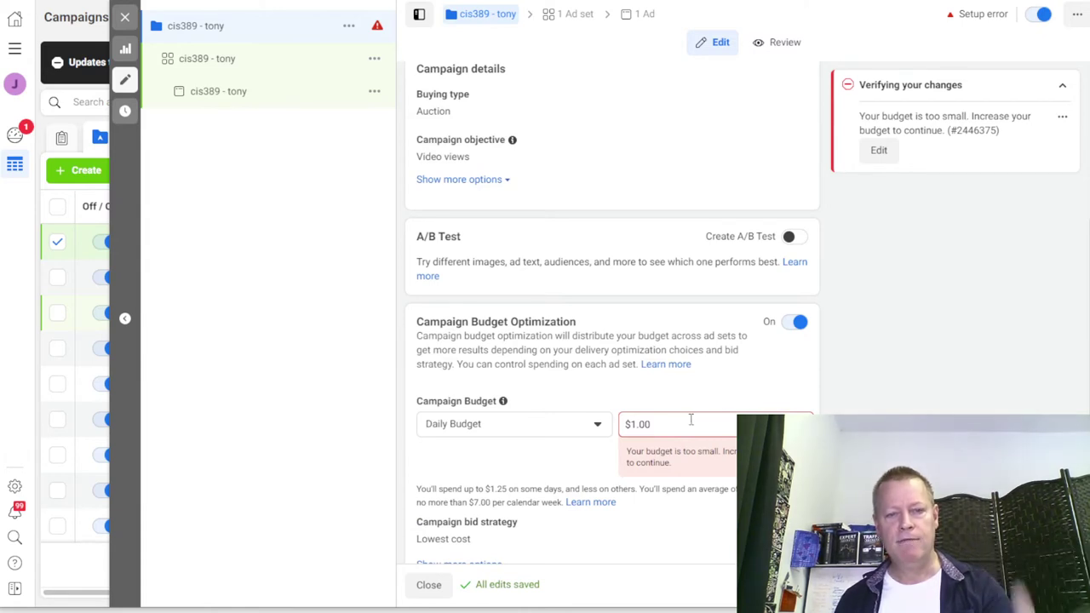
Set the campaign's daily budget to $1.40
{"action": "left_click_drag", "start_coordinate": [668, 423], "coordinate": [622, 435]}
{"action": "type", "text": "1"}
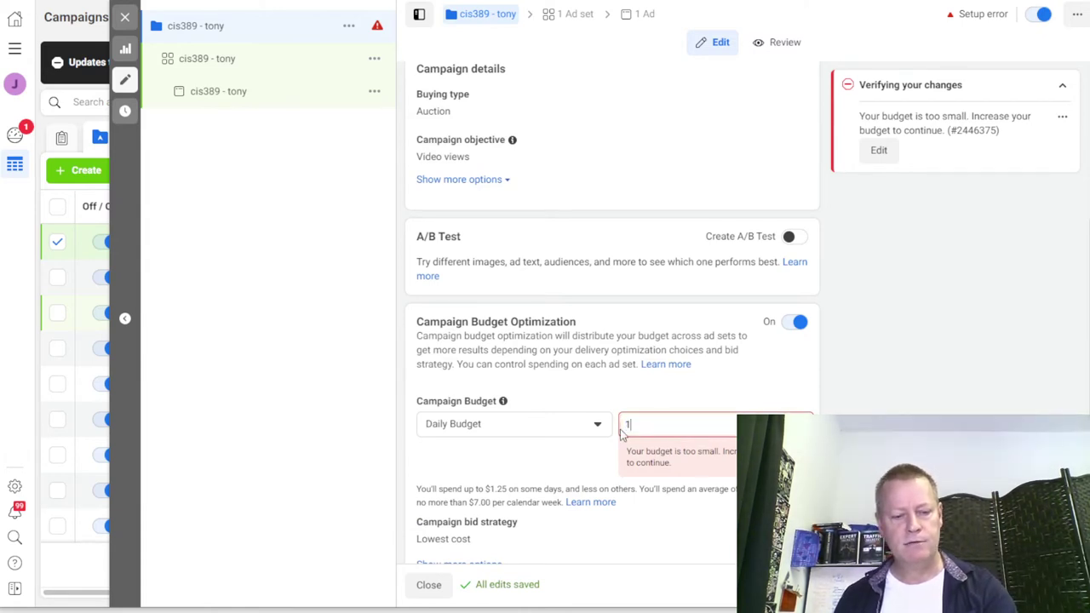
{"action": "type", "text": ".4"}
{"action": "left_click", "coordinate": [635, 402]}
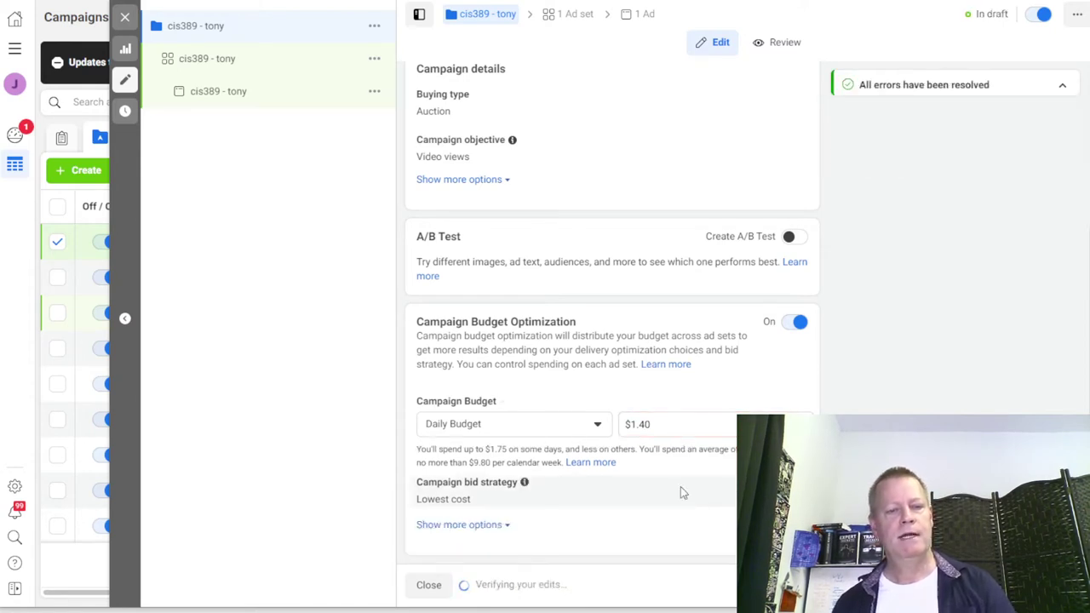
{"action": "left_click", "coordinate": [595, 428]}
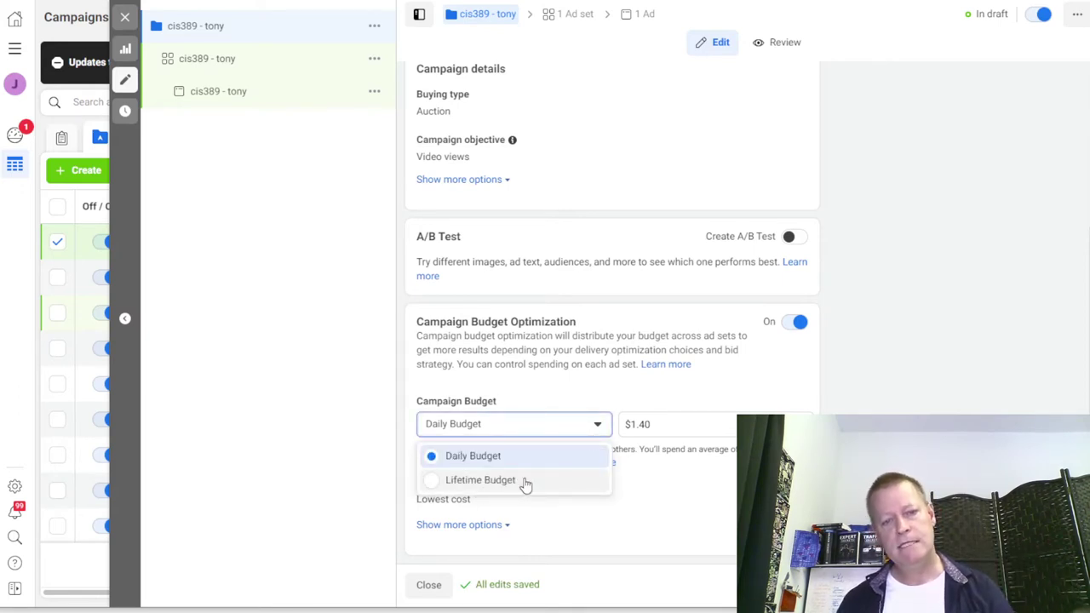
{"action": "left_click", "coordinate": [711, 369]}
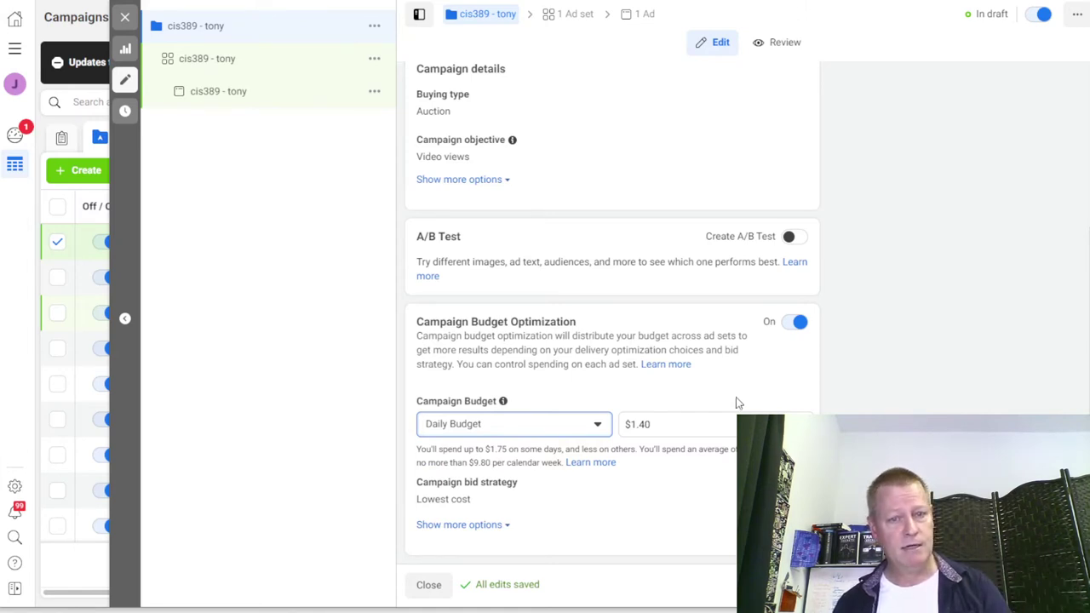
{"action": "left_click_drag", "start_coordinate": [672, 423], "coordinate": [625, 424]}
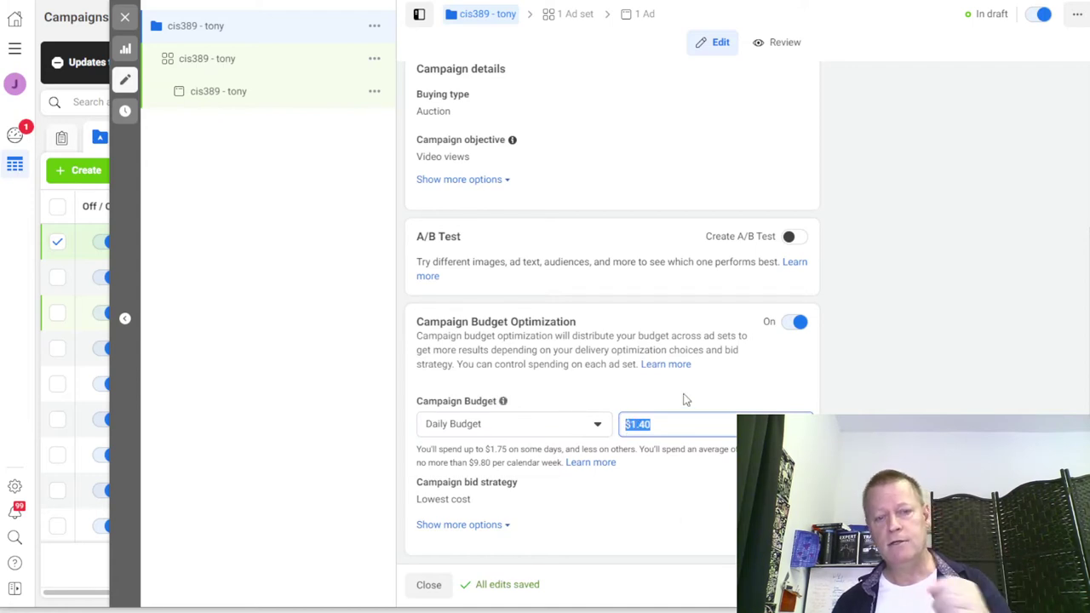
{"action": "left_click", "coordinate": [718, 356]}
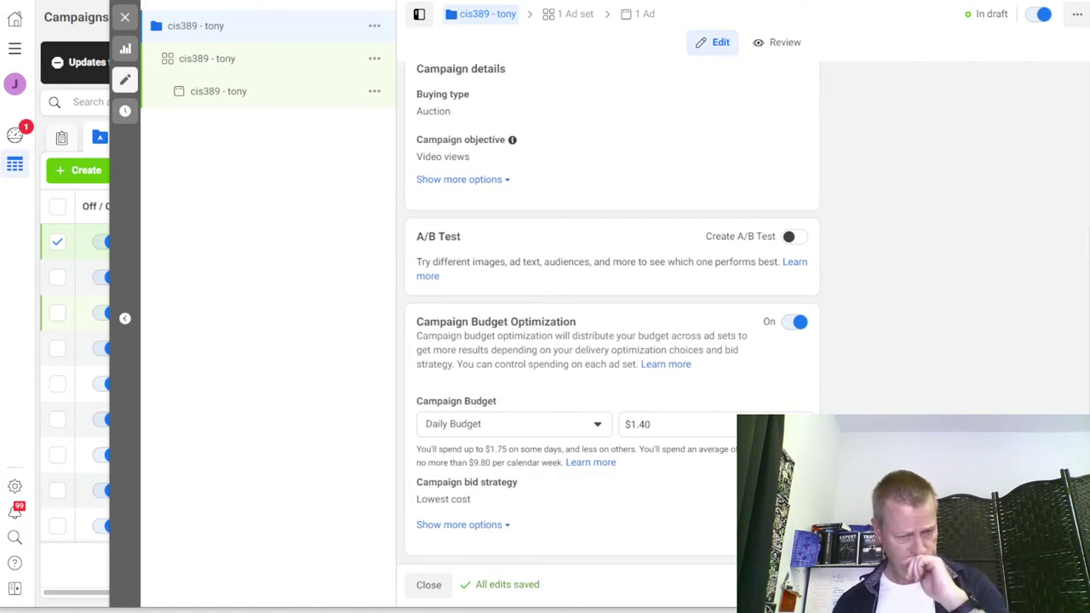
Continue from the campaign settings to the audience settings of the ad set "cis389 - tony"
{"action": "left_click", "coordinate": [486, 525]}
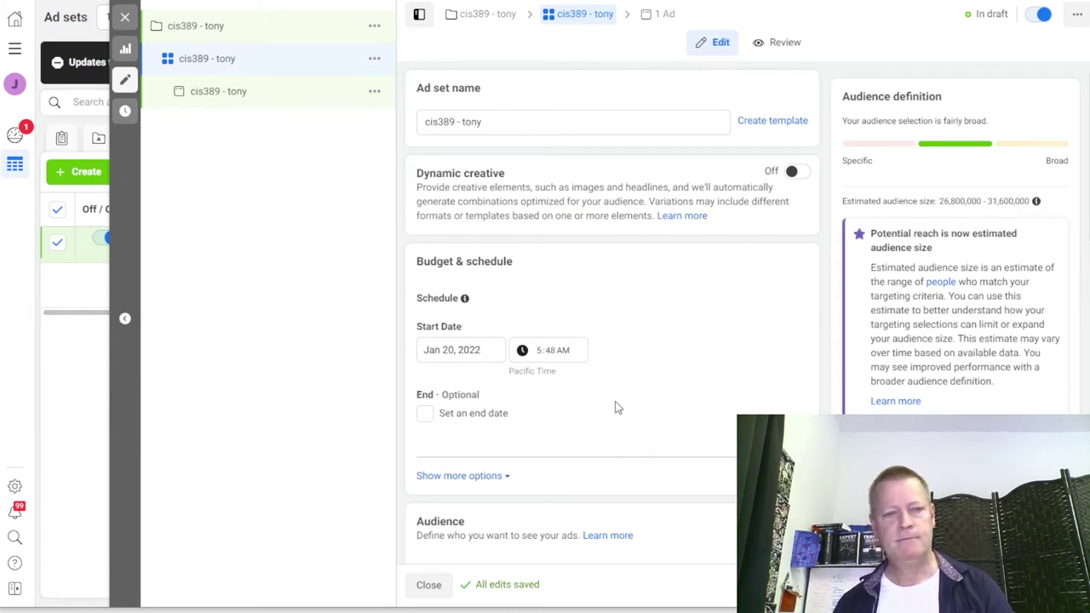
{"action": "scroll", "coordinate": [672, 389], "scroll_direction": "down", "scroll_amount": 1}
{"action": "scroll", "coordinate": [672, 389], "scroll_direction": "down", "scroll_amount": 5}
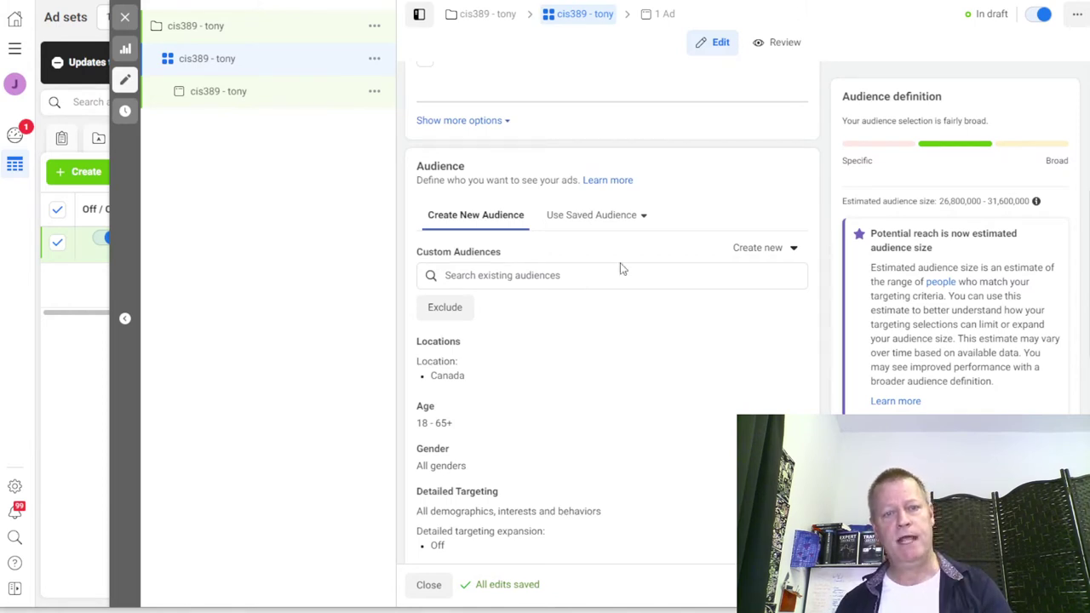
Apply the saved audience "CIS 3s Tony Fans" to the ad set
{"action": "left_click", "coordinate": [601, 214]}
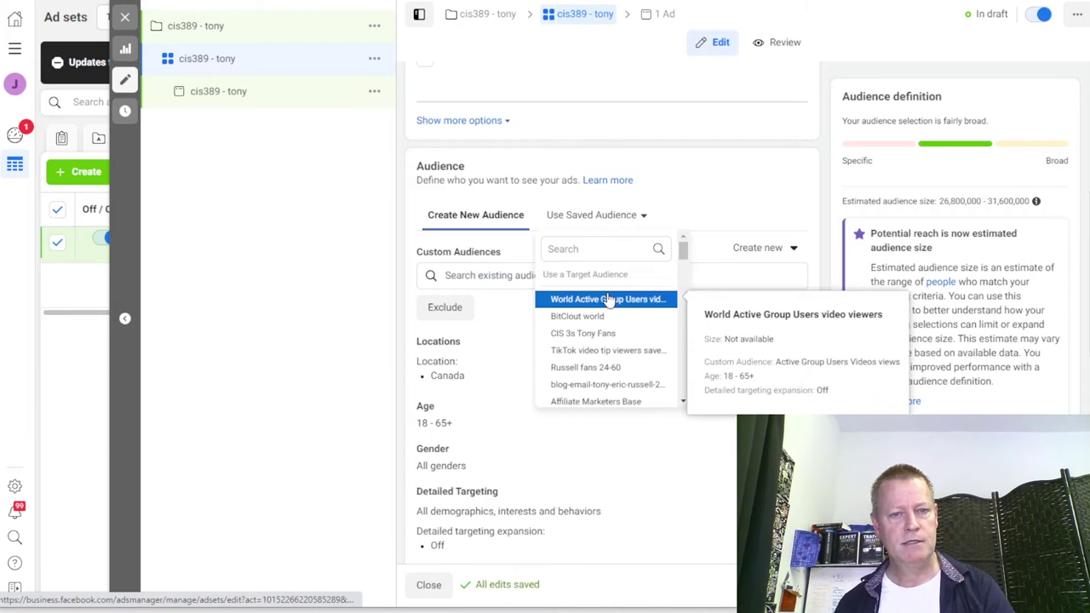
{"action": "left_click", "coordinate": [609, 336]}
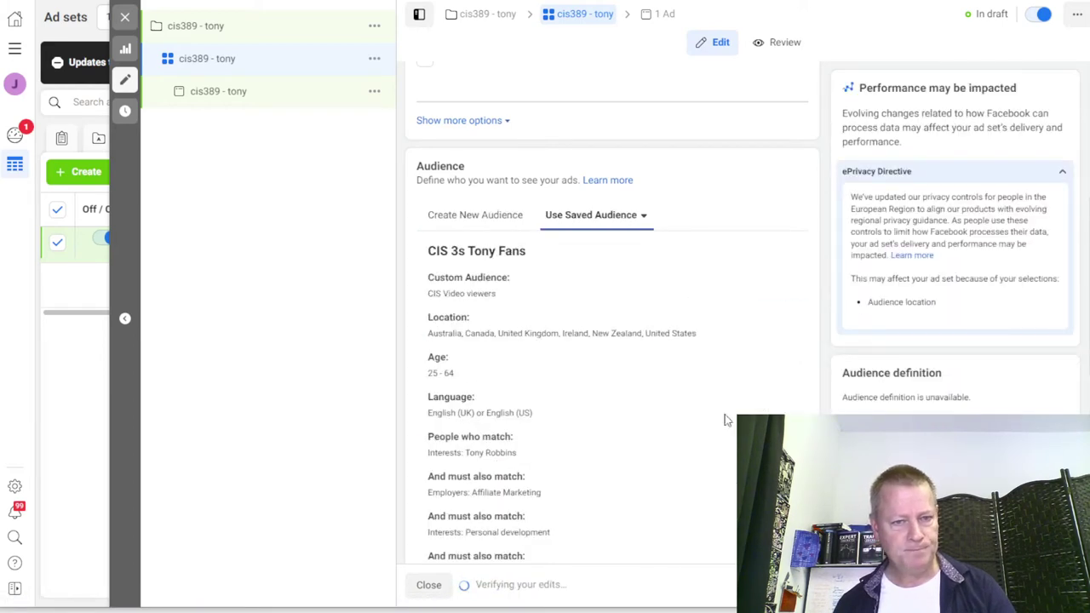
{"action": "scroll", "coordinate": [673, 397], "scroll_direction": "down", "scroll_amount": 3}
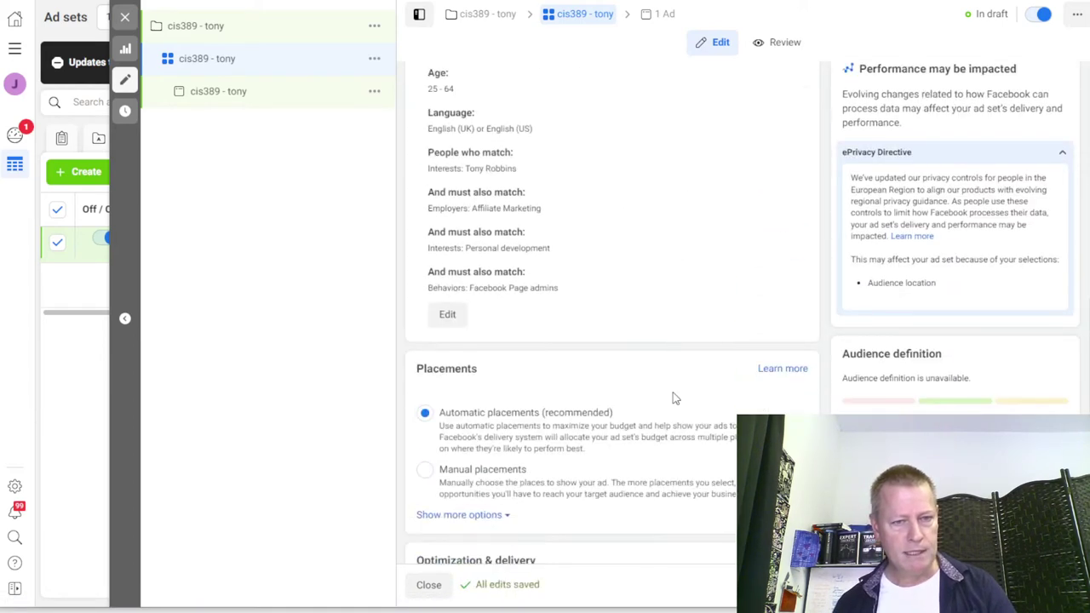
Examine the targeting details of the saved audience, including locations, age, detailed targeting and languages, without editing them
{"action": "left_click", "coordinate": [447, 314]}
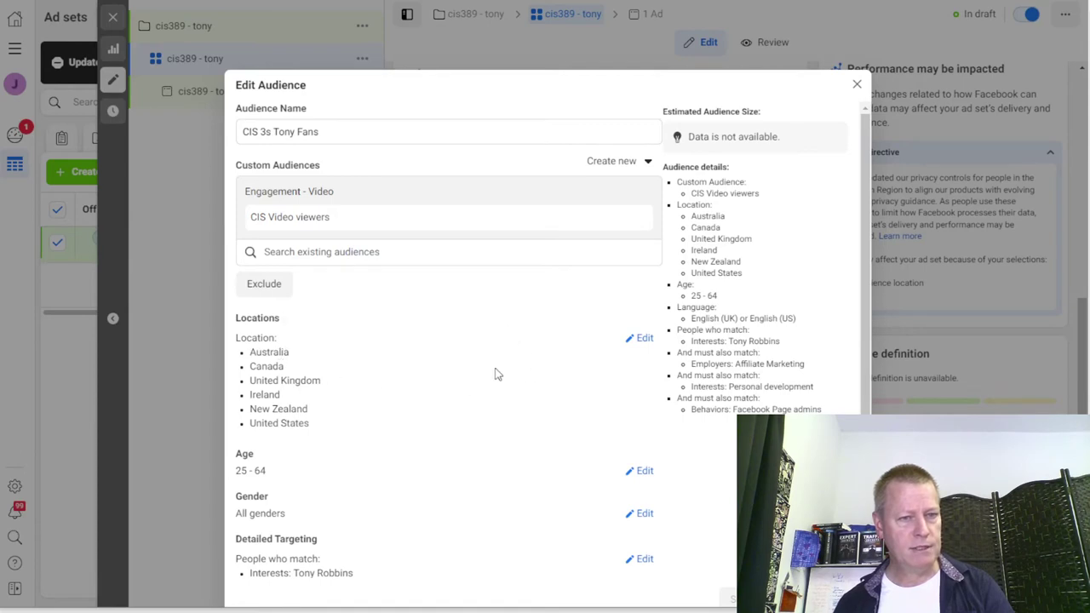
{"action": "scroll", "coordinate": [496, 373], "scroll_direction": "down", "scroll_amount": 2}
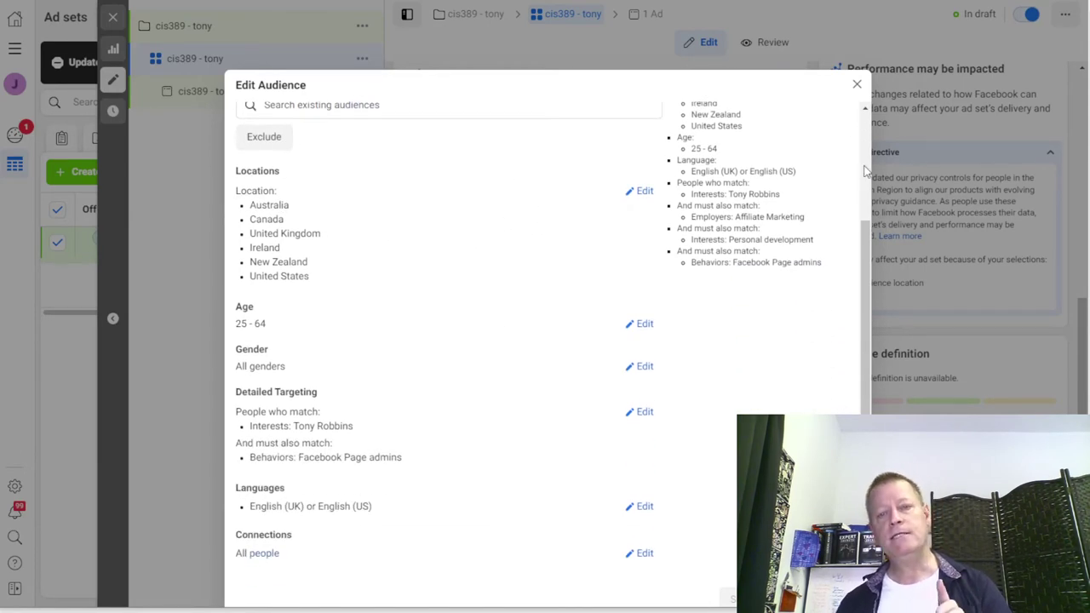
{"action": "left_click", "coordinate": [856, 83]}
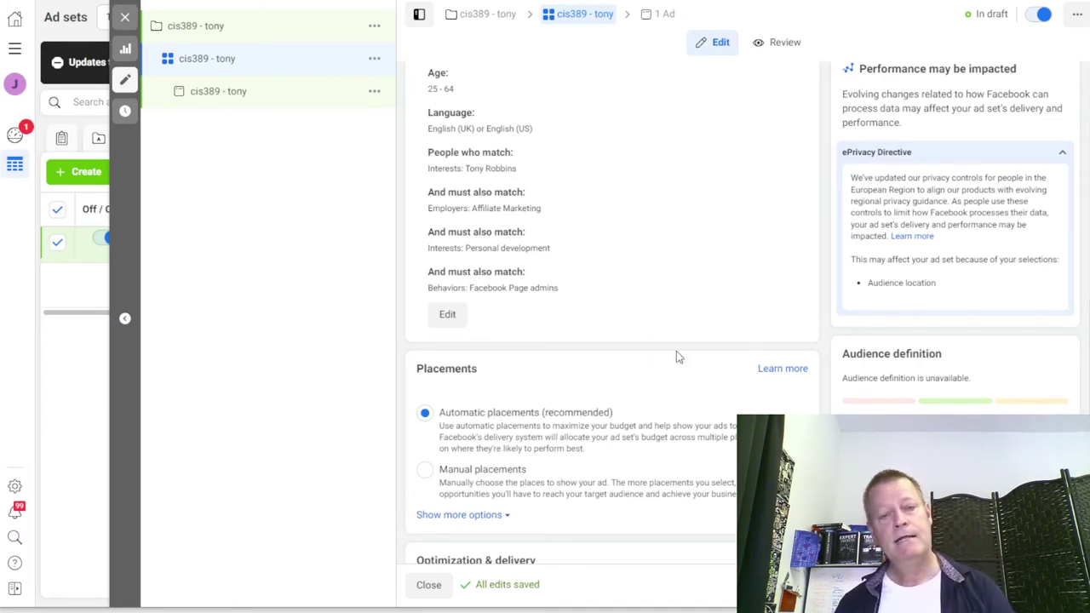
{"action": "scroll", "coordinate": [676, 357], "scroll_direction": "up", "scroll_amount": 3}
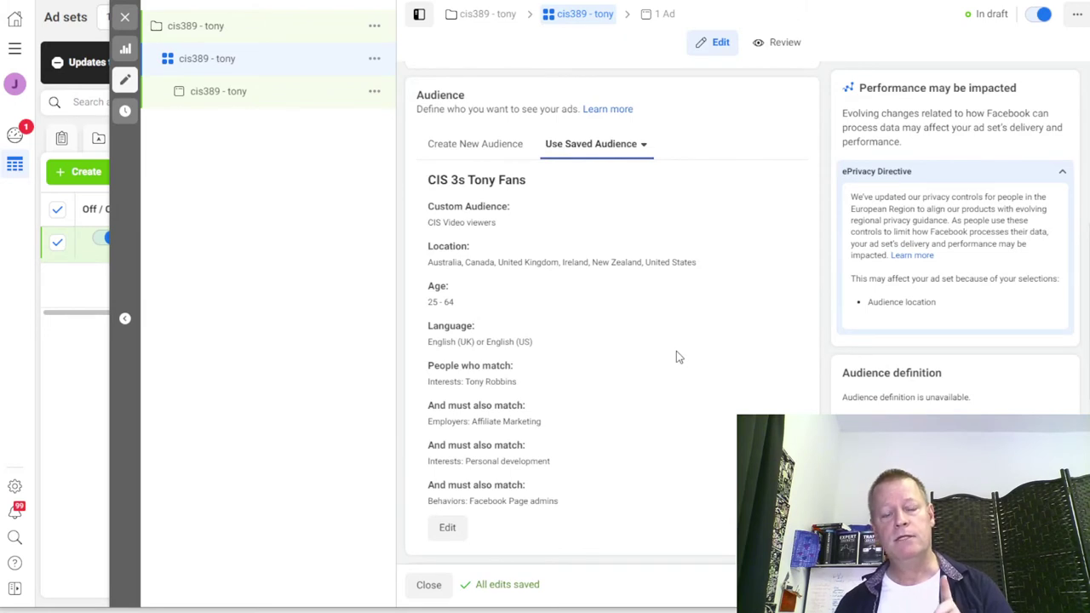
{"action": "scroll", "coordinate": [676, 357], "scroll_direction": "down", "scroll_amount": 2}
{"action": "scroll", "coordinate": [676, 357], "scroll_direction": "up", "scroll_amount": 3}
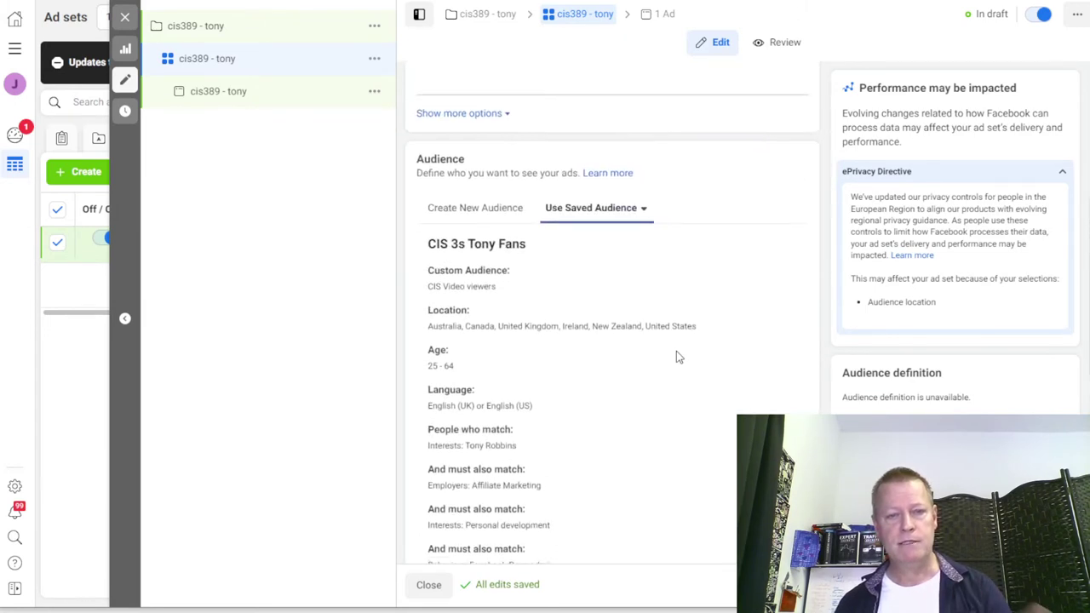
Switch the ad set back to creating a new audience and add United States to its included locations
{"action": "left_click", "coordinate": [609, 218]}
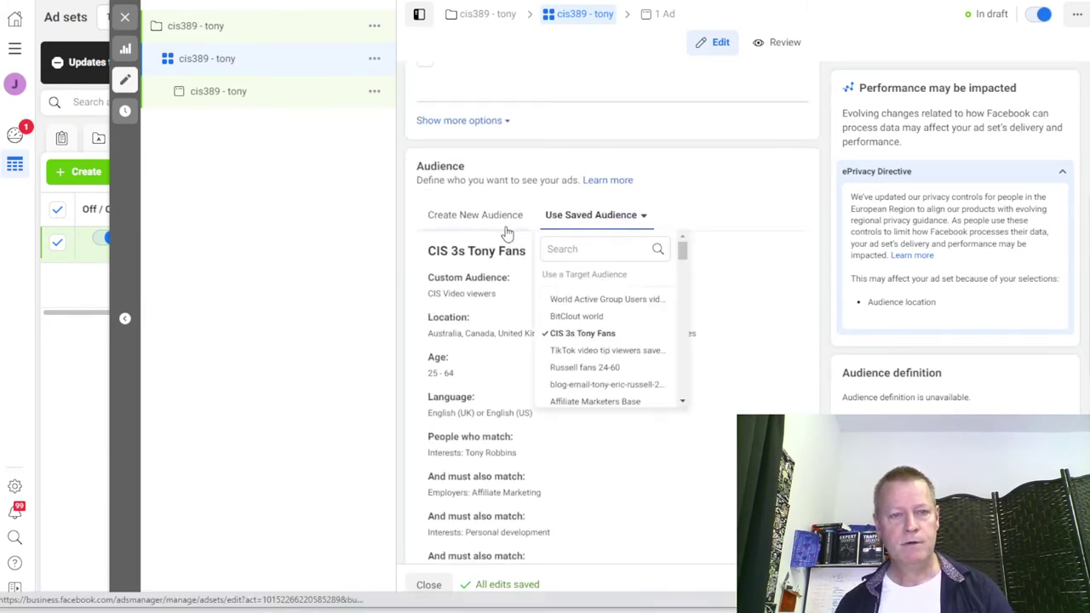
{"action": "left_click", "coordinate": [504, 217]}
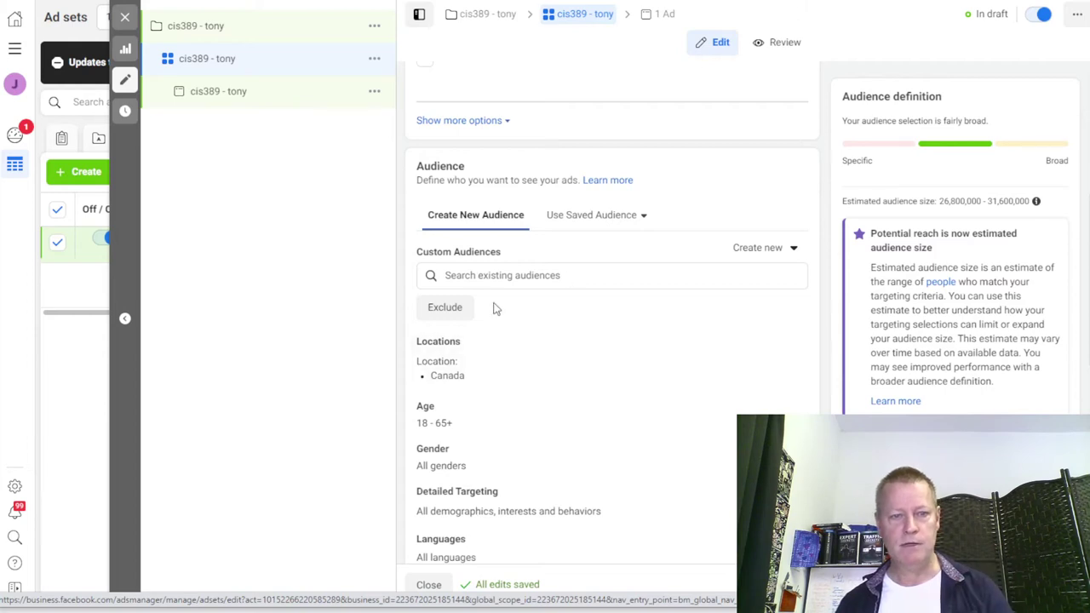
{"action": "scroll", "coordinate": [555, 384], "scroll_direction": "down", "scroll_amount": 2}
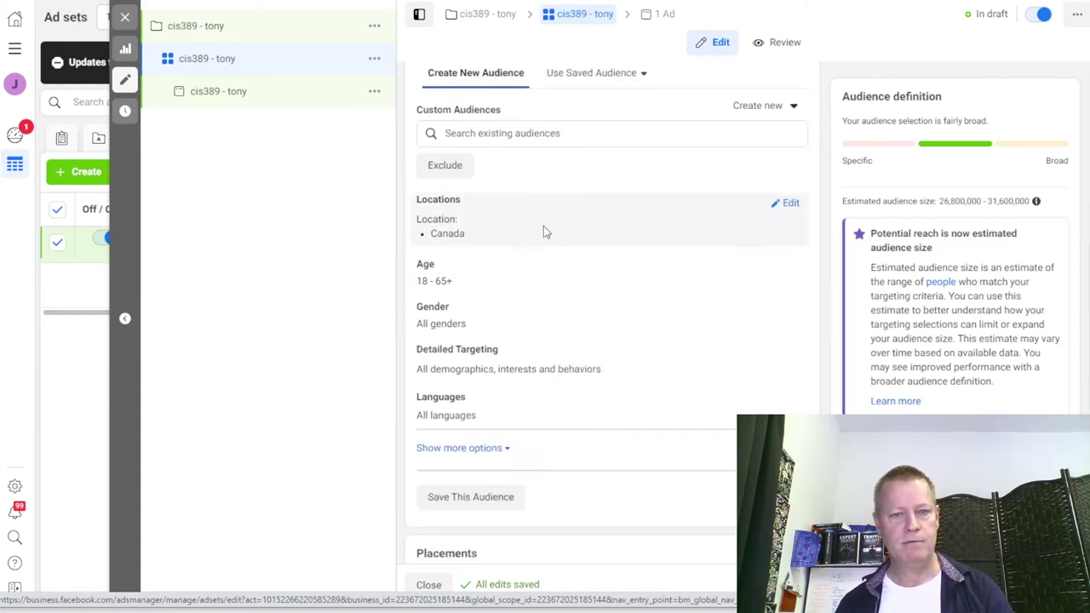
{"action": "left_click", "coordinate": [788, 205]}
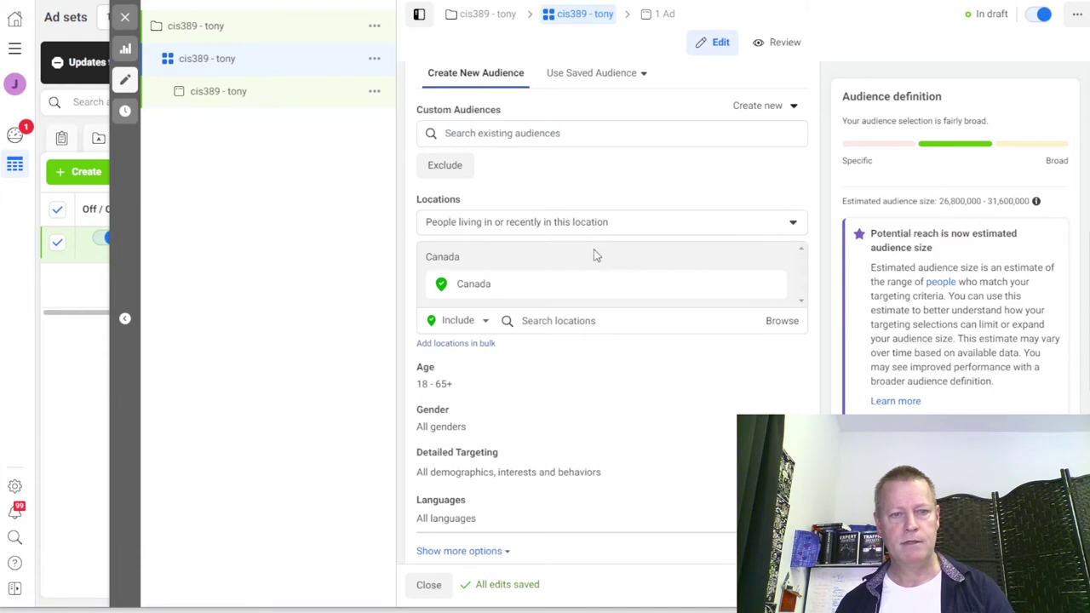
{"action": "left_click", "coordinate": [531, 223]}
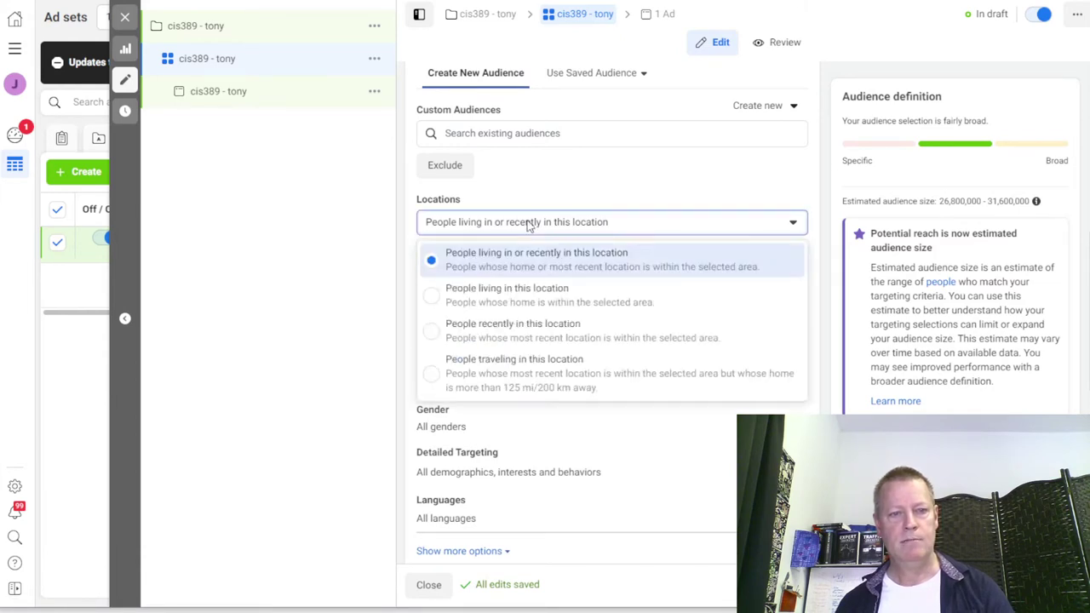
{"action": "left_click", "coordinate": [634, 224]}
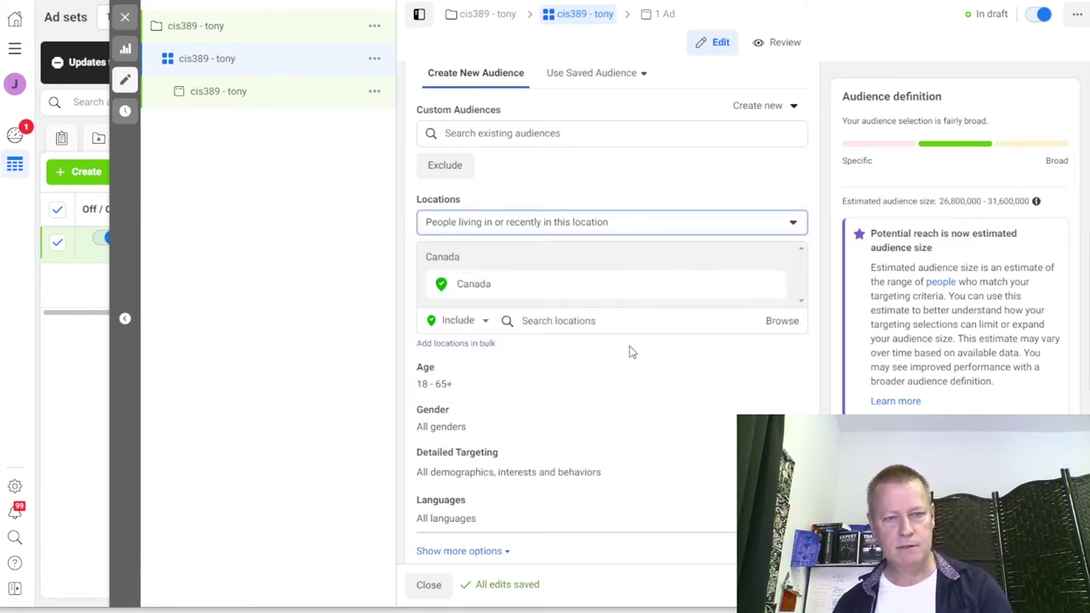
{"action": "left_click", "coordinate": [628, 324]}
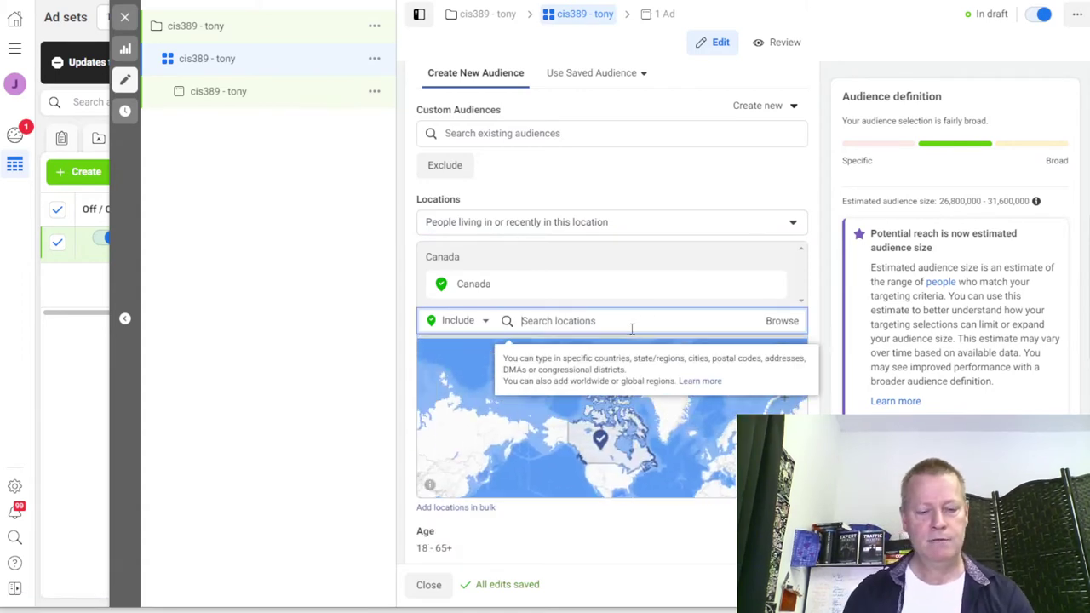
{"action": "type", "text": "united state"}
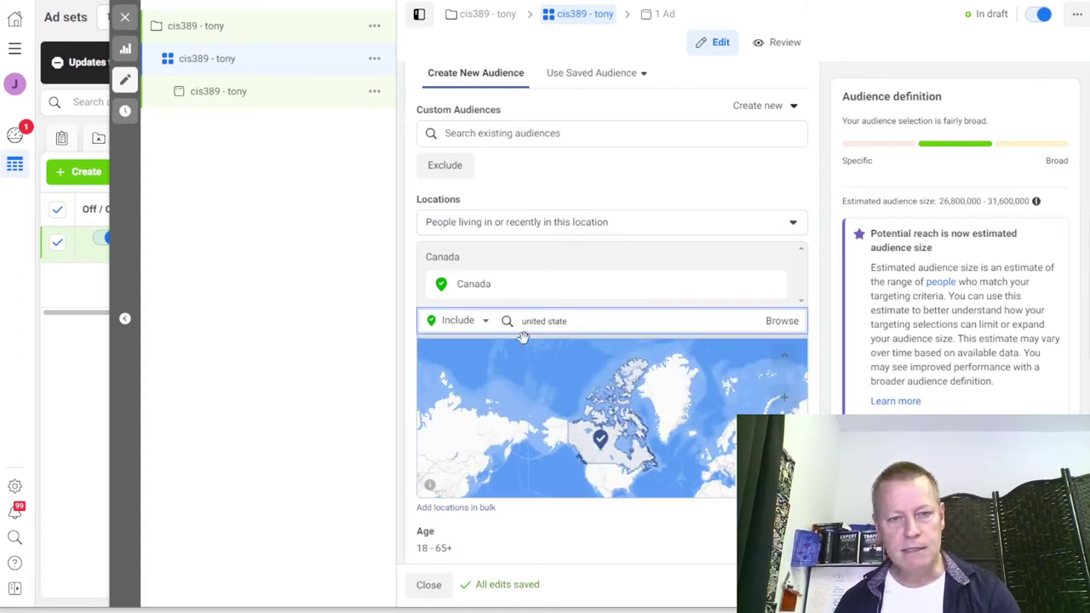
{"action": "triple_click", "coordinate": [582, 321]}
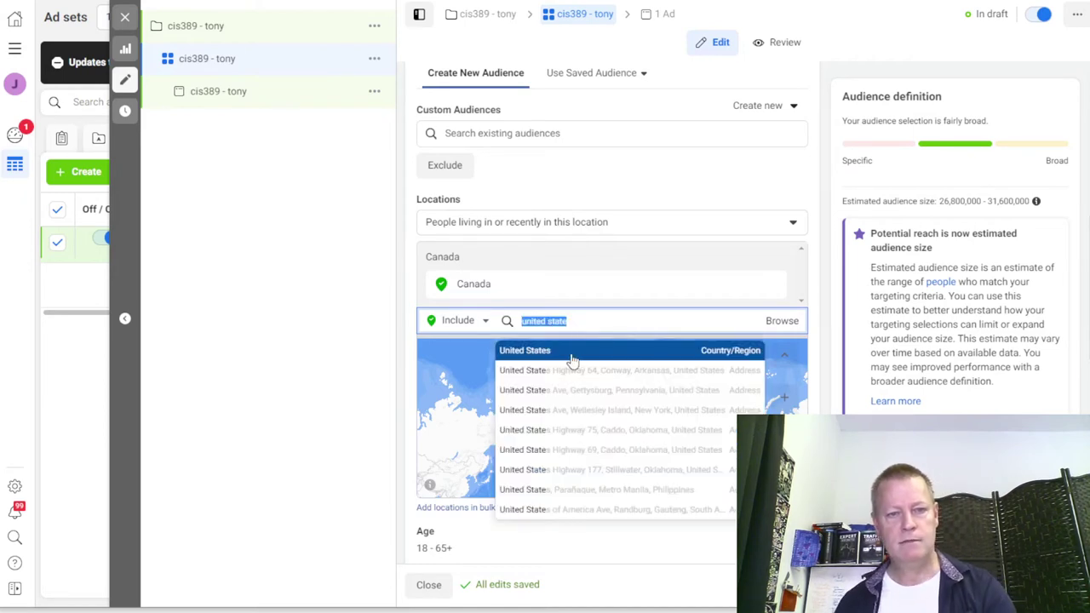
{"action": "left_click", "coordinate": [573, 356]}
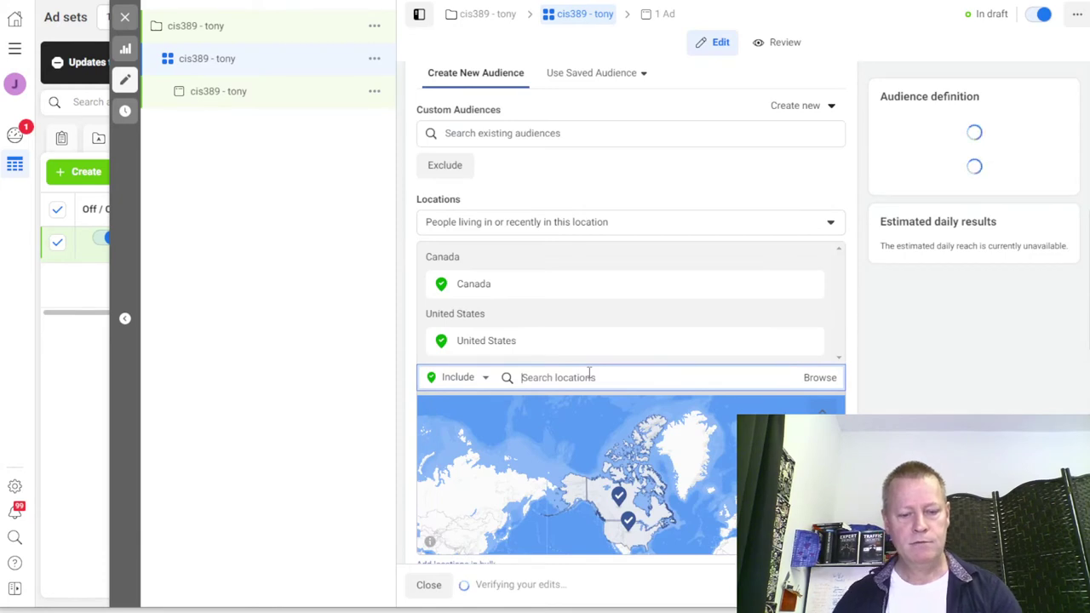
Add Australia, United Kingdom and New Zealand to the new audience's included locations
{"action": "type", "text": "australi"}
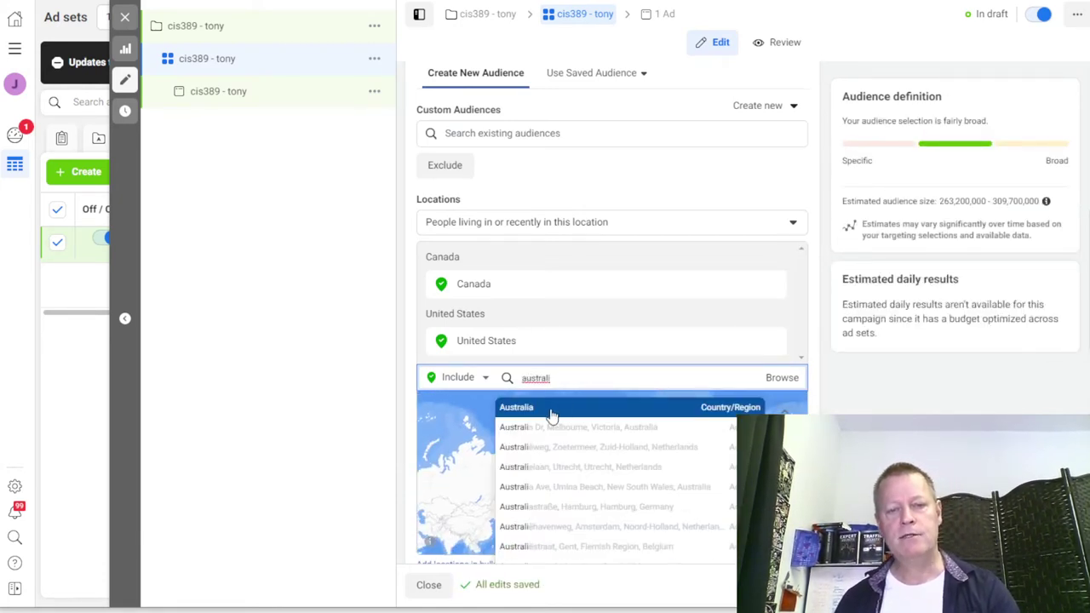
{"action": "left_click", "coordinate": [550, 409]}
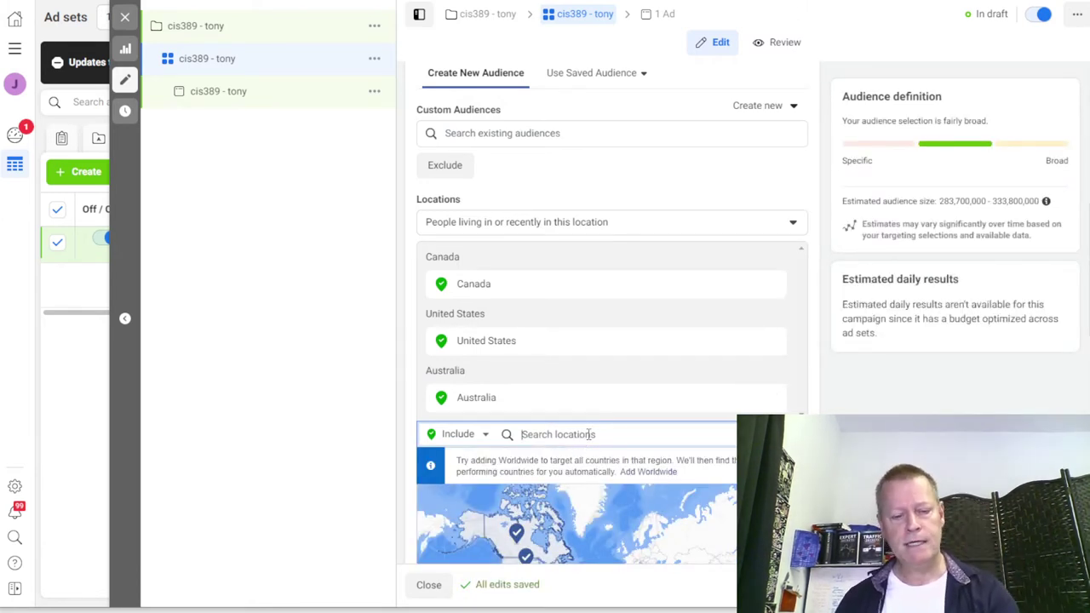
{"action": "type", "text": "united kin"}
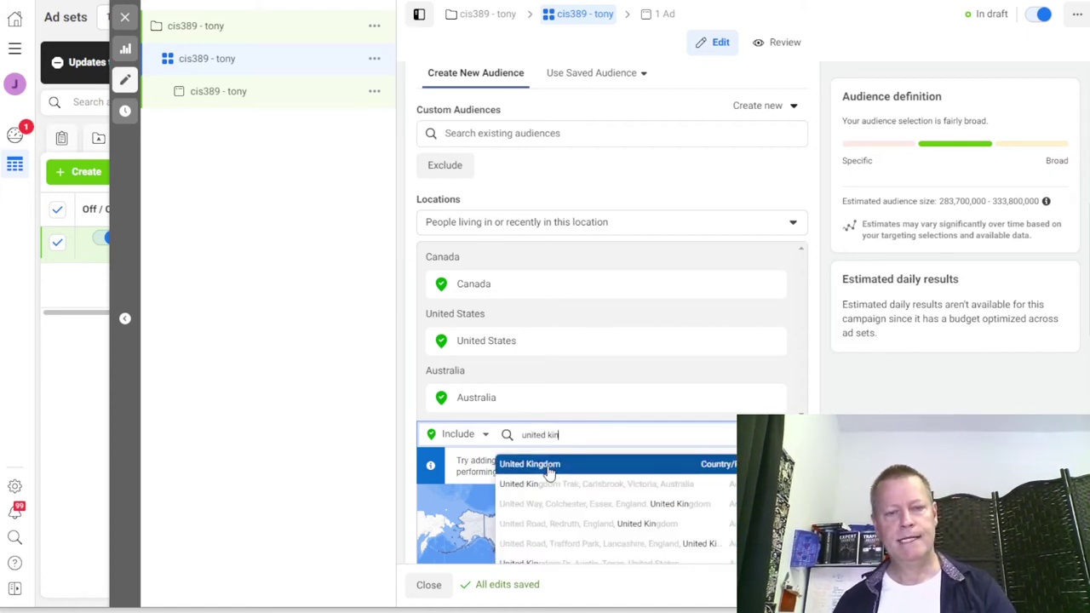
{"action": "left_click", "coordinate": [549, 467]}
{"action": "type", "text": "new zea"}
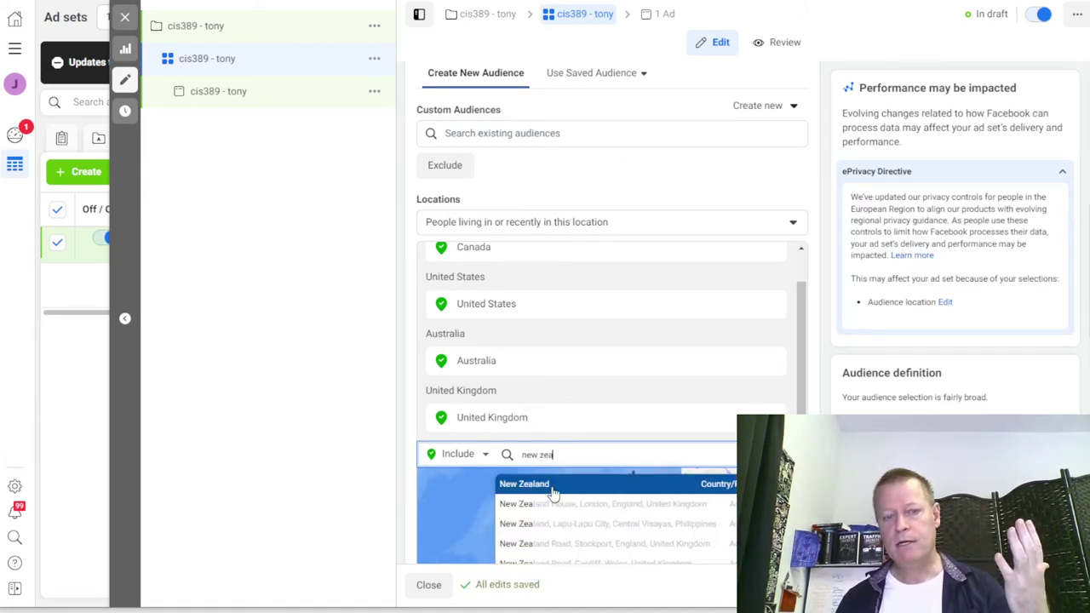
{"action": "left_click", "coordinate": [550, 485]}
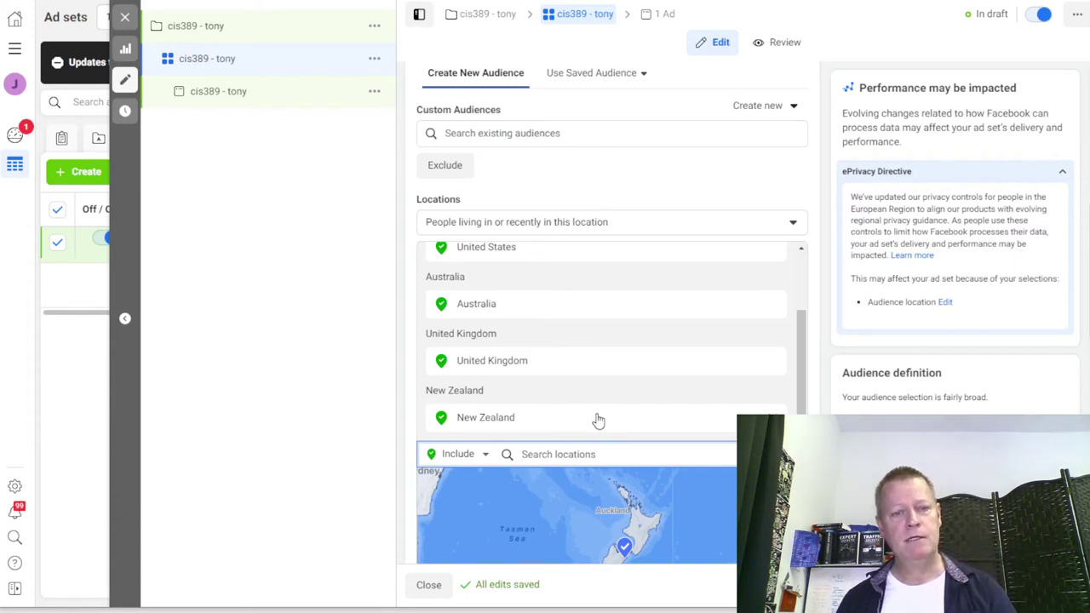
{"action": "scroll", "coordinate": [599, 420], "scroll_direction": "up", "scroll_amount": 2}
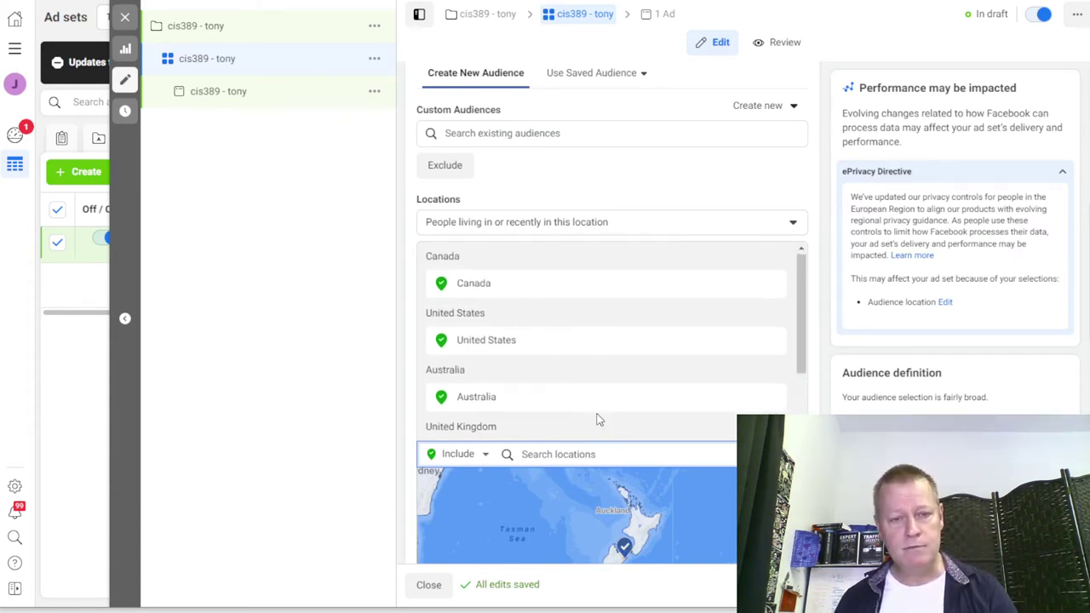
{"action": "scroll", "coordinate": [599, 420], "scroll_direction": "down", "scroll_amount": 2}
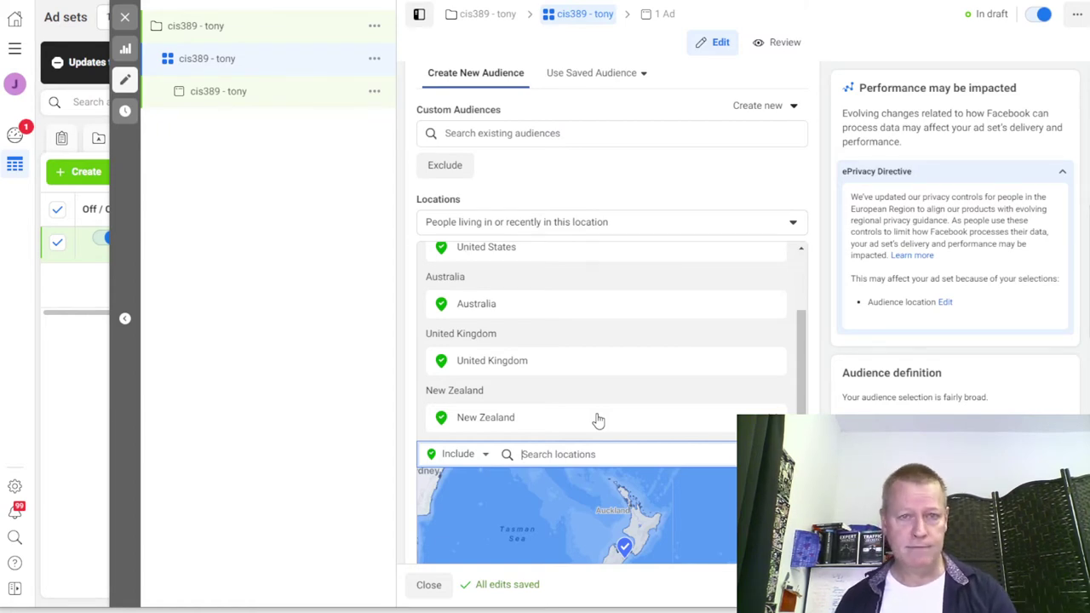
Set the new audience's minimum age to 30
{"action": "scroll", "coordinate": [599, 420], "scroll_direction": "down", "scroll_amount": 2}
{"action": "scroll", "coordinate": [599, 420], "scroll_direction": "down", "scroll_amount": 3}
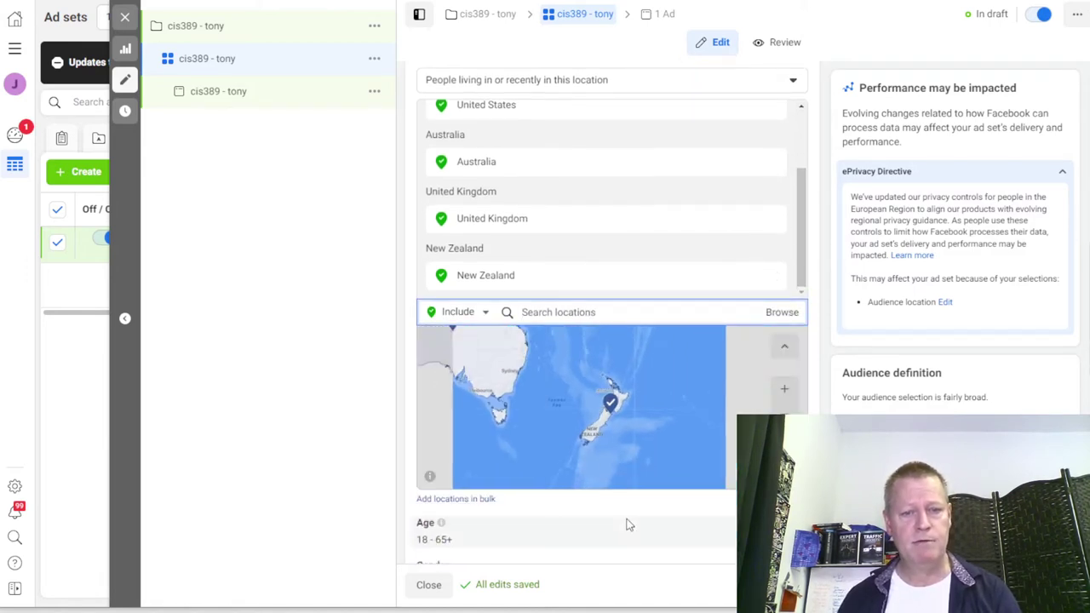
{"action": "scroll", "coordinate": [627, 533], "scroll_direction": "down", "scroll_amount": 2}
{"action": "left_click", "coordinate": [482, 401]}
{"action": "left_click", "coordinate": [791, 381]}
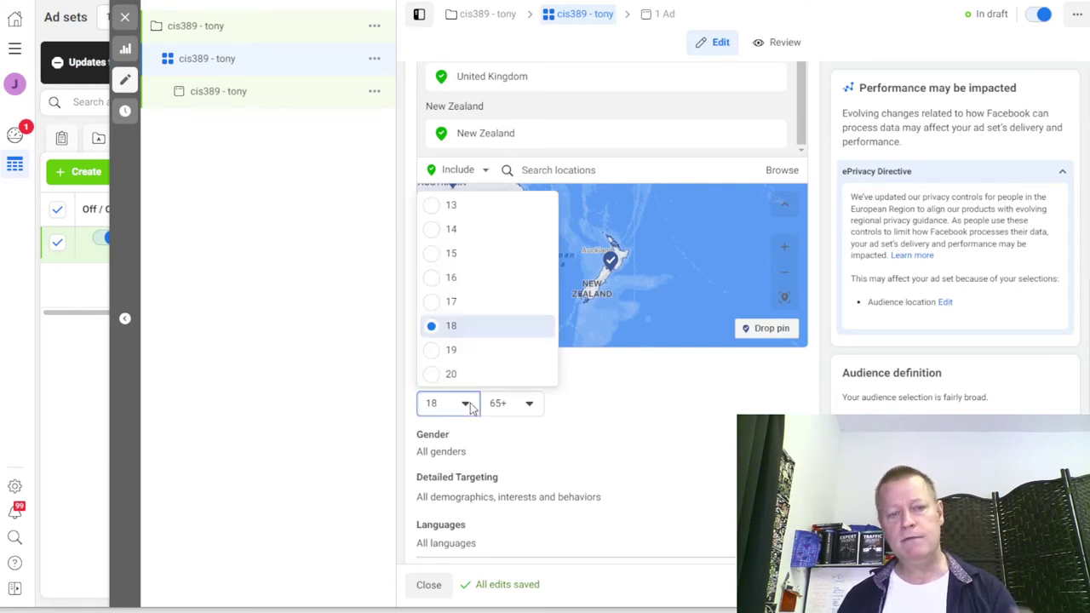
{"action": "scroll", "coordinate": [482, 370], "scroll_direction": "down", "scroll_amount": 4}
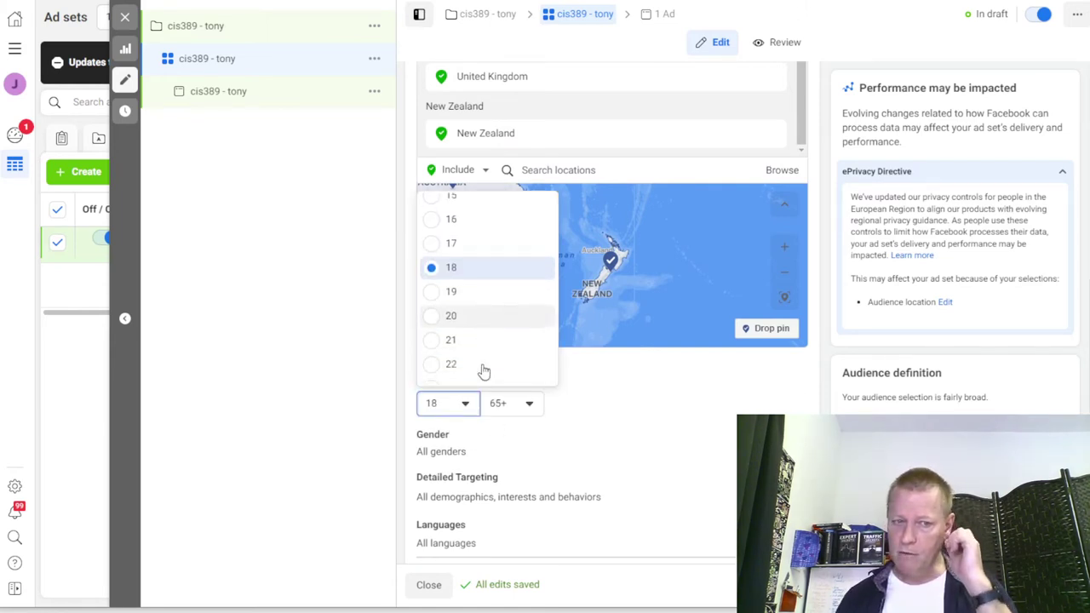
{"action": "scroll", "coordinate": [480, 370], "scroll_direction": "down", "scroll_amount": 2}
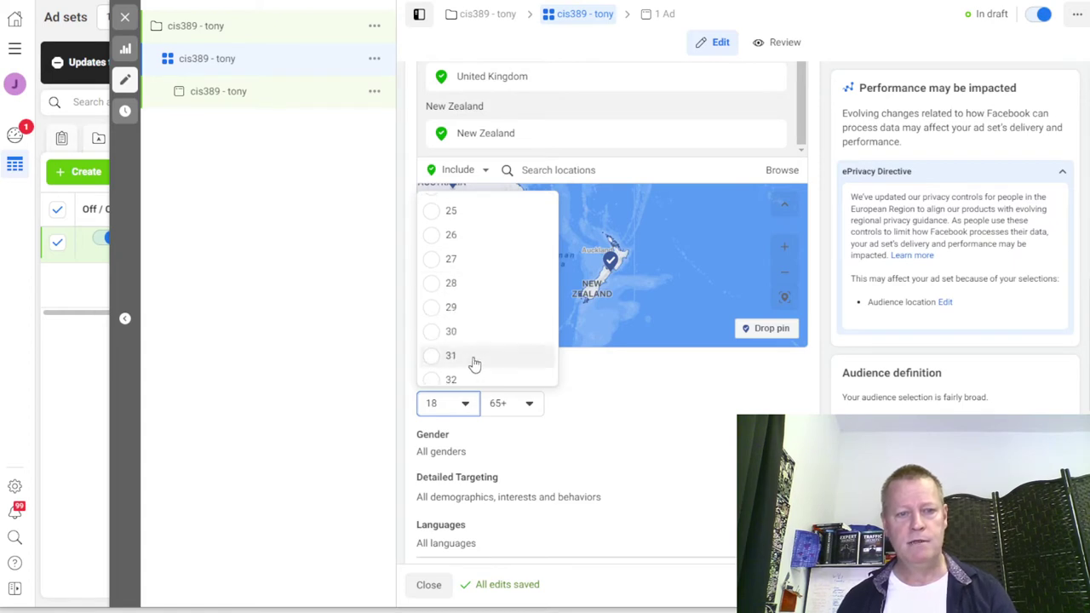
{"action": "left_click", "coordinate": [455, 337]}
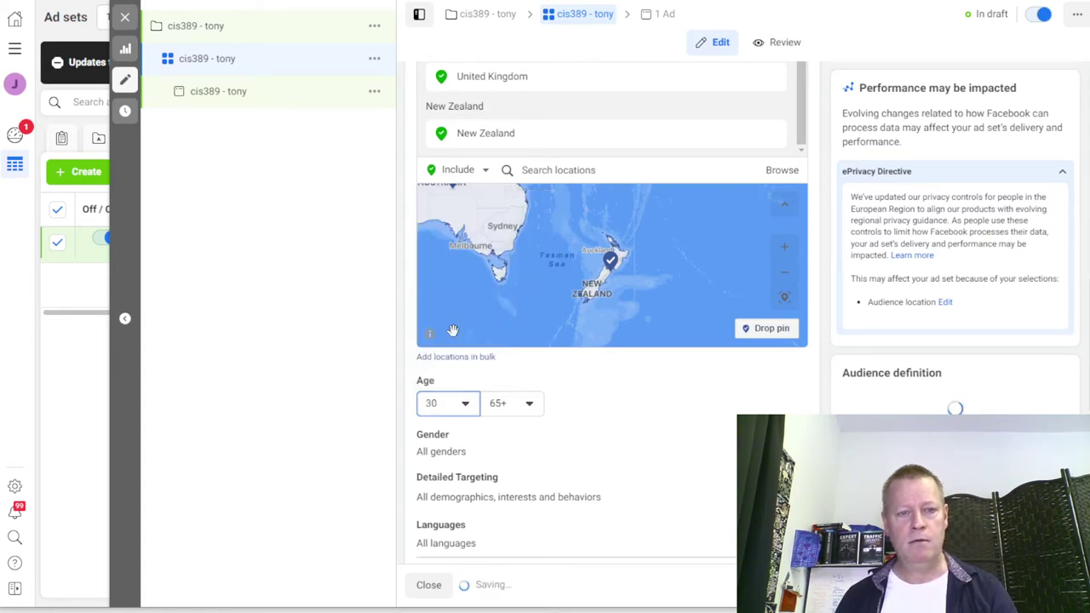
Set the new audience's age range to 25 through 55
{"action": "left_click", "coordinate": [459, 403]}
{"action": "scroll", "coordinate": [454, 326], "scroll_direction": "up", "scroll_amount": 2}
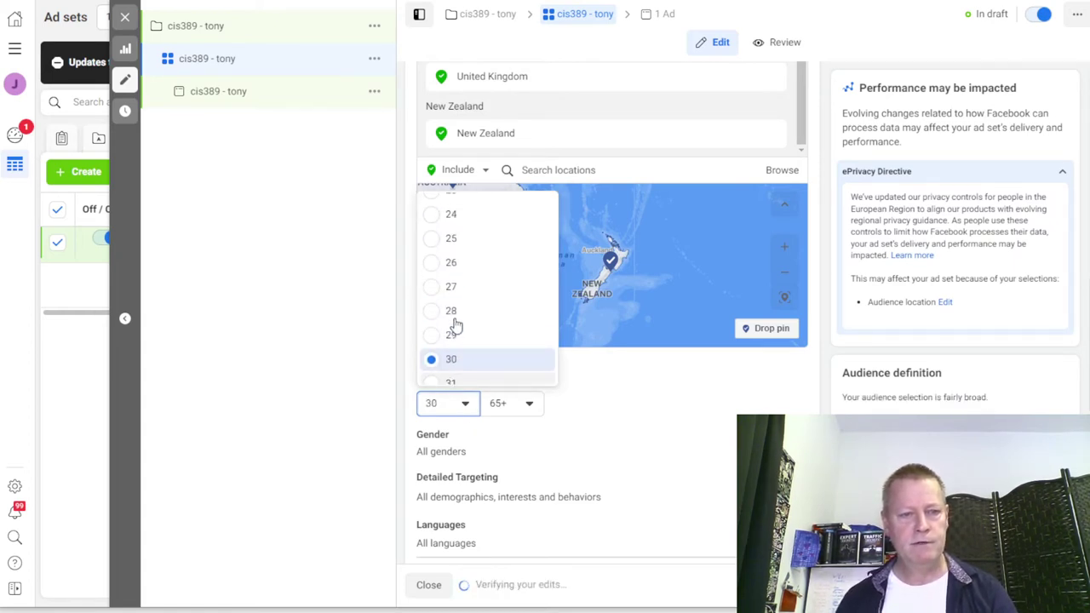
{"action": "left_click", "coordinate": [451, 241]}
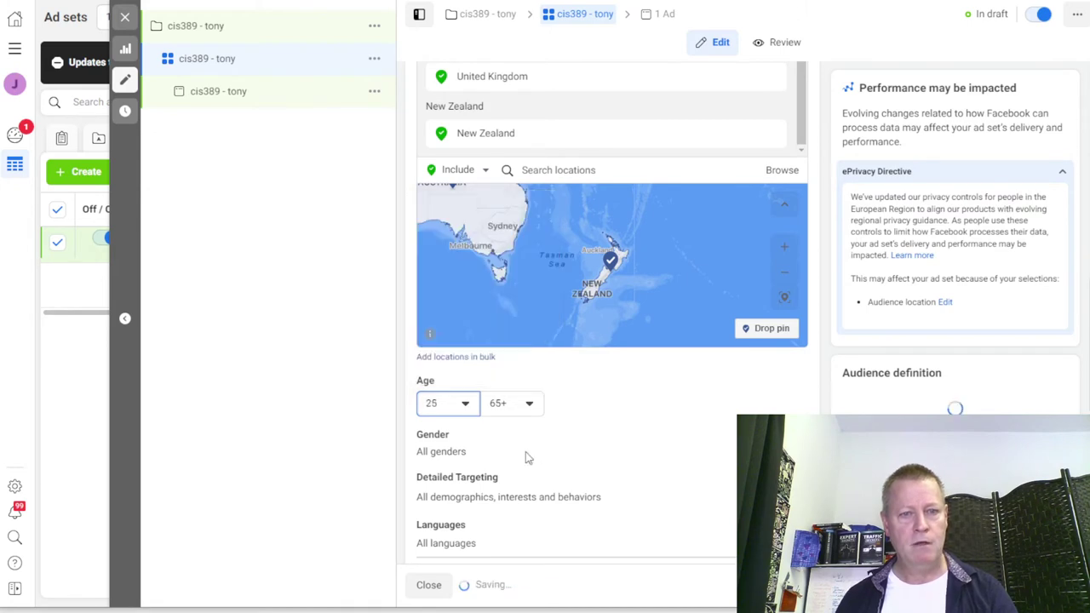
{"action": "left_click", "coordinate": [529, 404]}
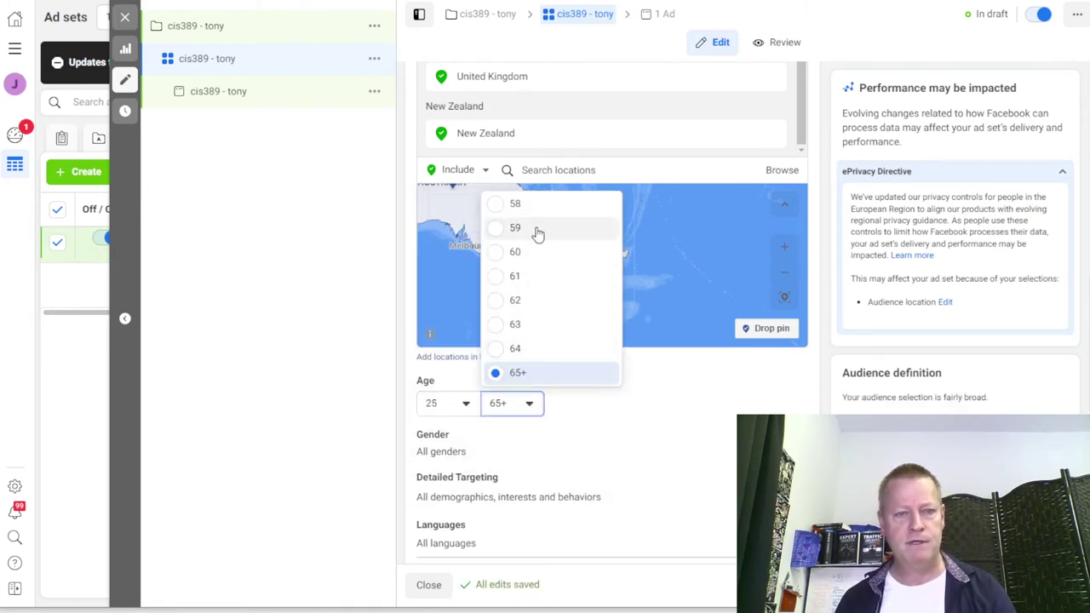
{"action": "scroll", "coordinate": [539, 234], "scroll_direction": "up", "scroll_amount": 2}
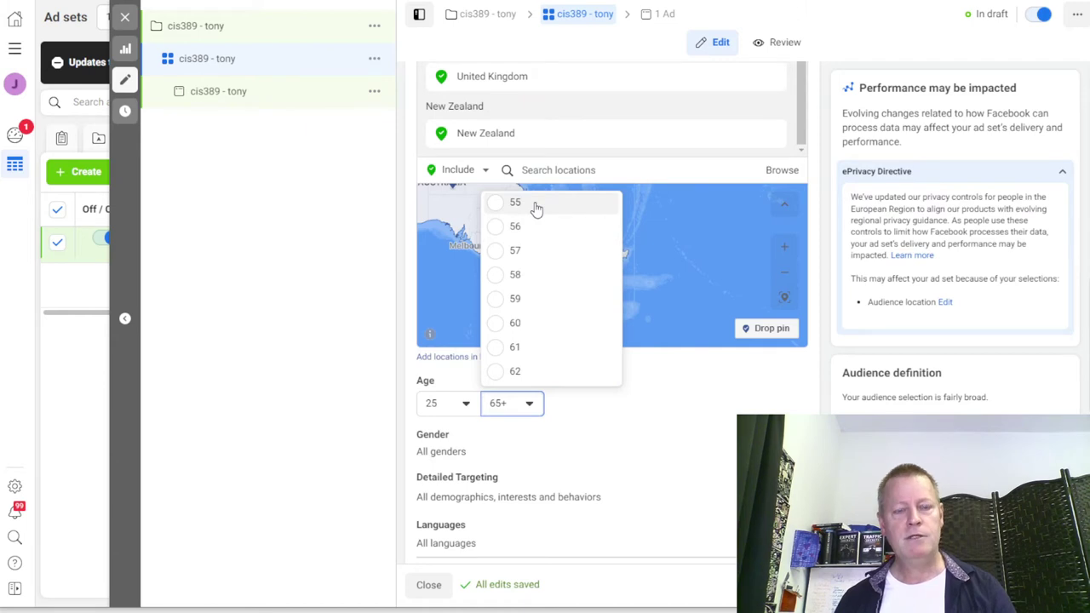
{"action": "left_click", "coordinate": [536, 209]}
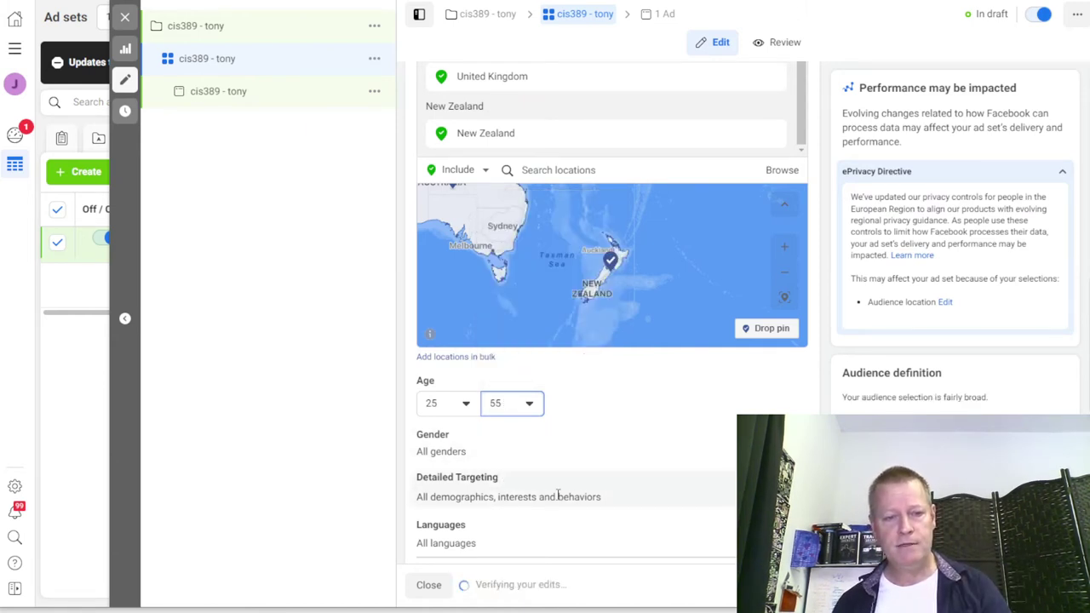
Add English (All) as the new audience's language
{"action": "scroll", "coordinate": [486, 542], "scroll_direction": "down", "scroll_amount": 1}
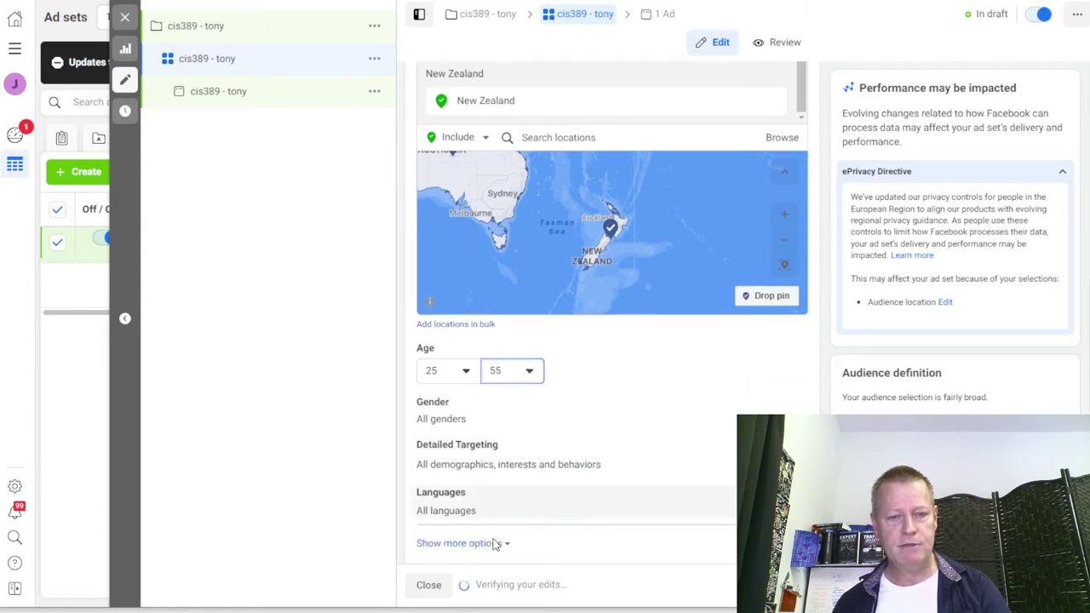
{"action": "left_click", "coordinate": [511, 465]}
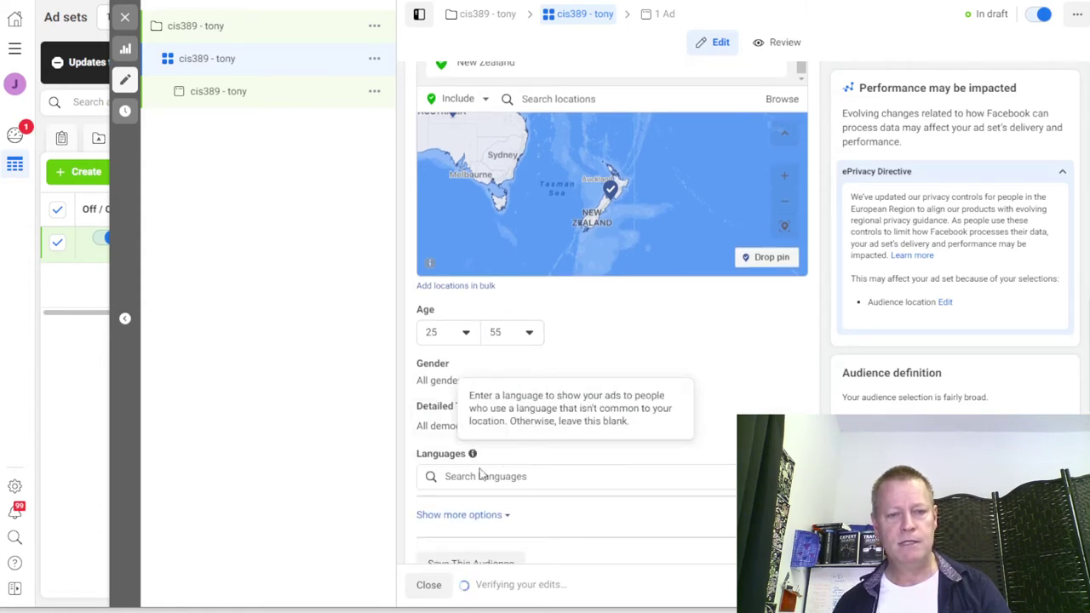
{"action": "type", "text": "en"}
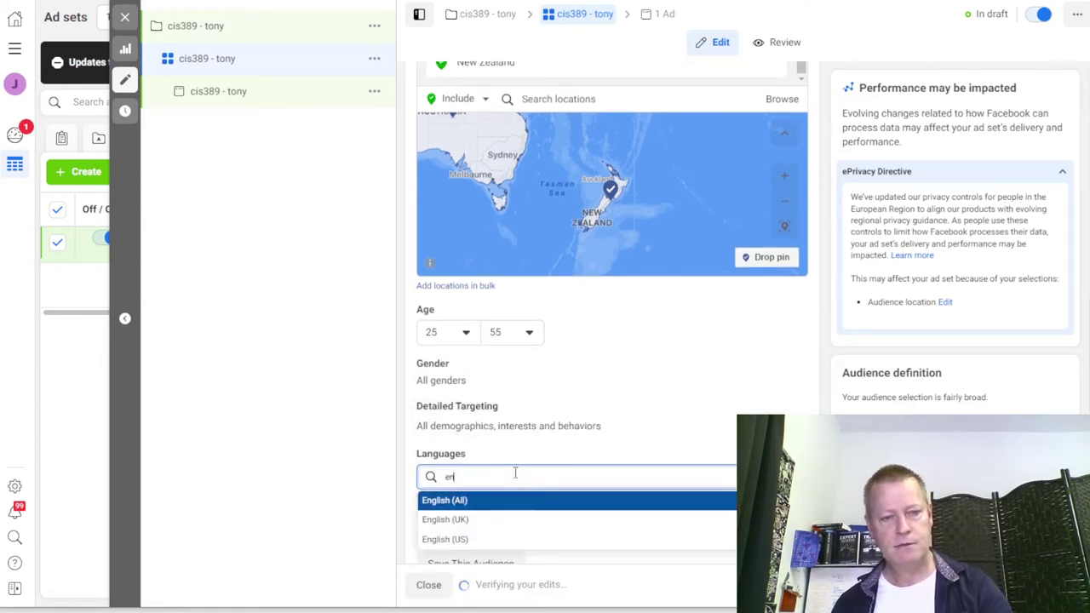
{"action": "left_click", "coordinate": [523, 500]}
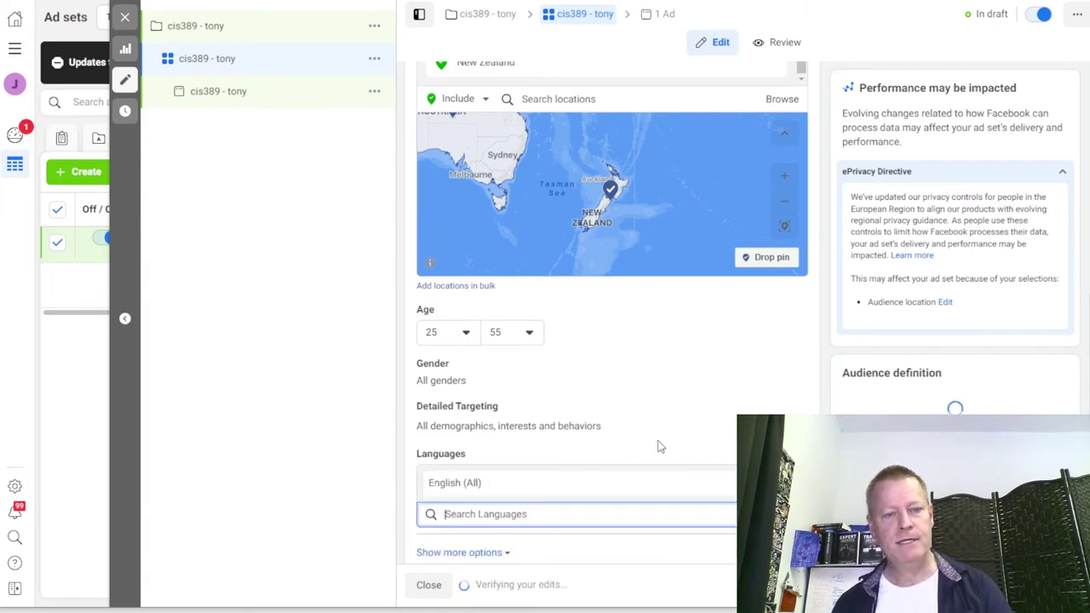
Open the audience's detailed targeting for editing and search the matching criteria for "tony robbin"
{"action": "scroll", "coordinate": [561, 398], "scroll_direction": "down", "scroll_amount": 2}
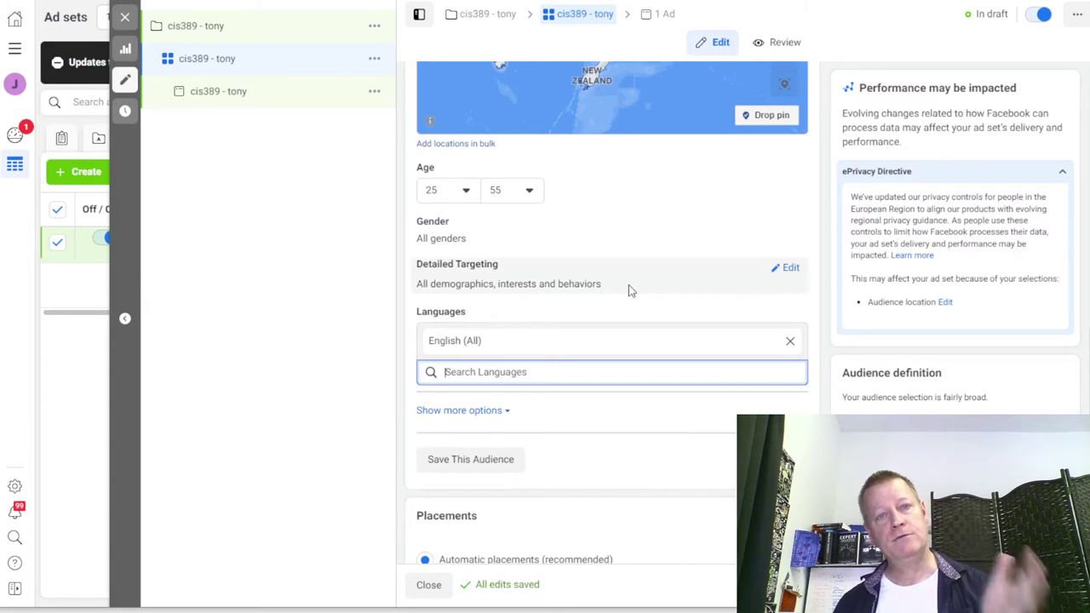
{"action": "left_click", "coordinate": [789, 269]}
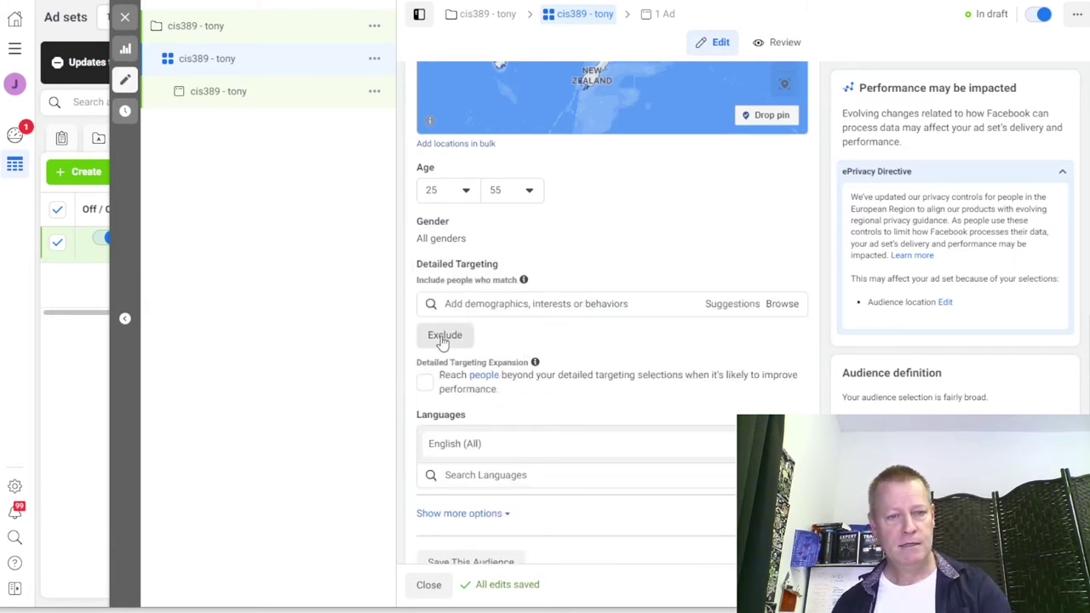
{"action": "left_click", "coordinate": [545, 303]}
{"action": "type", "text": "tony"}
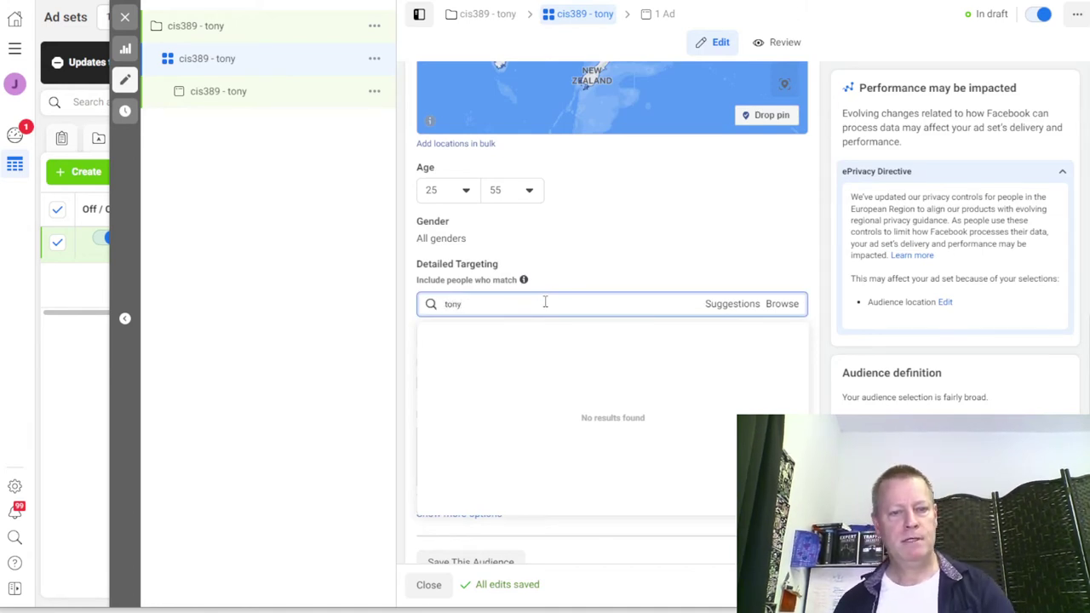
{"action": "type", "text": " robbin"}
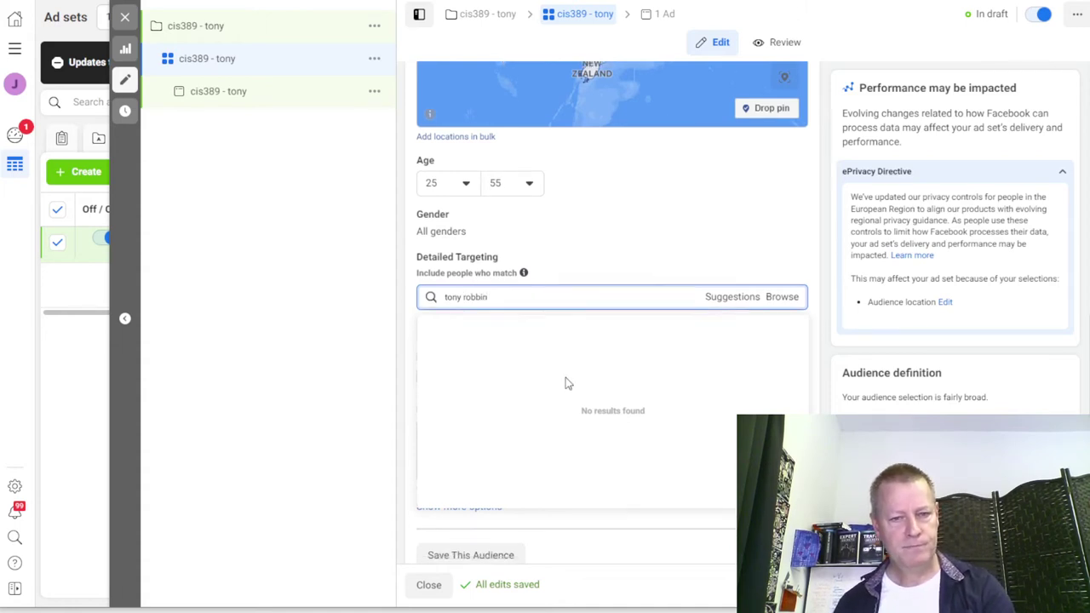
Browse the Interests categories in detailed targeting and search for "tony robbins"
{"action": "scroll", "coordinate": [565, 378], "scroll_direction": "down", "scroll_amount": 1}
{"action": "left_click", "coordinate": [773, 240]}
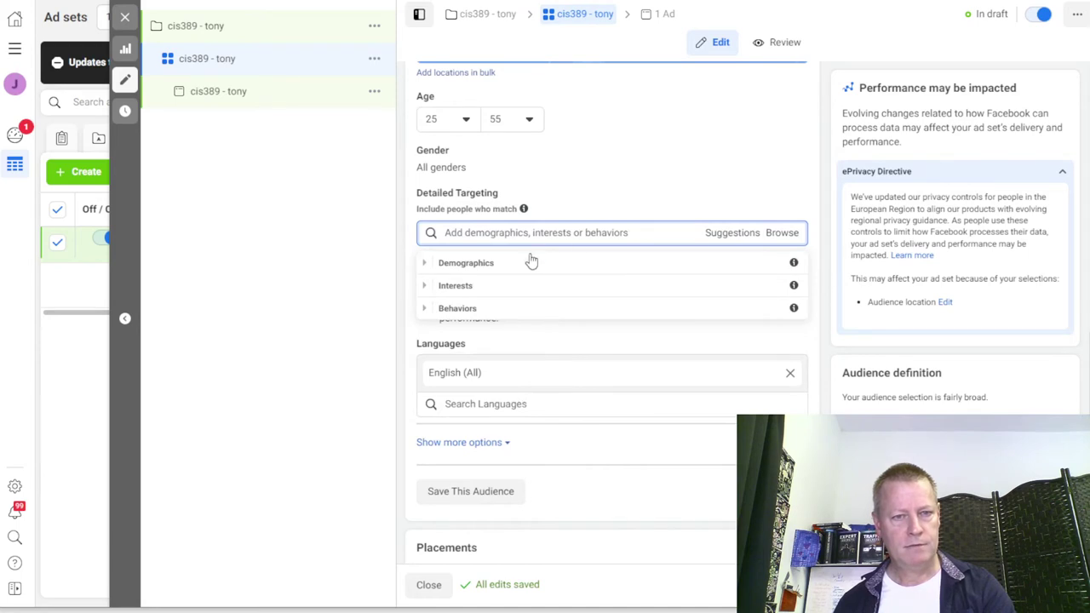
{"action": "left_click", "coordinate": [439, 286]}
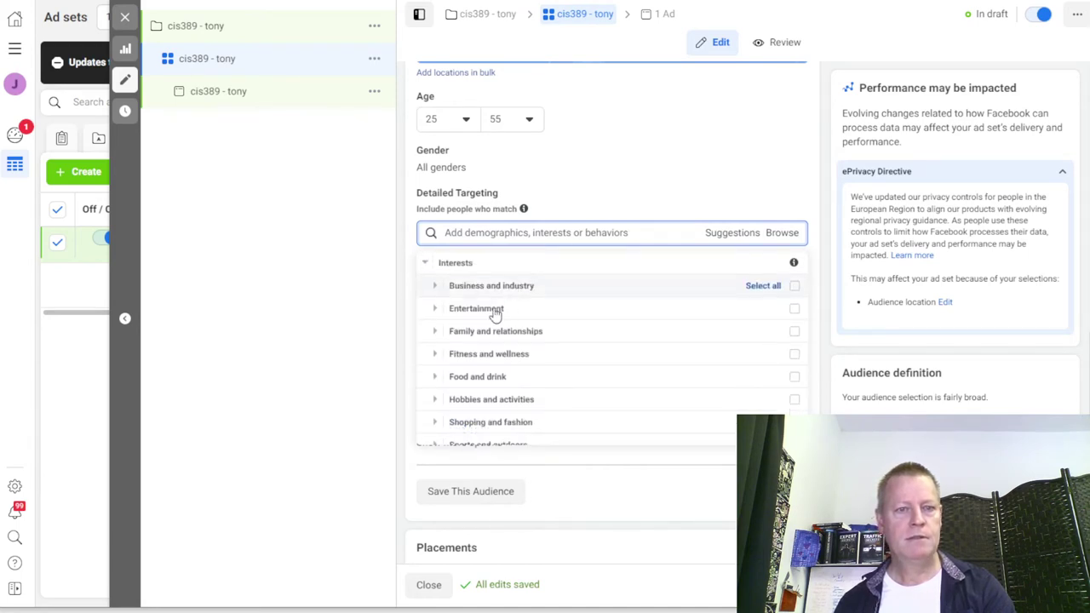
{"action": "left_click", "coordinate": [504, 232]}
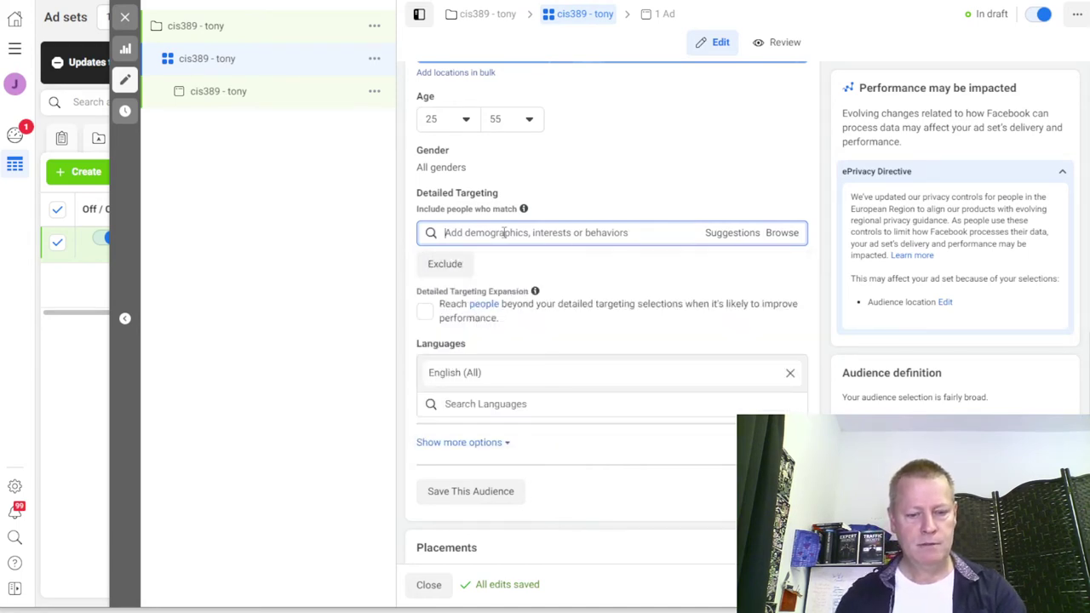
{"action": "type", "text": "tony robbins"}
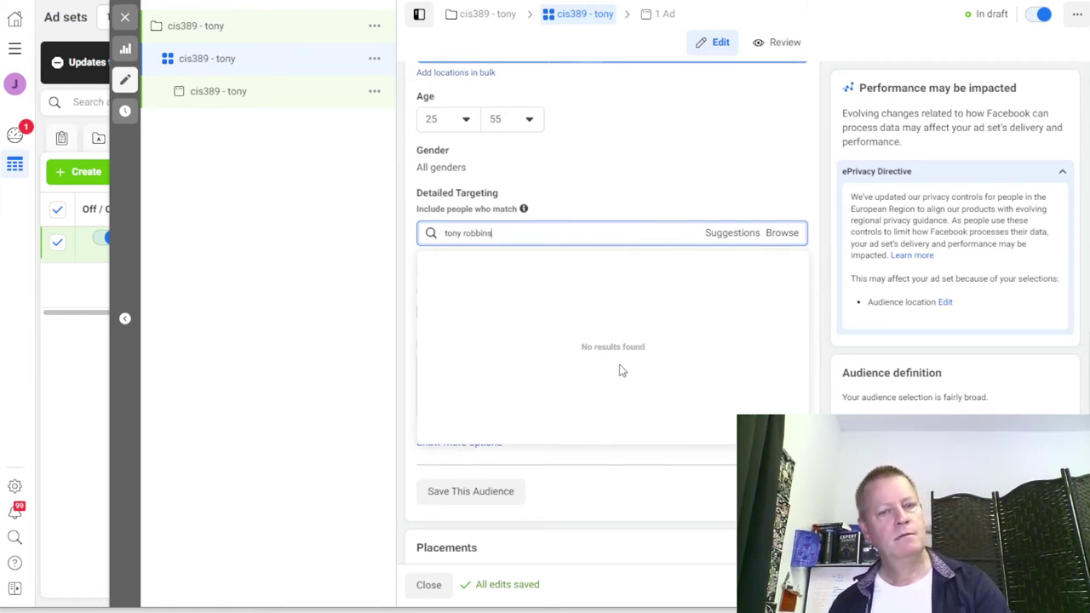
{"action": "scroll", "coordinate": [620, 368], "scroll_direction": "down", "scroll_amount": 1}
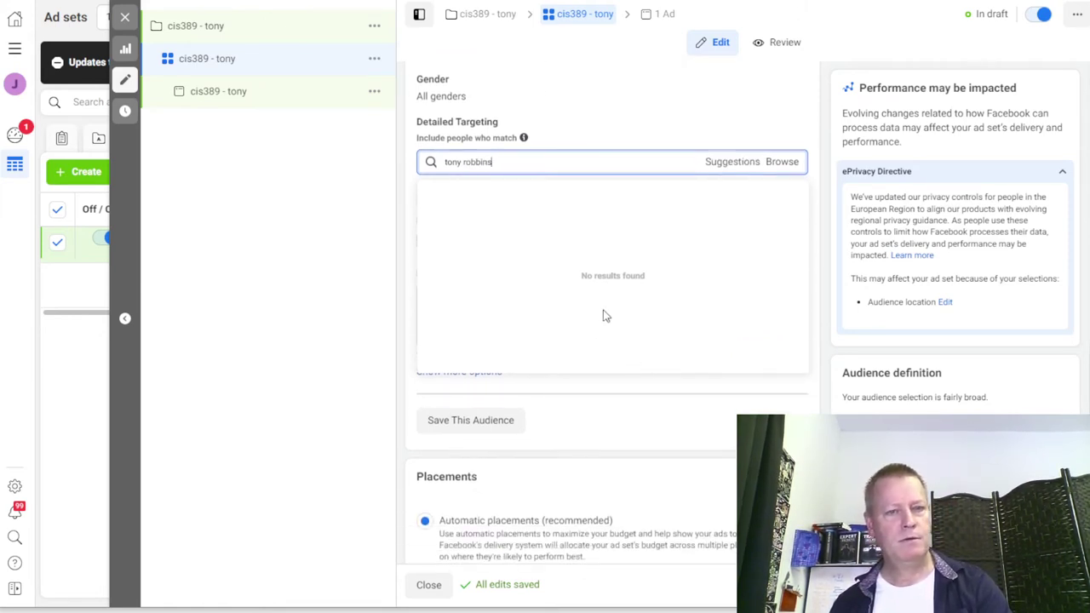
Search detailed targeting for "robbins" alone and clear the search term
{"action": "triple_click", "coordinate": [523, 170]}
{"action": "left_click", "coordinate": [523, 164]}
{"action": "triple_click", "coordinate": [536, 165]}
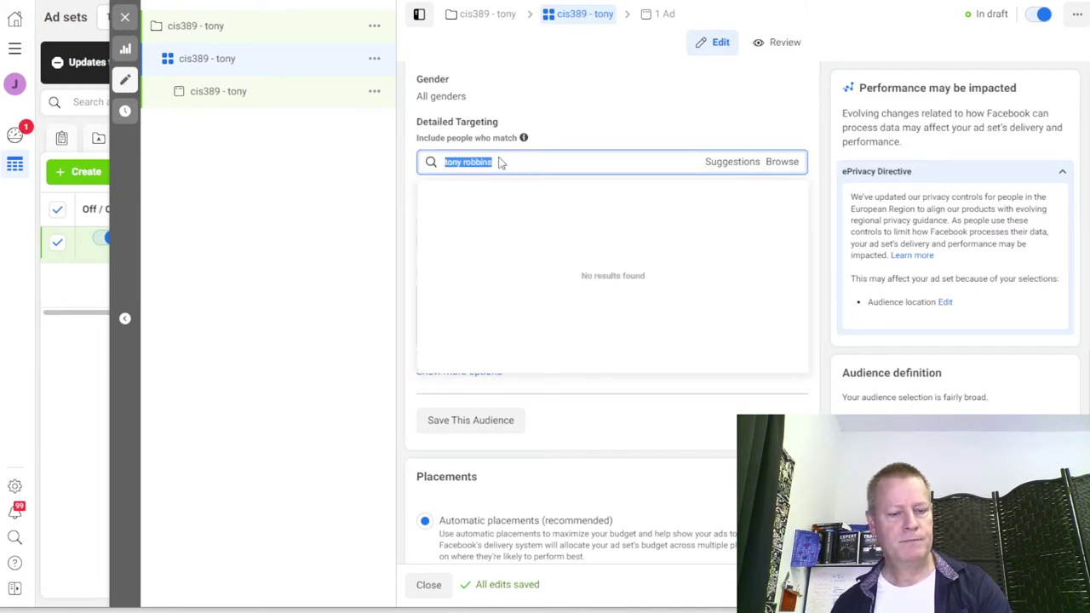
{"action": "type", "text": "robbins"}
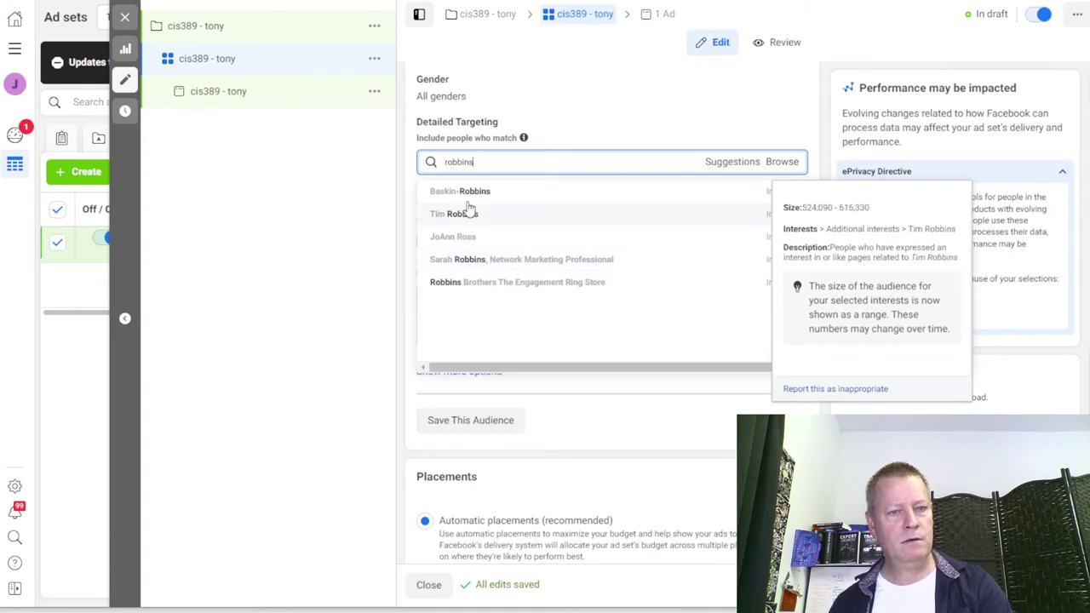
{"action": "double_click", "coordinate": [460, 161]}
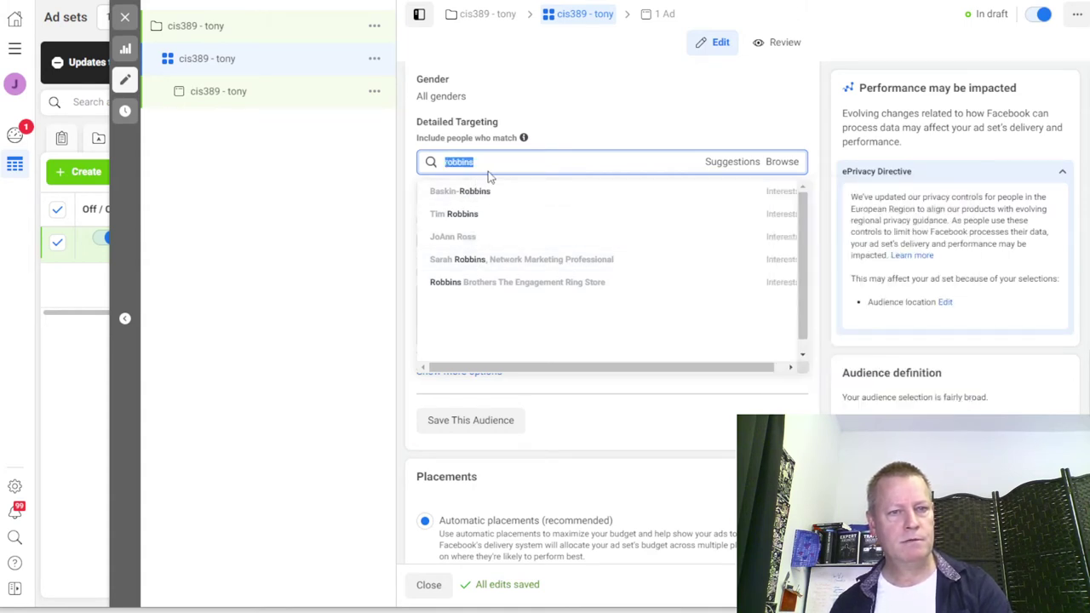
{"action": "key", "text": "BackSpace"}
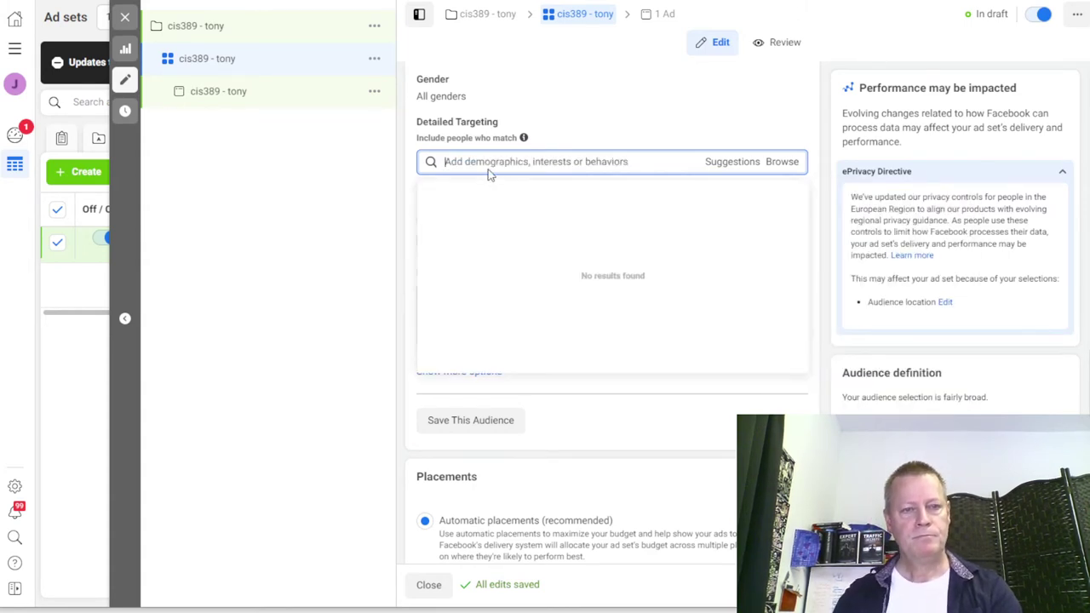
Search detailed targeting for "eric worr" and for "tony robb", clearing each search term without adding an interest
{"action": "type", "text": "eric worr"}
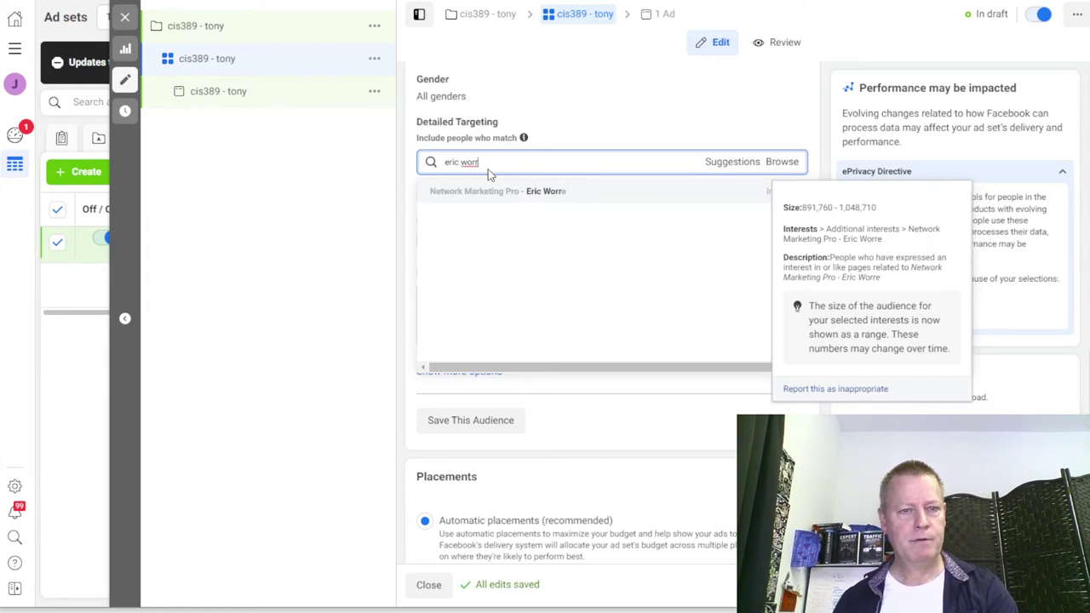
{"action": "left_click_drag", "start_coordinate": [485, 163], "coordinate": [406, 160]}
{"action": "key", "text": "BackSpace"}
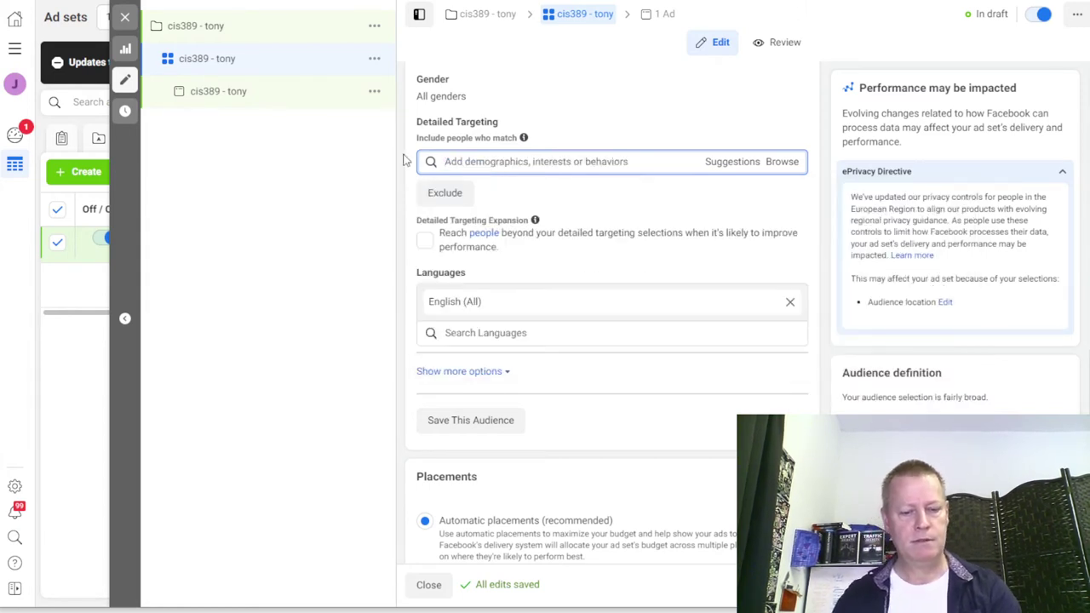
{"action": "type", "text": "tony robb"}
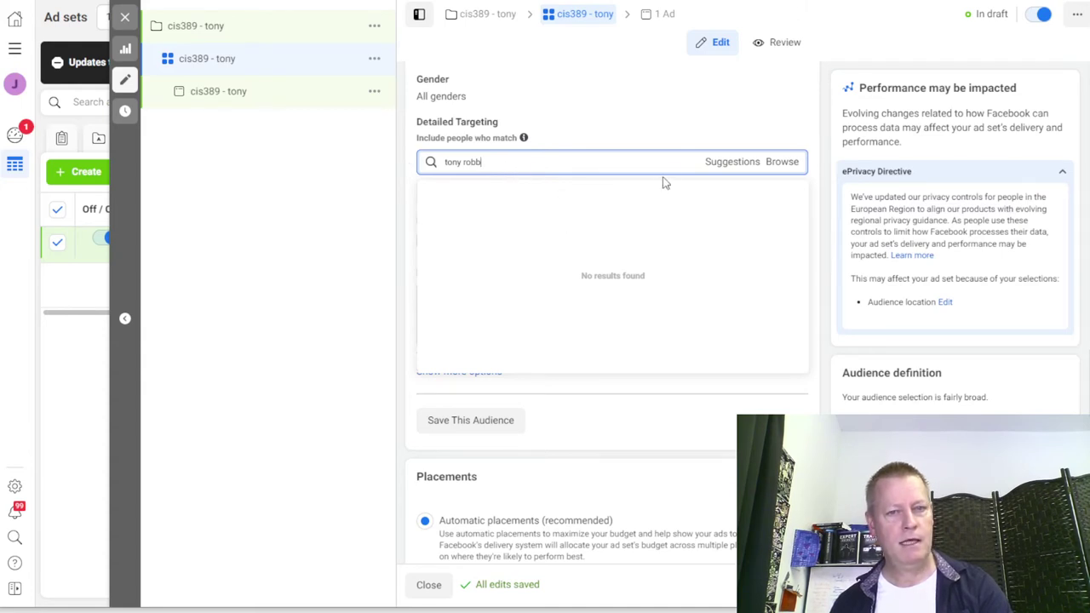
{"action": "left_click_drag", "start_coordinate": [494, 162], "coordinate": [423, 169]}
{"action": "key", "text": "BackSpace"}
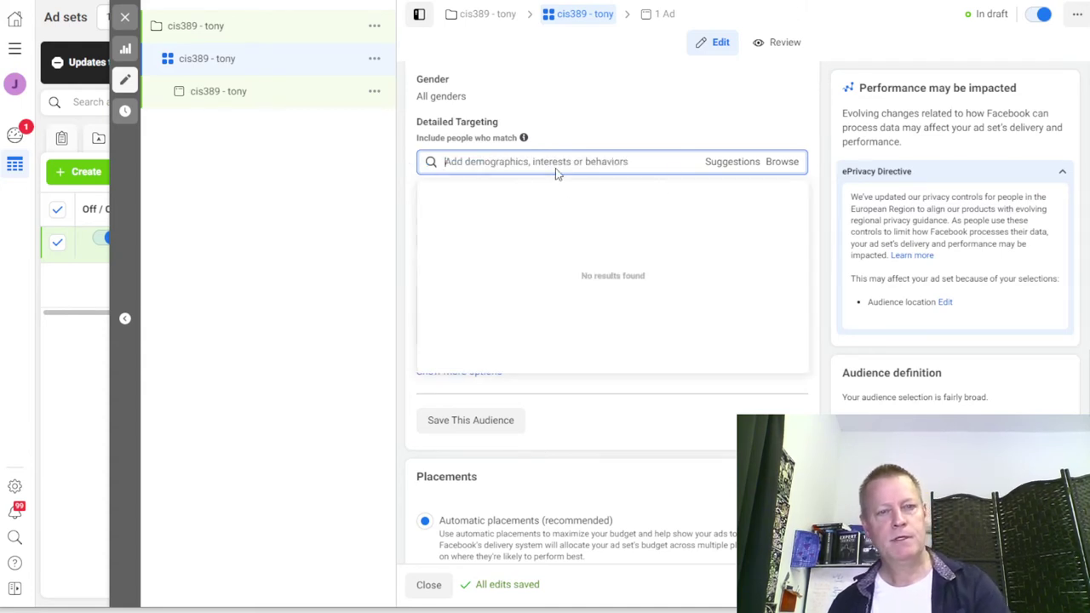
Browse the detailed targeting Interests categories and examine the options listed under Business and industry
{"action": "left_click", "coordinate": [787, 161]}
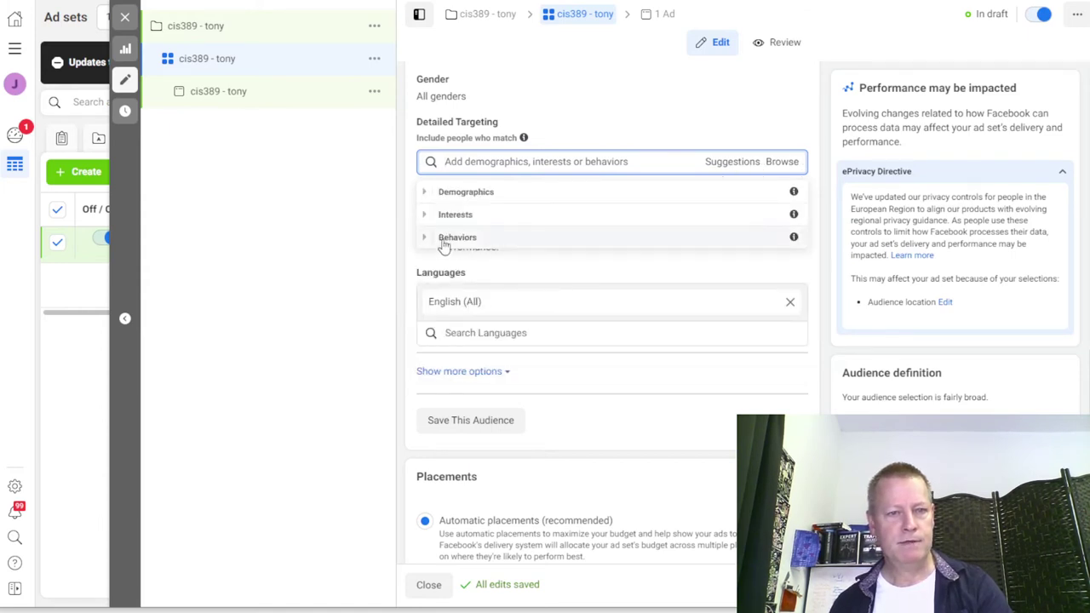
{"action": "left_click", "coordinate": [424, 218]}
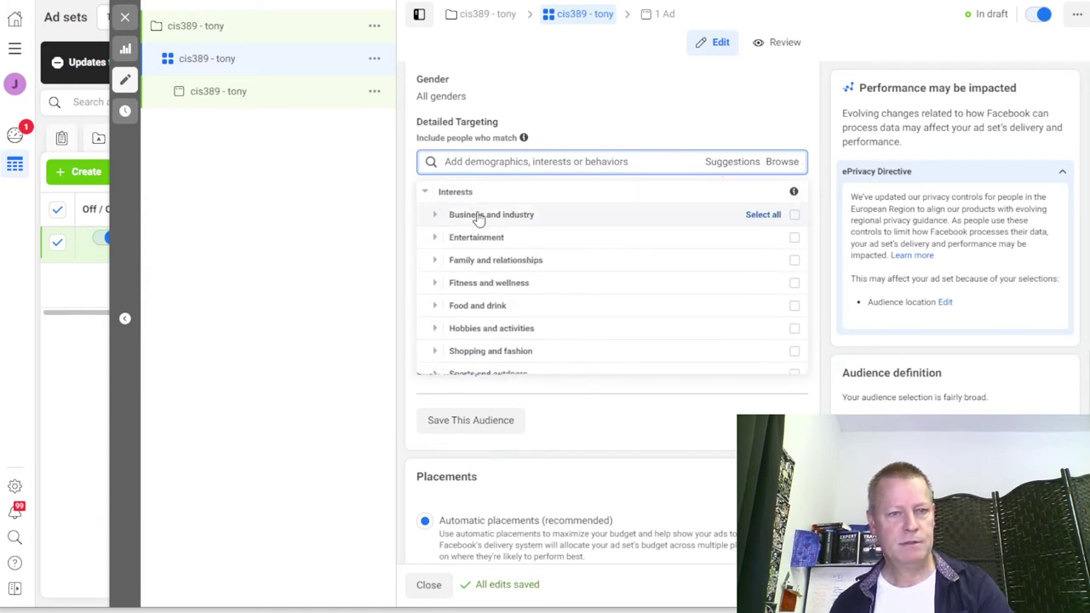
{"action": "scroll", "coordinate": [520, 299], "scroll_direction": "down", "scroll_amount": 2}
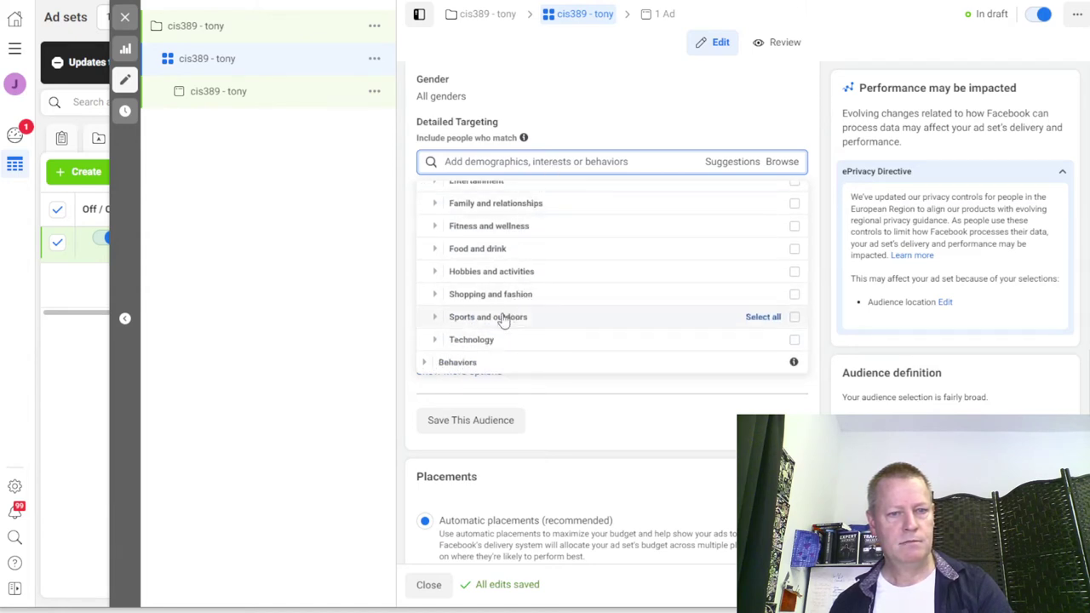
{"action": "scroll", "coordinate": [460, 290], "scroll_direction": "up", "scroll_amount": 5}
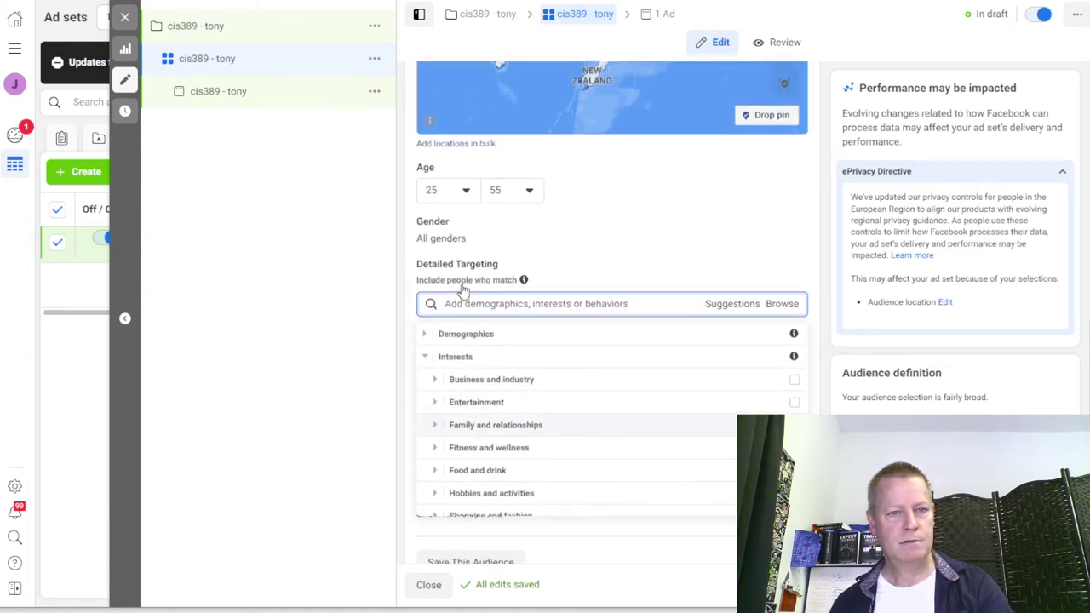
{"action": "scroll", "coordinate": [681, 264], "scroll_direction": "down", "scroll_amount": 2}
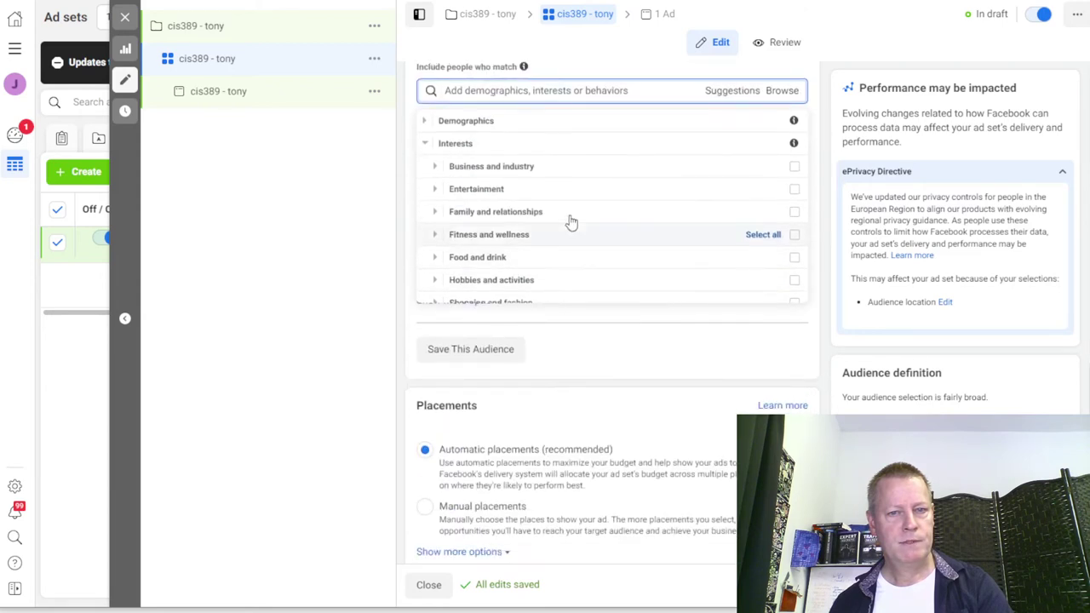
{"action": "left_click", "coordinate": [436, 167]}
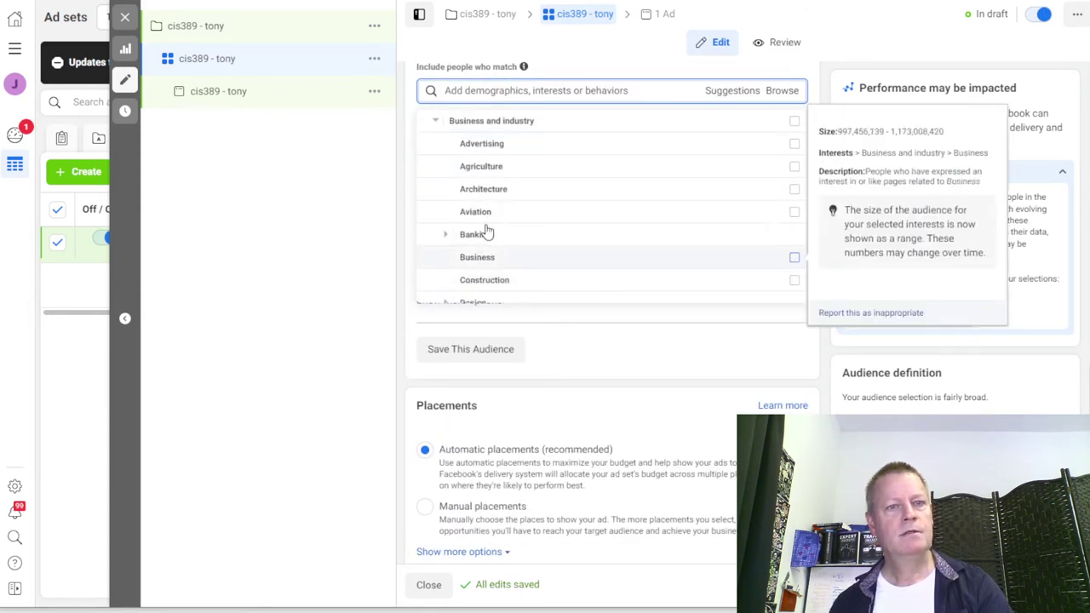
{"action": "scroll", "coordinate": [502, 255], "scroll_direction": "down", "scroll_amount": 1}
{"action": "scroll", "coordinate": [503, 255], "scroll_direction": "down", "scroll_amount": 2}
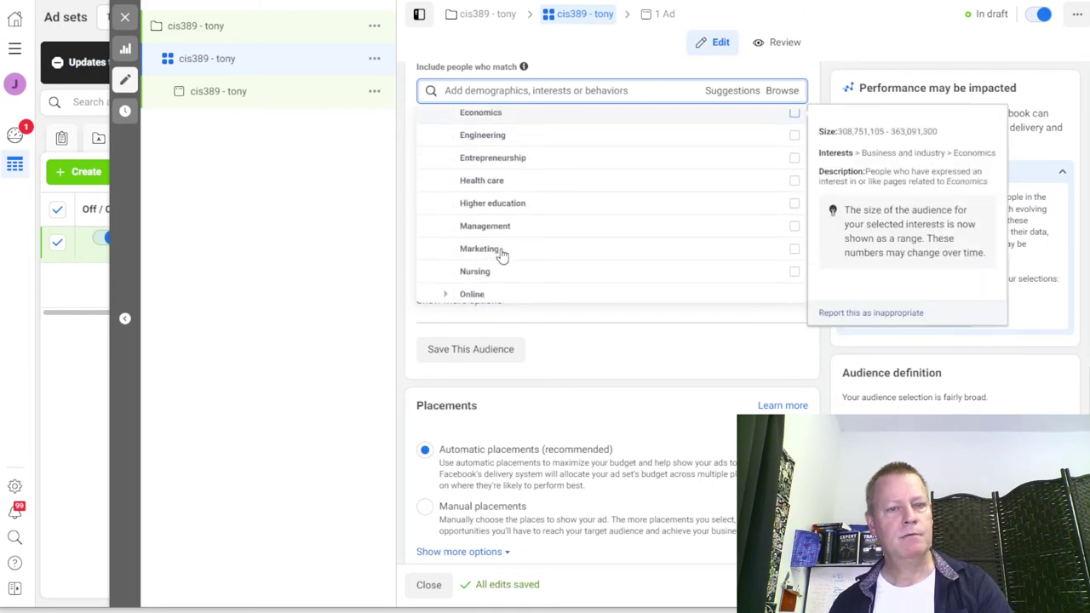
{"action": "scroll", "coordinate": [511, 240], "scroll_direction": "up", "scroll_amount": 3}
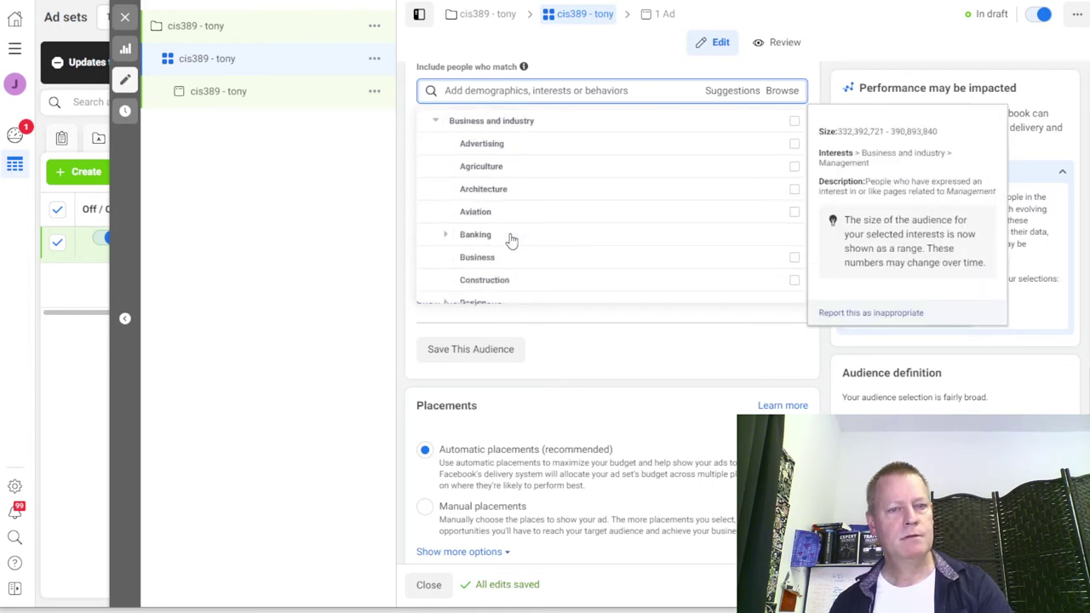
{"action": "scroll", "coordinate": [510, 240], "scroll_direction": "down", "scroll_amount": 4}
{"action": "scroll", "coordinate": [523, 255], "scroll_direction": "down", "scroll_amount": 2}
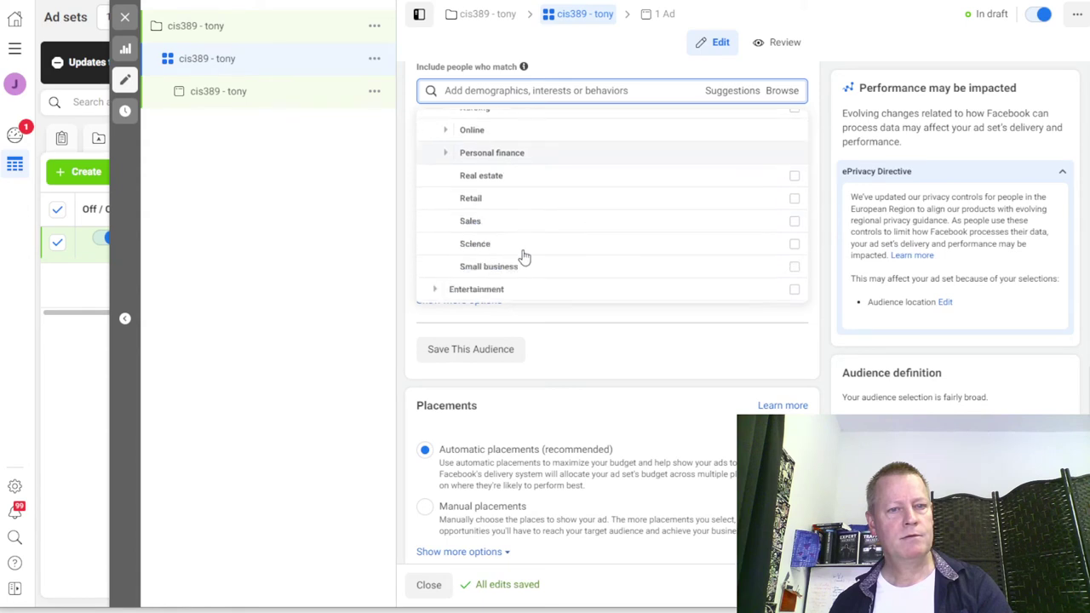
Add the Entrepreneurship interest from the Business and industry category to detailed targeting
{"action": "scroll", "coordinate": [523, 256], "scroll_direction": "up", "scroll_amount": 3}
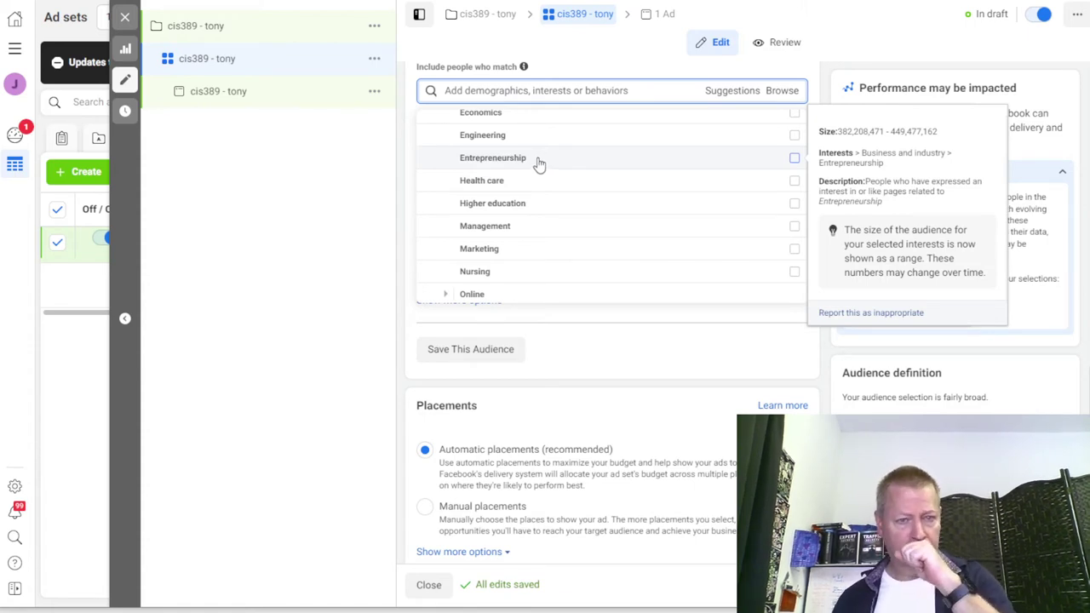
{"action": "left_click", "coordinate": [794, 160]}
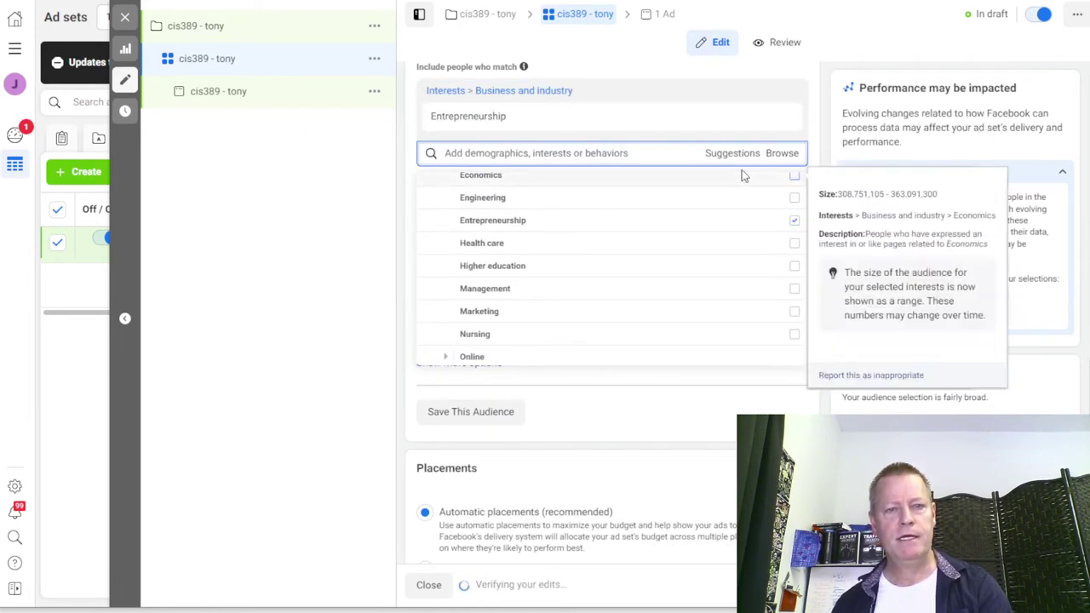
{"action": "left_click", "coordinate": [787, 154]}
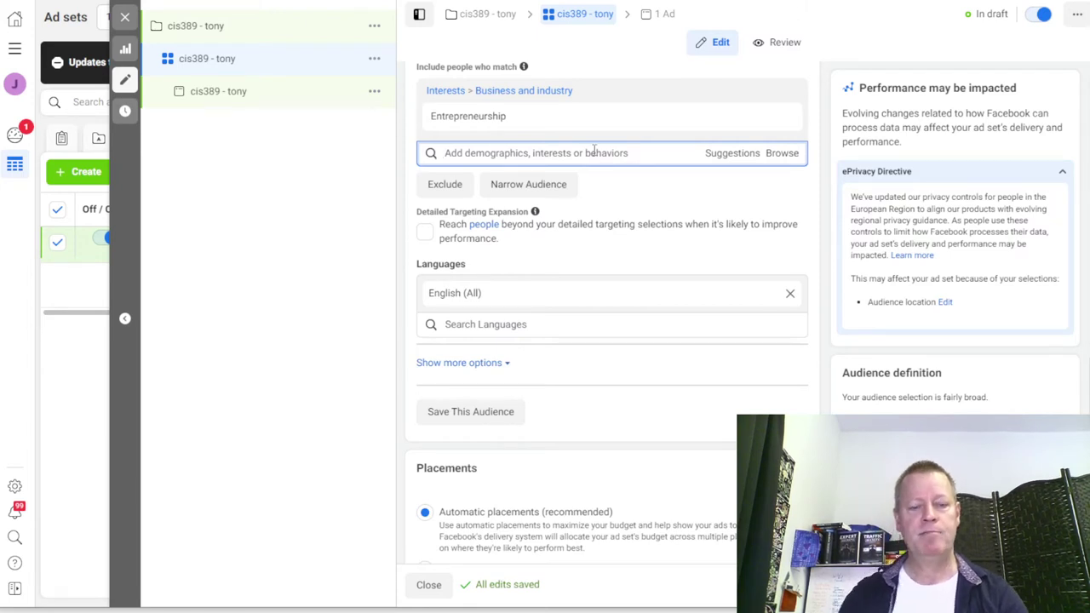
Search detailed targeting for "network mark" and include the Social media marketing interest alongside Entrepreneurship
{"action": "type", "text": "network mark"}
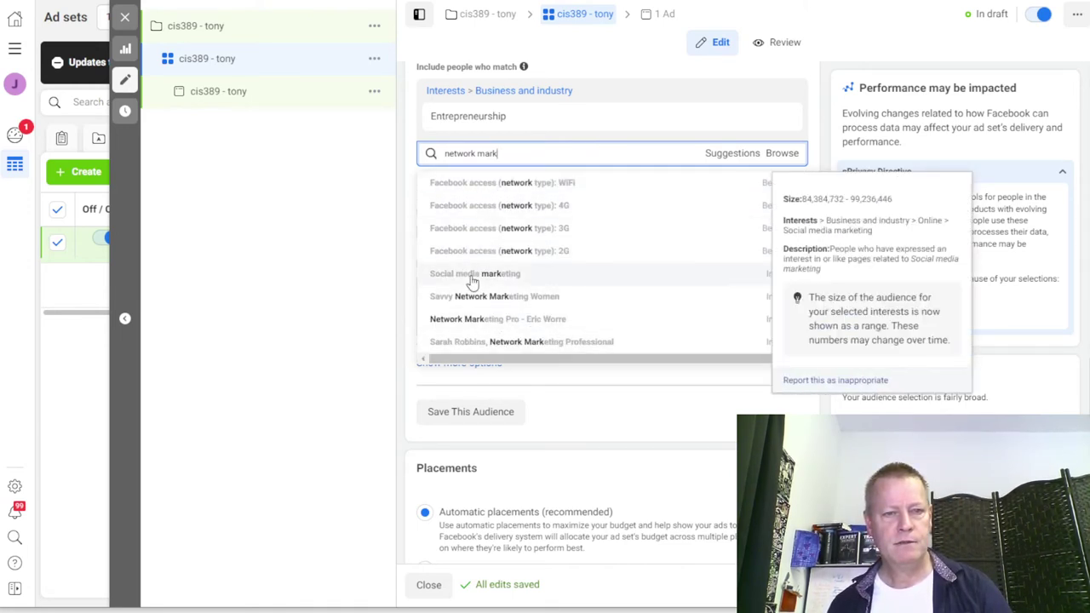
{"action": "scroll", "coordinate": [511, 286], "scroll_direction": "down", "scroll_amount": 5}
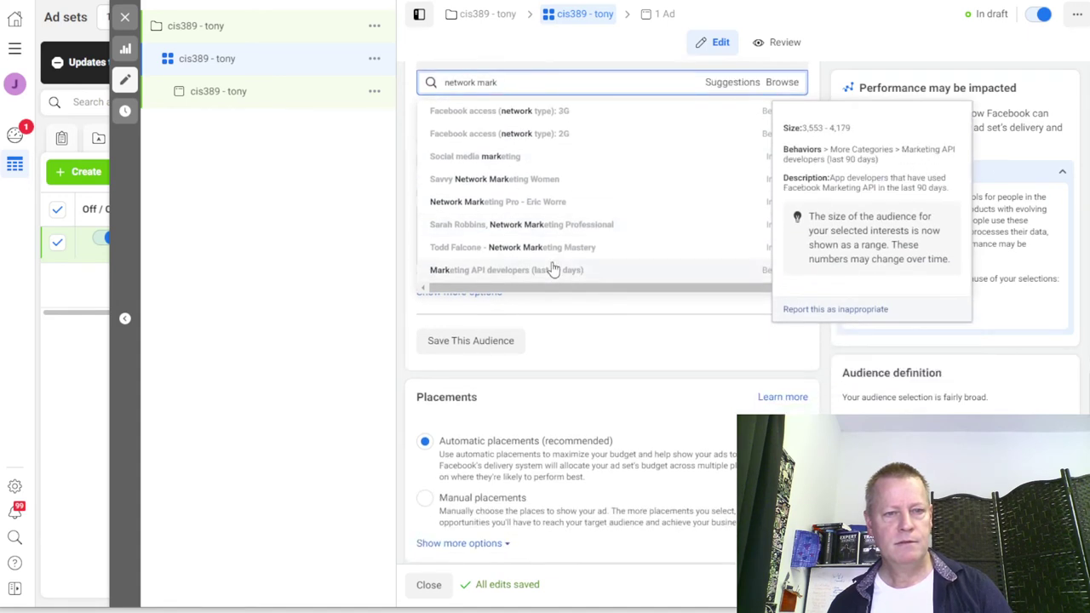
{"action": "scroll", "coordinate": [610, 253], "scroll_direction": "up", "scroll_amount": 2}
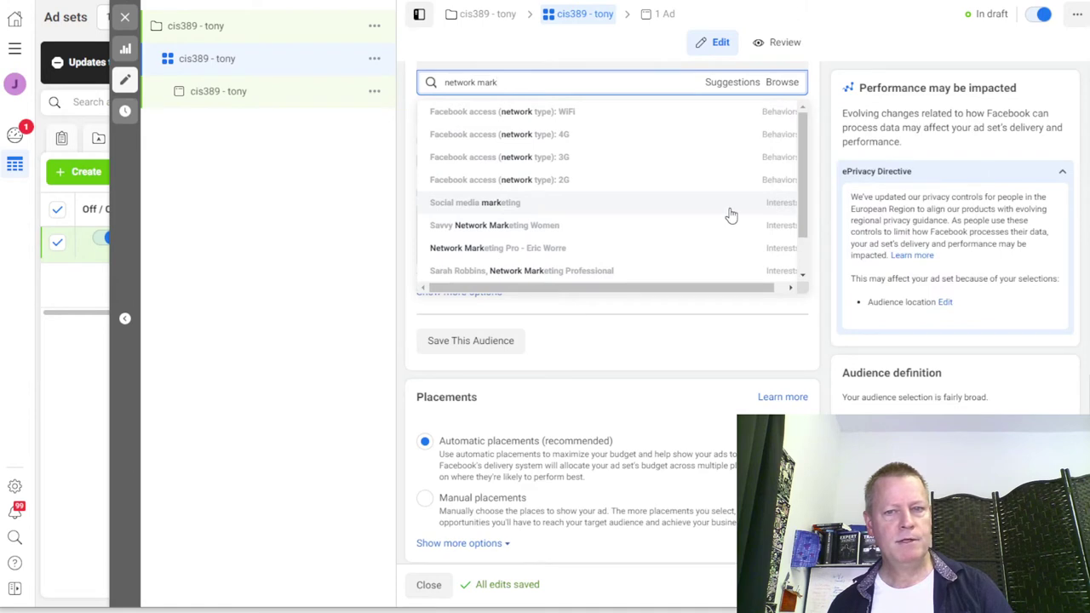
{"action": "left_click", "coordinate": [736, 213]}
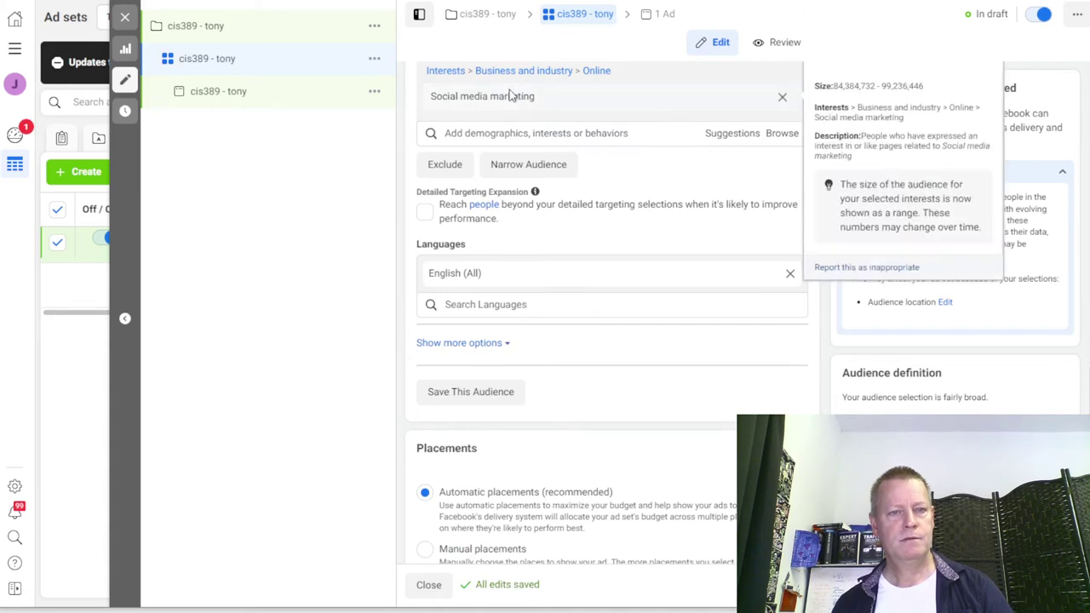
{"action": "scroll", "coordinate": [623, 163], "scroll_direction": "up", "scroll_amount": 3}
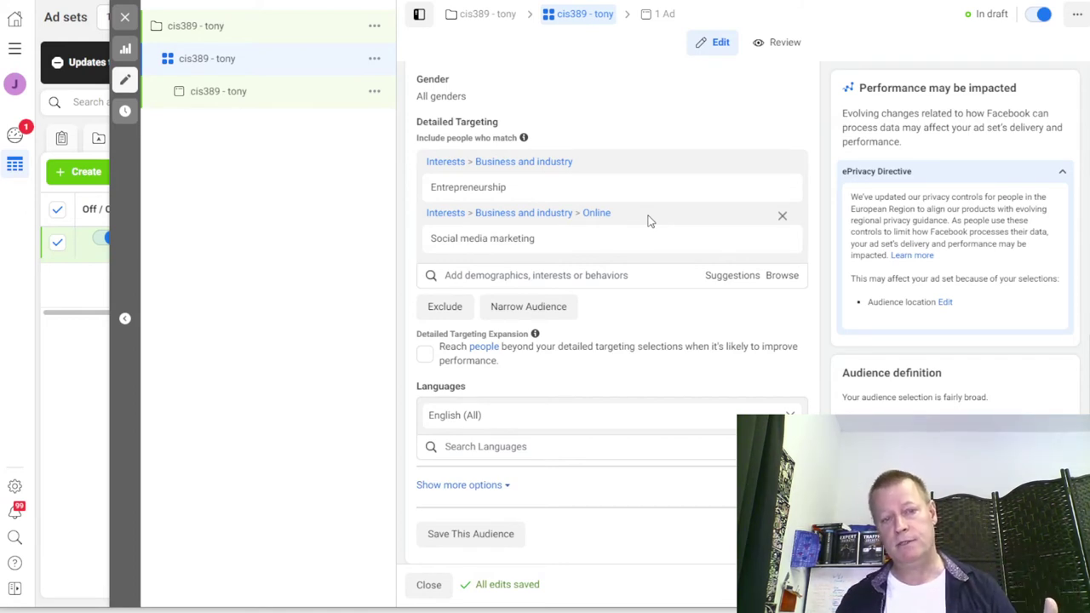
Remove Social media marketing from the included interests and, searching "network mark", add it as a narrowing condition people must also match
{"action": "left_click", "coordinate": [781, 219]}
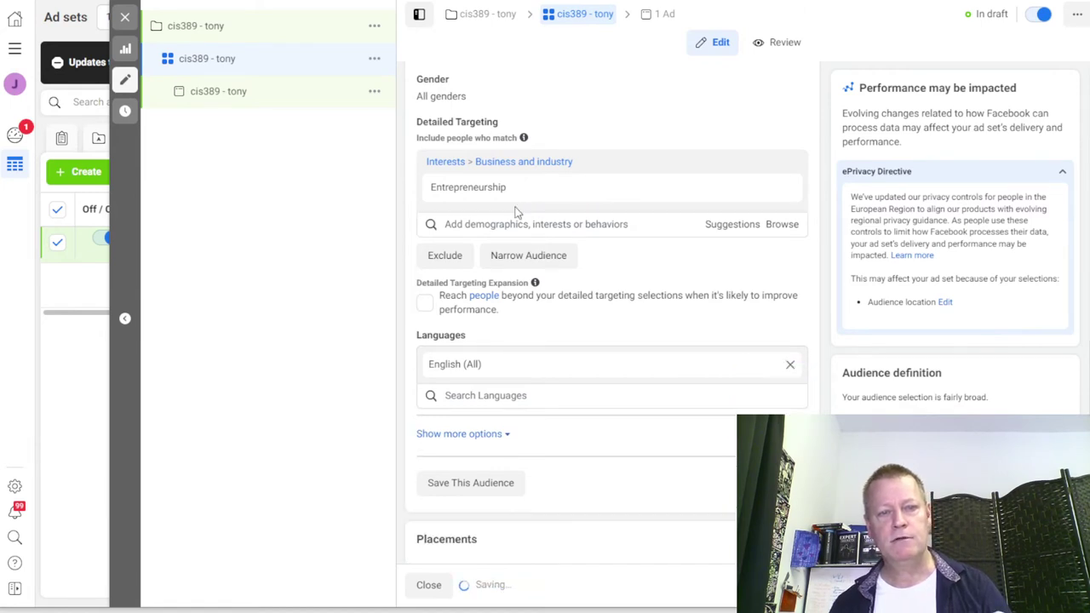
{"action": "left_click", "coordinate": [526, 257]}
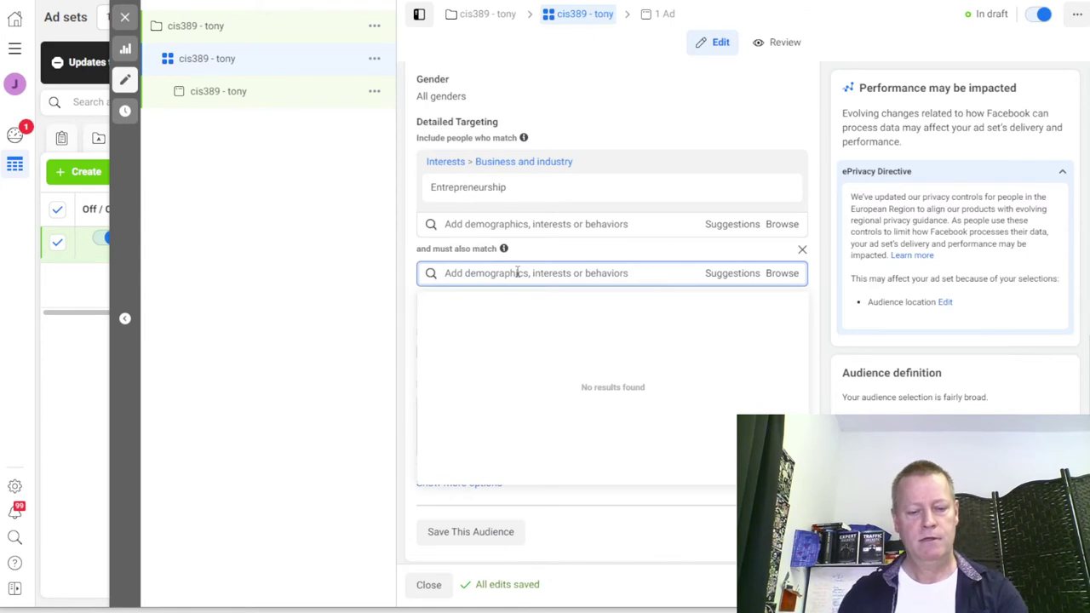
{"action": "type", "text": "network mark"}
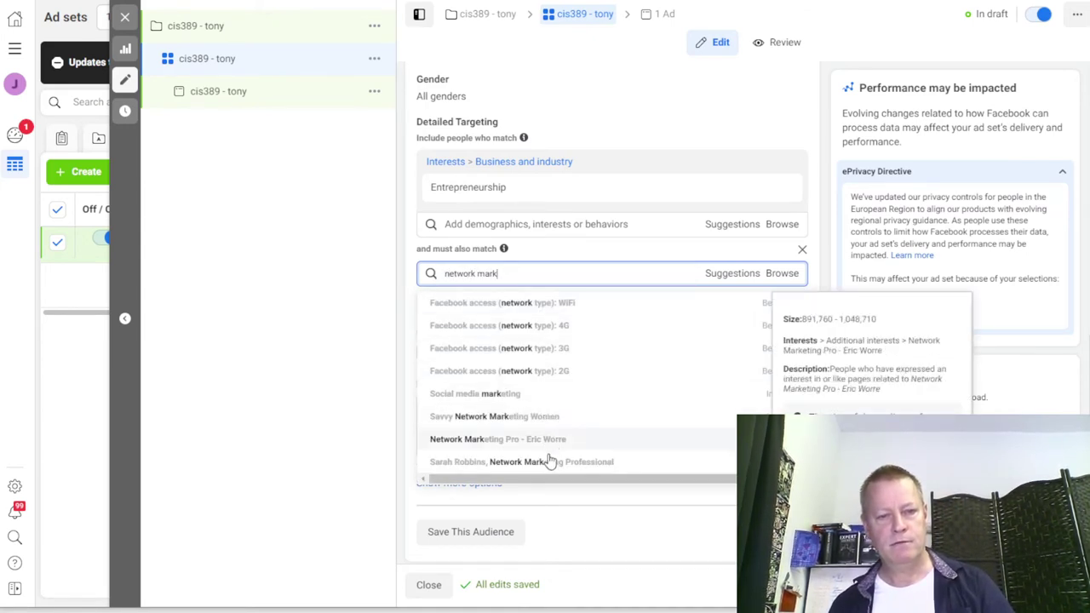
{"action": "left_click", "coordinate": [485, 400]}
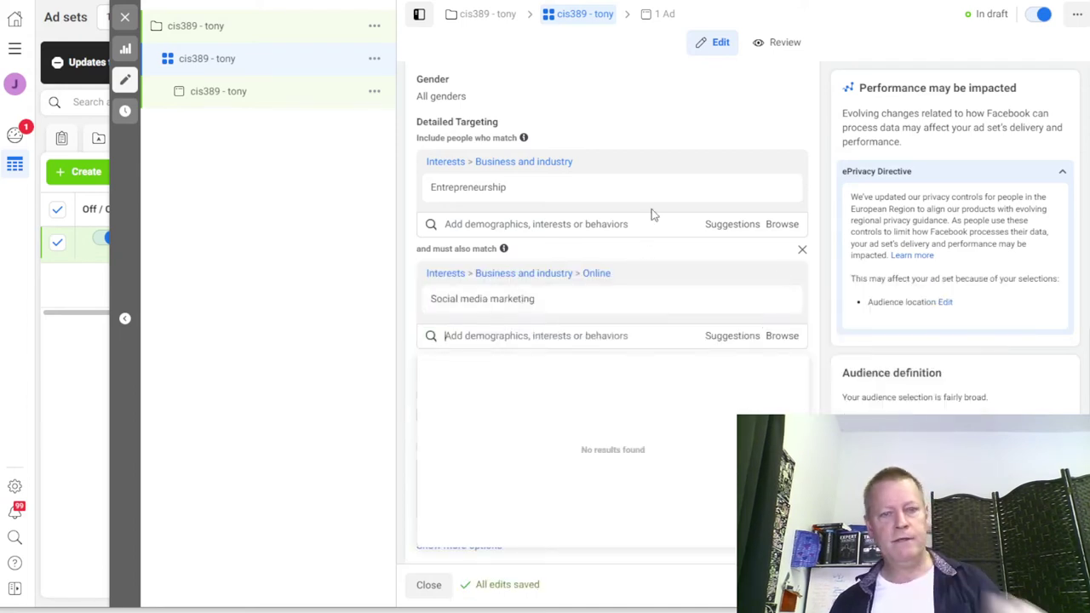
{"action": "left_click_drag", "start_coordinate": [415, 253], "coordinate": [497, 253]}
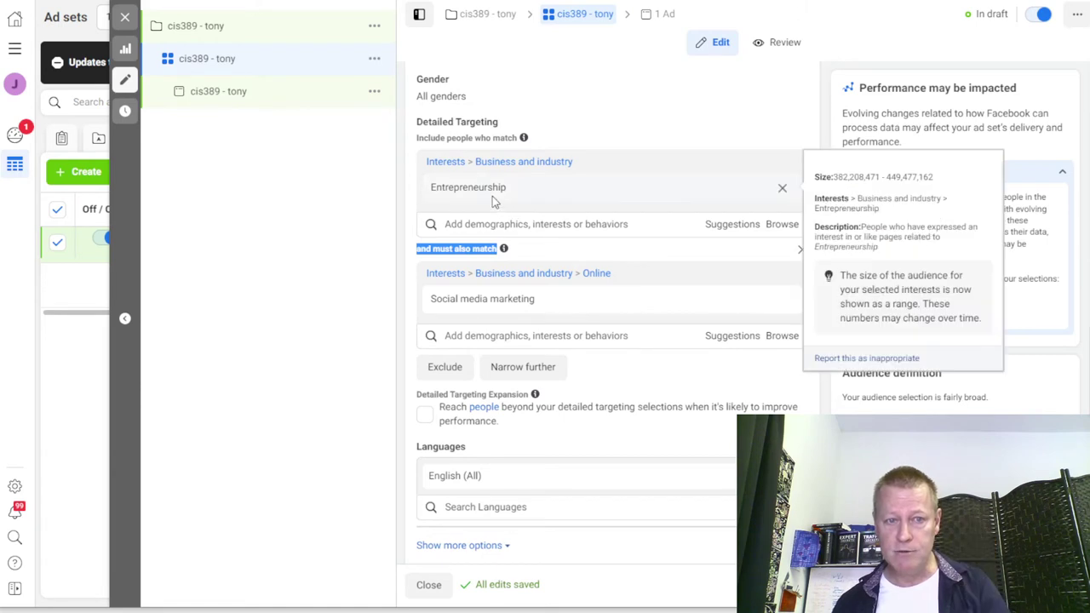
{"action": "mouse_move", "coordinate": [521, 298]}
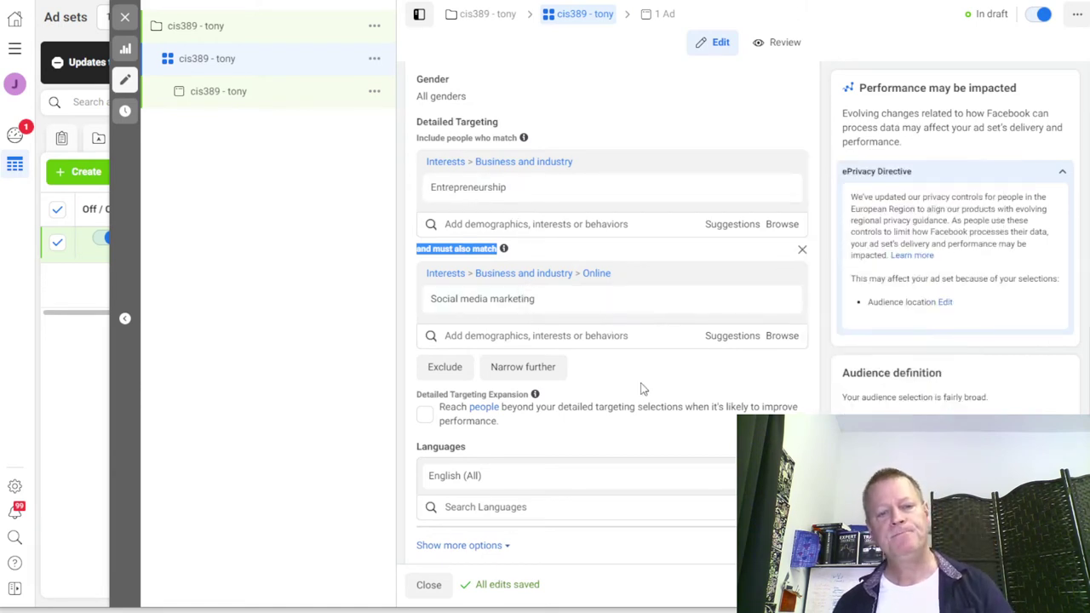
Narrow the audience further, searching for "robbin" and then adding the suggested Facebook Page admins behavior as a second must-also-match condition
{"action": "left_click", "coordinate": [519, 367]}
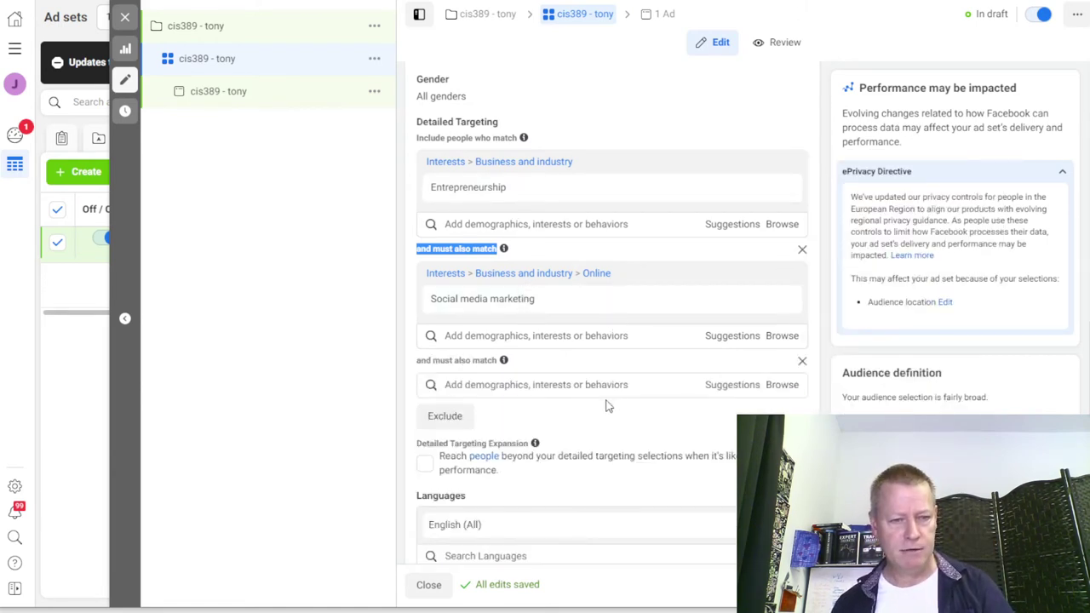
{"action": "mouse_move", "coordinate": [505, 359]}
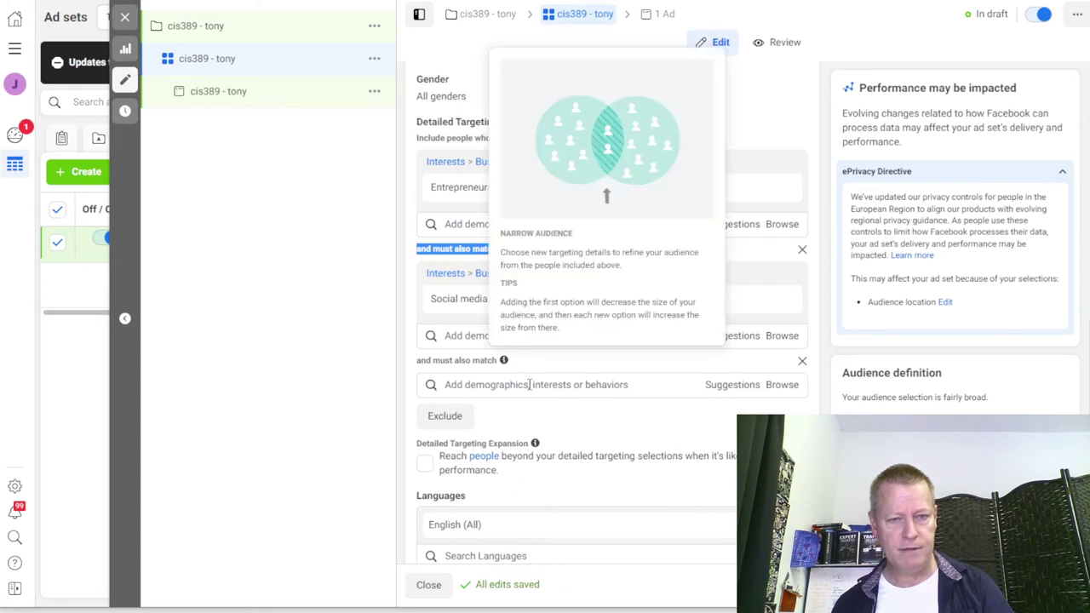
{"action": "left_click", "coordinate": [558, 384]}
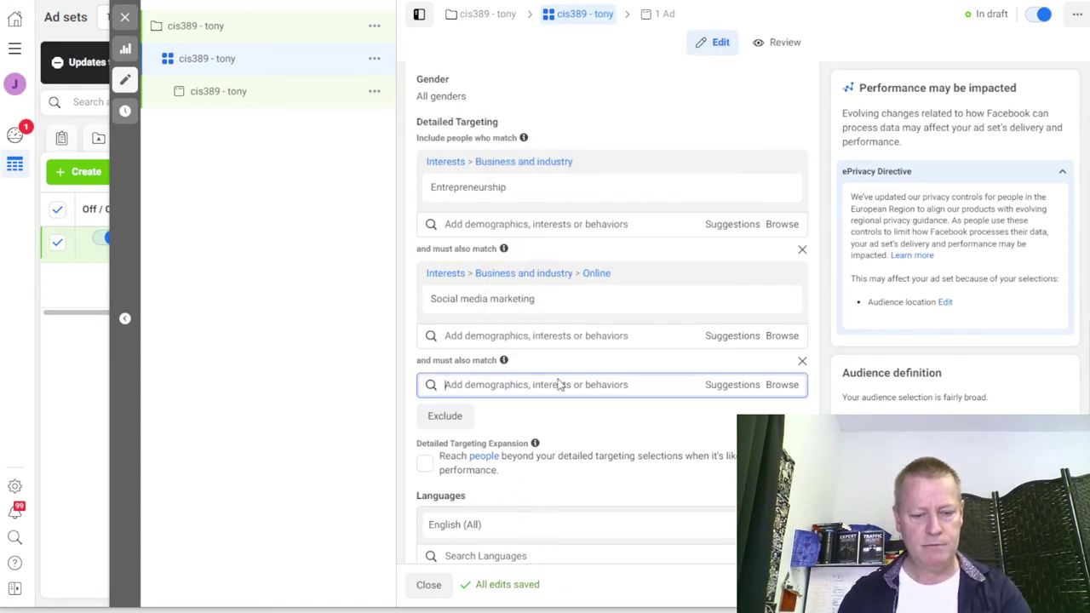
{"action": "type", "text": "robbin"}
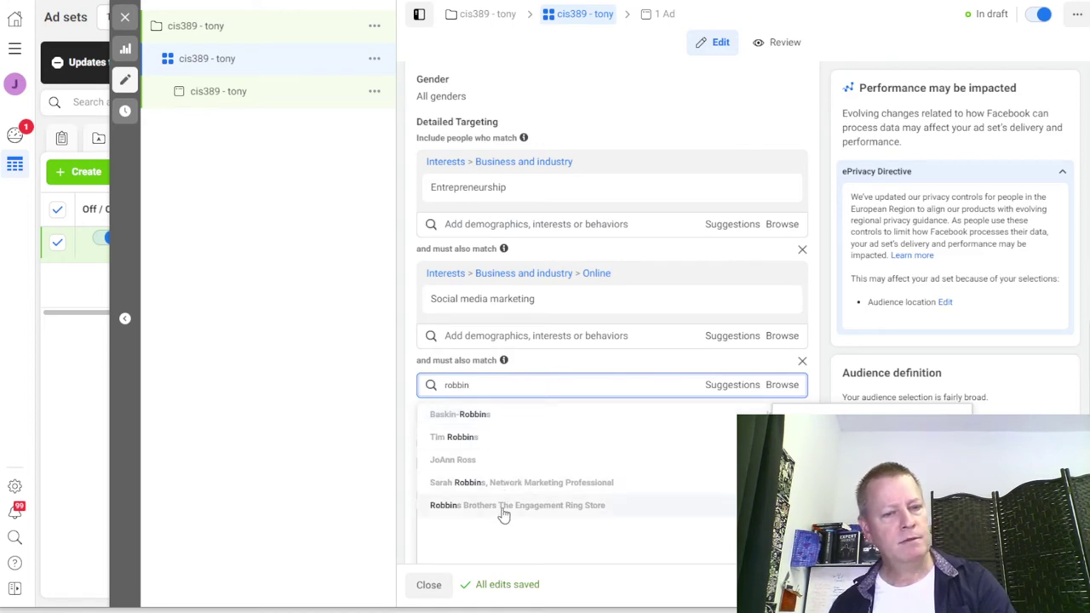
{"action": "left_click", "coordinate": [751, 387]}
{"action": "scroll", "coordinate": [574, 492], "scroll_direction": "down", "scroll_amount": 5}
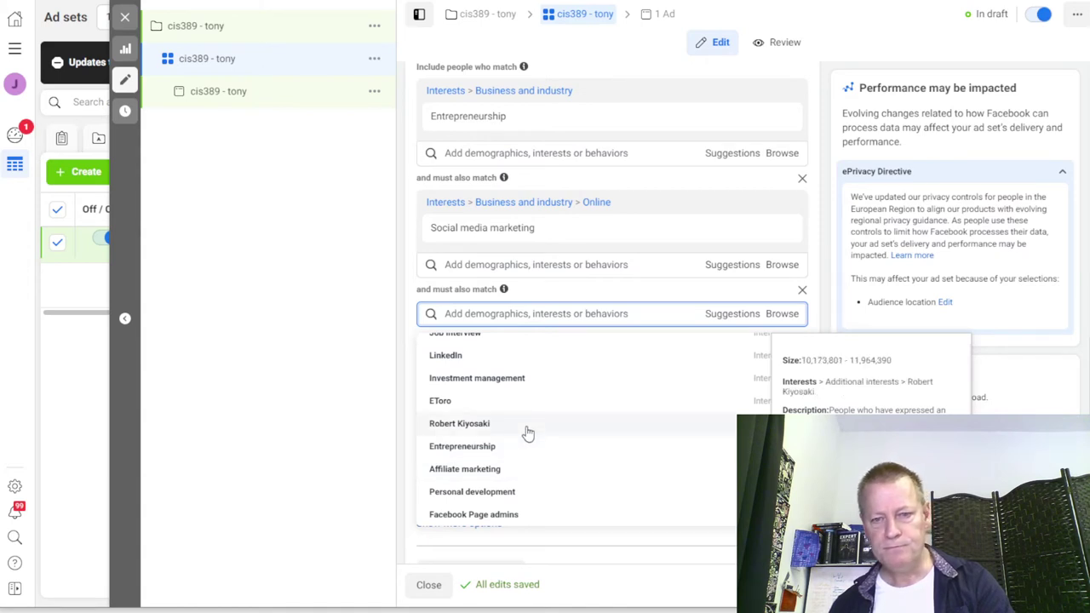
{"action": "left_click", "coordinate": [554, 523]}
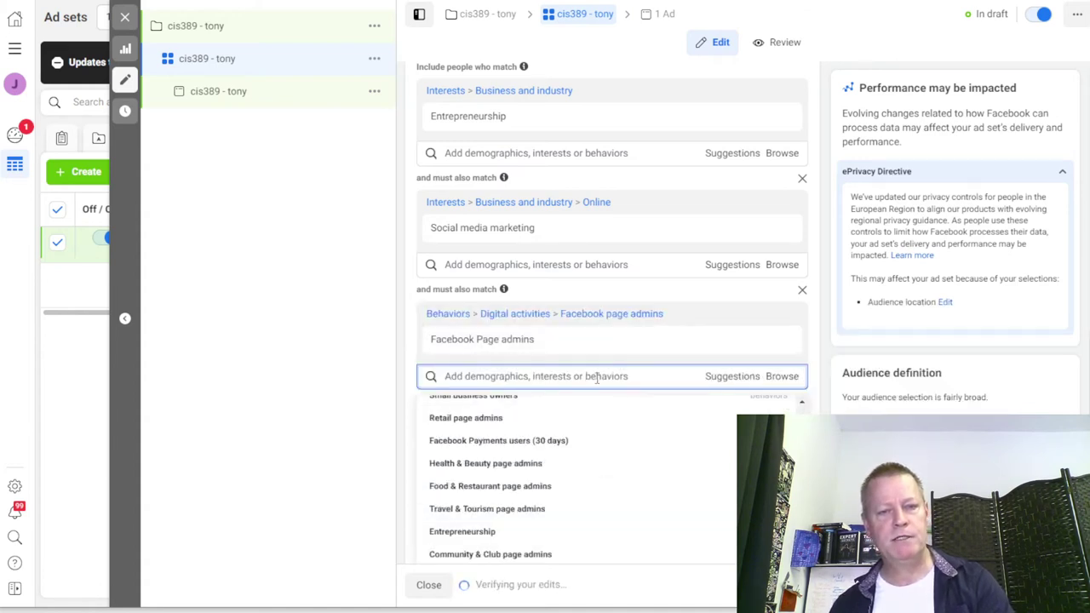
Start a third must-also-match condition and look through its targeting suggestions
{"action": "left_click", "coordinate": [545, 407]}
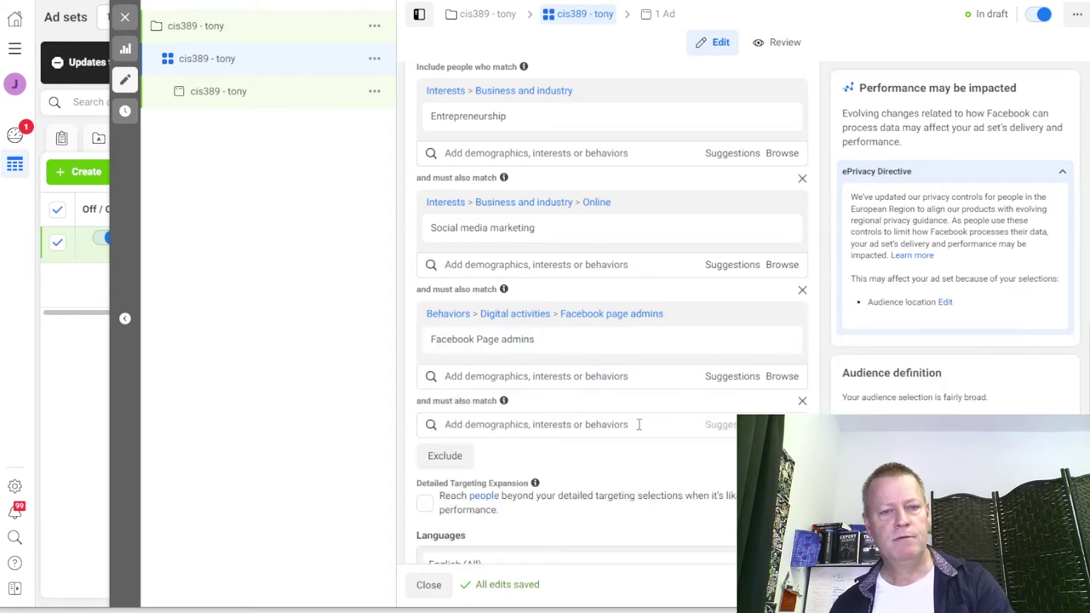
{"action": "left_click", "coordinate": [519, 424]}
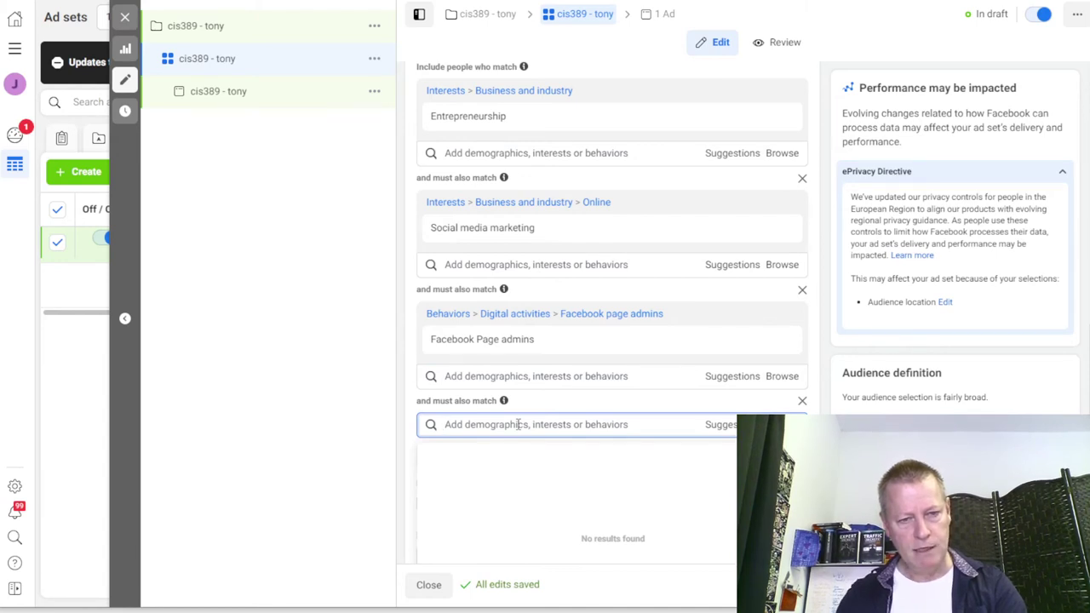
{"action": "left_click", "coordinate": [731, 431]}
{"action": "scroll", "coordinate": [562, 474], "scroll_direction": "down", "scroll_amount": 1}
{"action": "scroll", "coordinate": [562, 474], "scroll_direction": "up", "scroll_amount": 1}
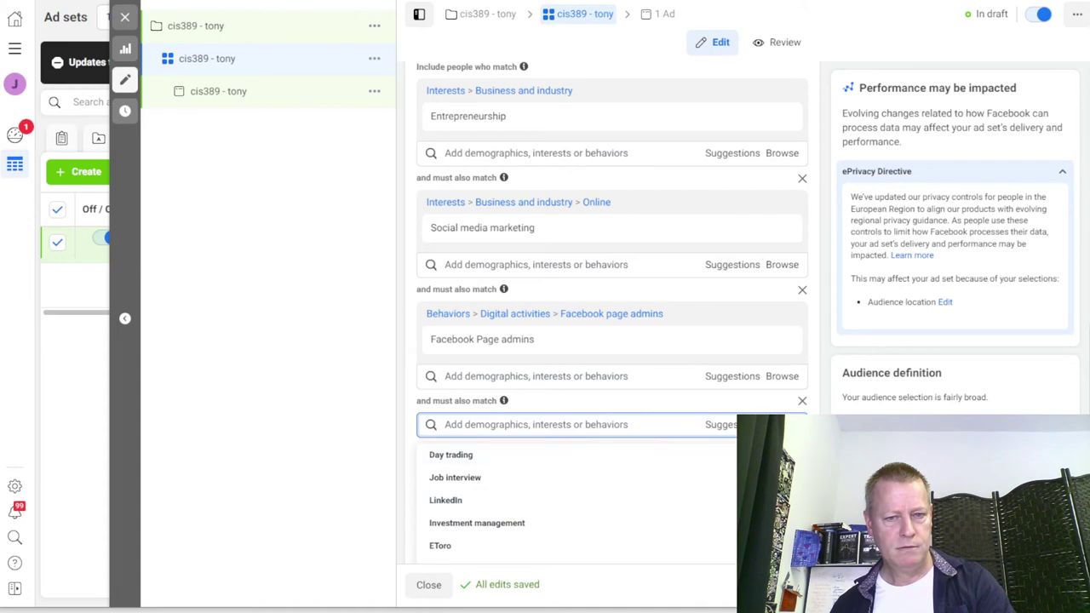
{"action": "left_click", "coordinate": [730, 430]}
Browse the Interests categories for the empty third narrowing condition and close the list without adding anything
{"action": "left_click", "coordinate": [782, 424]}
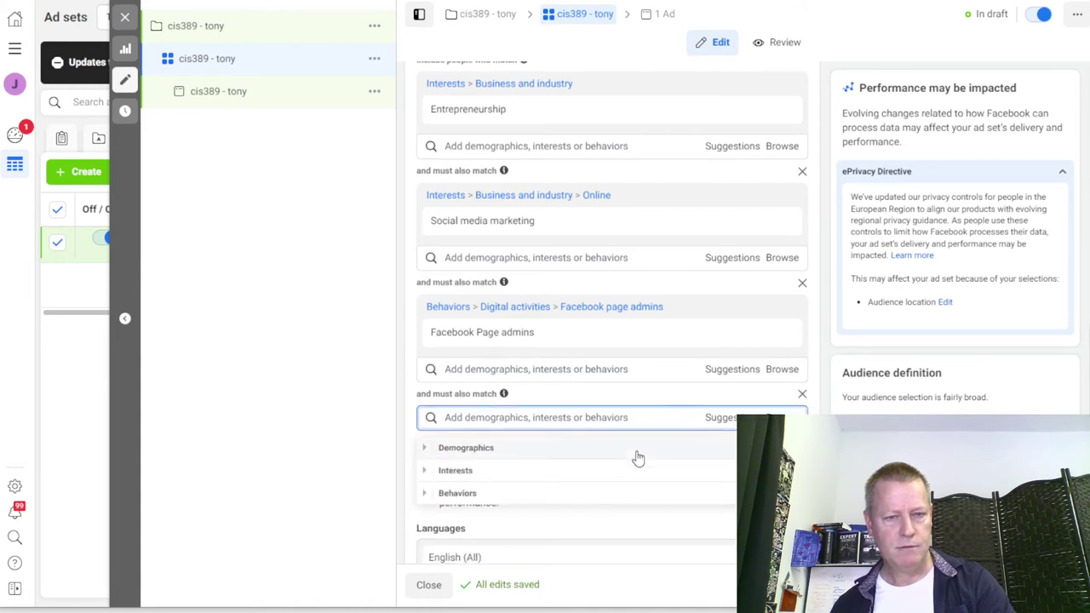
{"action": "scroll", "coordinate": [528, 400], "scroll_direction": "down", "scroll_amount": 2}
{"action": "left_click", "coordinate": [426, 337]}
{"action": "scroll", "coordinate": [530, 370], "scroll_direction": "down", "scroll_amount": 1}
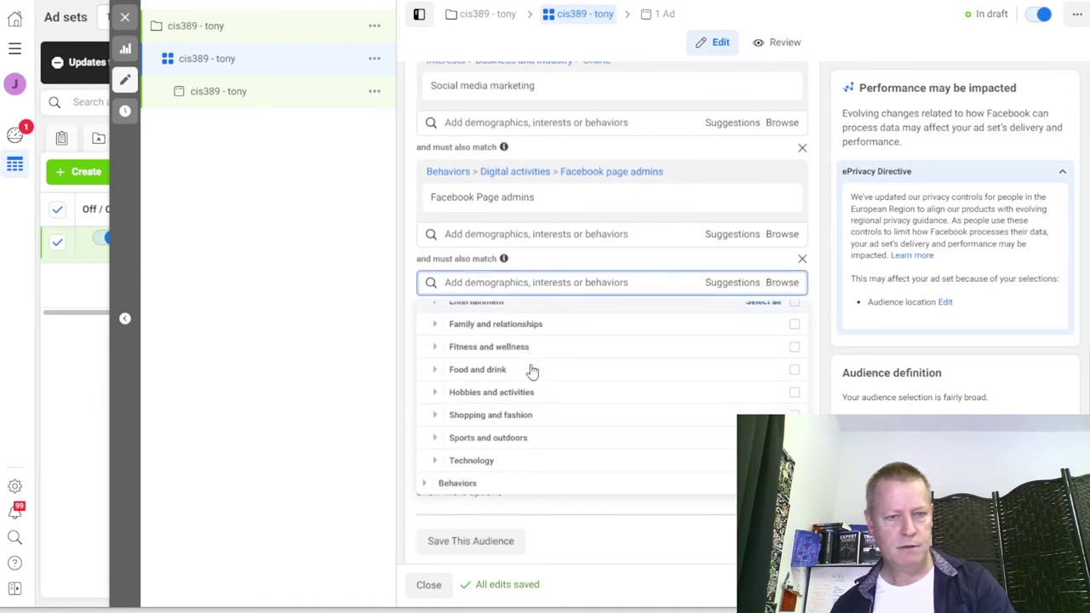
{"action": "scroll", "coordinate": [482, 464], "scroll_direction": "up", "scroll_amount": 2}
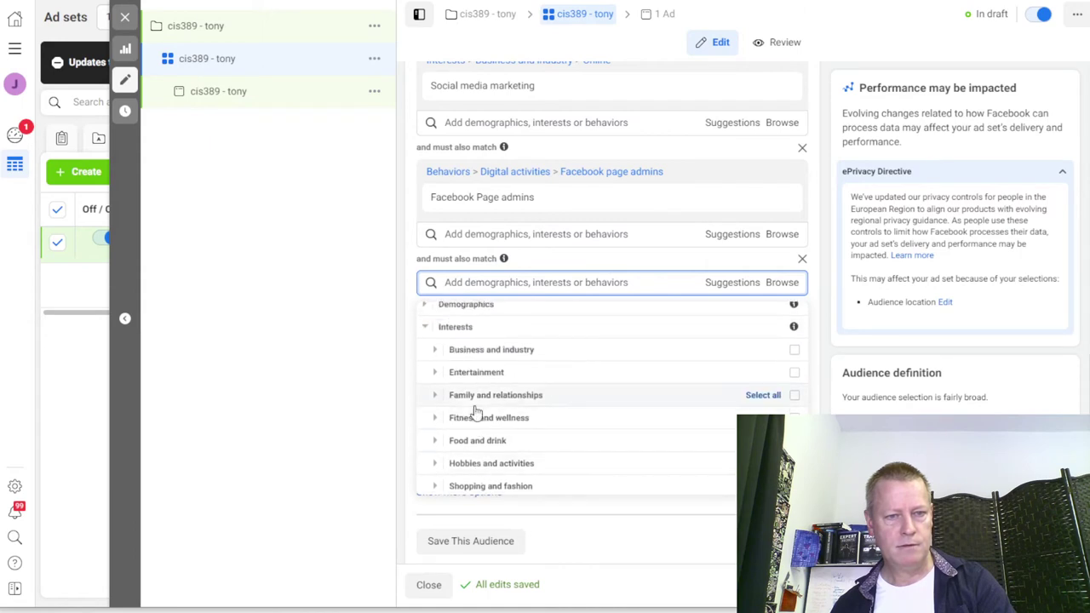
{"action": "left_click", "coordinate": [430, 327]}
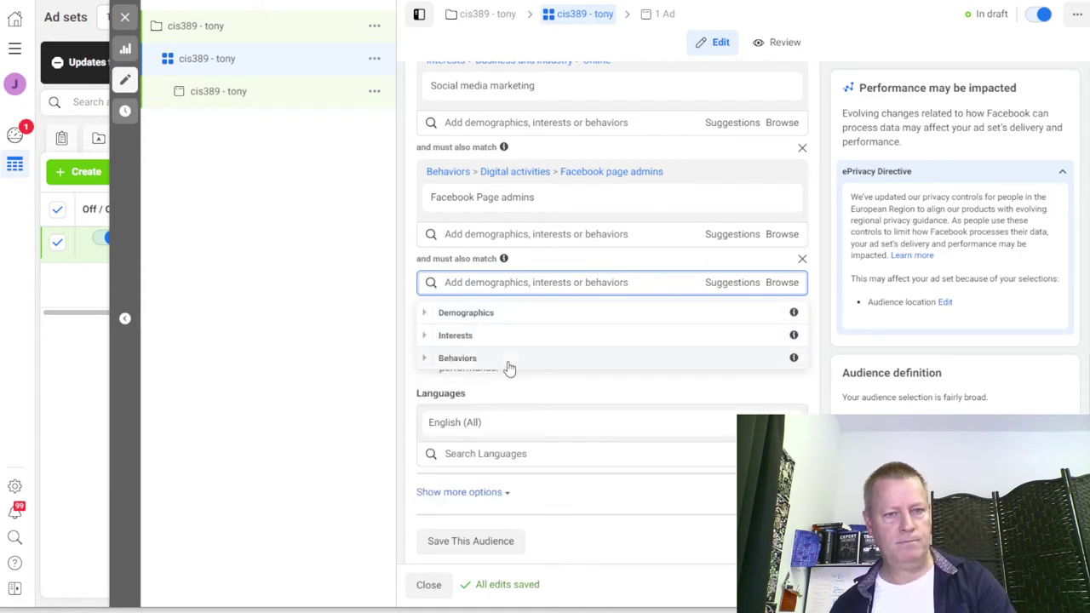
{"action": "left_click", "coordinate": [780, 288]}
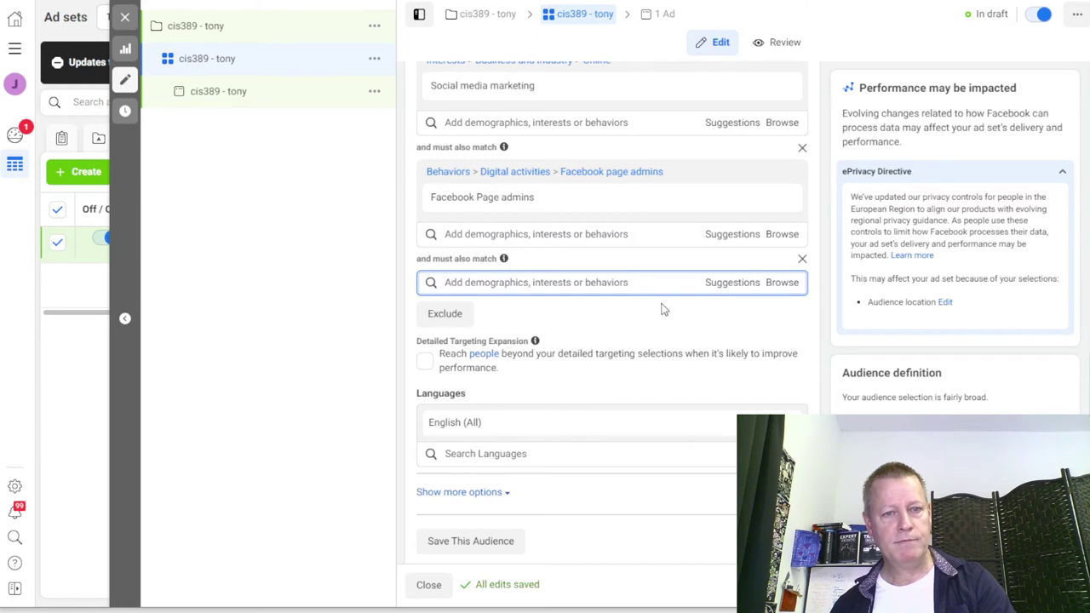
Replace the new audience with the saved target audience "CIS 3s Tony Fans"
{"action": "scroll", "coordinate": [663, 310], "scroll_direction": "up", "scroll_amount": 3}
{"action": "scroll", "coordinate": [594, 179], "scroll_direction": "up", "scroll_amount": 3}
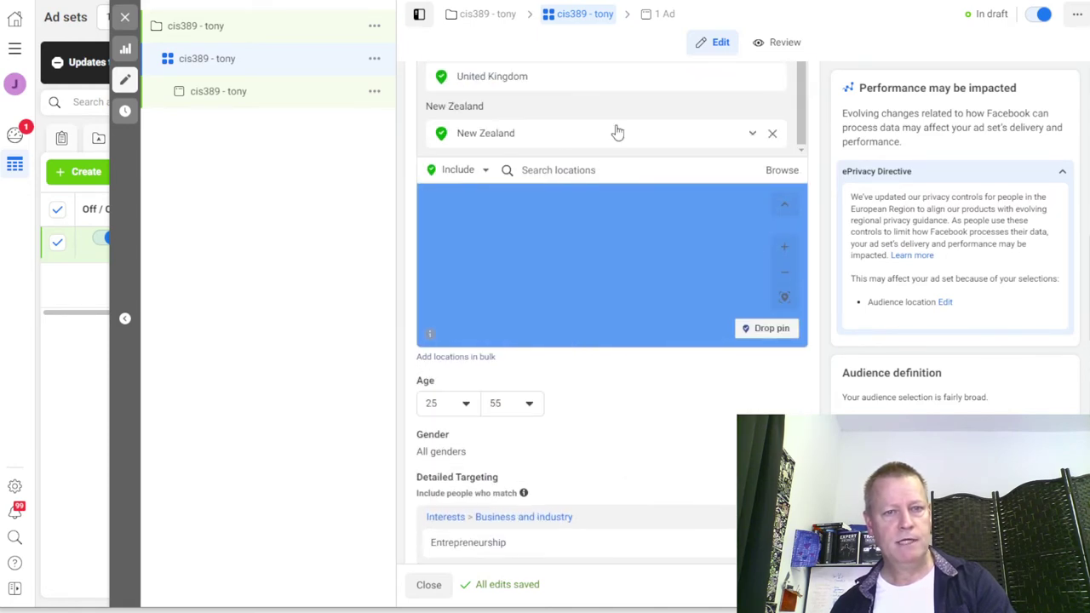
{"action": "scroll", "coordinate": [617, 132], "scroll_direction": "up", "scroll_amount": 5}
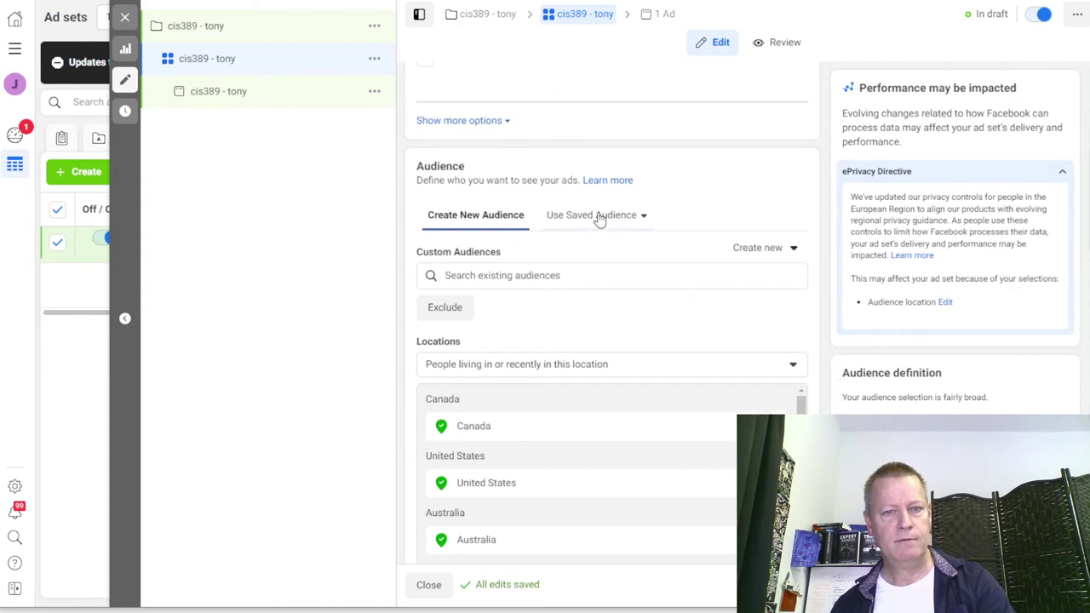
{"action": "left_click", "coordinate": [670, 215]}
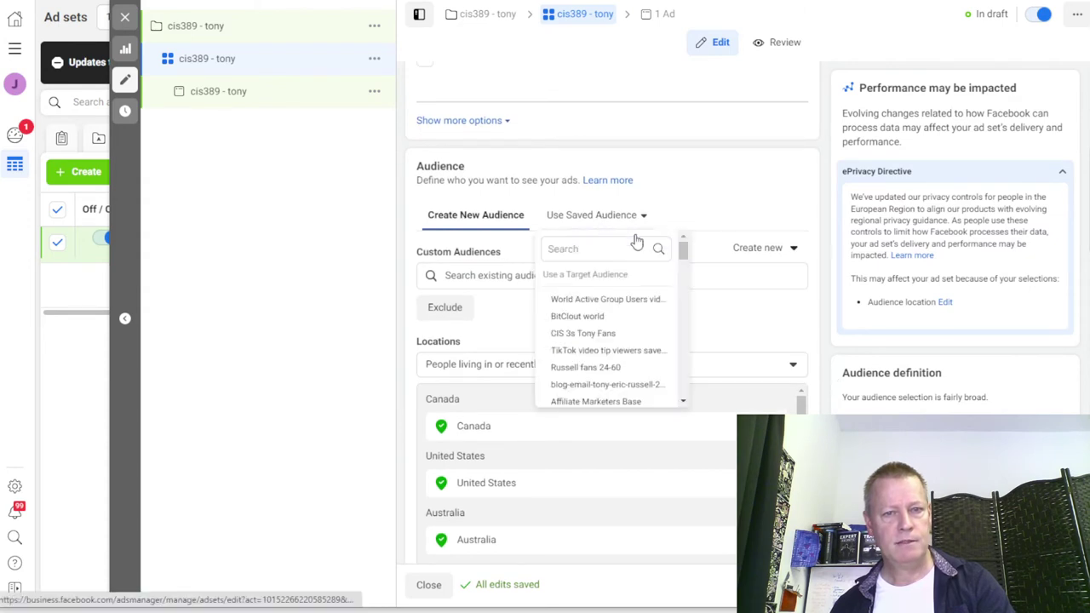
{"action": "left_click", "coordinate": [594, 334]}
{"action": "scroll", "coordinate": [630, 383], "scroll_direction": "down", "scroll_amount": 6}
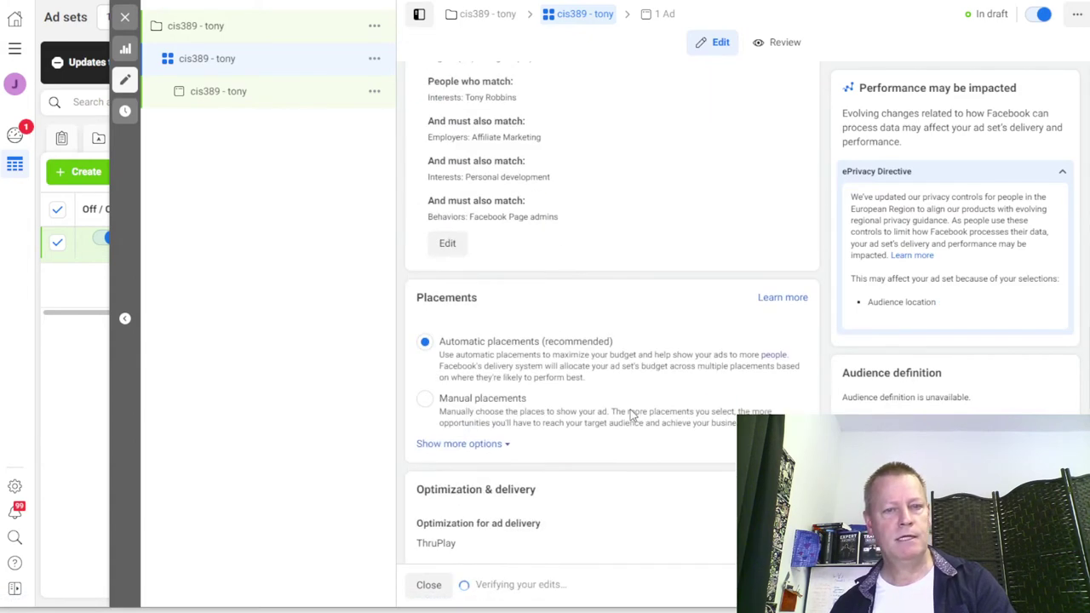
Open the saved audience "CIS 3s Tony Fans" for editing and remove the "CIS Video viewers" custom audience from it
{"action": "scroll", "coordinate": [699, 311], "scroll_direction": "up", "scroll_amount": 3}
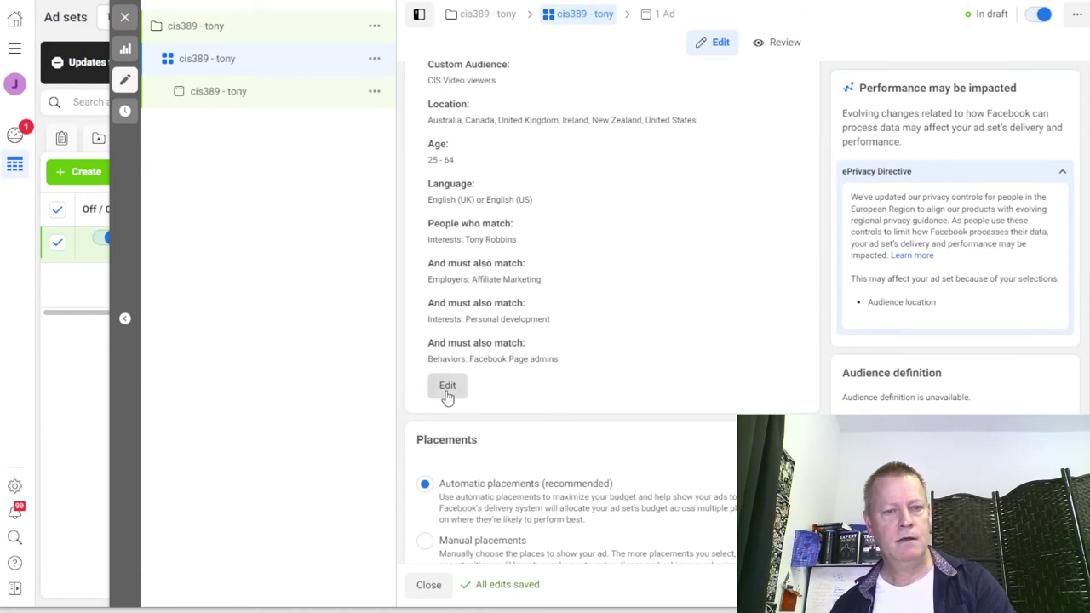
{"action": "left_click", "coordinate": [447, 388]}
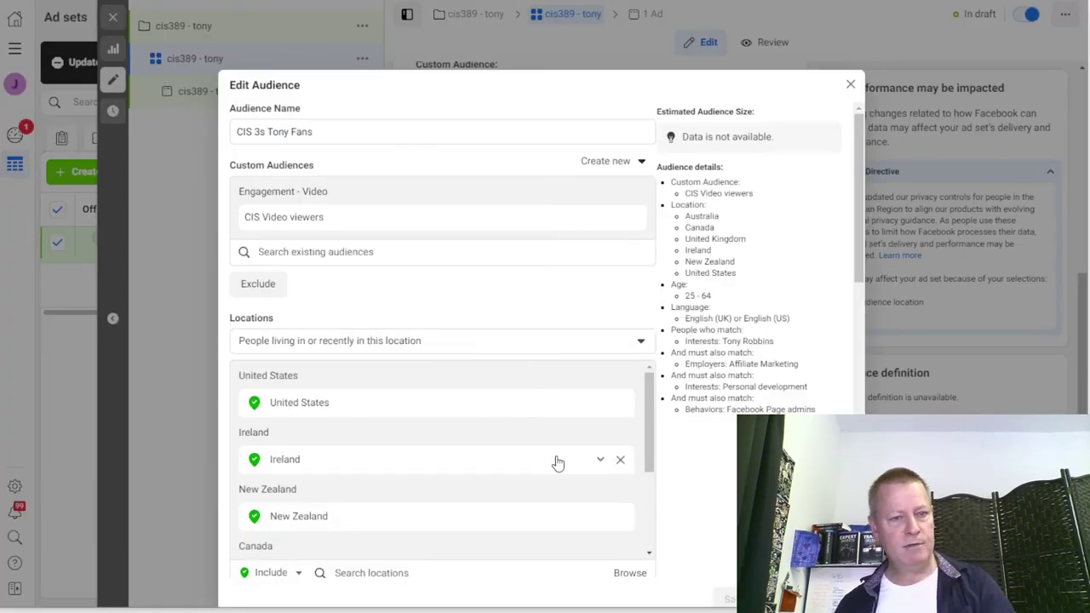
{"action": "scroll", "coordinate": [555, 460], "scroll_direction": "down", "scroll_amount": 2}
{"action": "scroll", "coordinate": [708, 471], "scroll_direction": "down", "scroll_amount": 3}
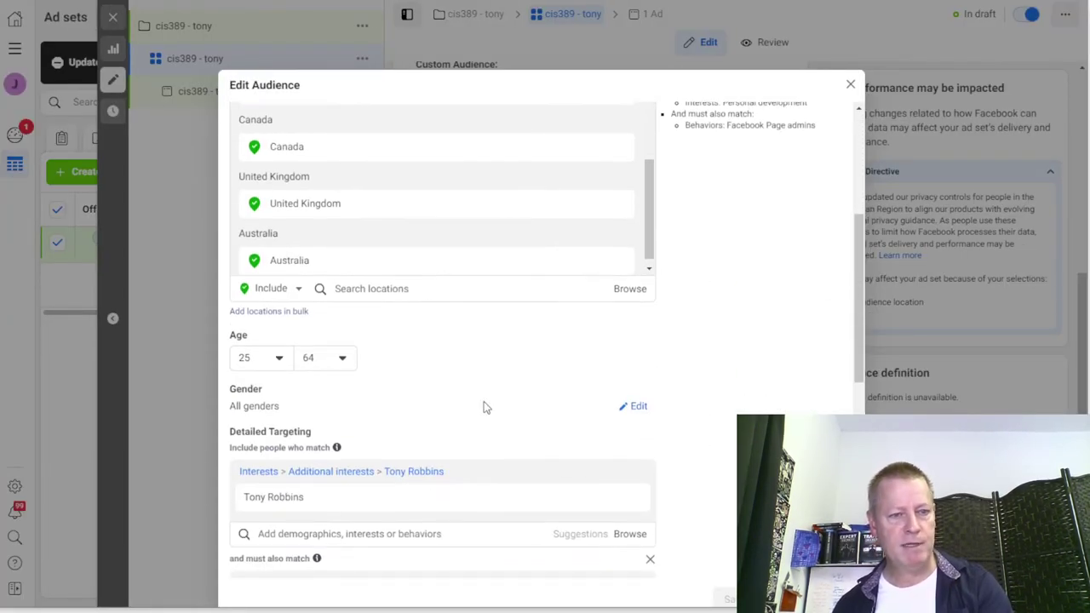
{"action": "scroll", "coordinate": [485, 406], "scroll_direction": "down", "scroll_amount": 3}
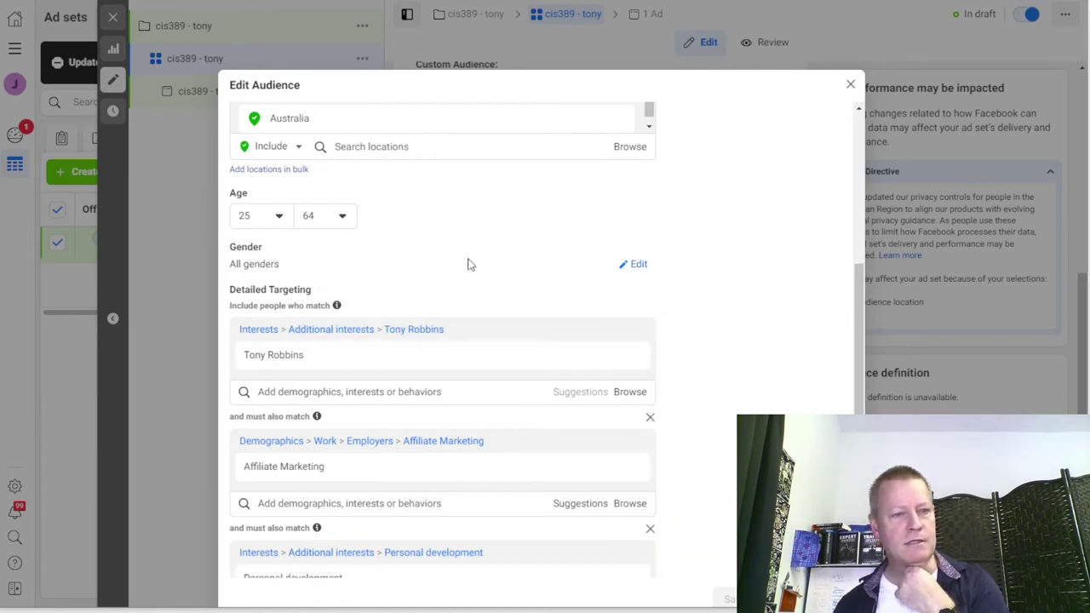
{"action": "scroll", "coordinate": [468, 264], "scroll_direction": "up", "scroll_amount": 5}
{"action": "scroll", "coordinate": [508, 344], "scroll_direction": "up", "scroll_amount": 3}
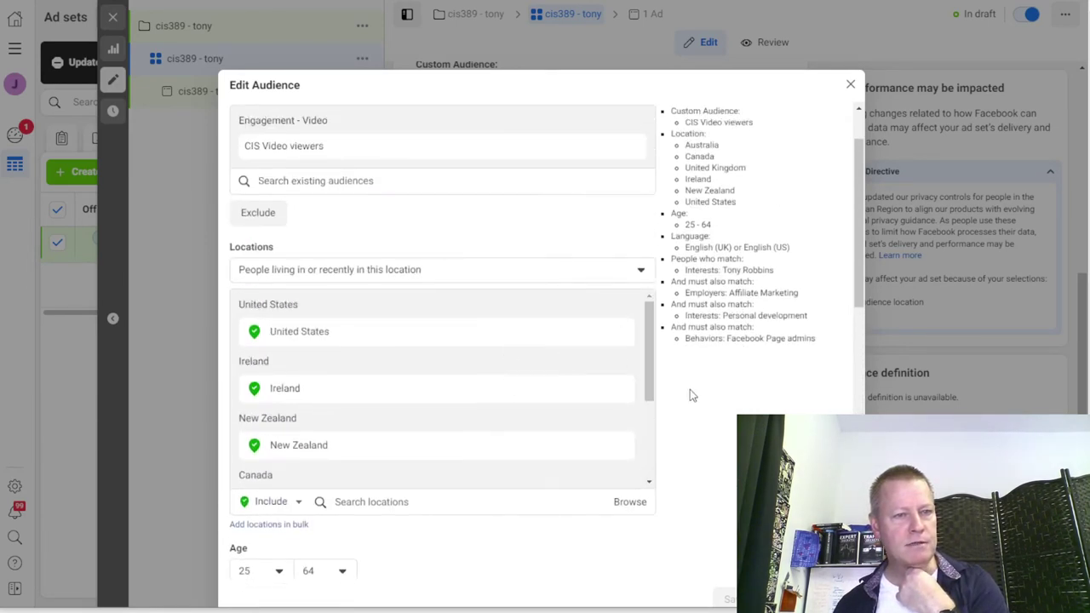
{"action": "scroll", "coordinate": [542, 326], "scroll_direction": "up", "scroll_amount": 2}
{"action": "scroll", "coordinate": [703, 449], "scroll_direction": "down", "scroll_amount": 6}
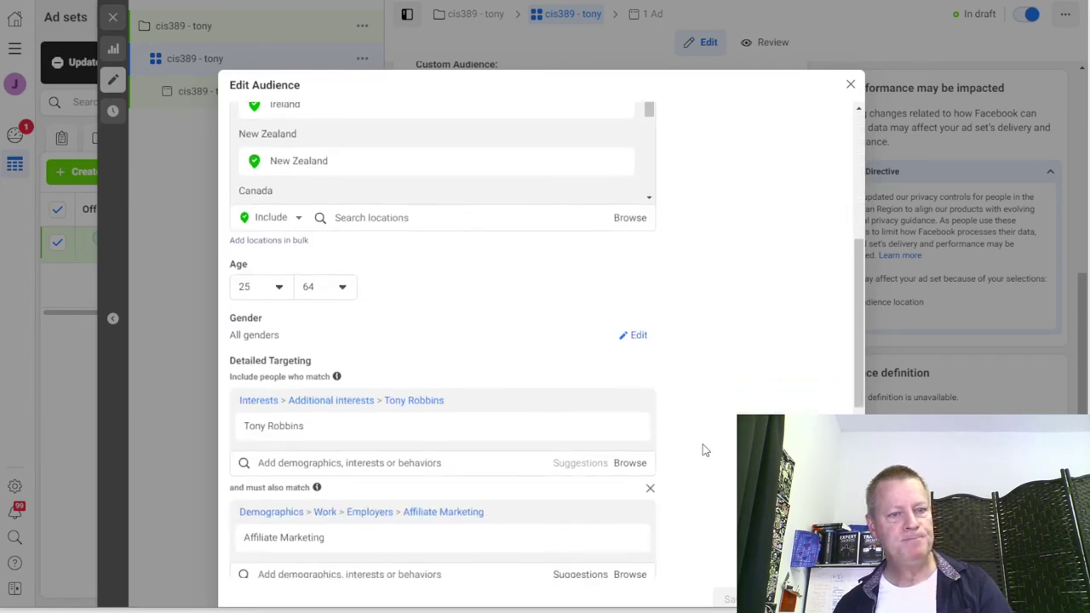
{"action": "scroll", "coordinate": [465, 280], "scroll_direction": "up", "scroll_amount": 6}
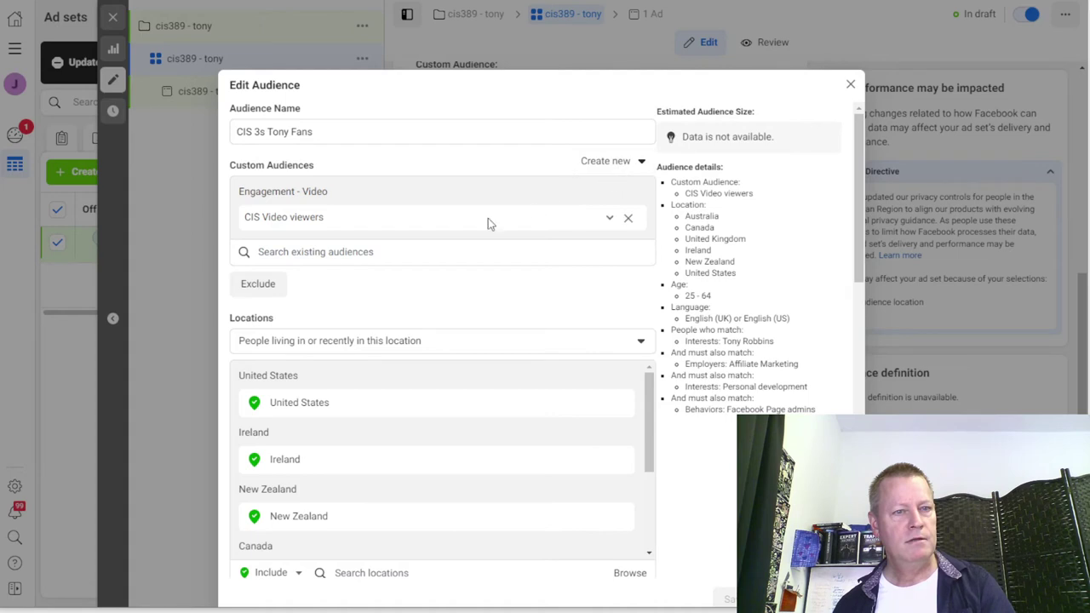
{"action": "left_click", "coordinate": [629, 220]}
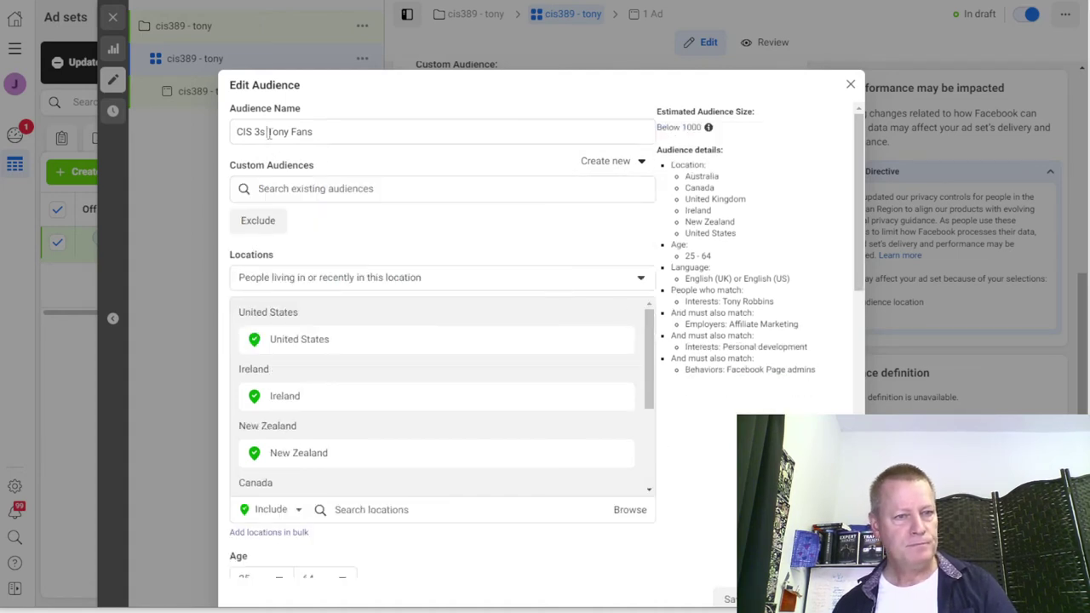
Rename the audience being edited as "Tony Fans 2022"
{"action": "left_click_drag", "start_coordinate": [269, 134], "coordinate": [206, 133]}
{"action": "key", "text": "BackSpace"}
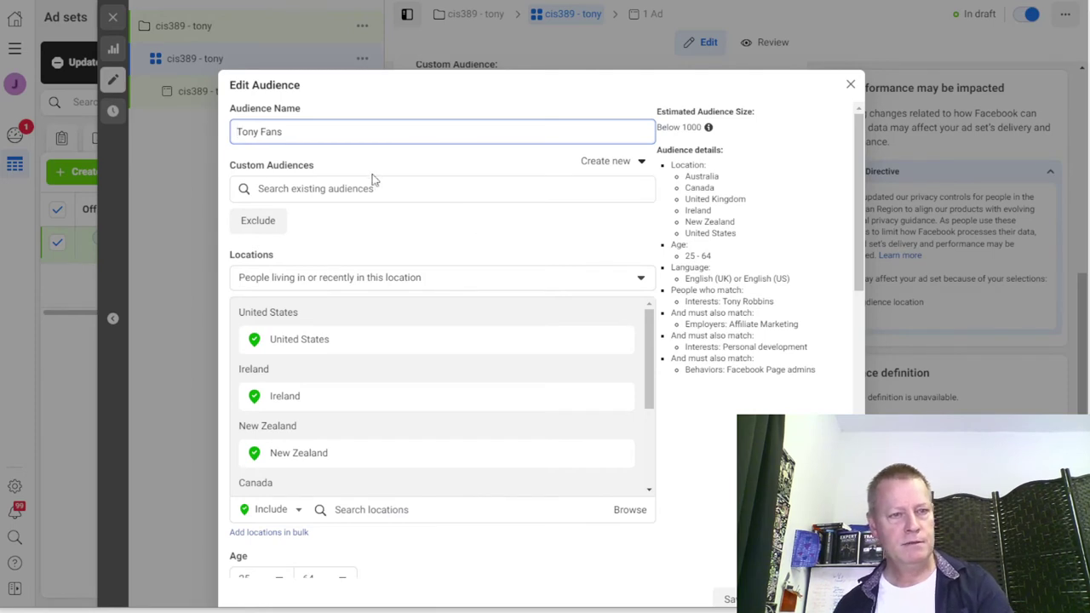
{"action": "type", "text": "2022"}
Review the edited audience's locations, age range, detailed targeting conditions and languages
{"action": "scroll", "coordinate": [467, 241], "scroll_direction": "down", "scroll_amount": 3}
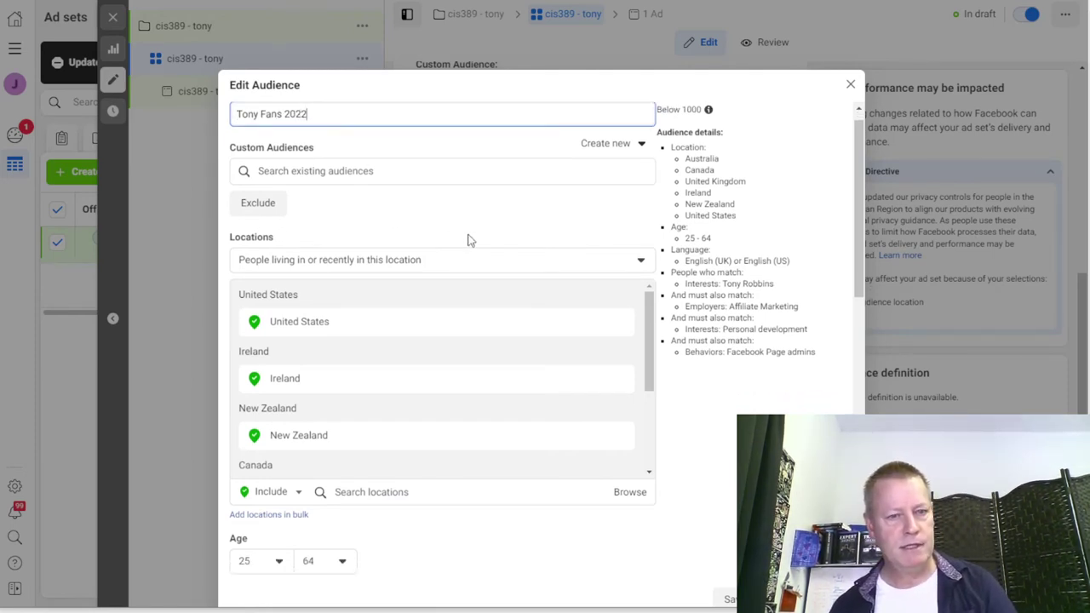
{"action": "scroll", "coordinate": [468, 241], "scroll_direction": "up", "scroll_amount": 3}
{"action": "scroll", "coordinate": [468, 241], "scroll_direction": "down", "scroll_amount": 5}
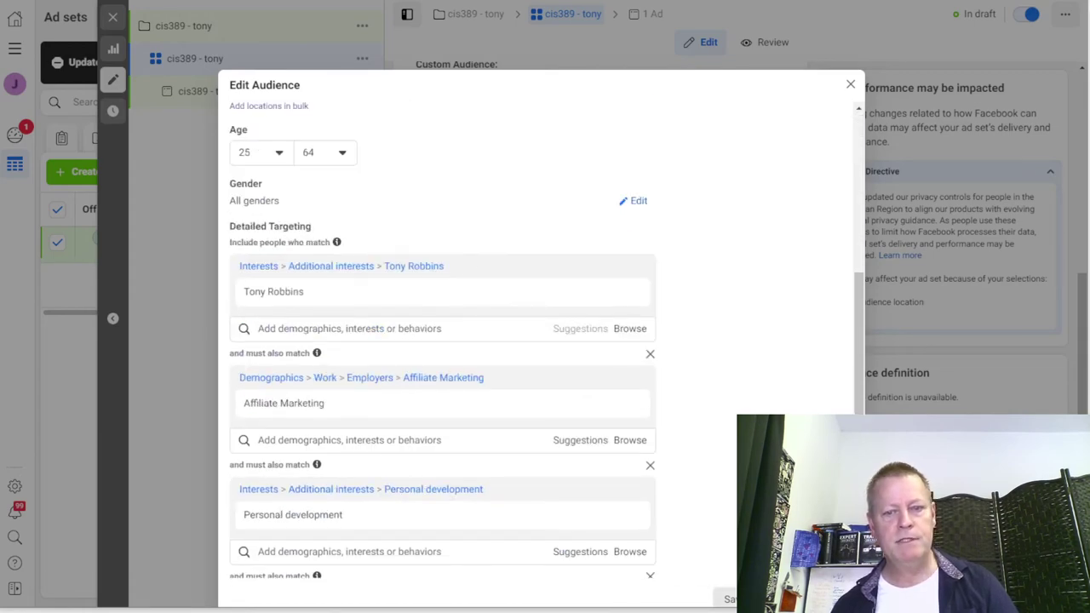
{"action": "scroll", "coordinate": [604, 516], "scroll_direction": "down", "scroll_amount": 3}
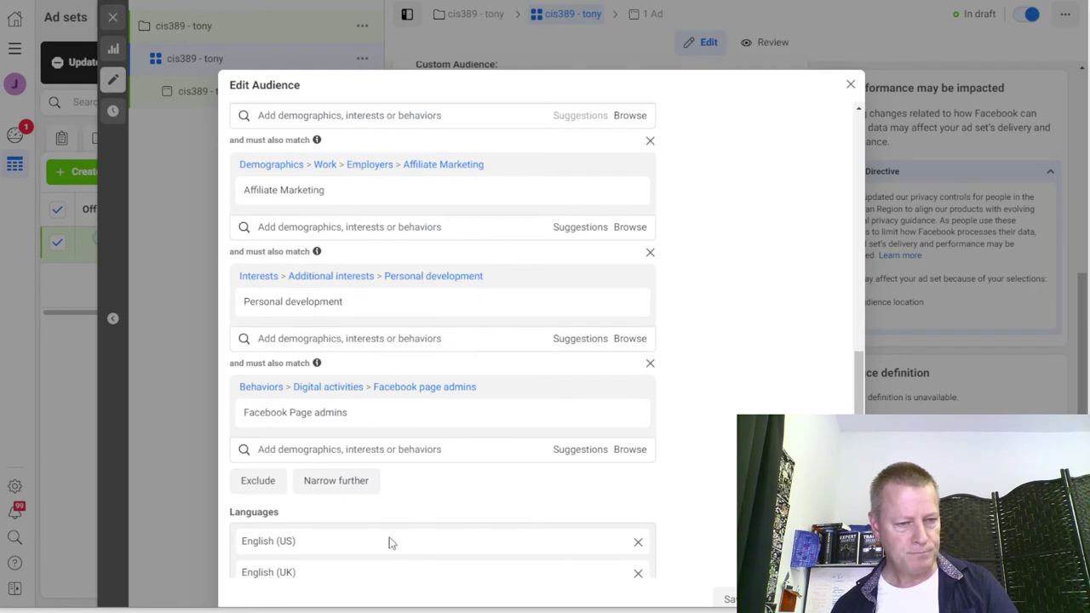
{"action": "scroll", "coordinate": [641, 513], "scroll_direction": "down", "scroll_amount": 1}
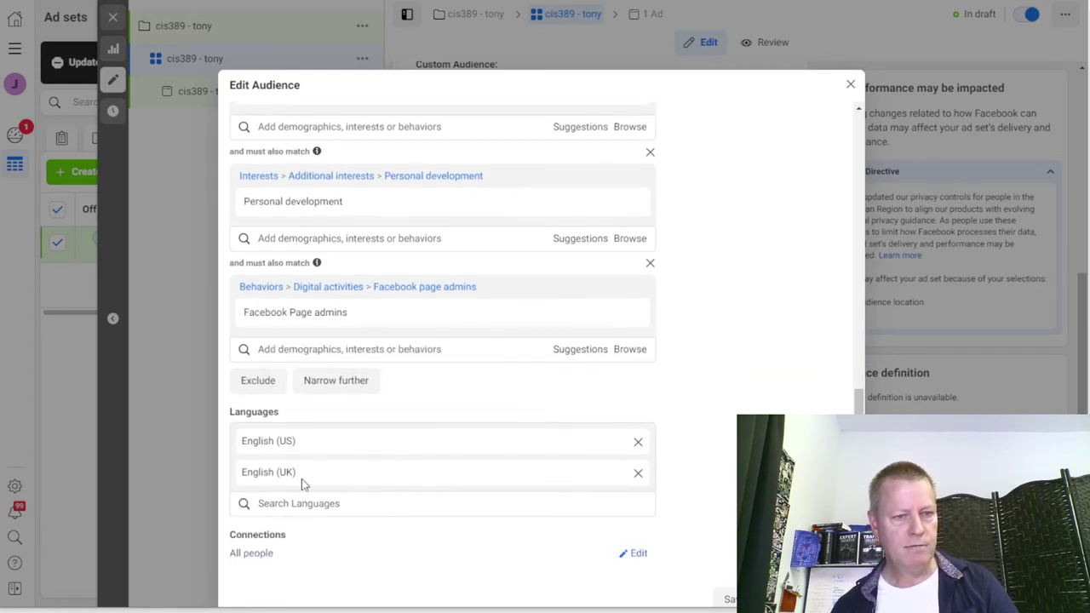
{"action": "scroll", "coordinate": [383, 474], "scroll_direction": "up", "scroll_amount": 1}
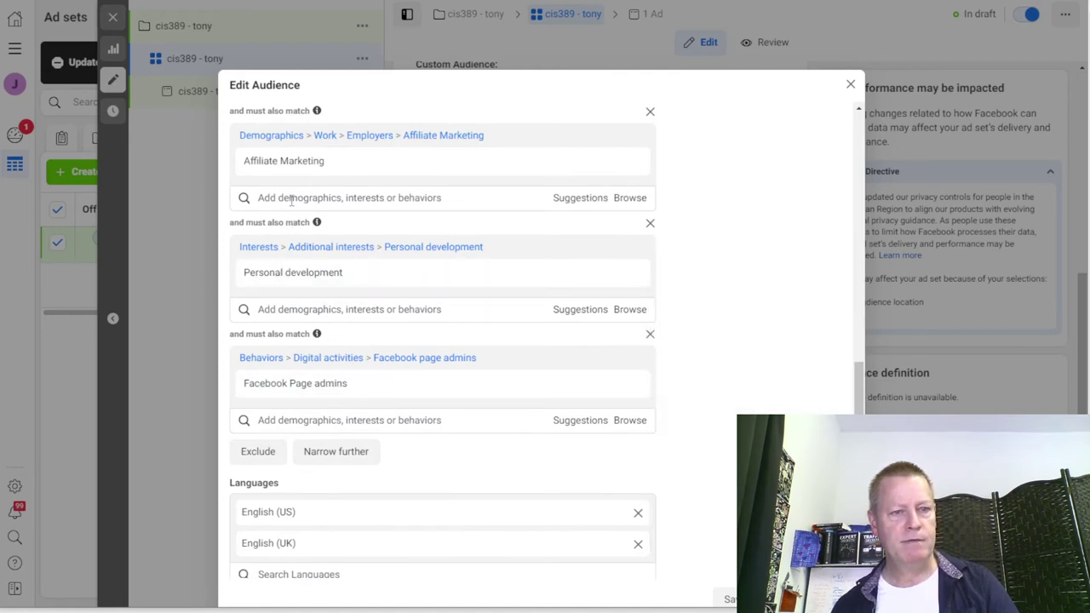
{"action": "scroll", "coordinate": [401, 188], "scroll_direction": "up", "scroll_amount": 3}
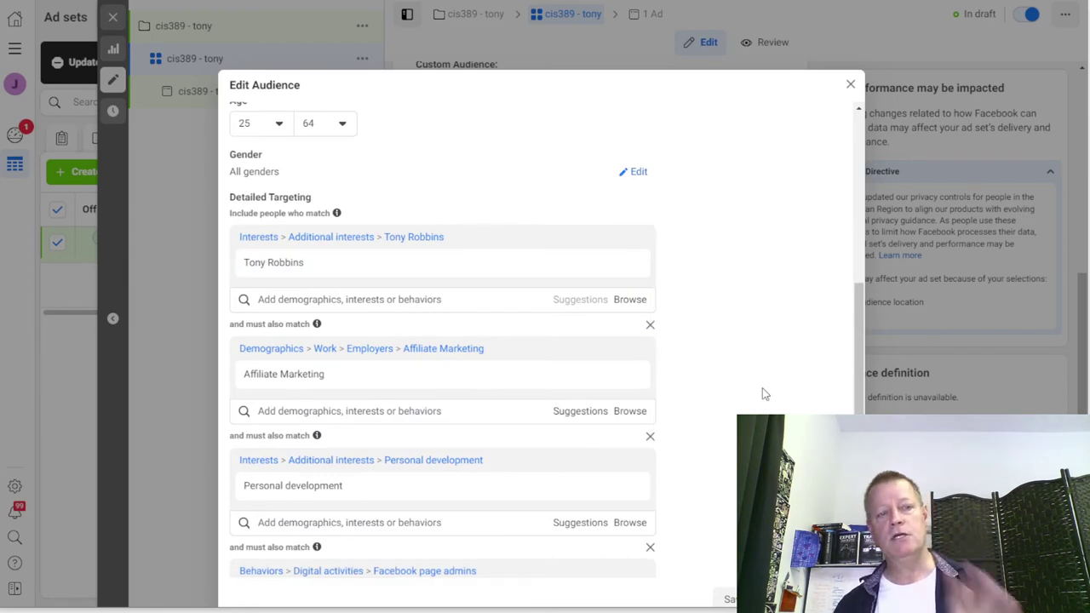
{"action": "scroll", "coordinate": [764, 395], "scroll_direction": "up", "scroll_amount": 5}
{"action": "scroll", "coordinate": [366, 455], "scroll_direction": "down", "scroll_amount": 4}
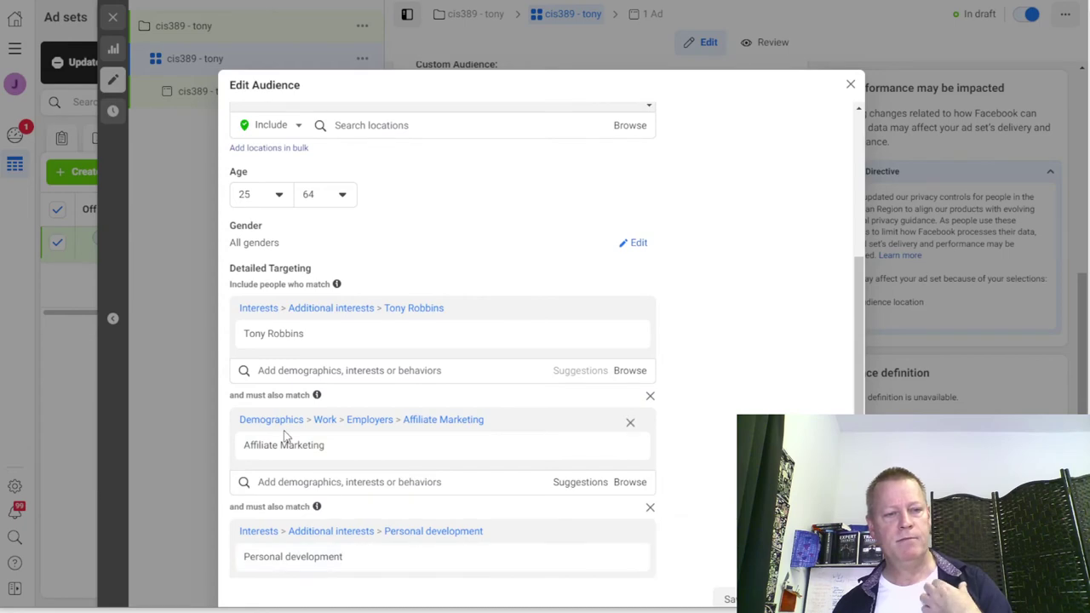
{"action": "mouse_move", "coordinate": [321, 404]}
{"action": "scroll", "coordinate": [434, 457], "scroll_direction": "down", "scroll_amount": 3}
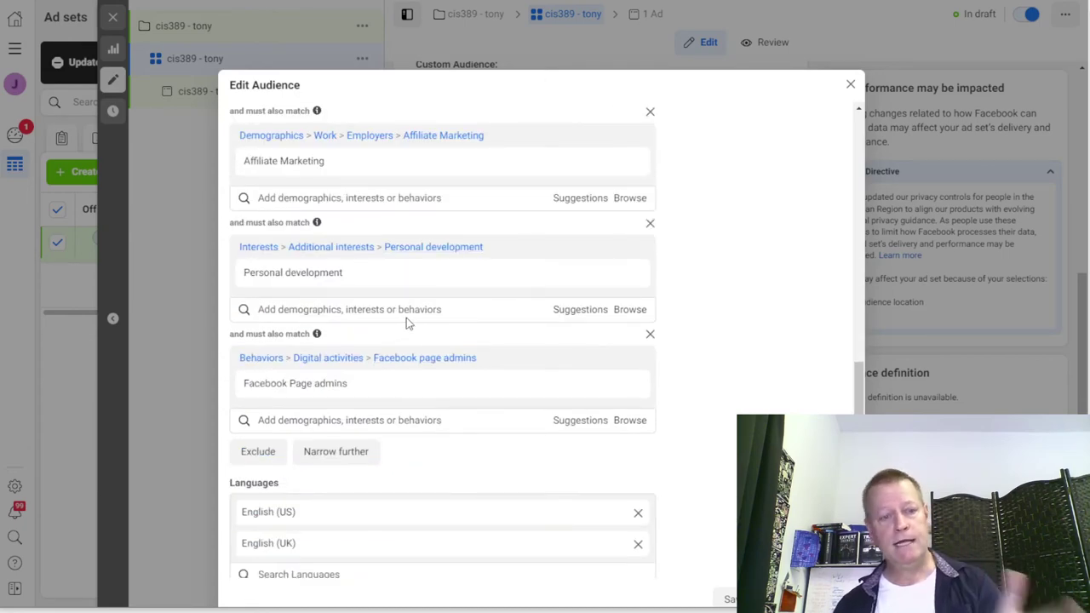
{"action": "scroll", "coordinate": [392, 371], "scroll_direction": "up", "scroll_amount": 1}
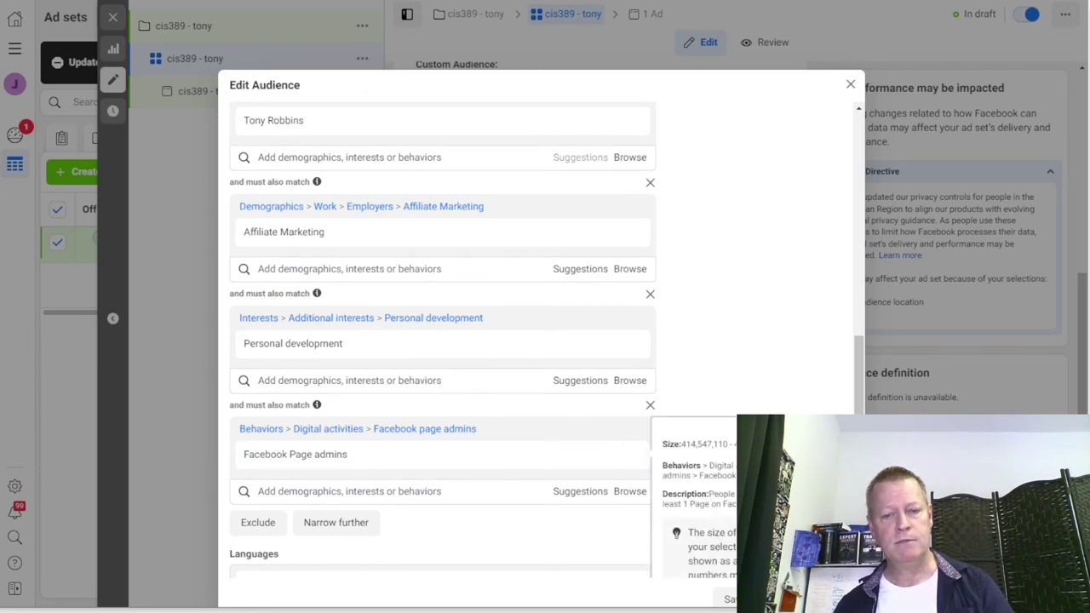
Save the edited audience as a new audience, dropping the word "copy" so it is named "Tony Fans 2022"
{"action": "left_click", "coordinate": [728, 556]}
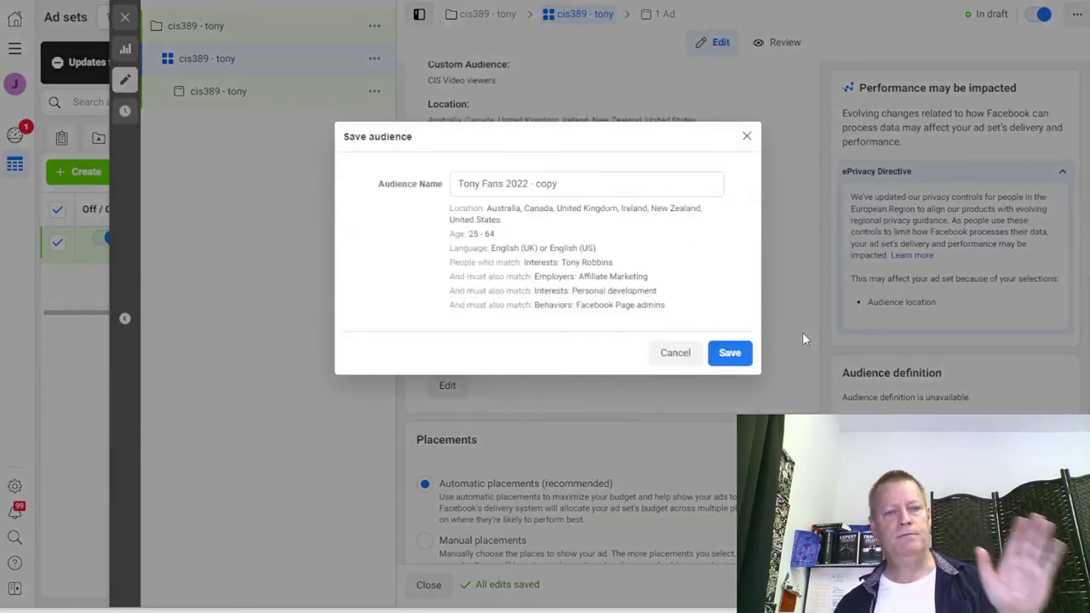
{"action": "double_click", "coordinate": [547, 184]}
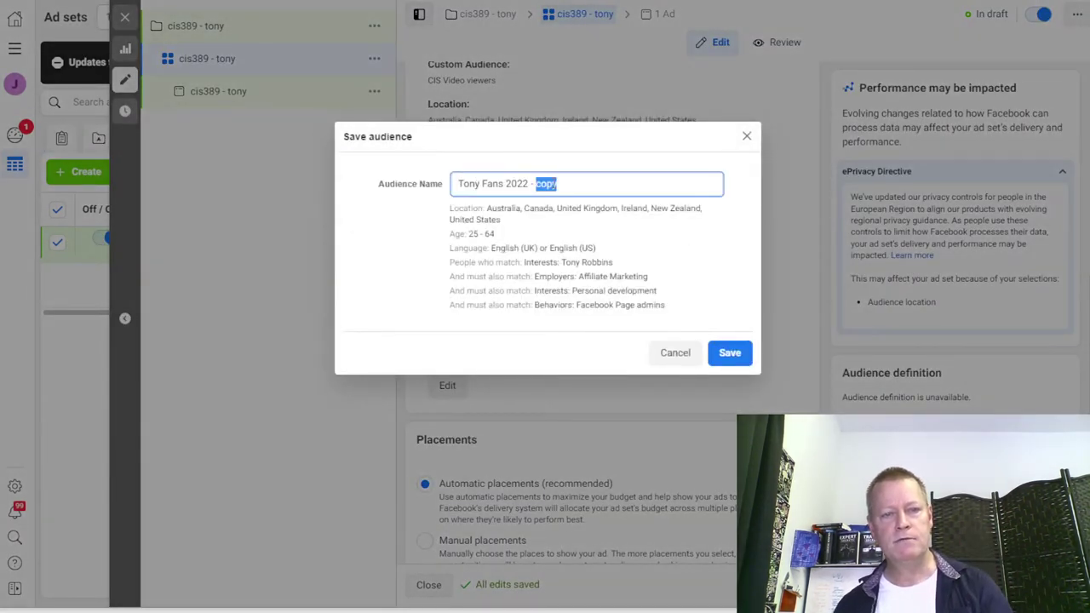
{"action": "key", "text": "BackSpace"}
{"action": "key", "text": "BackSpace"}
{"action": "key", "text": "BackSpace"}
{"action": "key", "text": "BackSpace"}
{"action": "left_click", "coordinate": [738, 358]}
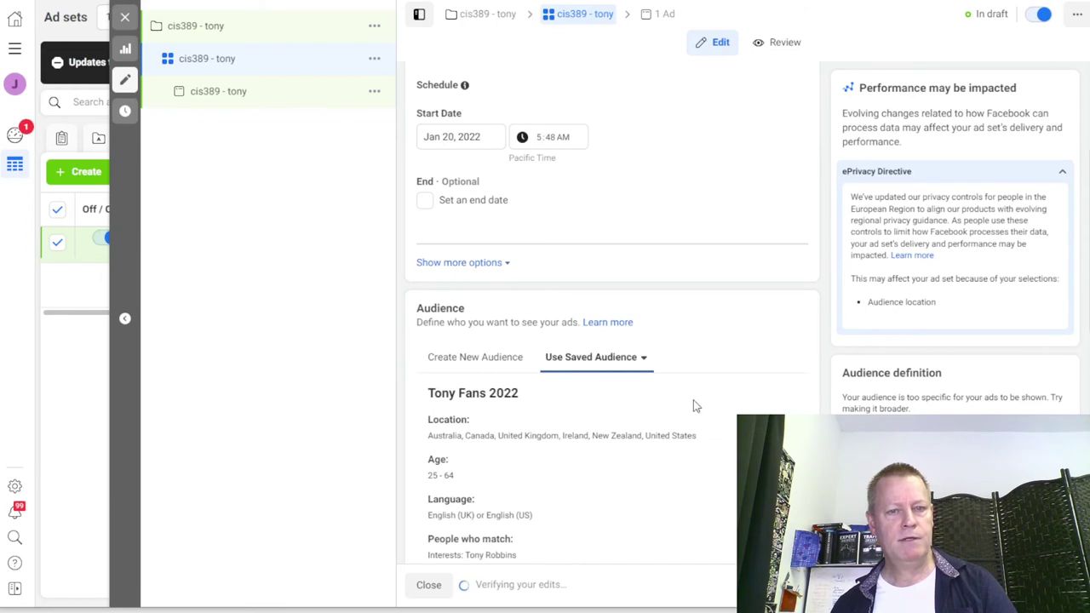
Switch the ad set to manual placements and exclude Instagram, Messenger and Audience Network, leaving only Facebook
{"action": "scroll", "coordinate": [591, 448], "scroll_direction": "down", "scroll_amount": 2}
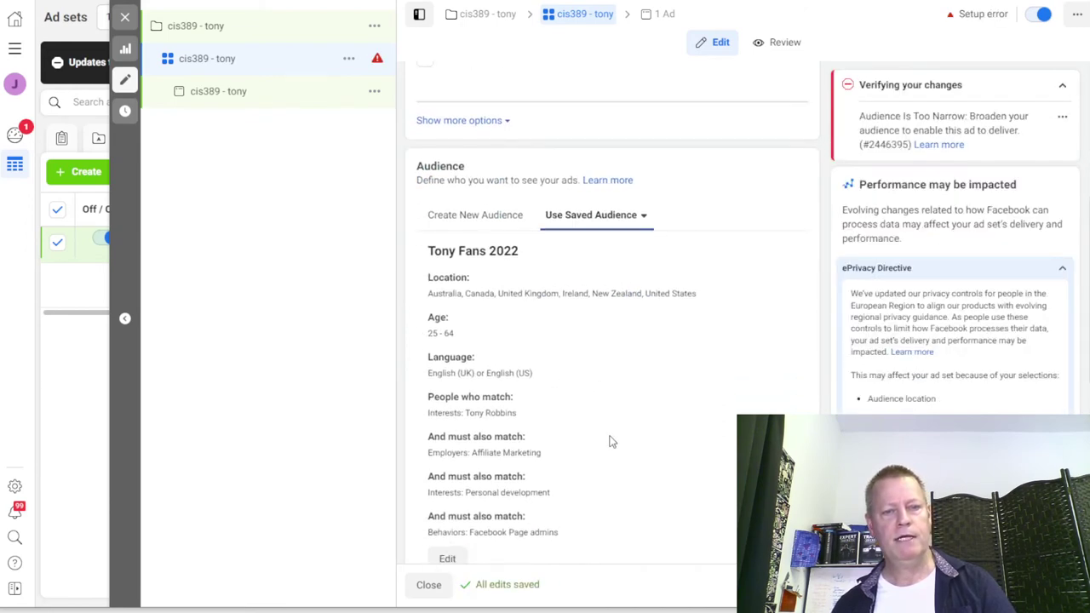
{"action": "scroll", "coordinate": [671, 402], "scroll_direction": "down", "scroll_amount": 6}
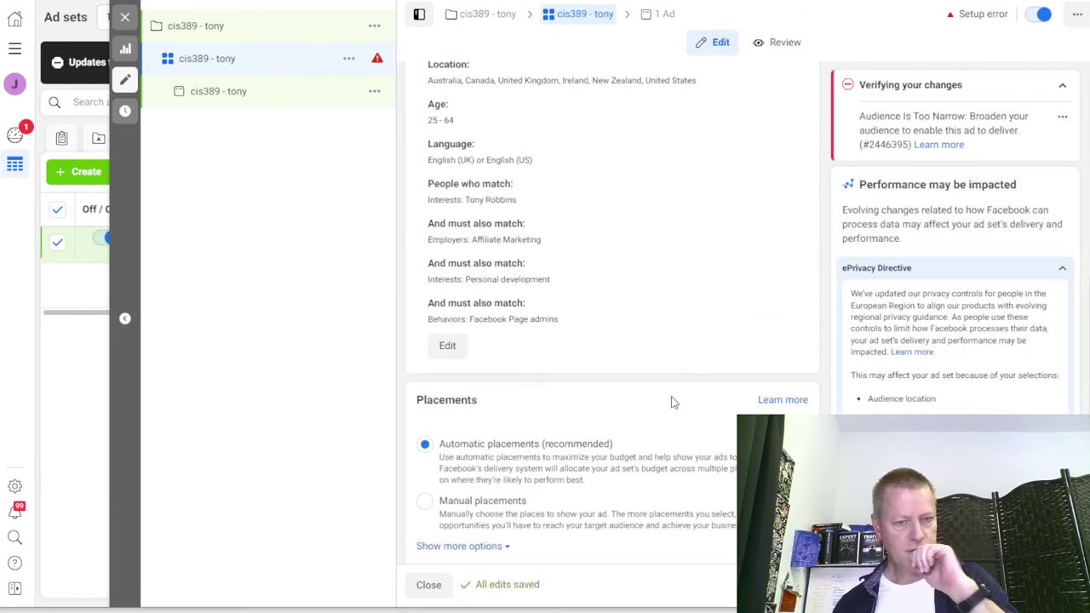
{"action": "scroll", "coordinate": [671, 402], "scroll_direction": "down", "scroll_amount": 3}
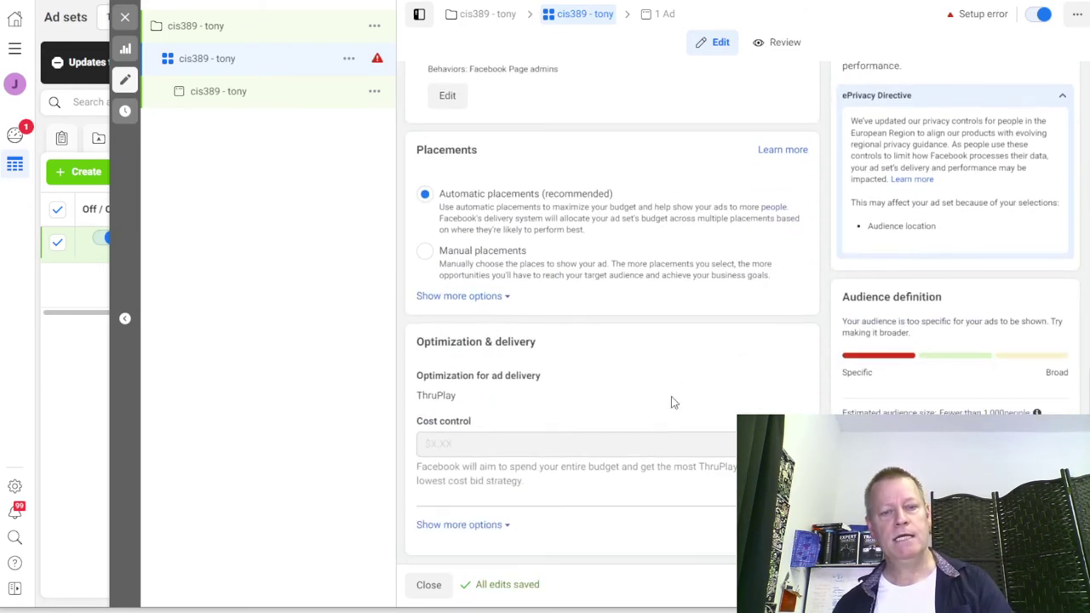
{"action": "left_click", "coordinate": [482, 250]}
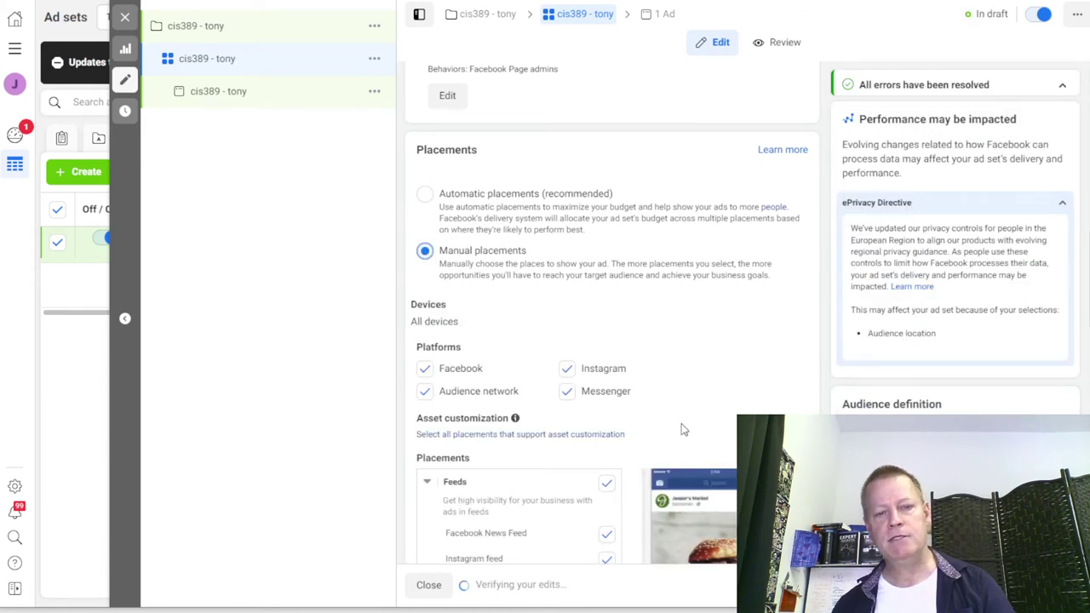
{"action": "scroll", "coordinate": [588, 272], "scroll_direction": "down", "scroll_amount": 2}
{"action": "left_click", "coordinate": [566, 226]}
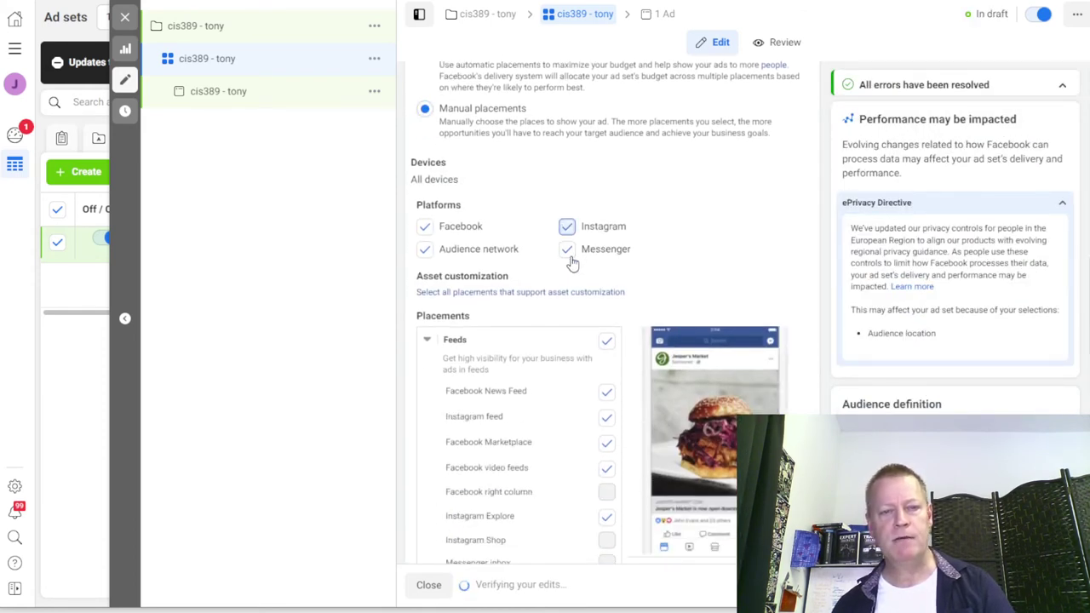
{"action": "left_click", "coordinate": [567, 248]}
{"action": "left_click", "coordinate": [428, 252]}
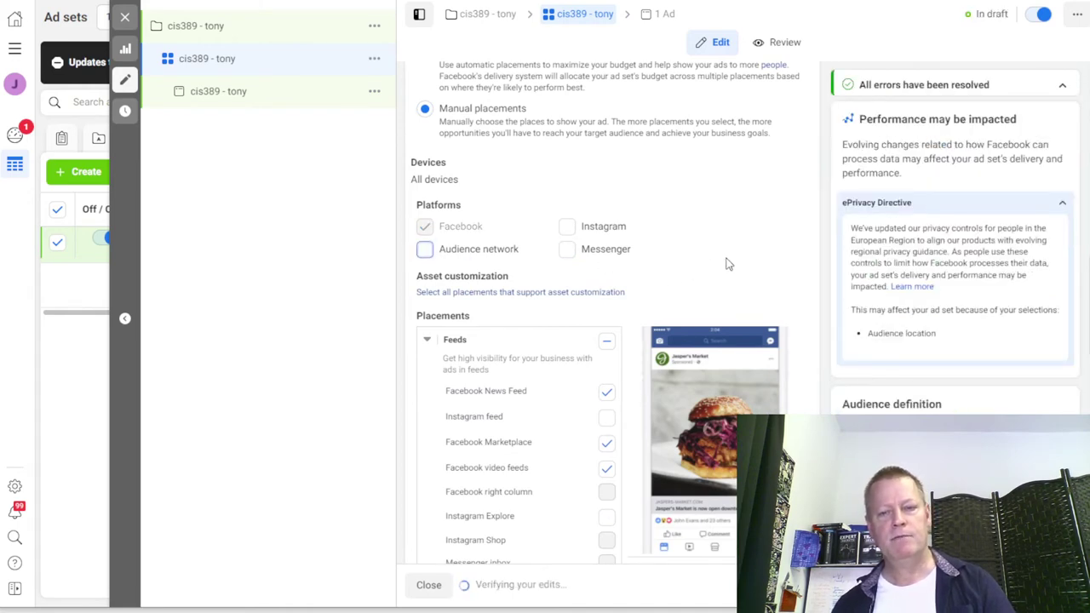
Review the individual Facebook placements, the audience-size error and the saved audience's targeting conditions
{"action": "scroll", "coordinate": [726, 312], "scroll_direction": "down", "scroll_amount": 3}
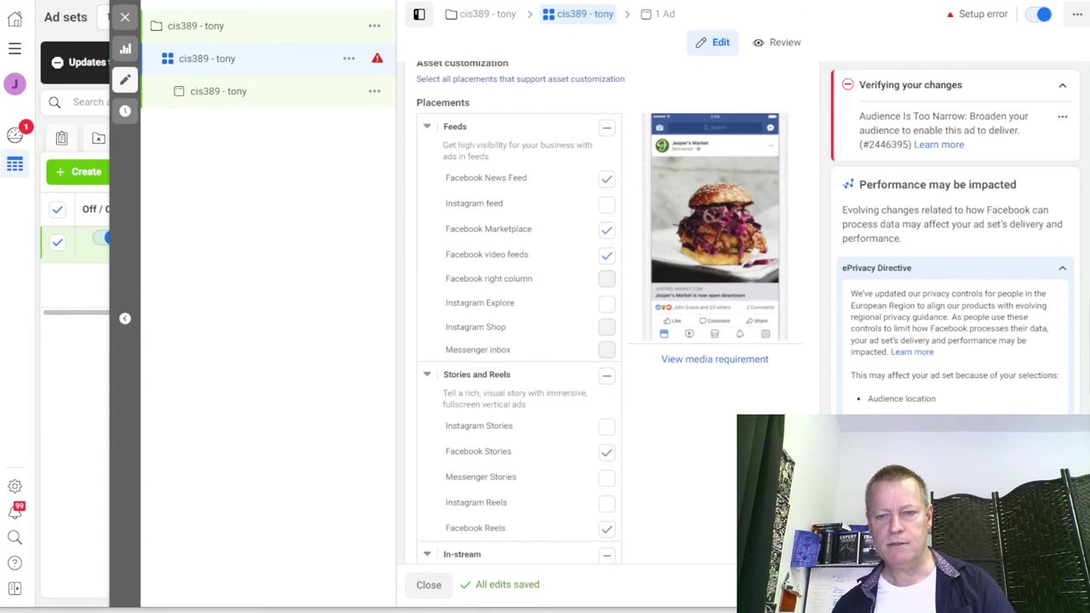
{"action": "scroll", "coordinate": [710, 460], "scroll_direction": "down", "scroll_amount": 3}
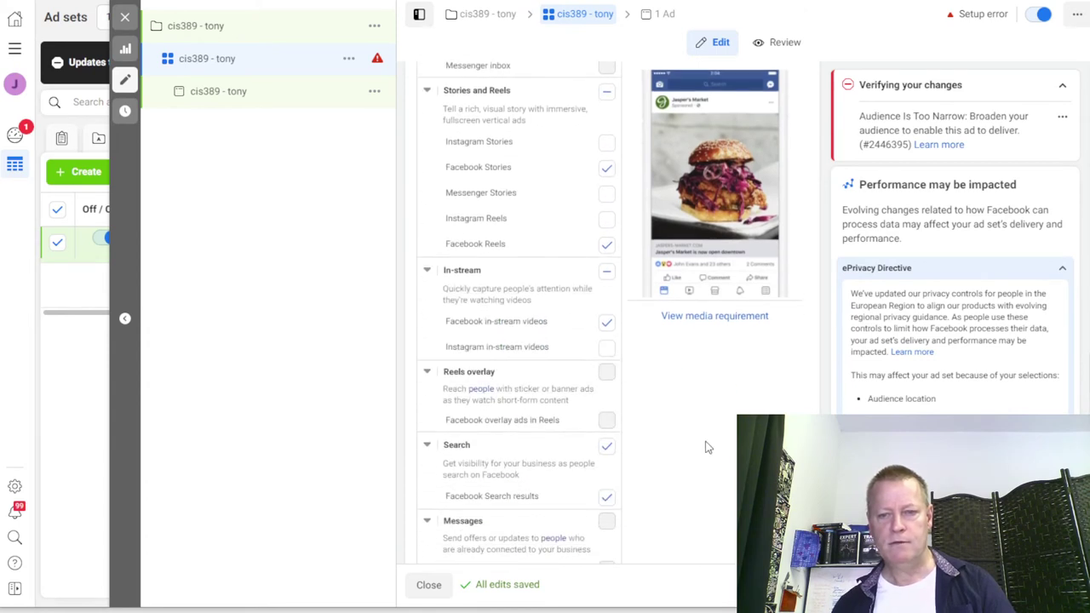
{"action": "scroll", "coordinate": [706, 447], "scroll_direction": "down", "scroll_amount": 3}
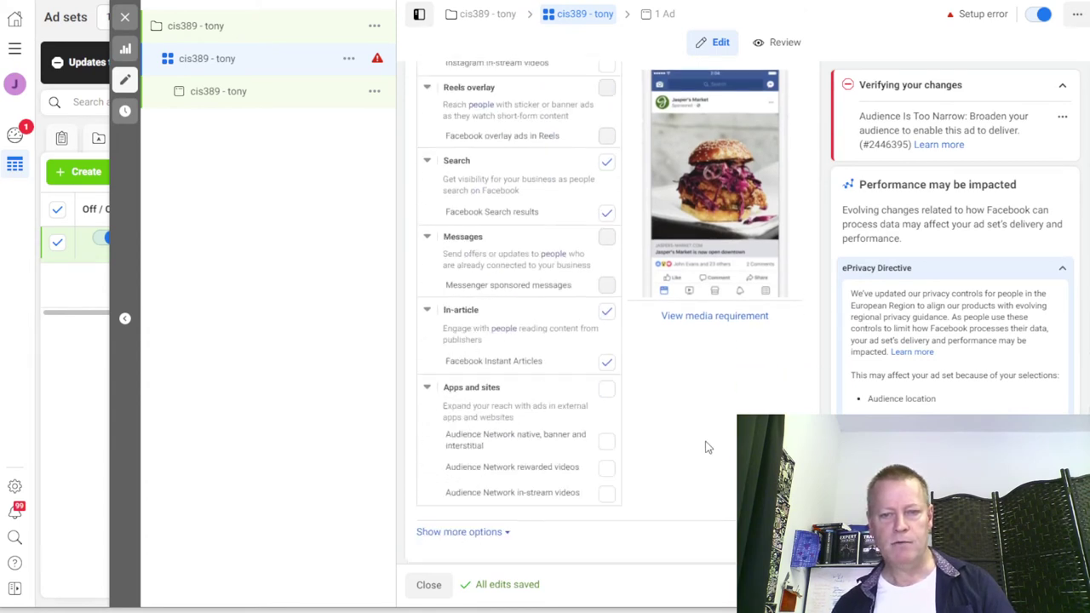
{"action": "scroll", "coordinate": [706, 447], "scroll_direction": "up", "scroll_amount": 10}
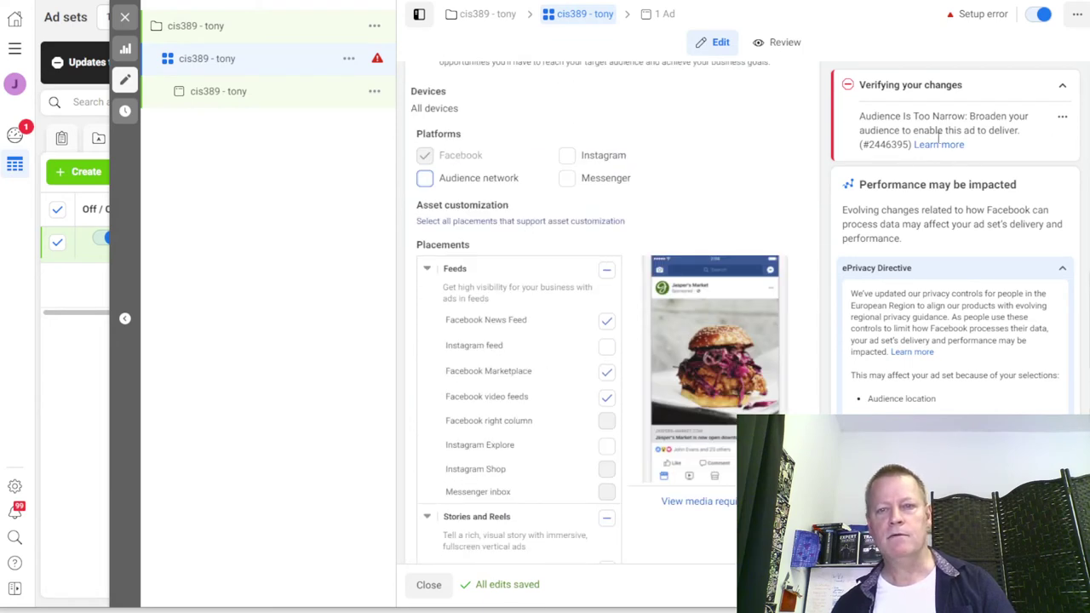
{"action": "scroll", "coordinate": [762, 240], "scroll_direction": "up", "scroll_amount": 8}
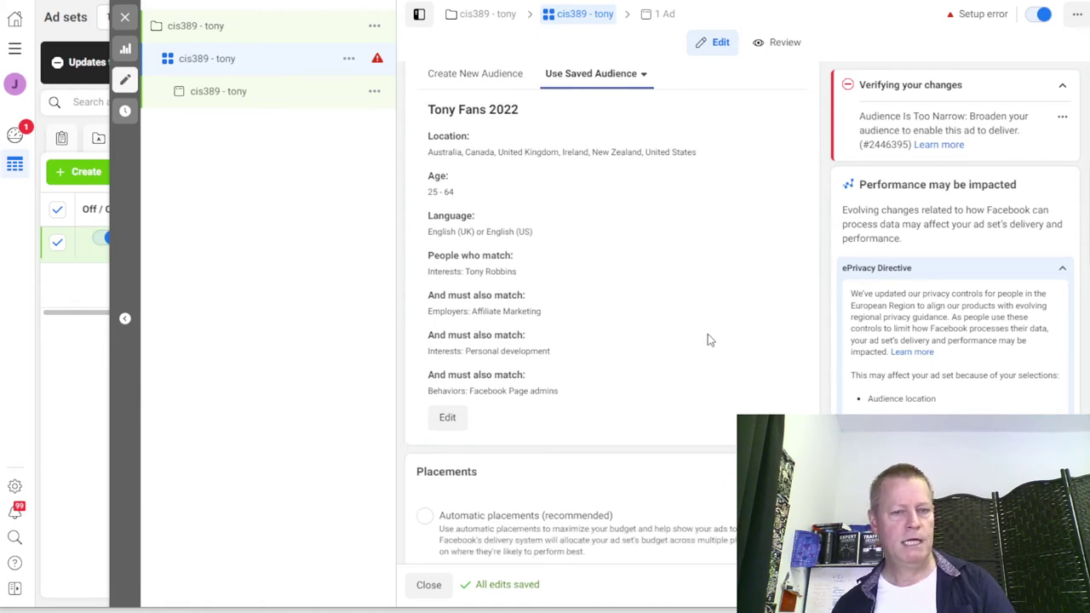
{"action": "scroll", "coordinate": [707, 335], "scroll_direction": "down", "scroll_amount": 3}
{"action": "scroll", "coordinate": [708, 339], "scroll_direction": "down", "scroll_amount": 10}
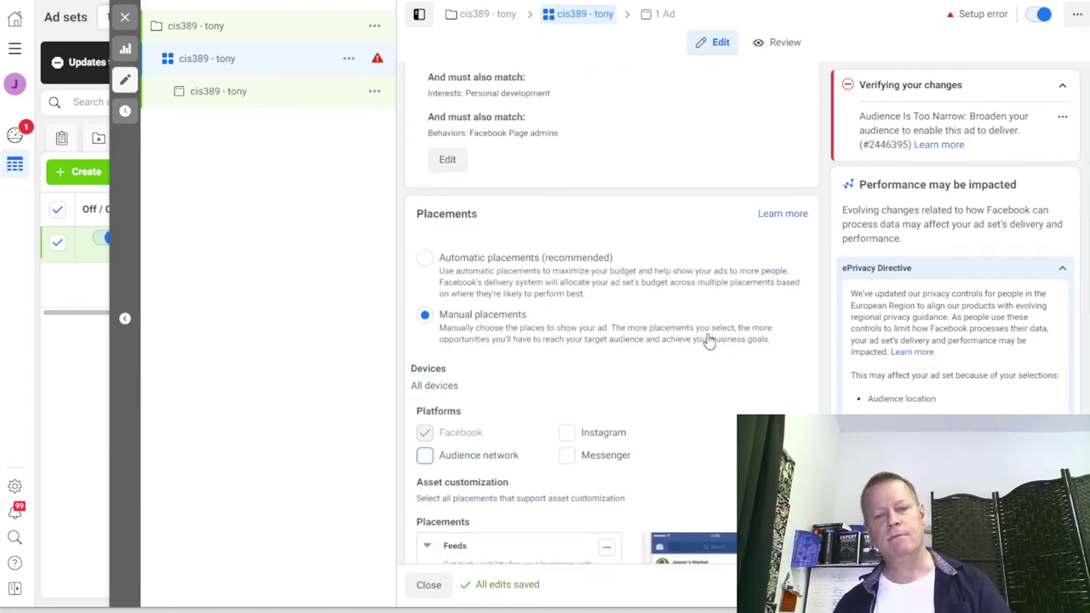
Move on to the ad "cis389 - tony" and set its ad setup to use an existing post
{"action": "scroll", "coordinate": [708, 339], "scroll_direction": "down", "scroll_amount": 5}
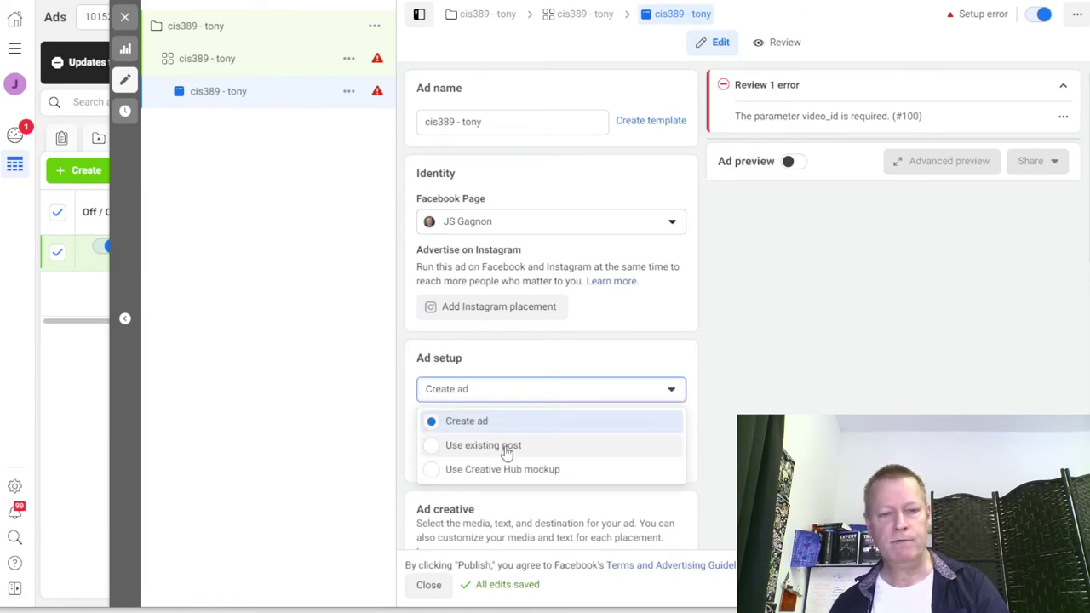
{"action": "left_click", "coordinate": [507, 449]}
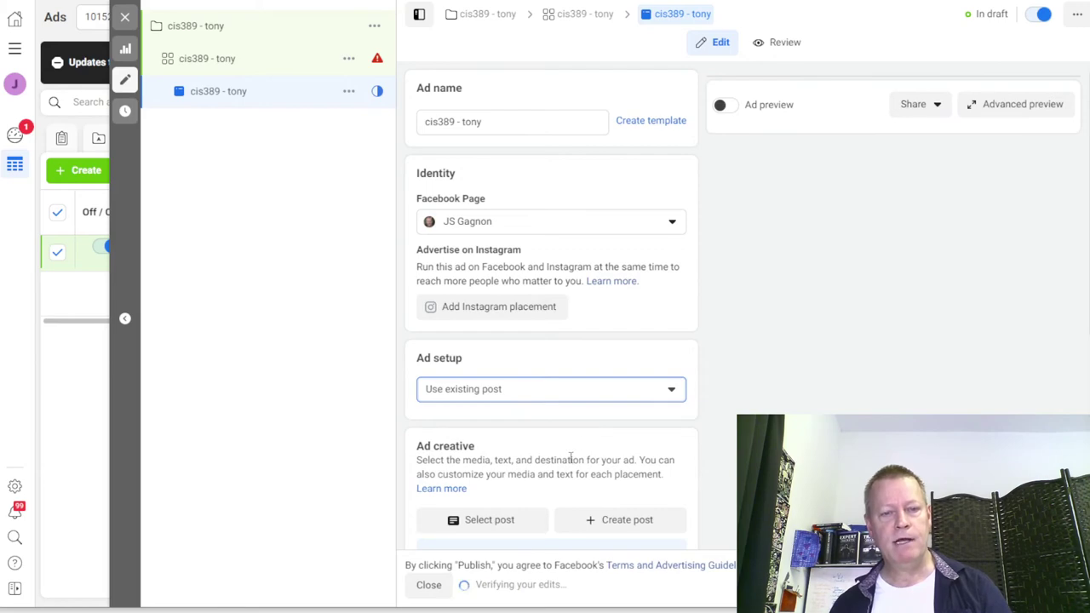
Open the post selection for the ad creative and look through the page's existing Facebook posts for the Group Hacker video
{"action": "scroll", "coordinate": [570, 443], "scroll_direction": "down", "scroll_amount": 3}
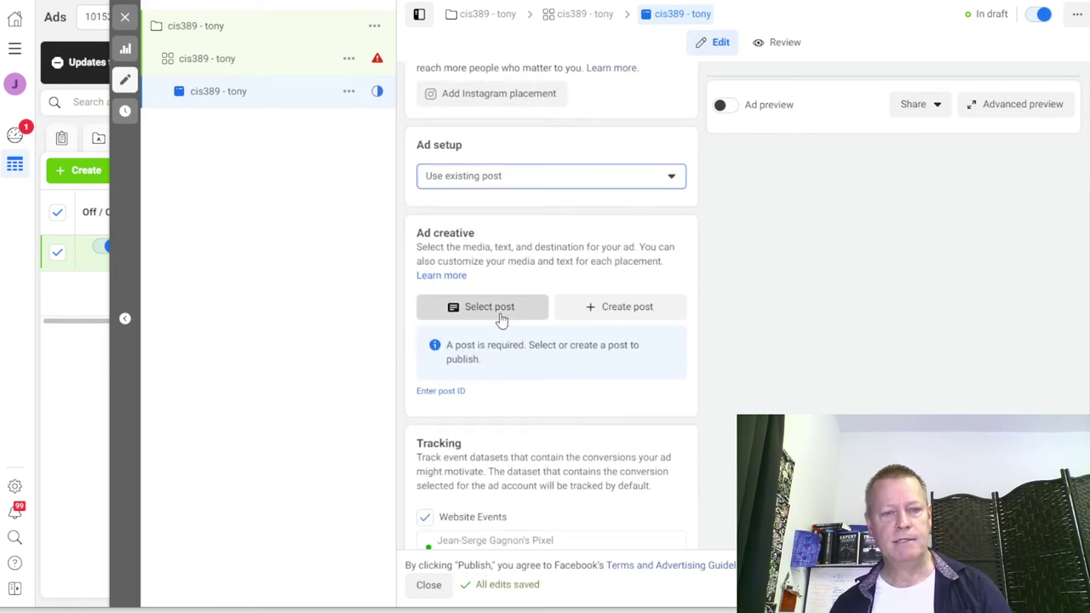
{"action": "left_click", "coordinate": [546, 300]}
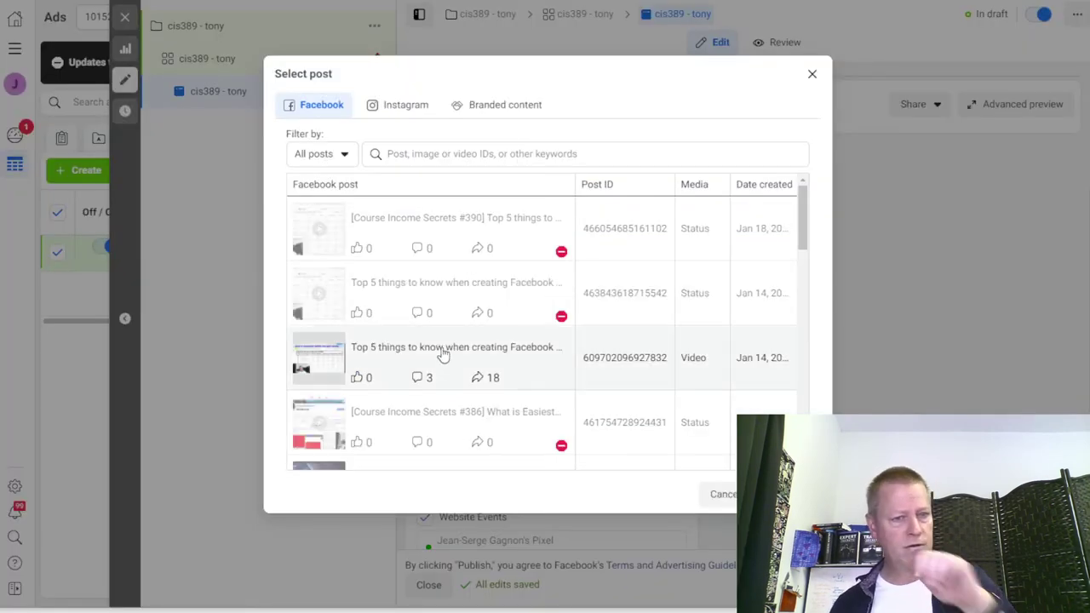
{"action": "scroll", "coordinate": [660, 326], "scroll_direction": "down", "scroll_amount": 5}
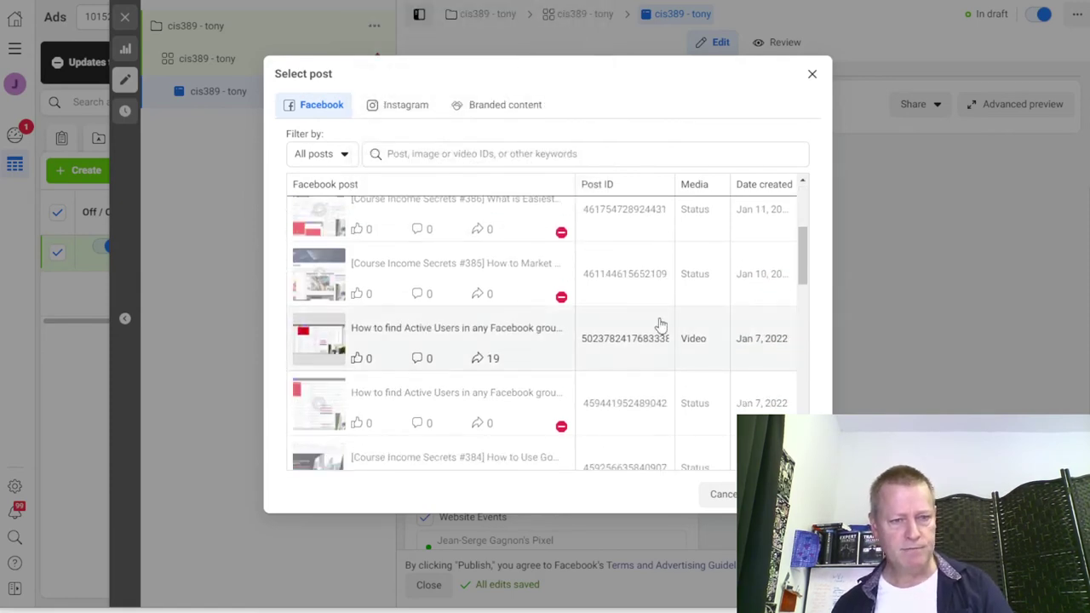
{"action": "mouse_move", "coordinate": [563, 358]}
{"action": "scroll", "coordinate": [610, 377], "scroll_direction": "down", "scroll_amount": 3}
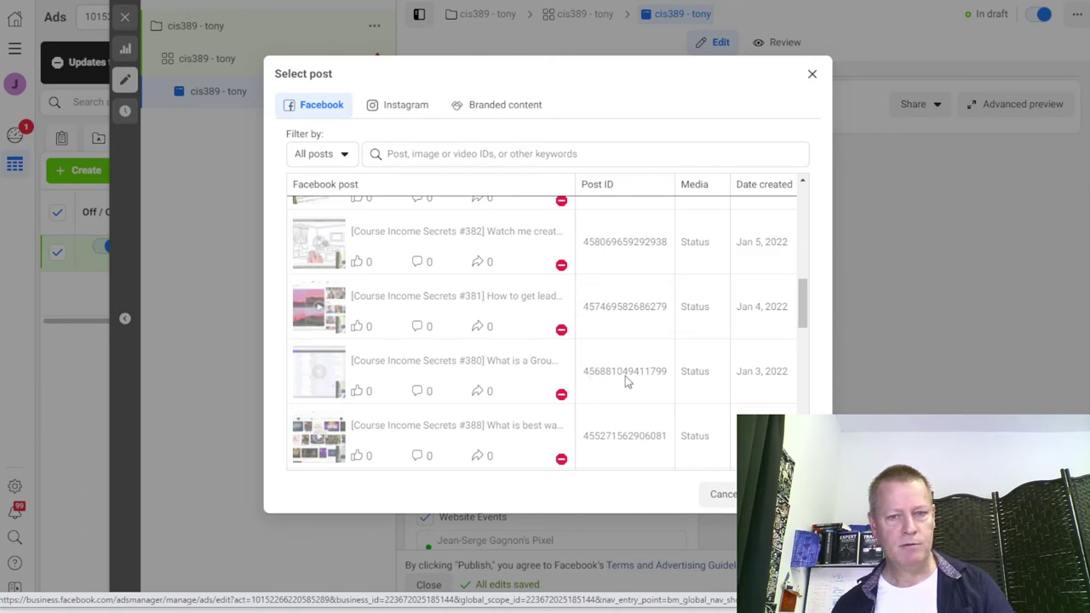
{"action": "left_click_drag", "start_coordinate": [803, 298], "coordinate": [803, 348]}
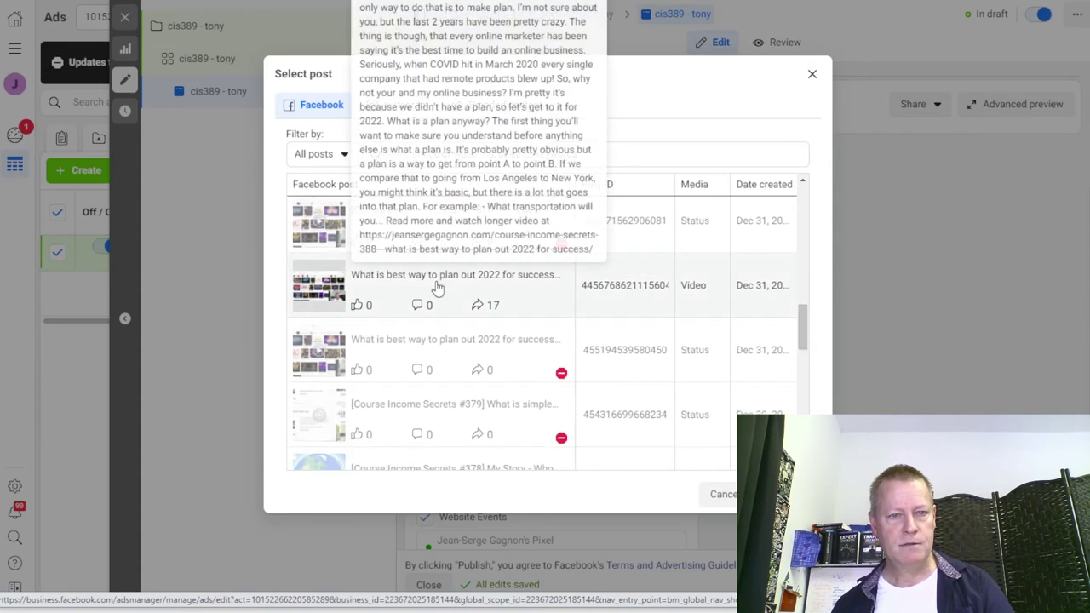
{"action": "scroll", "coordinate": [682, 306], "scroll_direction": "down", "scroll_amount": 2}
{"action": "scroll", "coordinate": [695, 305], "scroll_direction": "down", "scroll_amount": 2}
{"action": "scroll", "coordinate": [591, 348], "scroll_direction": "up", "scroll_amount": 1}
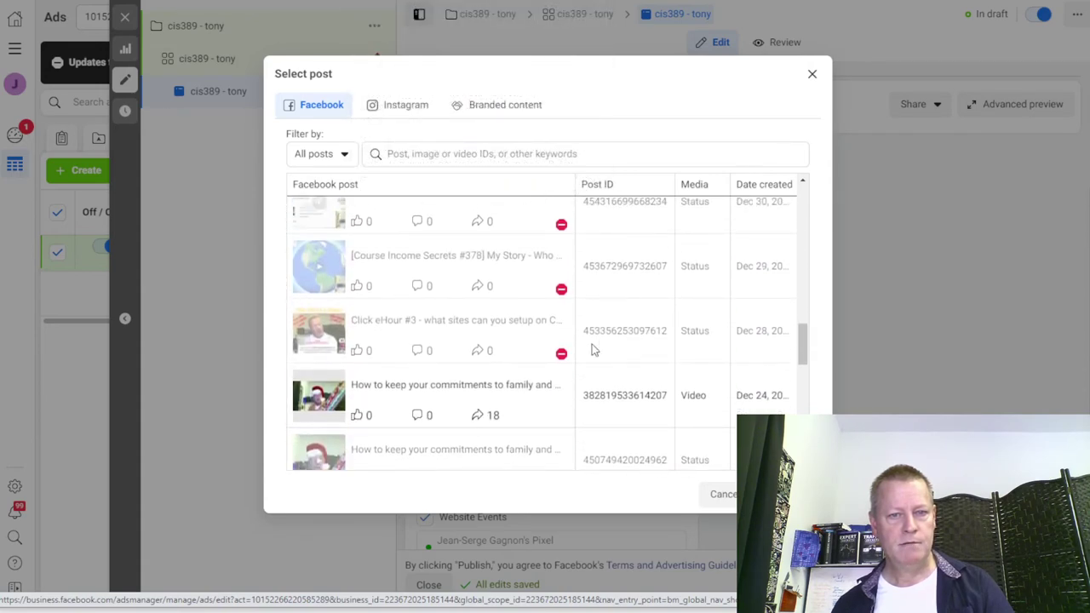
{"action": "scroll", "coordinate": [516, 414], "scroll_direction": "down", "scroll_amount": 3}
{"action": "scroll", "coordinate": [516, 414], "scroll_direction": "down", "scroll_amount": 1}
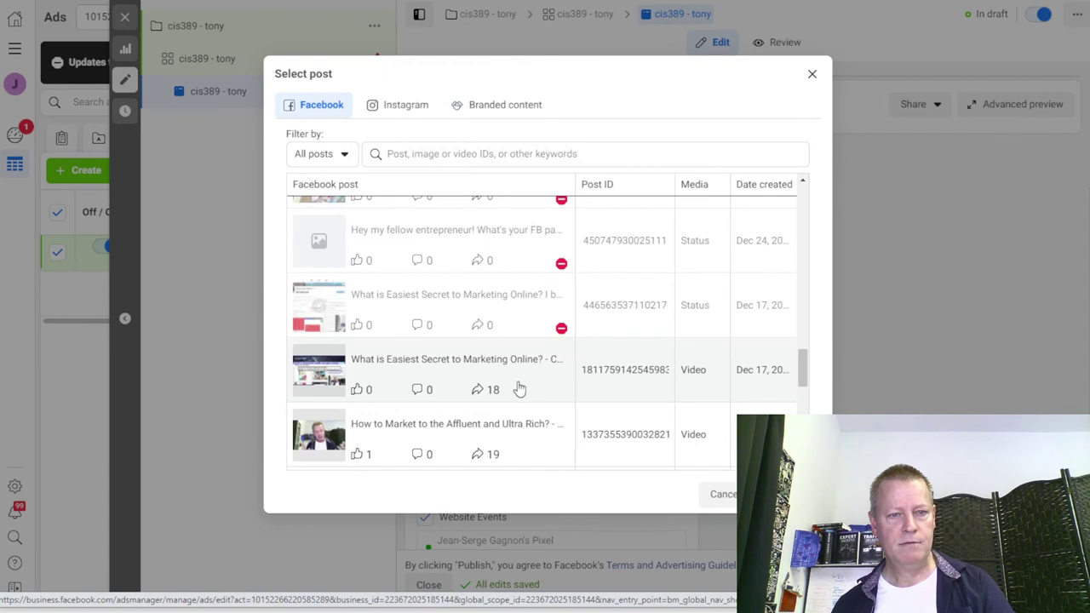
{"action": "scroll", "coordinate": [518, 384], "scroll_direction": "down", "scroll_amount": 2}
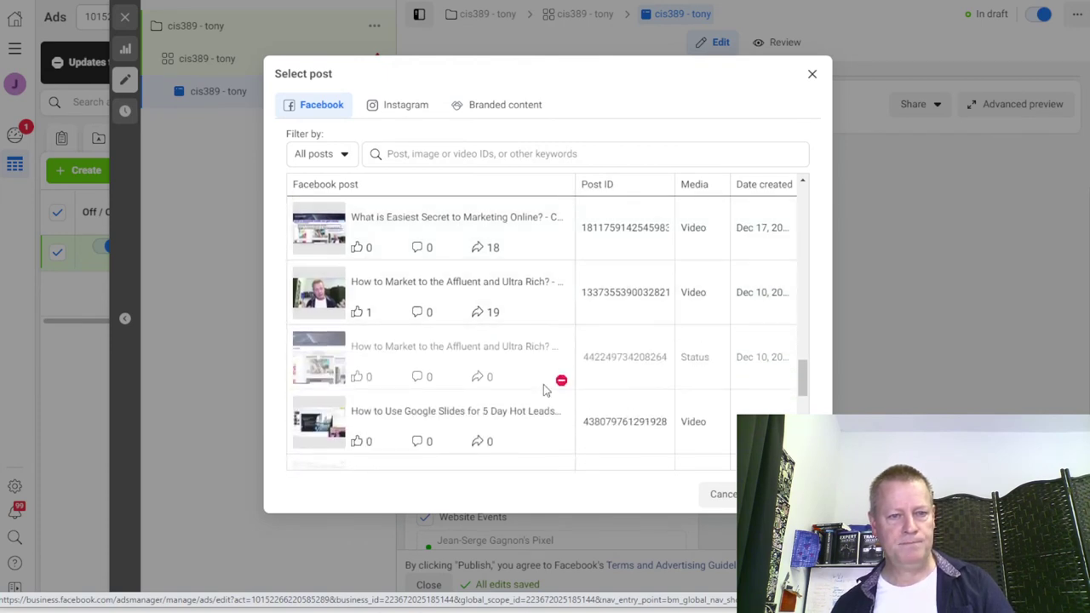
{"action": "scroll", "coordinate": [543, 388], "scroll_direction": "down", "scroll_amount": 1}
{"action": "scroll", "coordinate": [620, 357], "scroll_direction": "down", "scroll_amount": 3}
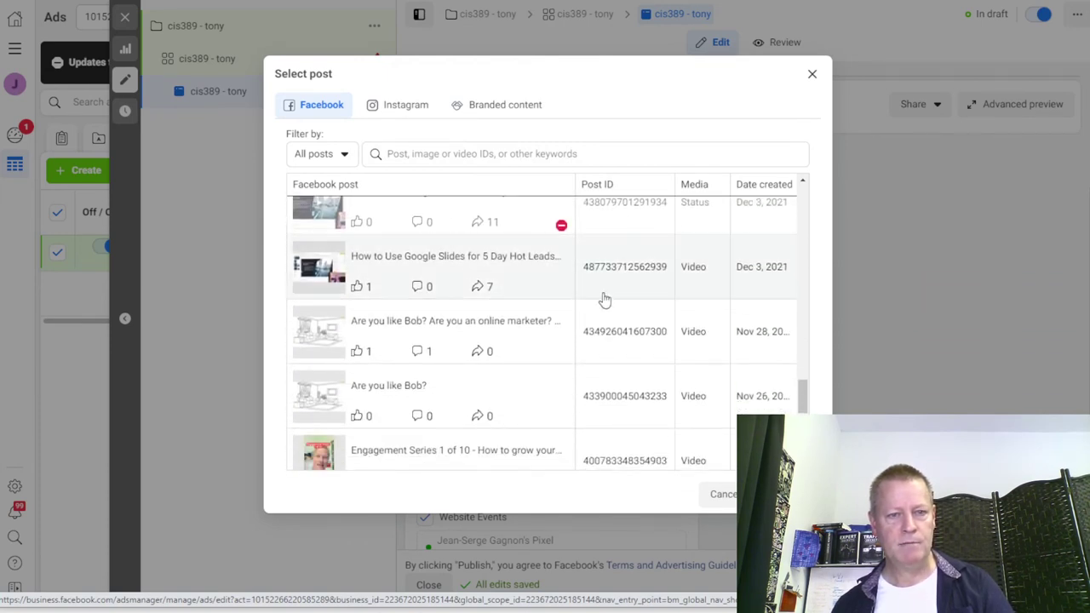
{"action": "scroll", "coordinate": [519, 348], "scroll_direction": "down", "scroll_amount": 1}
{"action": "scroll", "coordinate": [519, 348], "scroll_direction": "down", "scroll_amount": 6}
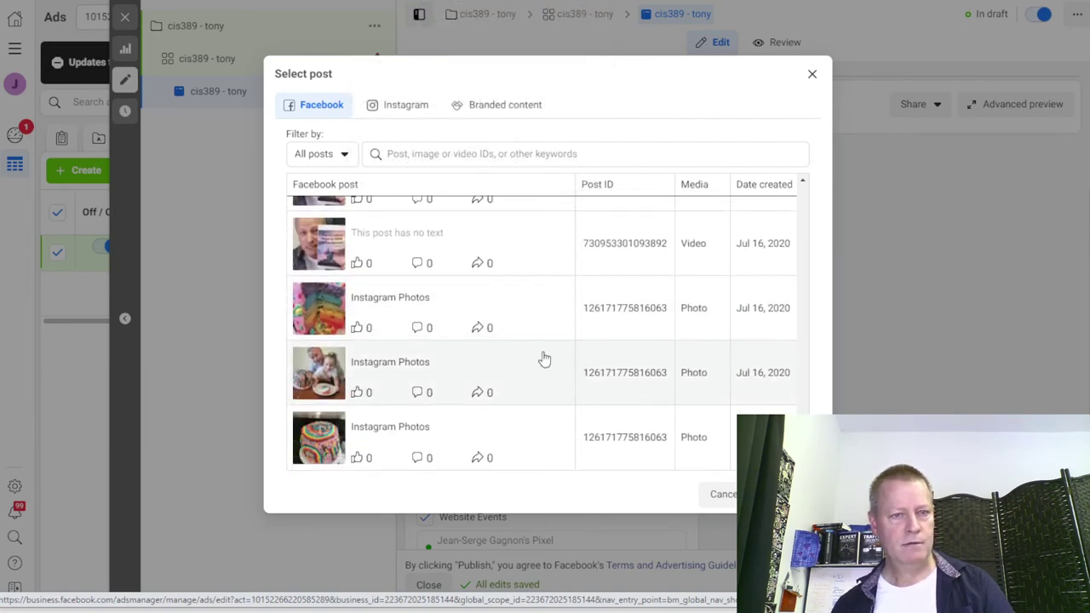
{"action": "scroll", "coordinate": [541, 332], "scroll_direction": "up", "scroll_amount": 6}
{"action": "scroll", "coordinate": [541, 332], "scroll_direction": "down", "scroll_amount": 6}
Search the existing posts for "cis380", and replace the search with "group hacker"
{"action": "left_click", "coordinate": [436, 154]}
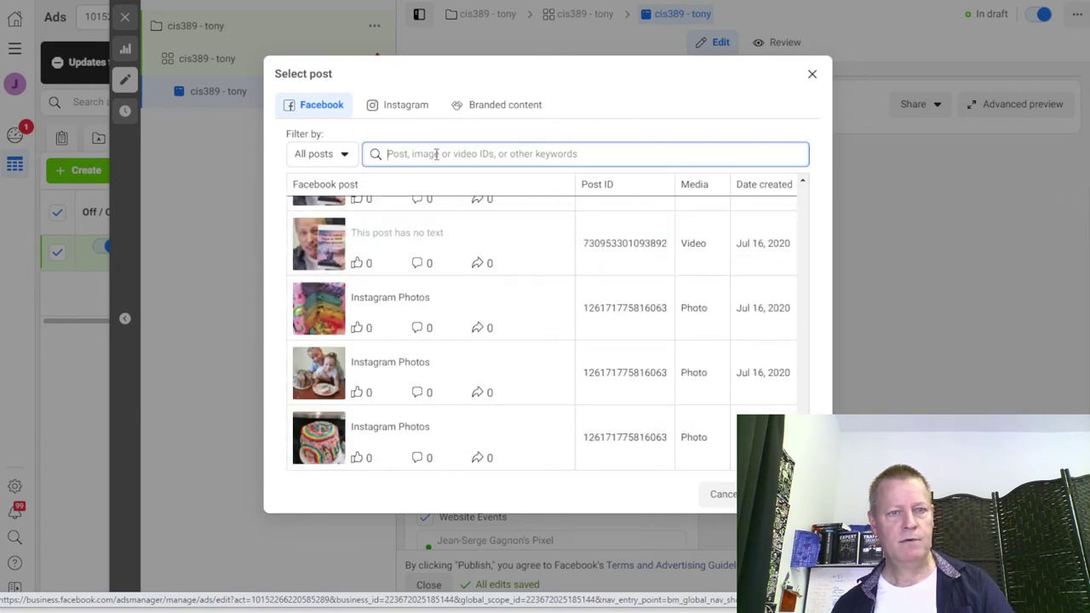
{"action": "type", "text": "ci"}
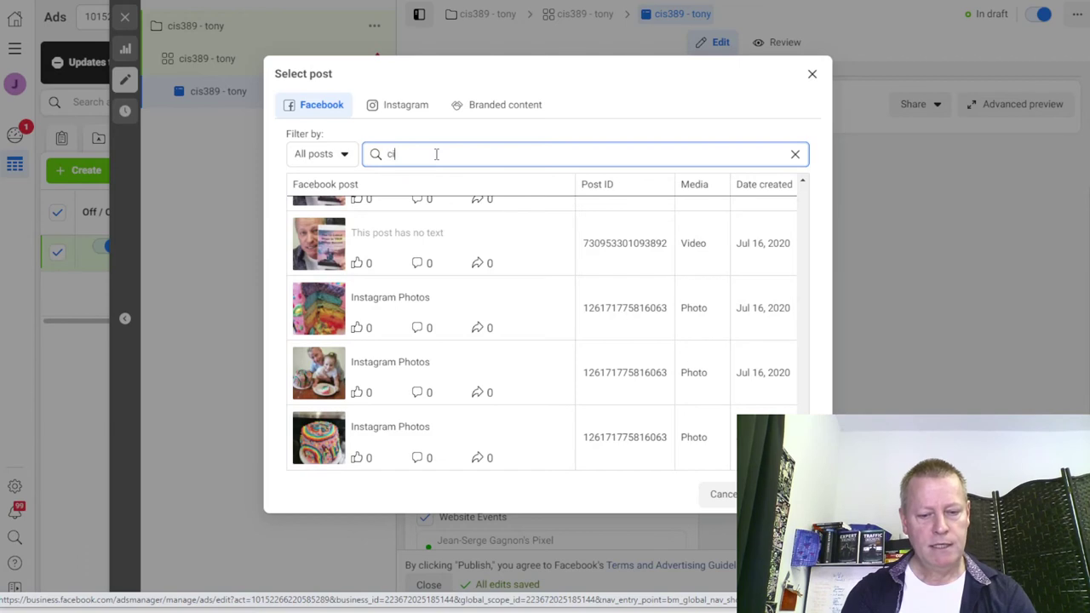
{"action": "type", "text": "s389"}
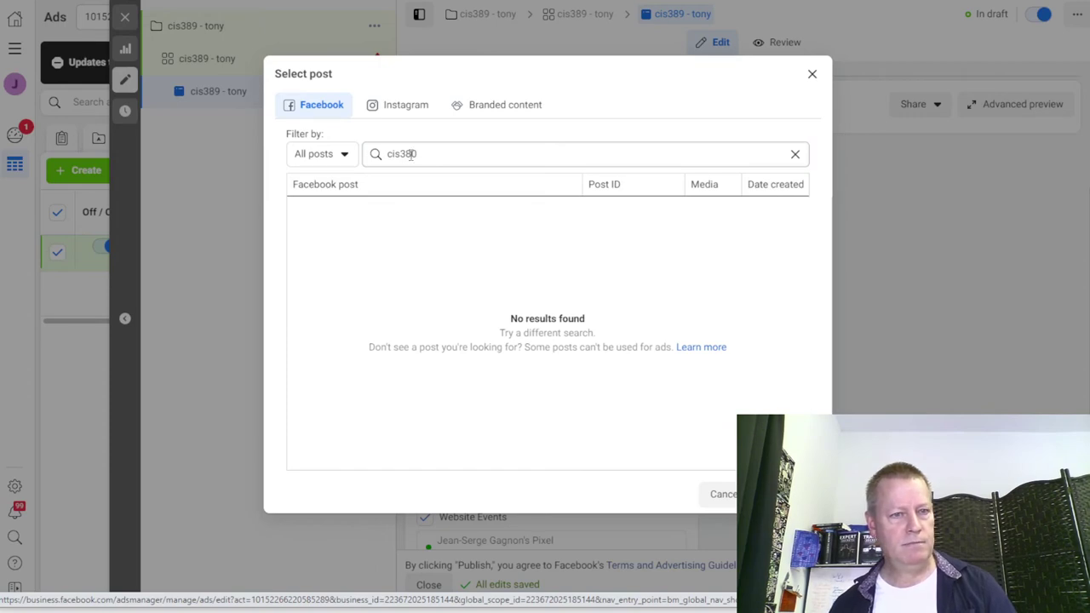
{"action": "double_click", "coordinate": [407, 159]}
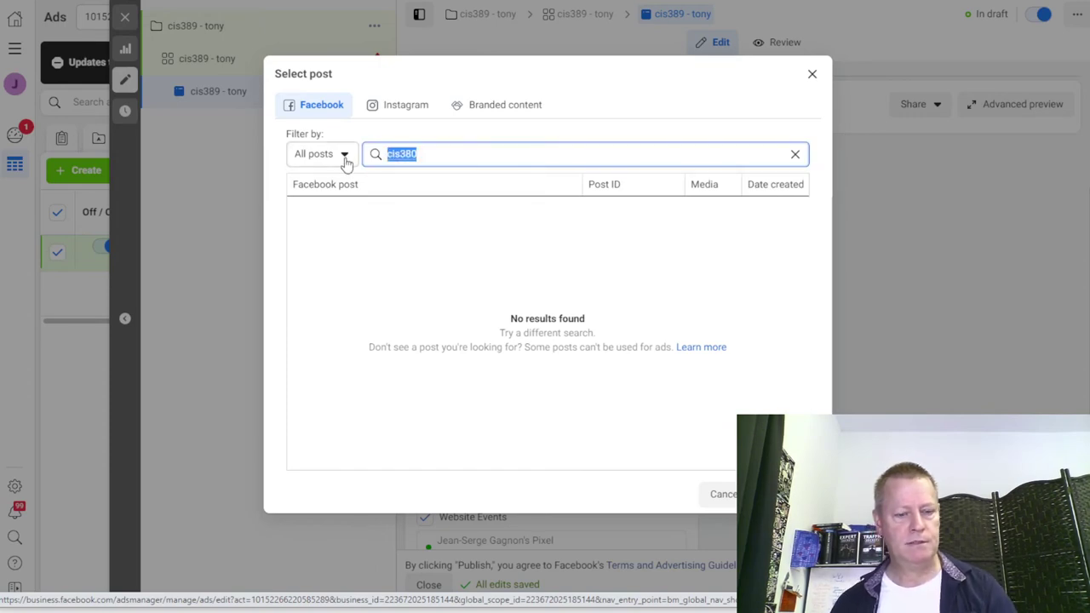
{"action": "type", "text": "group hacker"}
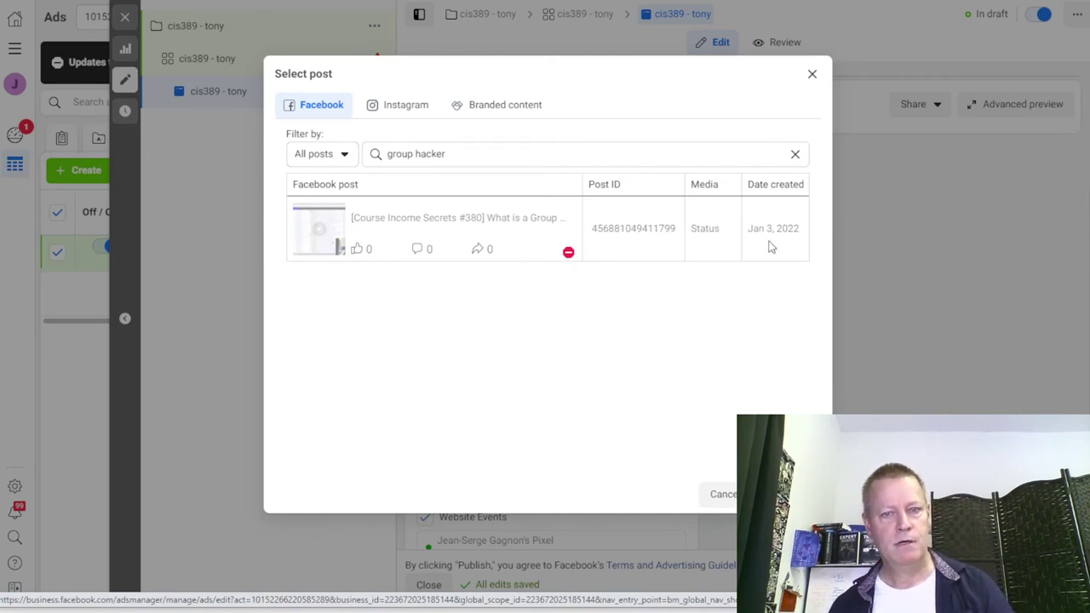
Filter the "group hacker" search to published posts and leave the post selection without choosing a post
{"action": "left_click", "coordinate": [346, 153]}
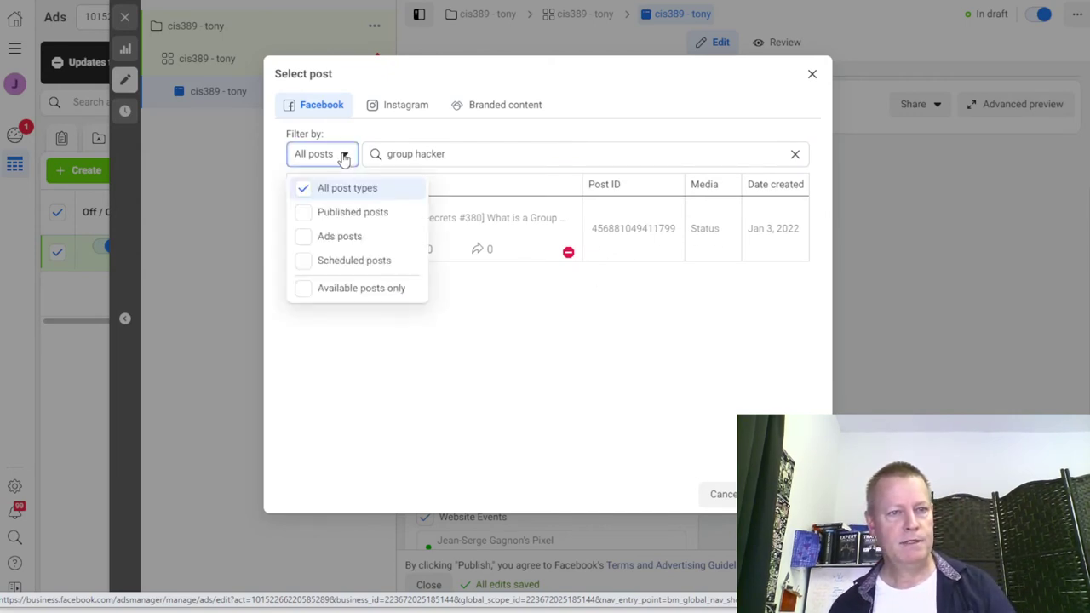
{"action": "double_click", "coordinate": [347, 214]}
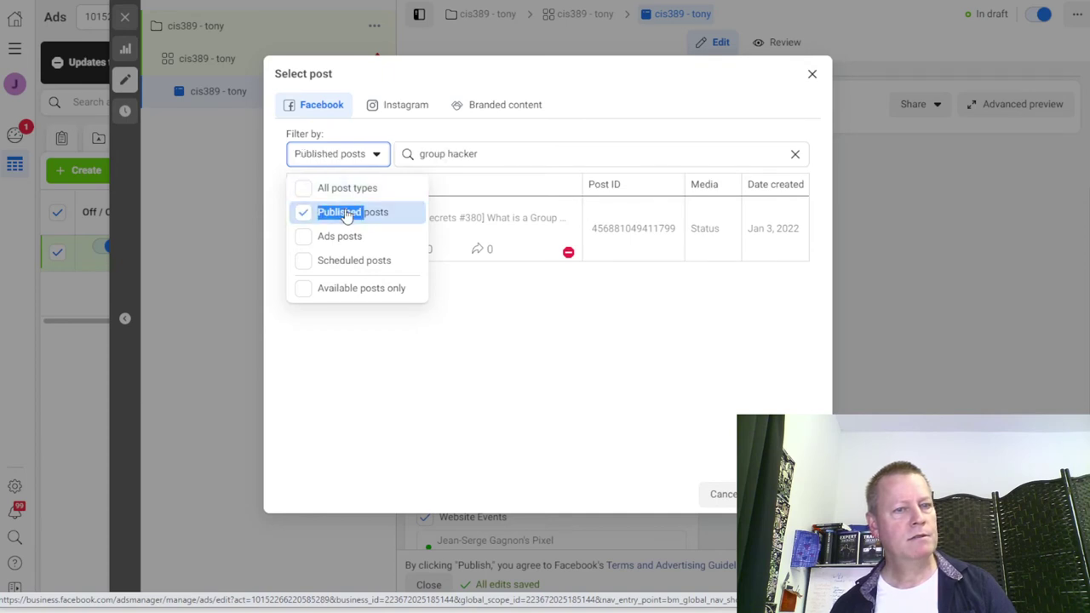
{"action": "left_click", "coordinate": [465, 338]}
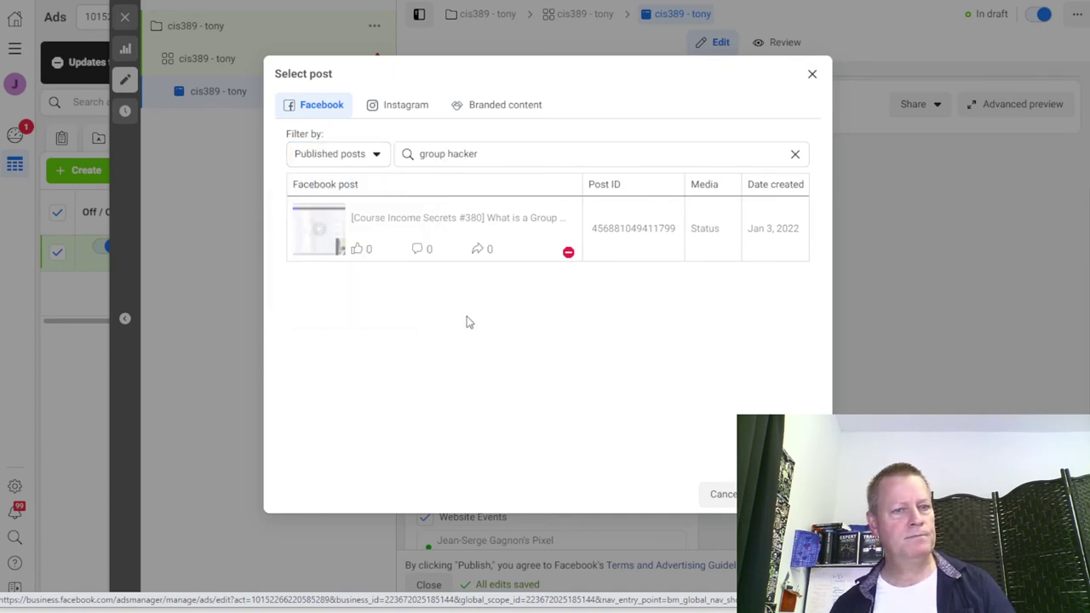
{"action": "left_click", "coordinate": [489, 155]}
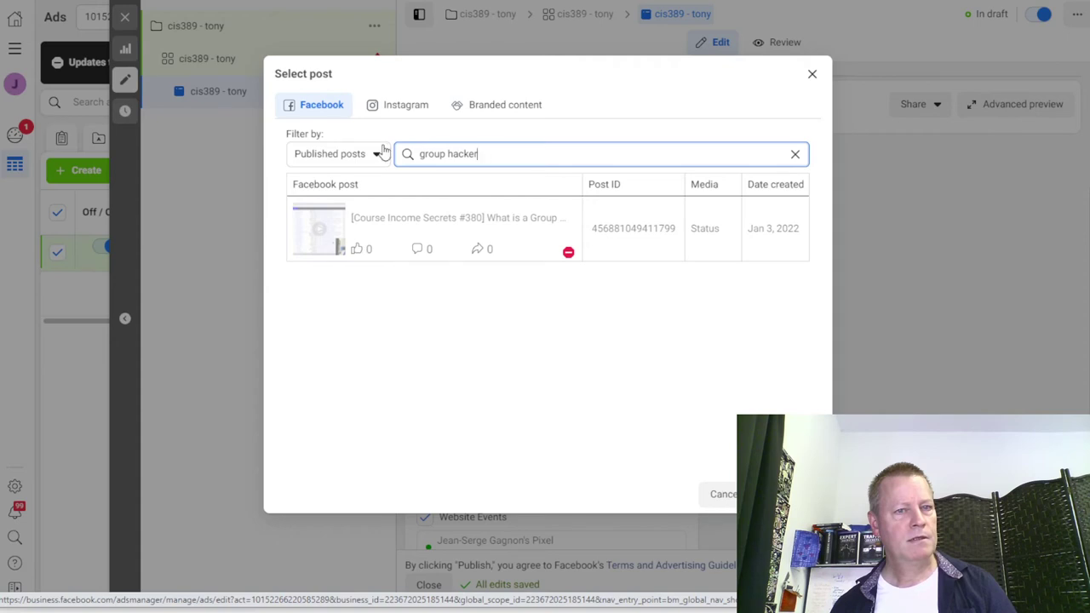
{"action": "left_click", "coordinate": [722, 494]}
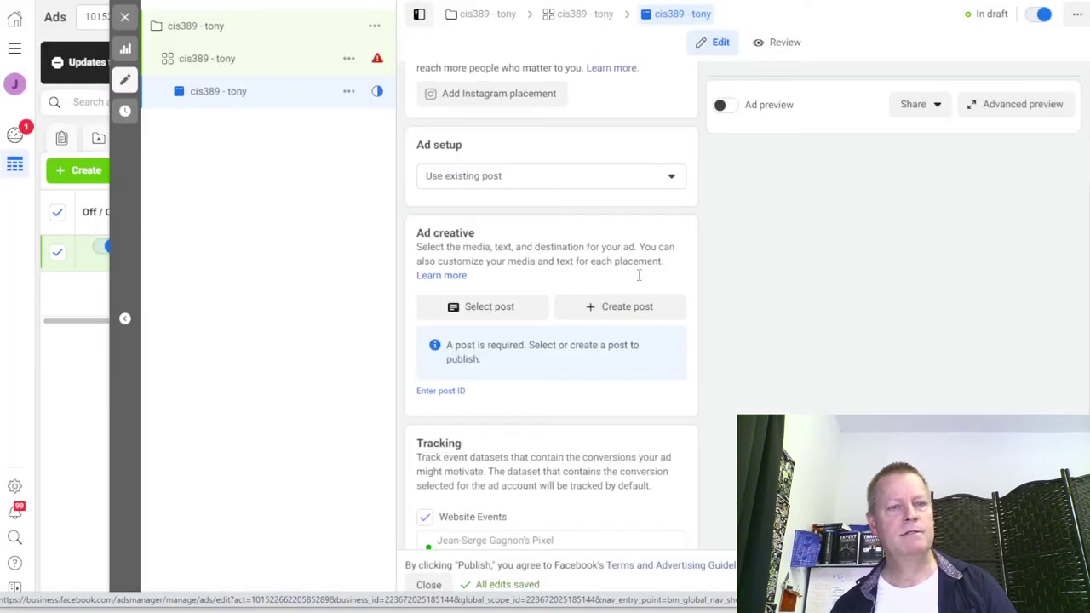
{"action": "left_click", "coordinate": [491, 305]}
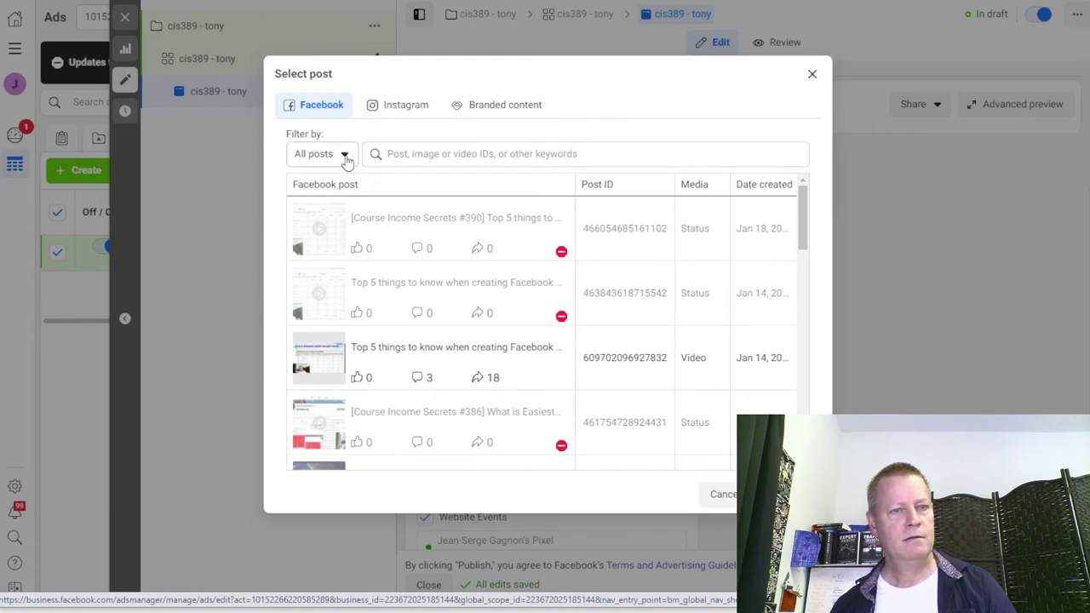
{"action": "left_click", "coordinate": [722, 494]}
{"action": "scroll", "coordinate": [624, 335], "scroll_direction": "up", "scroll_amount": 2}
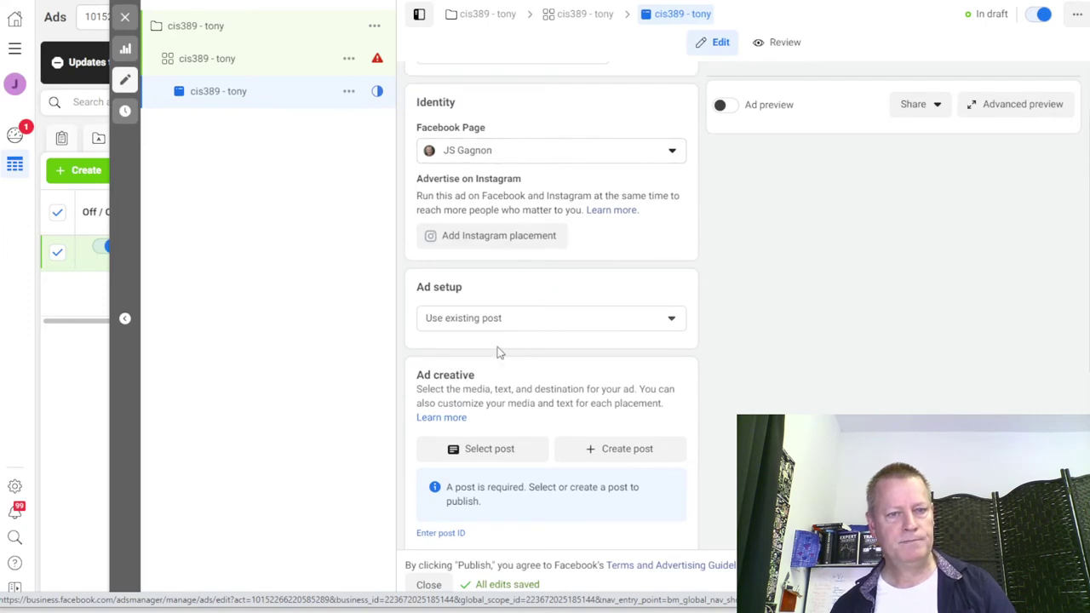
{"action": "scroll", "coordinate": [619, 345], "scroll_direction": "down", "scroll_amount": 2}
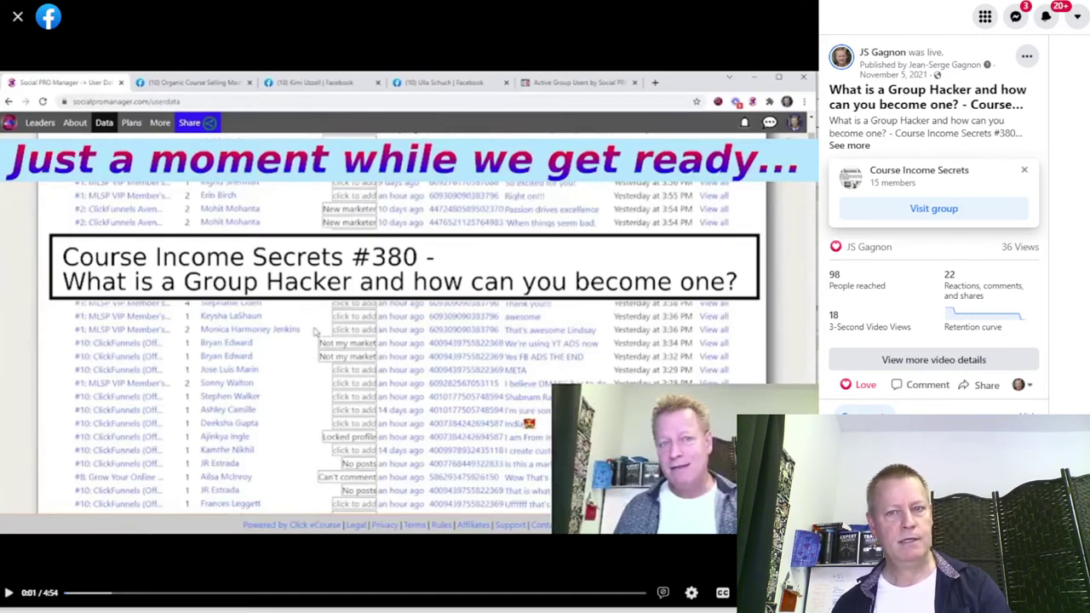
Switch to the Facebook page of the "What is a Group Hacker and how can you become one?" video and check its options
{"action": "left_click", "coordinate": [1027, 56]}
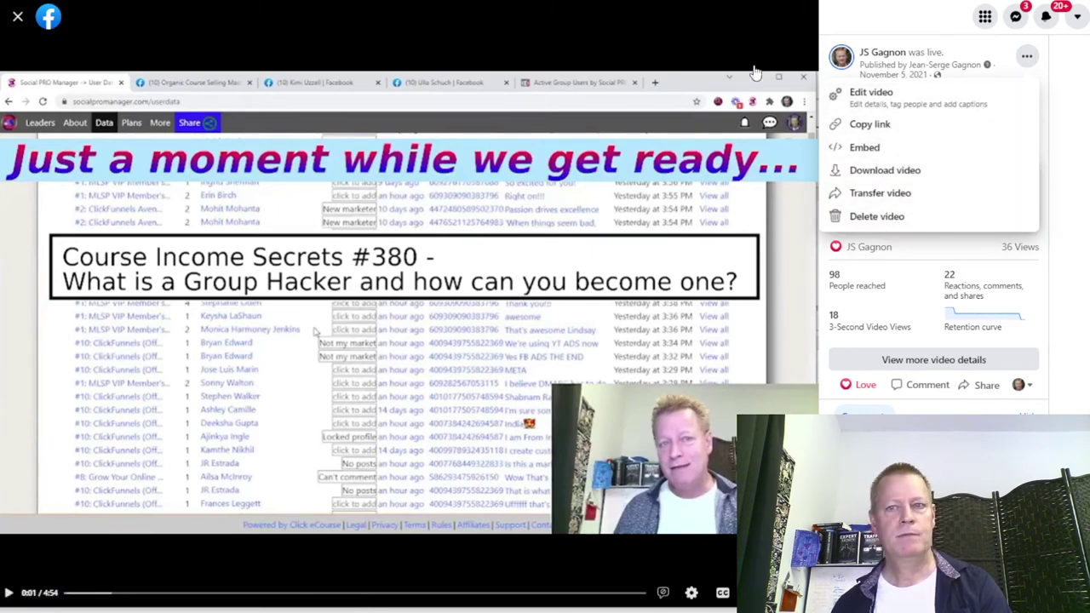
{"action": "left_click", "coordinate": [1077, 18]}
{"action": "left_click", "coordinate": [1078, 18]}
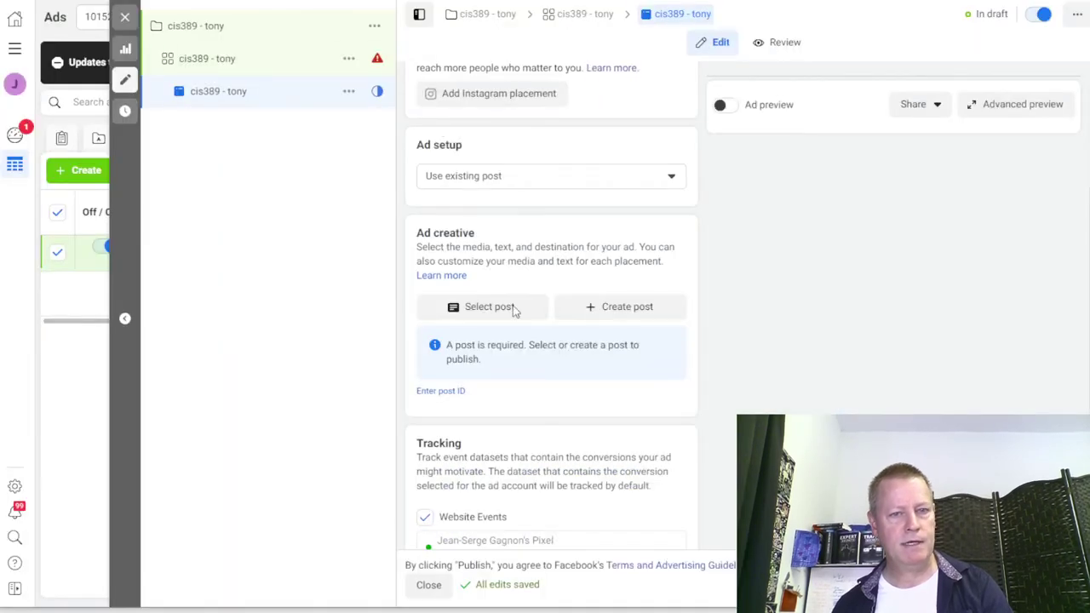
{"action": "left_click", "coordinate": [478, 311]}
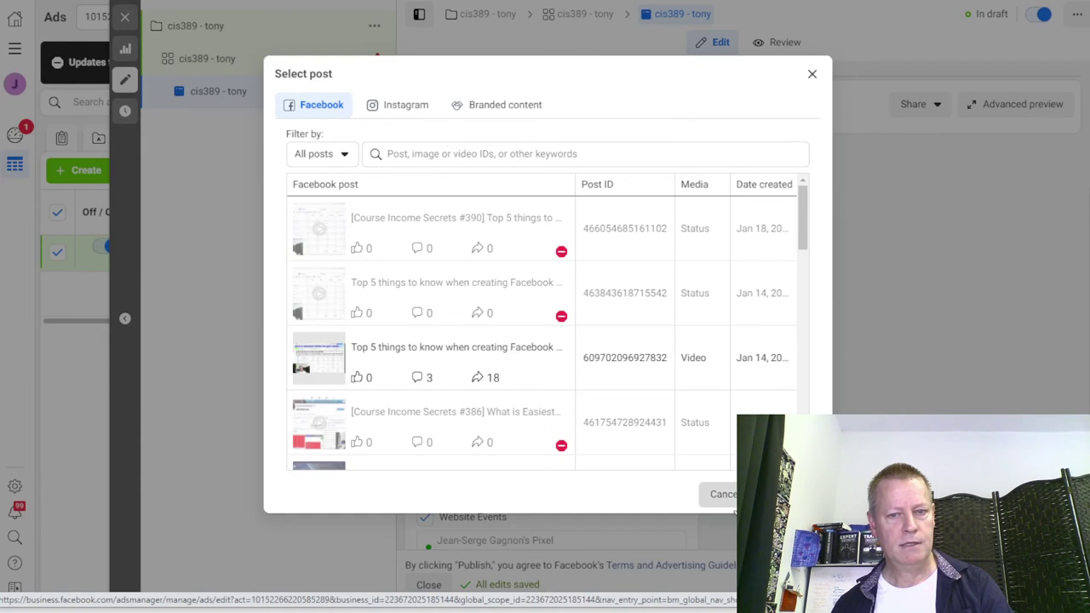
{"action": "left_click", "coordinate": [720, 494]}
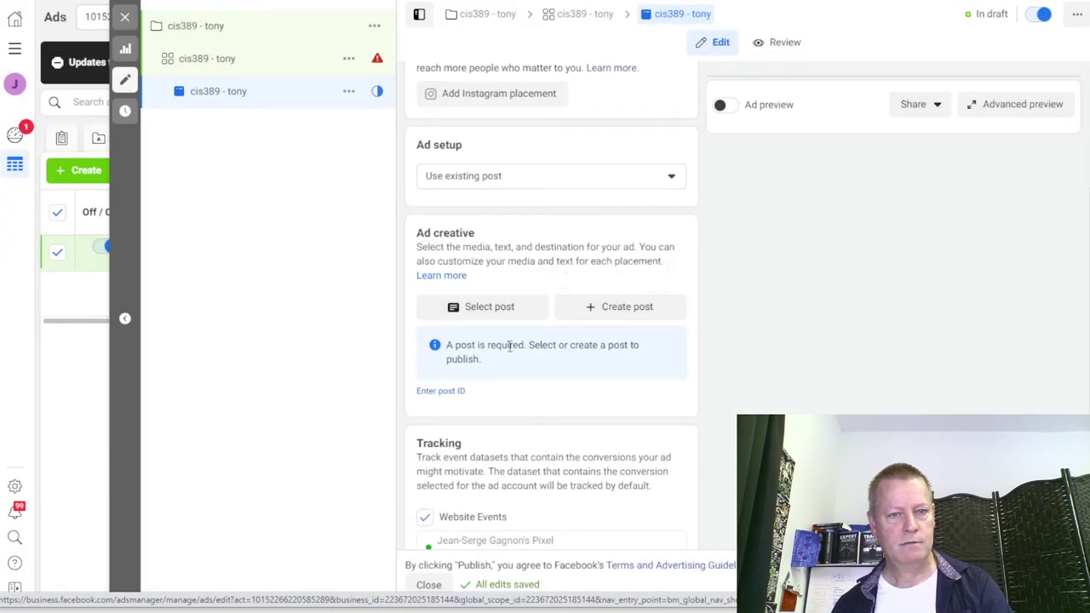
{"action": "left_click", "coordinate": [441, 392]}
{"action": "key", "text": "ctrl+v"}
{"action": "left_click", "coordinate": [567, 395]}
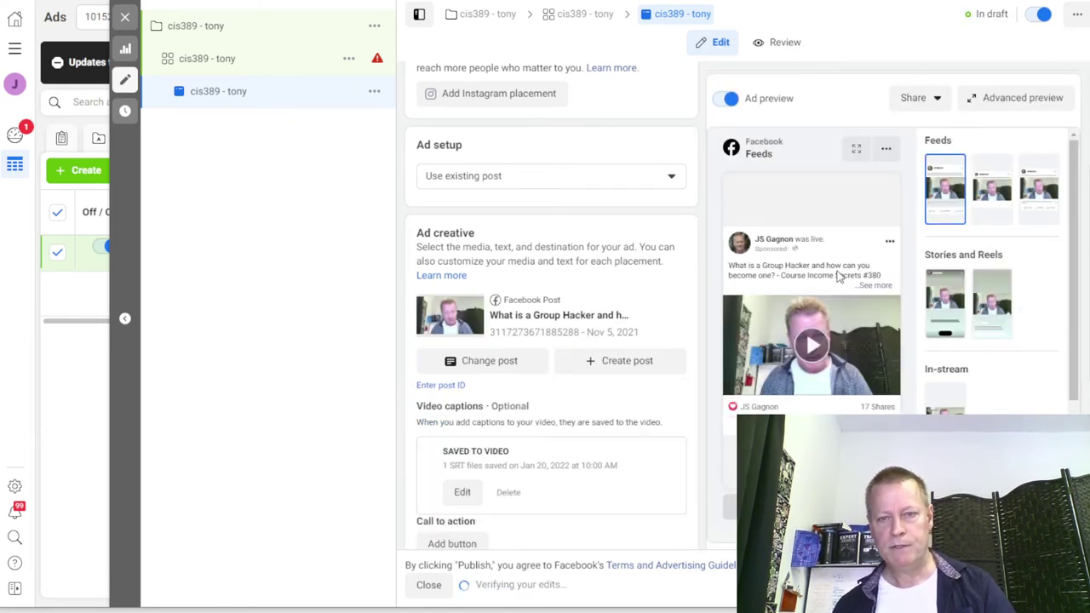
Review the ad's video captions, call to action, placement and tracking settings along with the ad preview and setup error
{"action": "scroll", "coordinate": [563, 413], "scroll_direction": "down", "scroll_amount": 3}
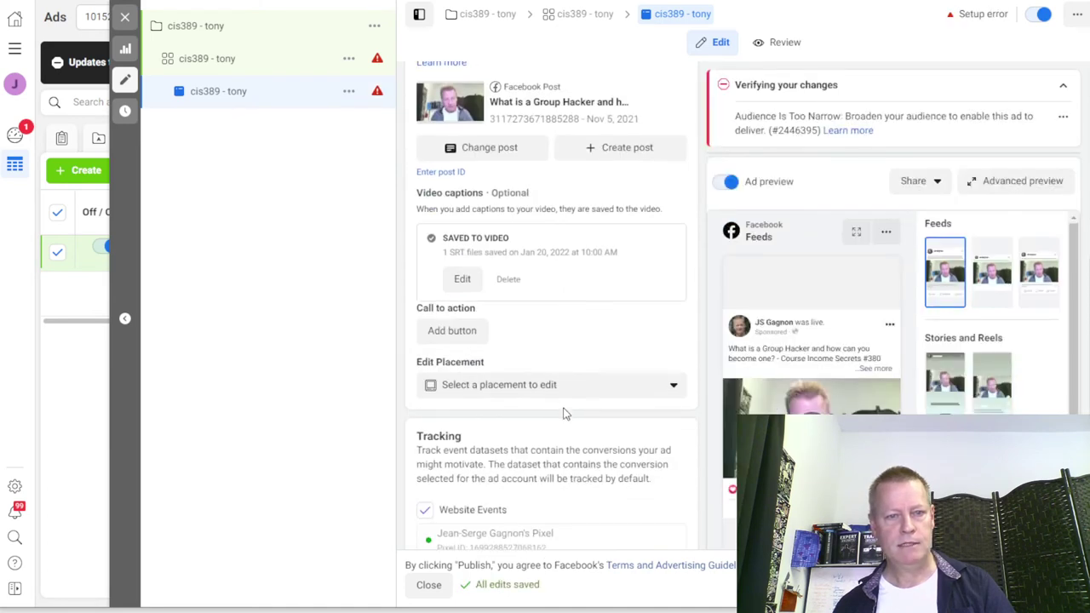
{"action": "scroll", "coordinate": [563, 414], "scroll_direction": "up", "scroll_amount": 1}
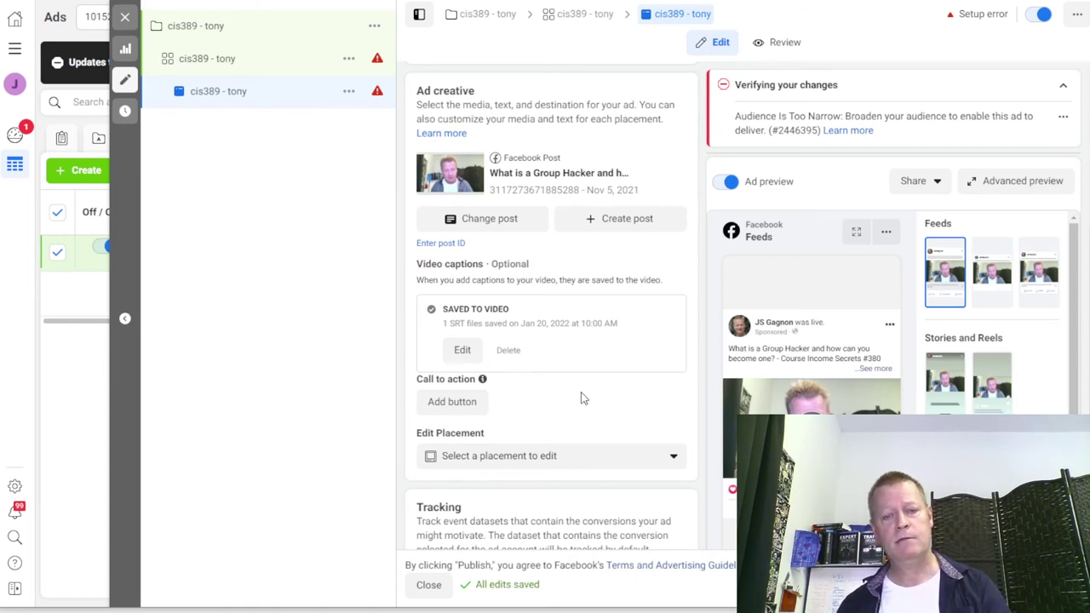
{"action": "scroll", "coordinate": [582, 397], "scroll_direction": "down", "scroll_amount": 3}
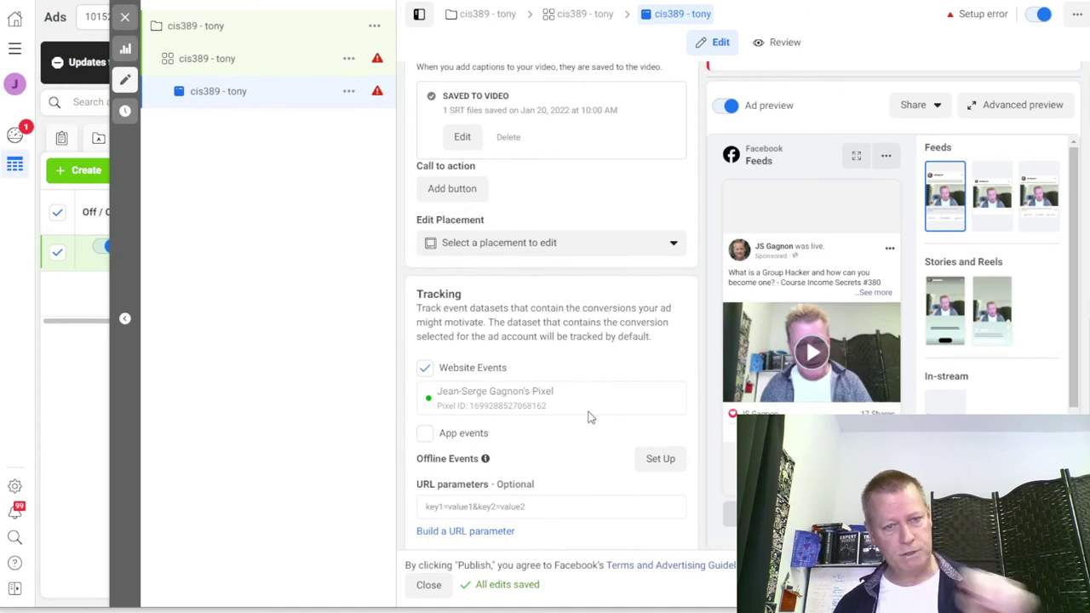
{"action": "scroll", "coordinate": [587, 416], "scroll_direction": "down", "scroll_amount": 1}
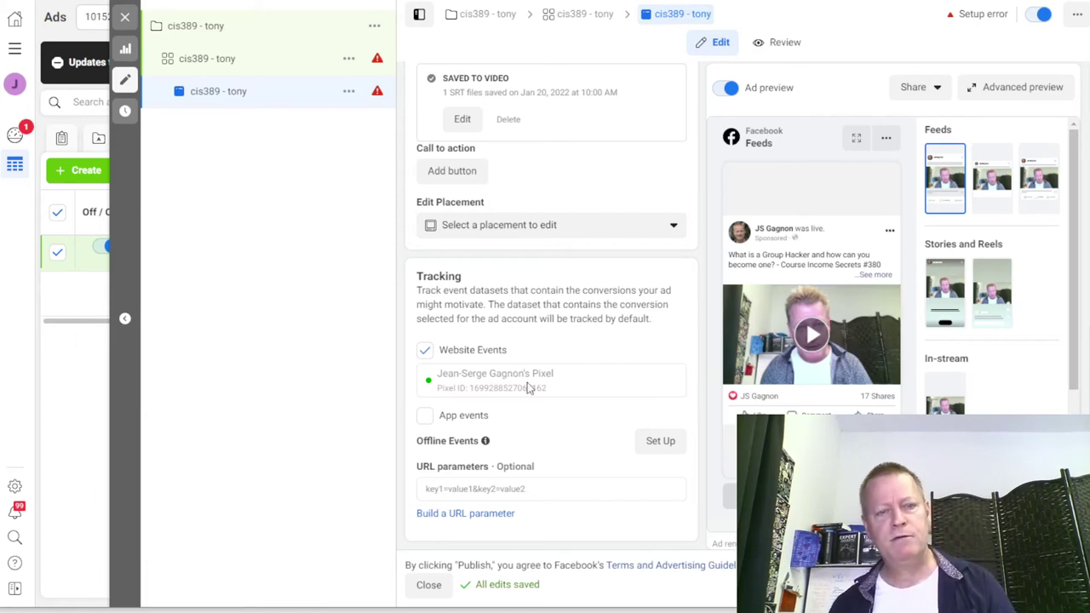
{"action": "scroll", "coordinate": [528, 387], "scroll_direction": "up", "scroll_amount": 10}
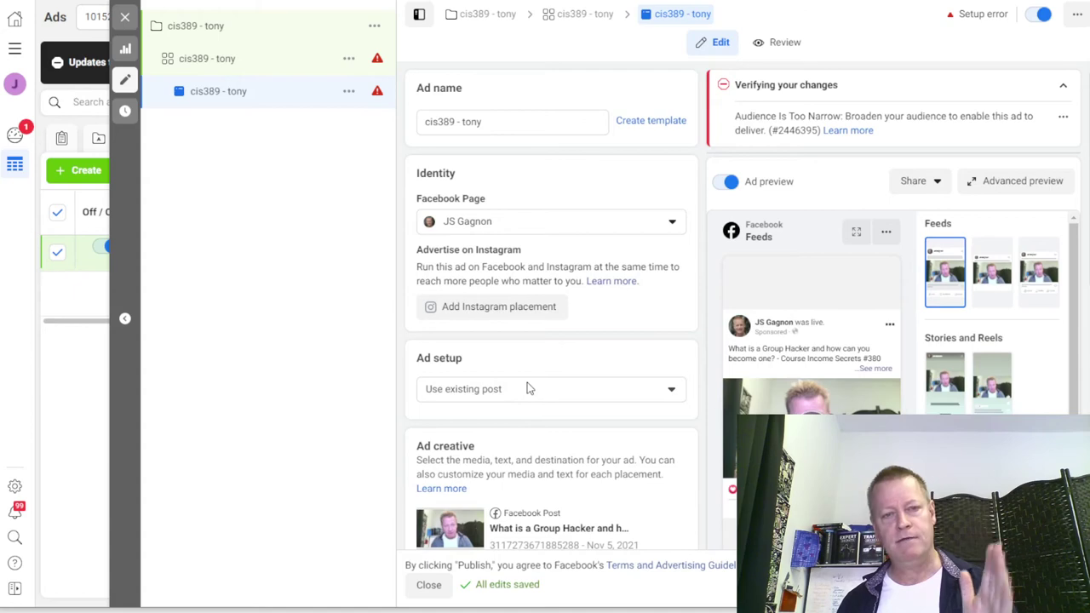
{"action": "scroll", "coordinate": [527, 388], "scroll_direction": "down", "scroll_amount": 10}
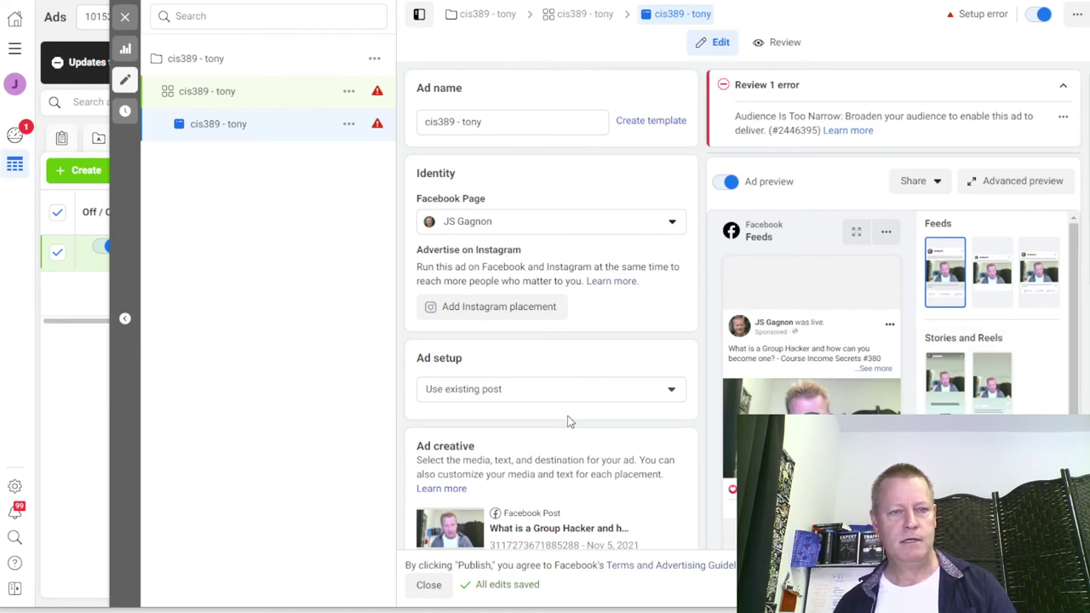
{"action": "scroll", "coordinate": [569, 422], "scroll_direction": "down", "scroll_amount": 7}
{"action": "scroll", "coordinate": [570, 422], "scroll_direction": "up", "scroll_amount": 6}
{"action": "scroll", "coordinate": [570, 421], "scroll_direction": "up", "scroll_amount": 1}
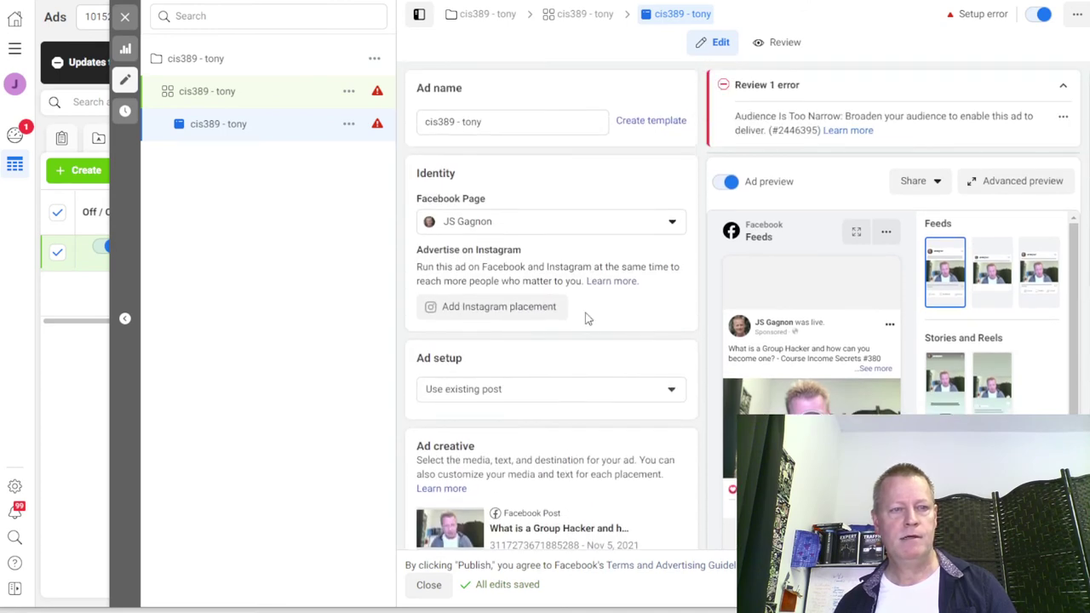
Open the cis389 - tony ad set and bring up its saved audience "Tony Fans 2022" for editing
{"action": "left_click", "coordinate": [269, 109]}
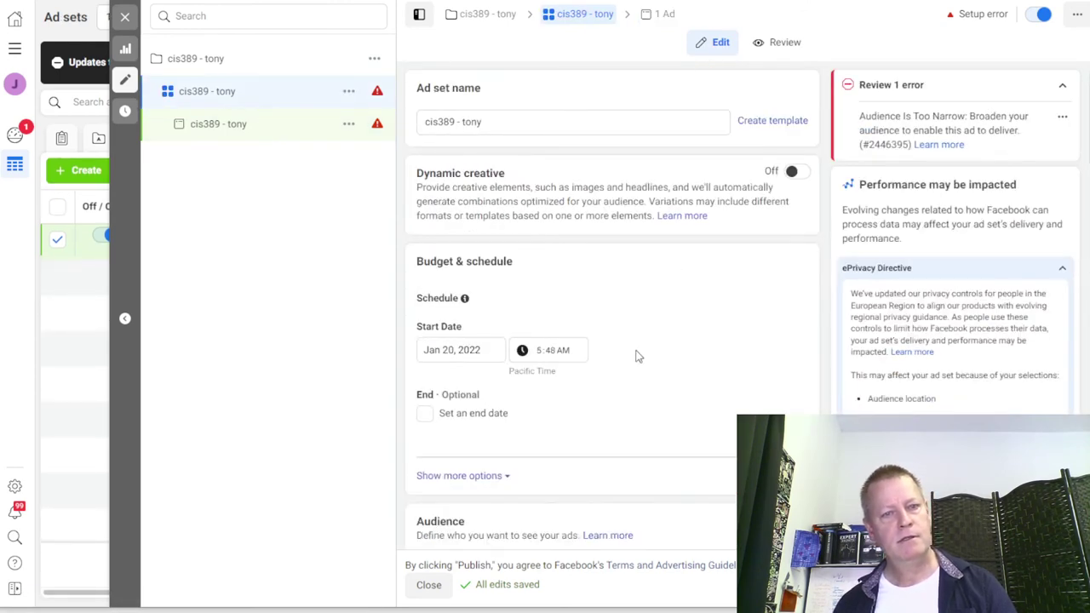
{"action": "scroll", "coordinate": [642, 431], "scroll_direction": "down", "scroll_amount": 6}
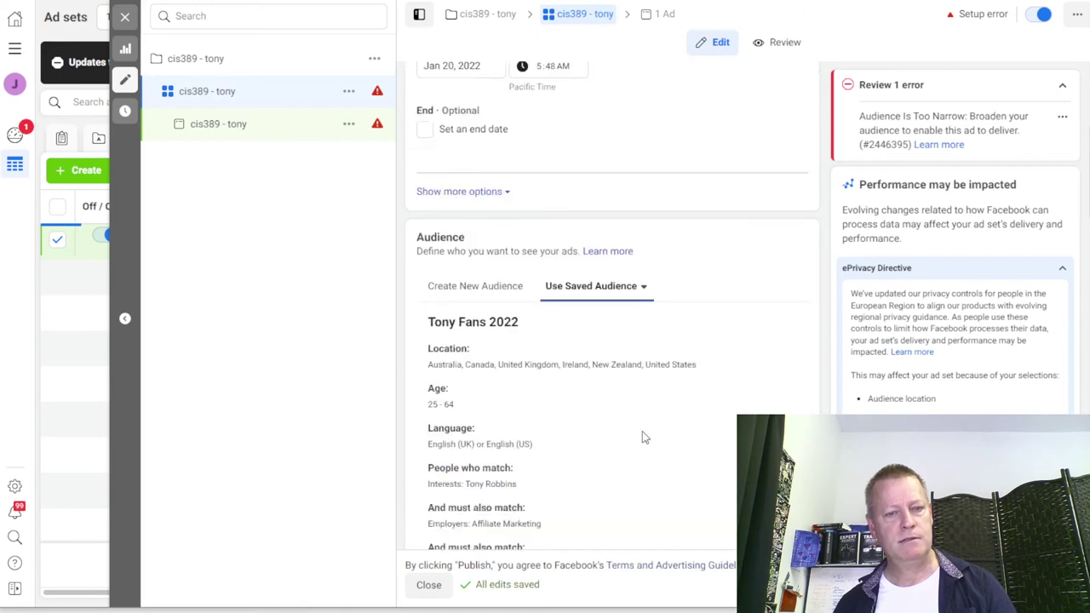
{"action": "scroll", "coordinate": [511, 400], "scroll_direction": "down", "scroll_amount": 1}
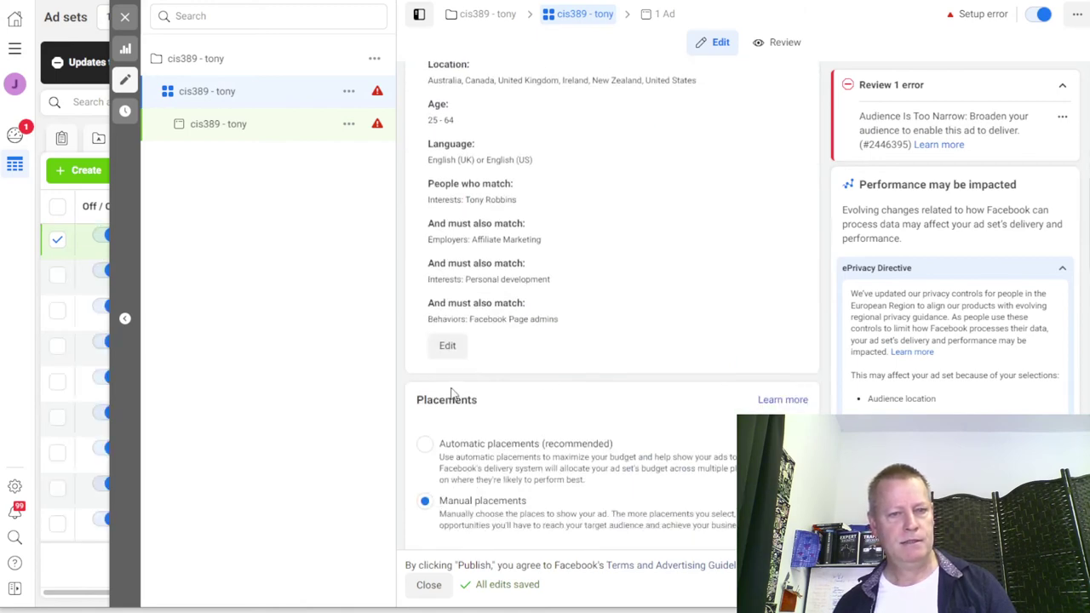
{"action": "left_click", "coordinate": [446, 343]}
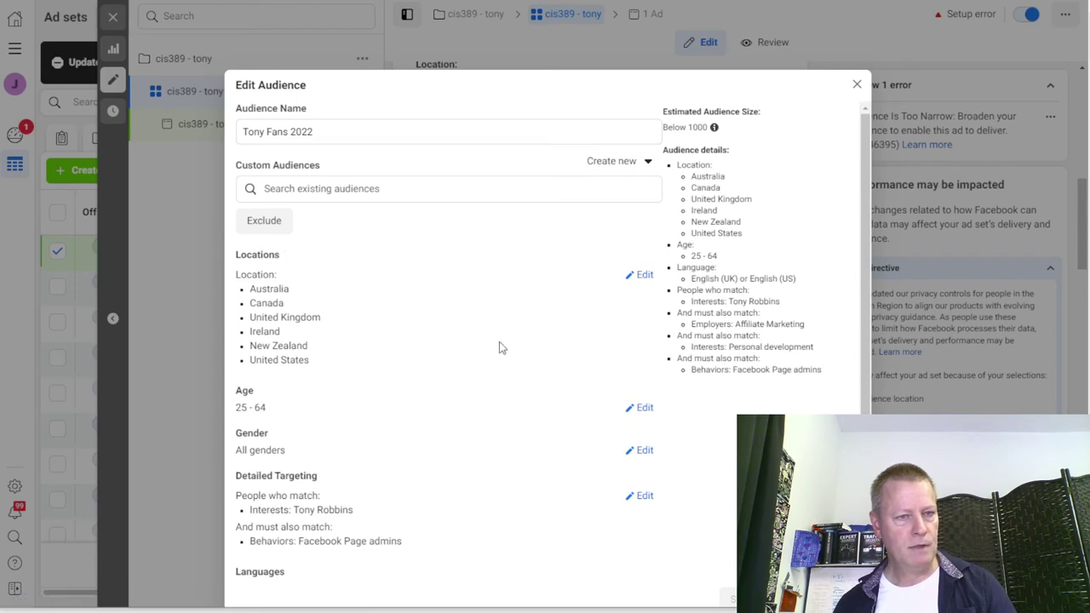
Remove the Personal development interest from the audience's detailed targeting and save the updated audience
{"action": "scroll", "coordinate": [325, 435], "scroll_direction": "down", "scroll_amount": 2}
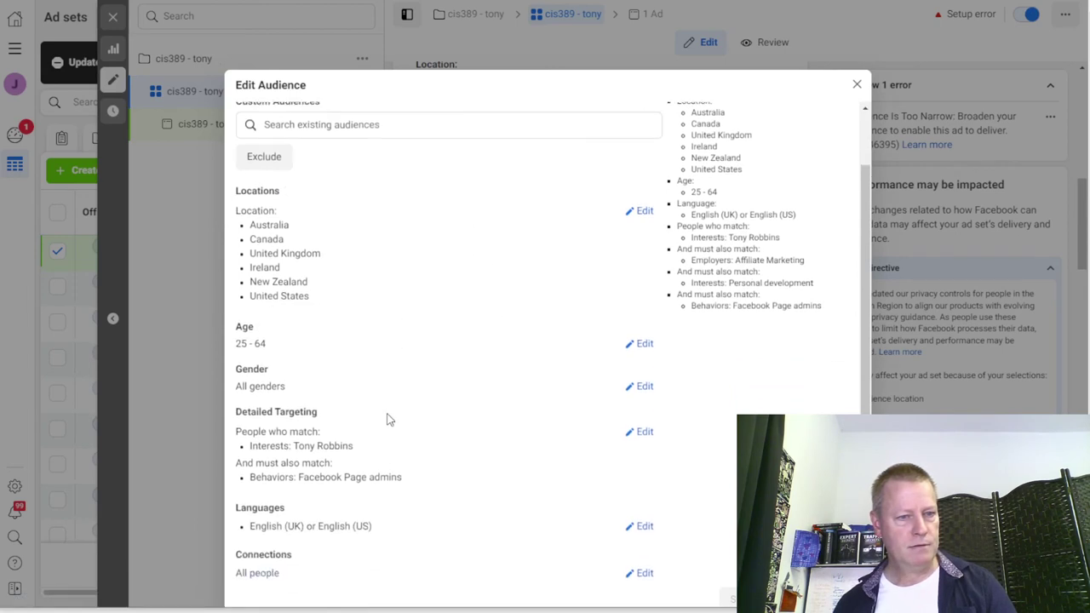
{"action": "scroll", "coordinate": [430, 375], "scroll_direction": "down", "scroll_amount": 1}
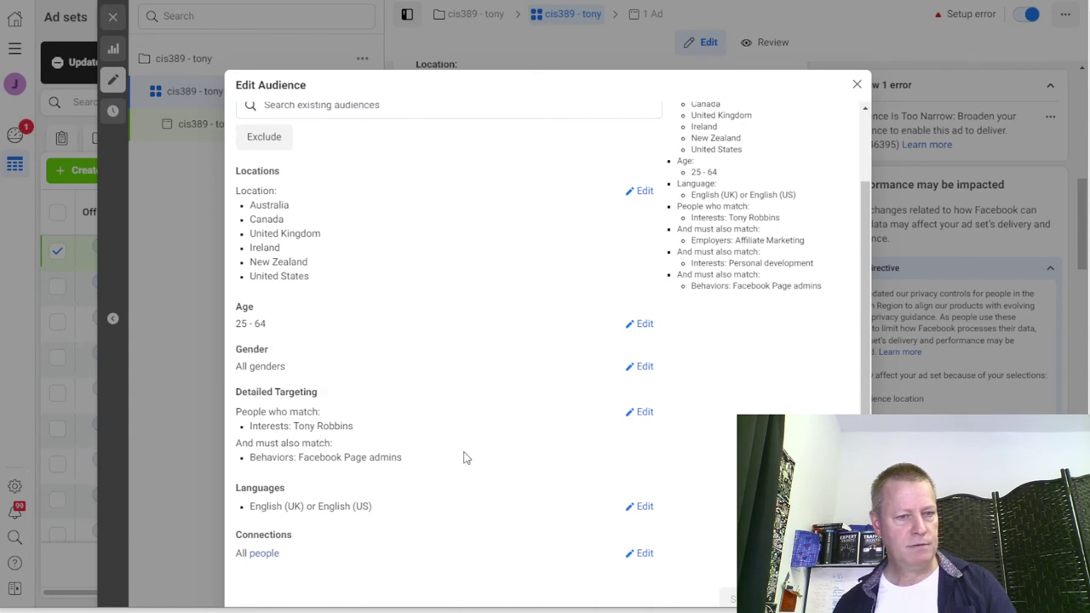
{"action": "scroll", "coordinate": [464, 458], "scroll_direction": "down", "scroll_amount": 1}
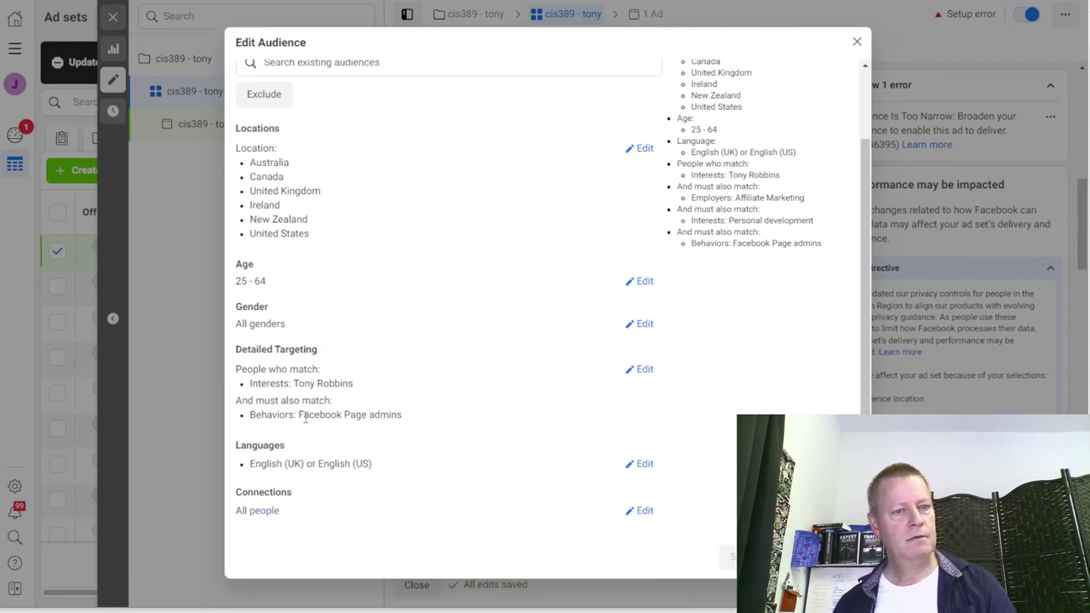
{"action": "mouse_move", "coordinate": [323, 349]}
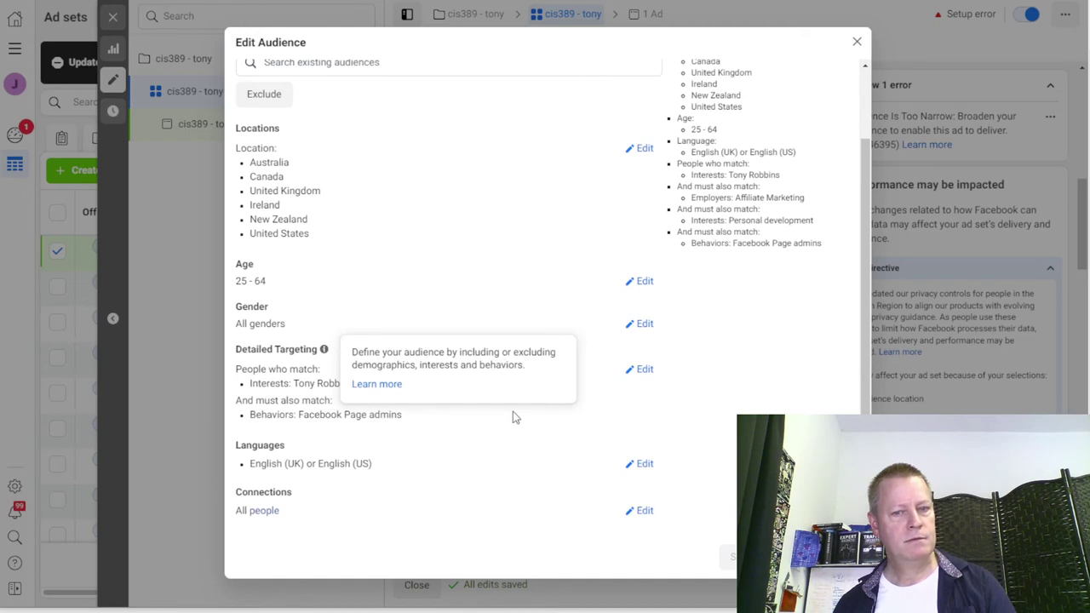
{"action": "left_click", "coordinate": [645, 369]}
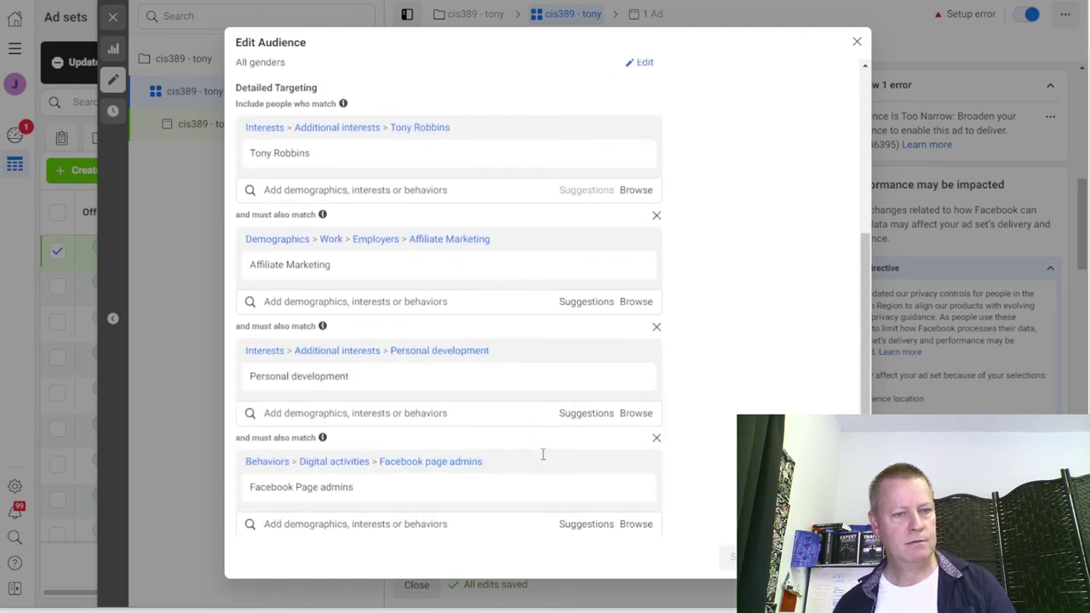
{"action": "scroll", "coordinate": [544, 458], "scroll_direction": "down", "scroll_amount": 2}
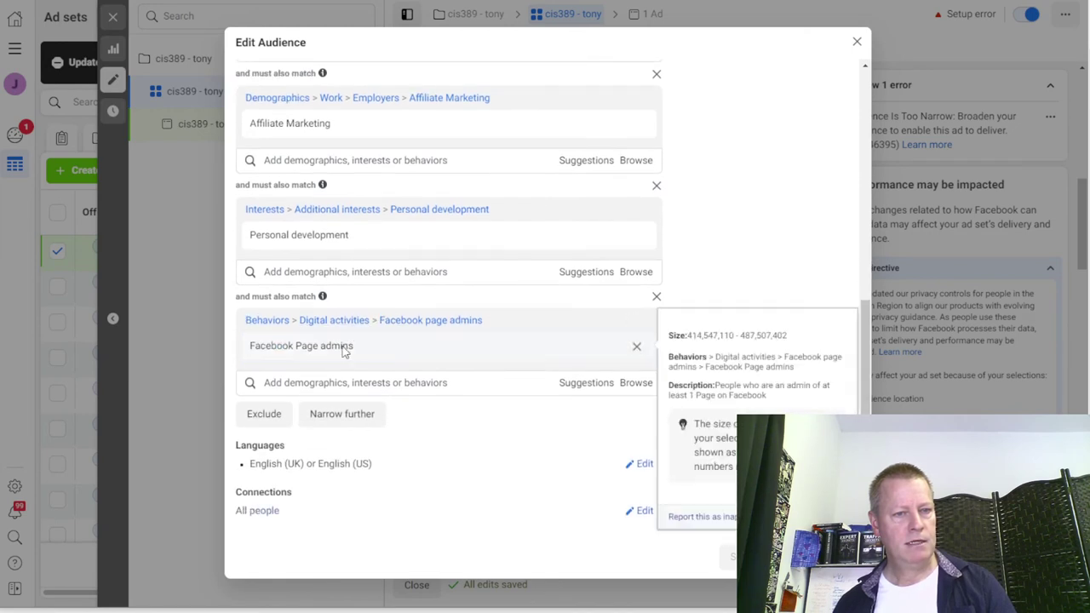
{"action": "mouse_move", "coordinate": [346, 236]}
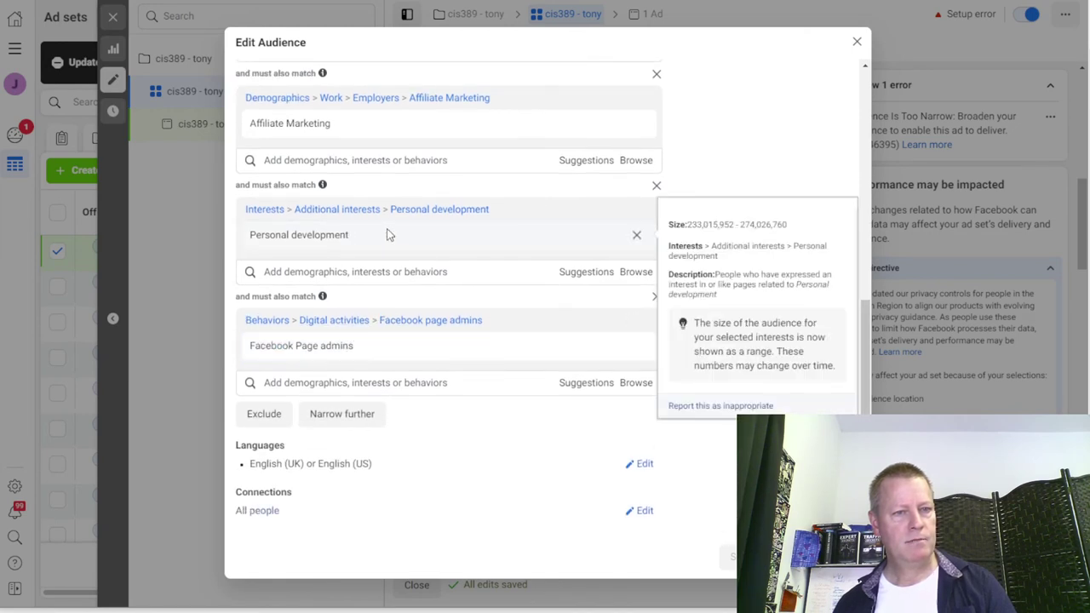
{"action": "left_click", "coordinate": [637, 236]}
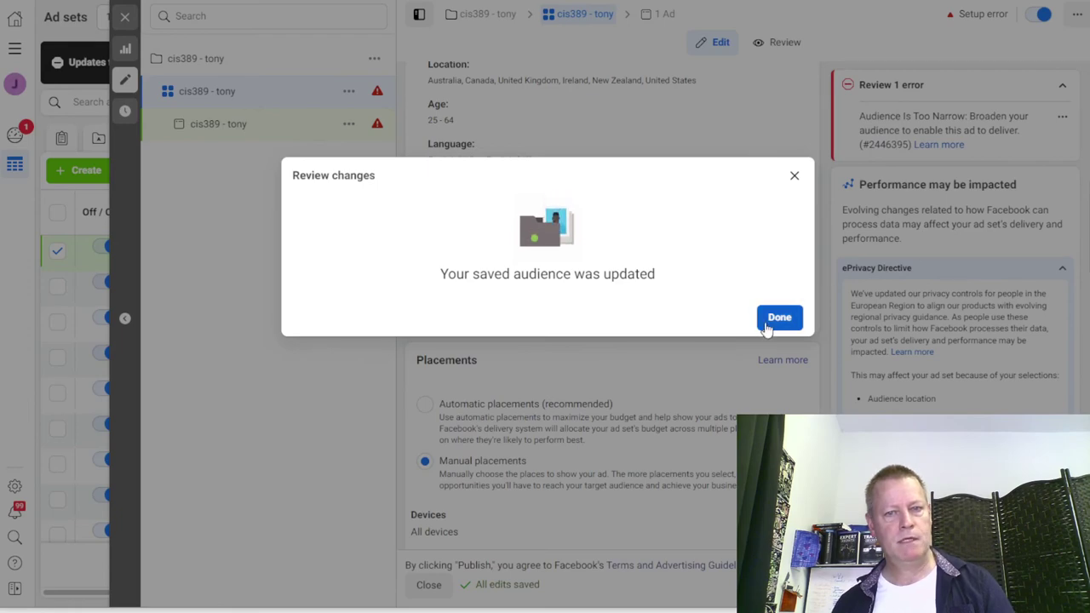
{"action": "left_click", "coordinate": [777, 318]}
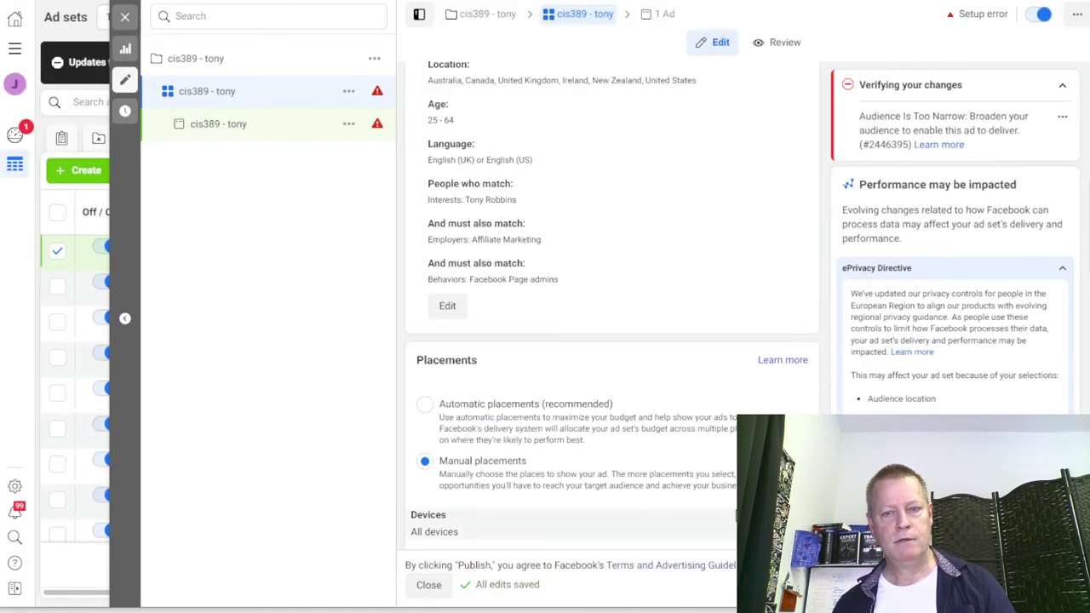
Reopen the Tony Fans 2022 audience and replace the Tony Robbins interest with the suggested alternative Motivational speaking
{"action": "scroll", "coordinate": [736, 516], "scroll_direction": "down", "scroll_amount": 3}
{"action": "scroll", "coordinate": [735, 515], "scroll_direction": "up", "scroll_amount": 4}
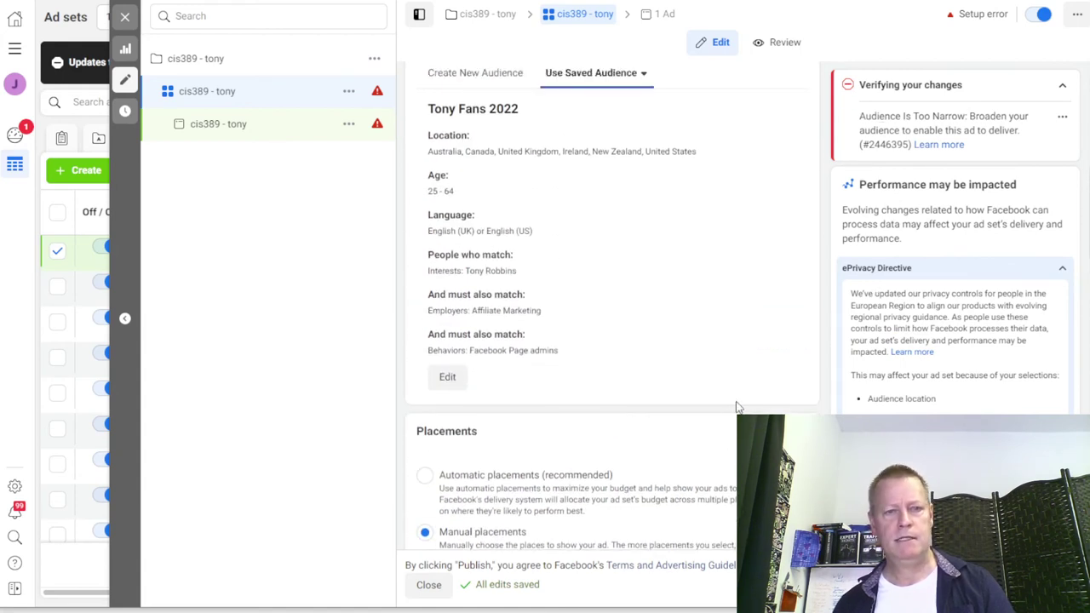
{"action": "scroll", "coordinate": [737, 407], "scroll_direction": "up", "scroll_amount": 3}
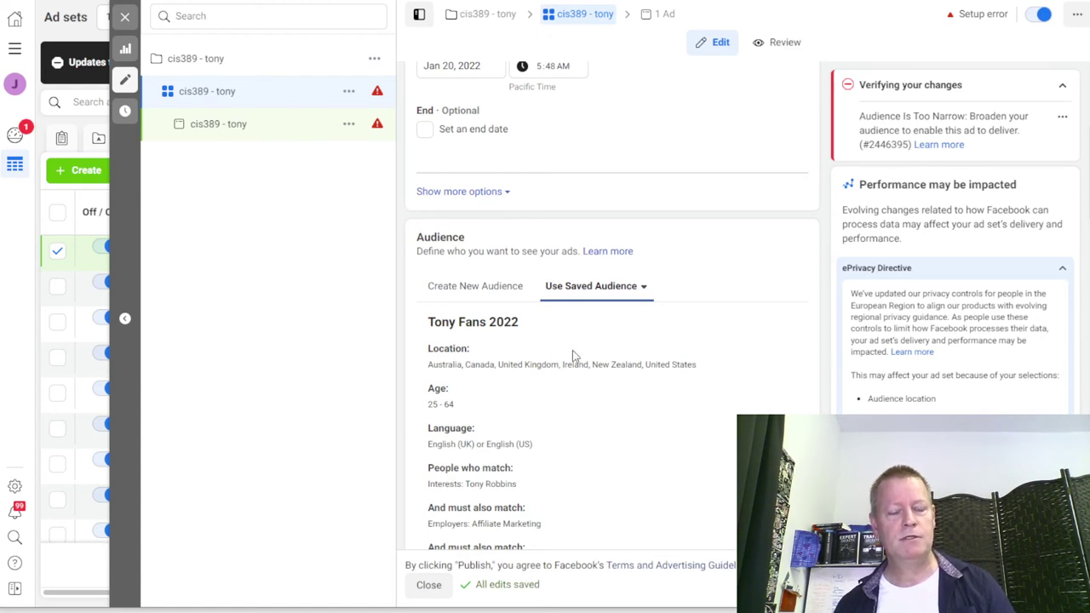
{"action": "scroll", "coordinate": [630, 363], "scroll_direction": "down", "scroll_amount": 3}
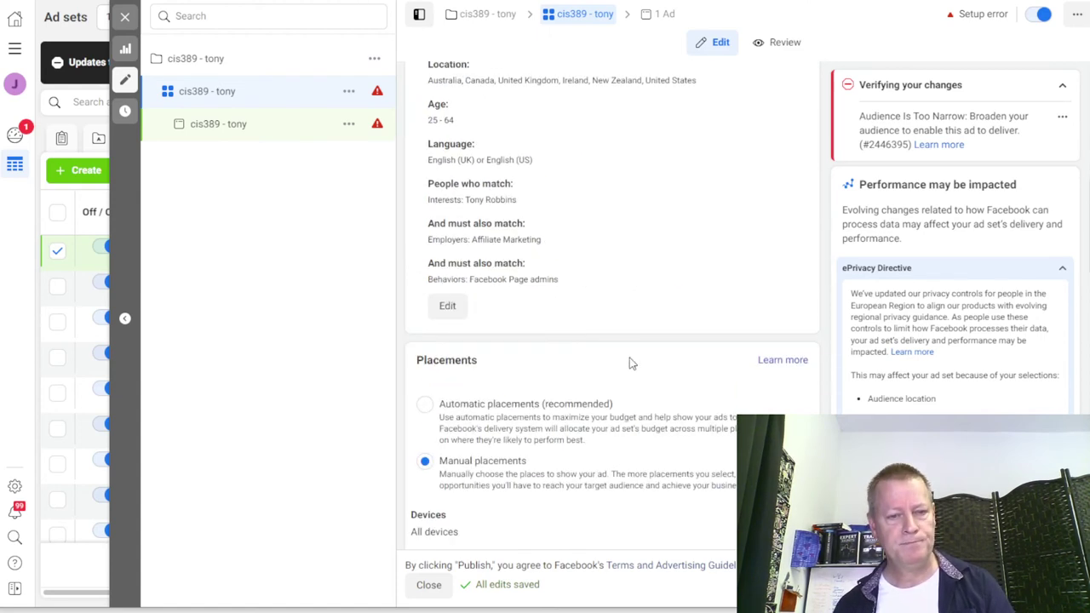
{"action": "scroll", "coordinate": [630, 363], "scroll_direction": "up", "scroll_amount": 2}
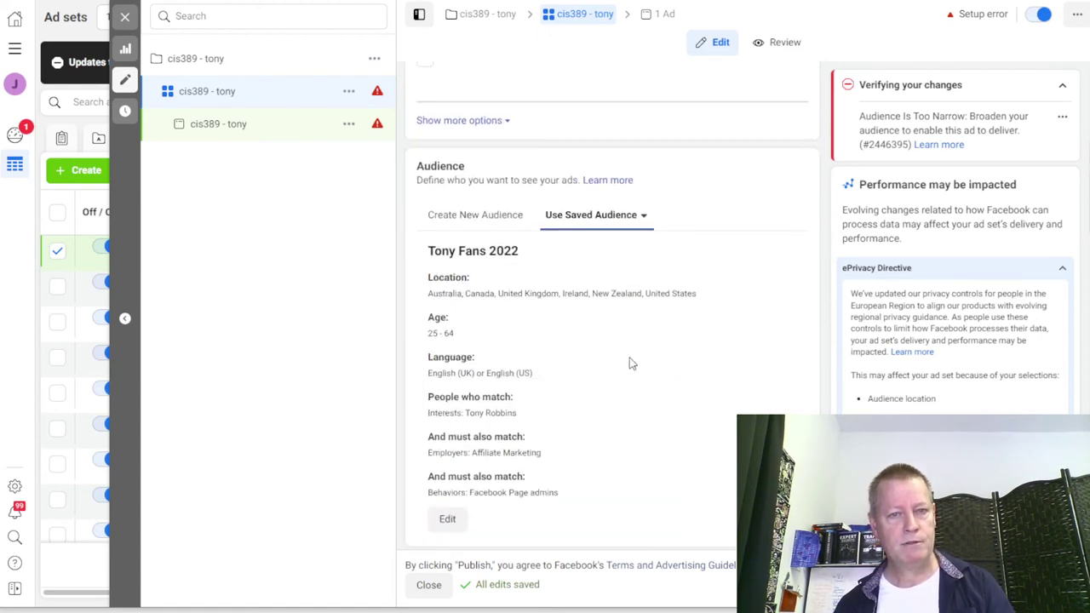
{"action": "scroll", "coordinate": [652, 372], "scroll_direction": "down", "scroll_amount": 4}
{"action": "left_click", "coordinate": [447, 164]}
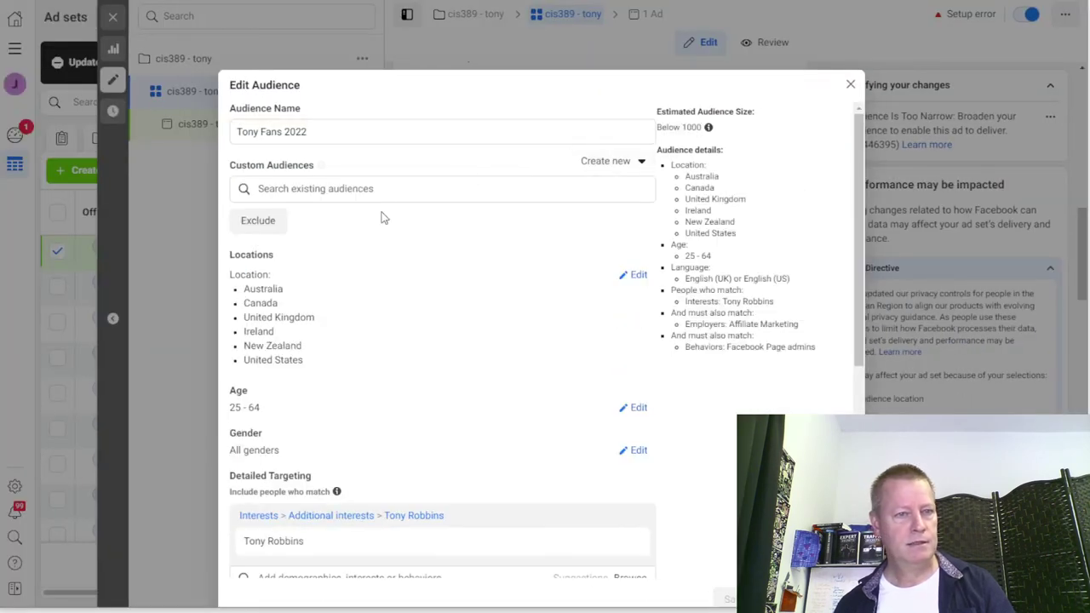
{"action": "scroll", "coordinate": [432, 424], "scroll_direction": "down", "scroll_amount": 2}
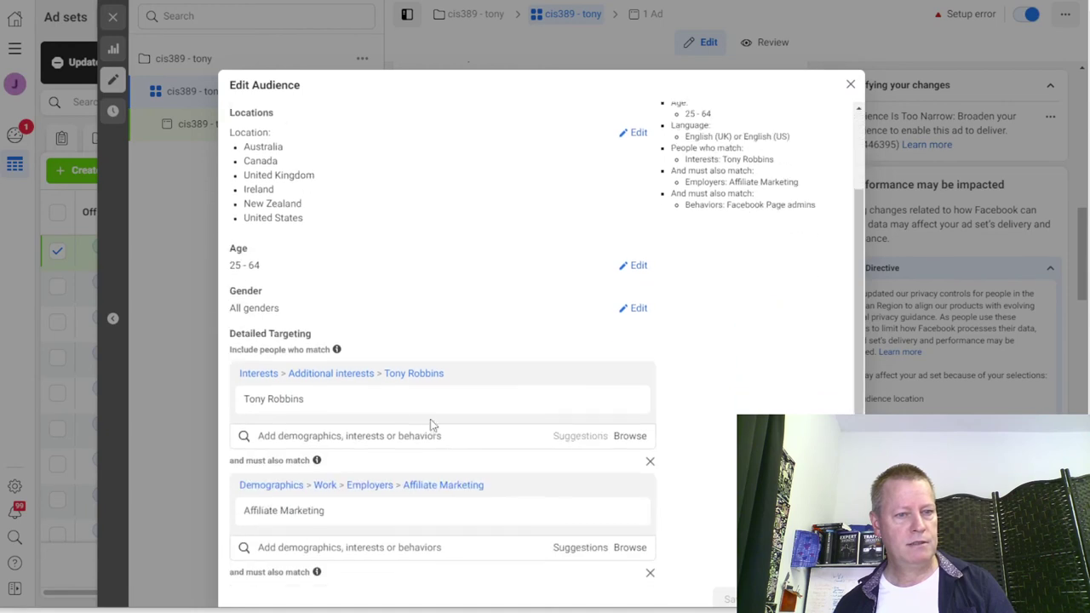
{"action": "mouse_move", "coordinate": [478, 418]}
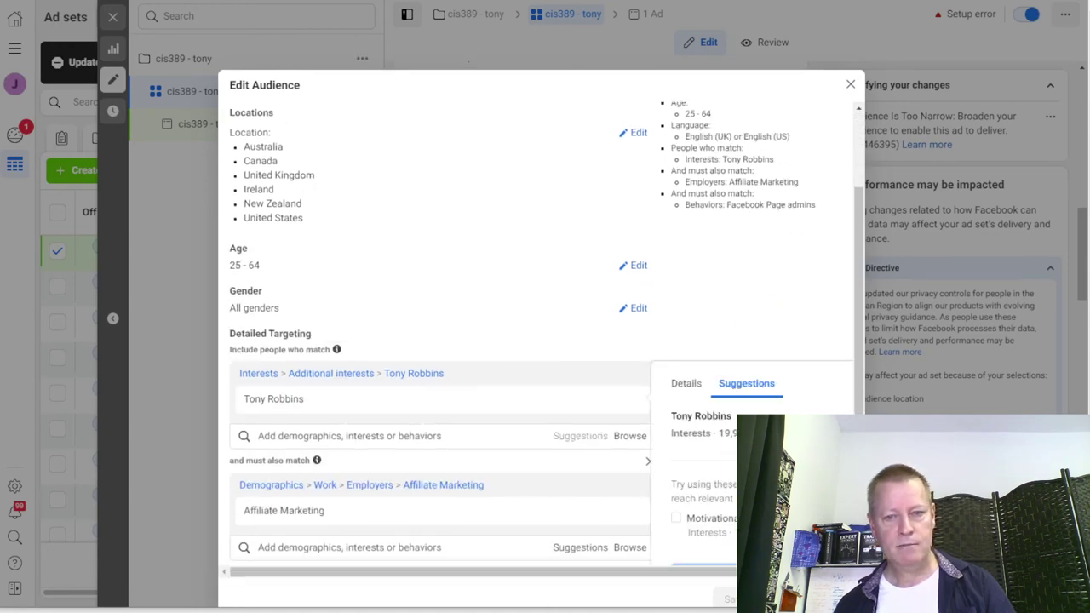
{"action": "scroll", "coordinate": [759, 397], "scroll_direction": "down", "scroll_amount": 2}
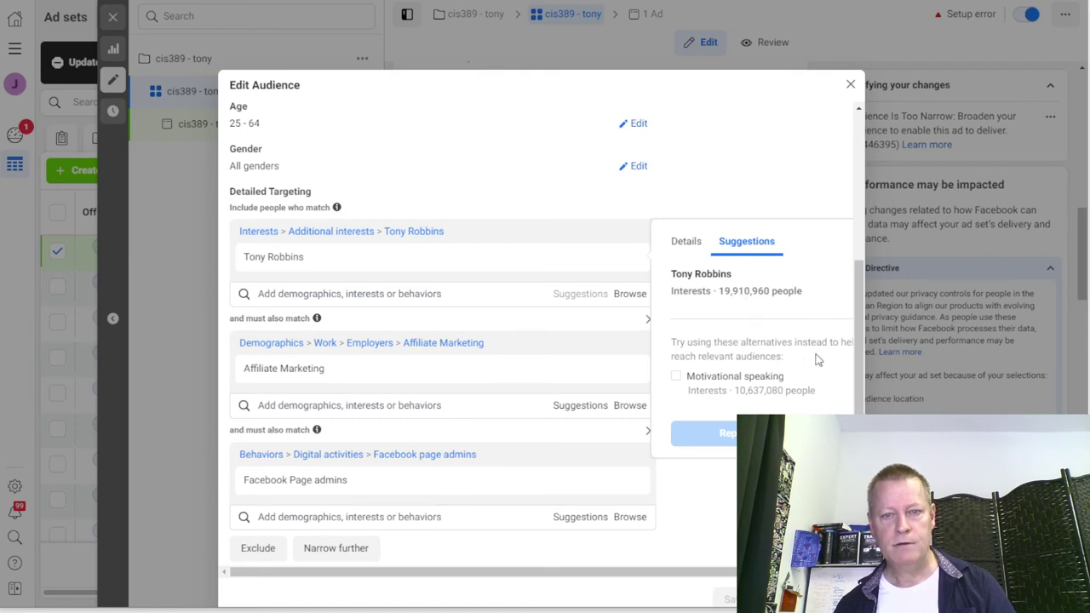
{"action": "left_click", "coordinate": [677, 376]}
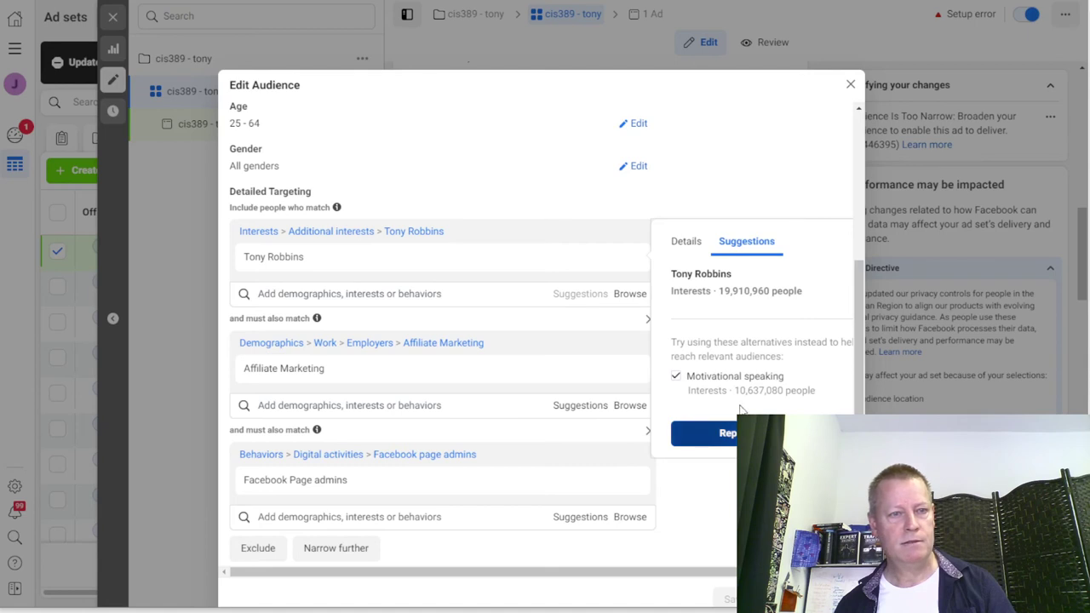
{"action": "left_click", "coordinate": [707, 433]}
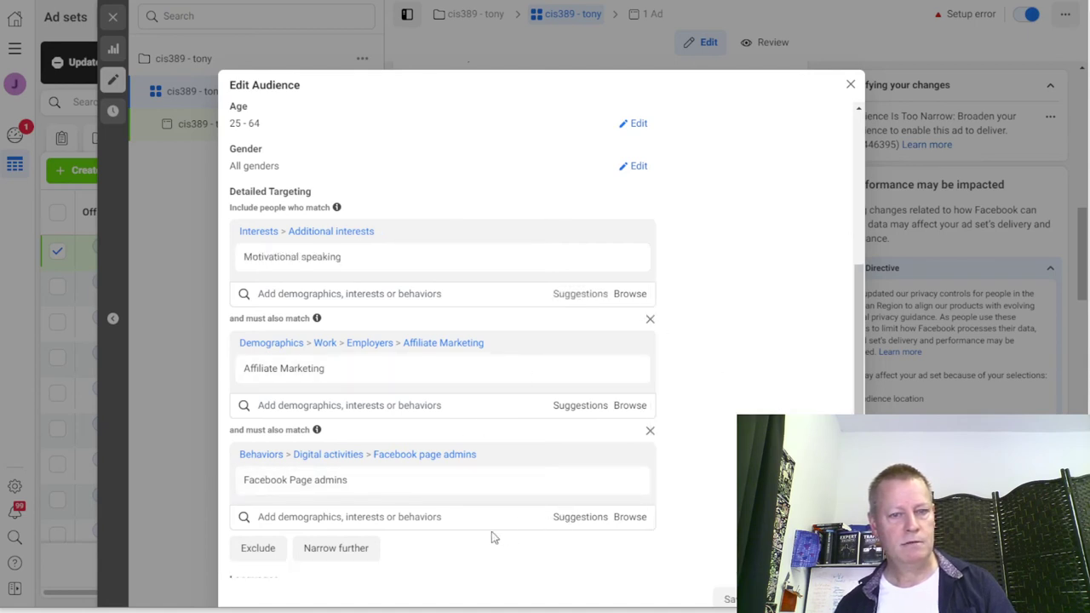
Narrow the detailed targeting further with an additional "and must also match" condition below Facebook Page admins
{"action": "left_click", "coordinate": [372, 550]}
{"action": "scroll", "coordinate": [400, 528], "scroll_direction": "down", "scroll_amount": 2}
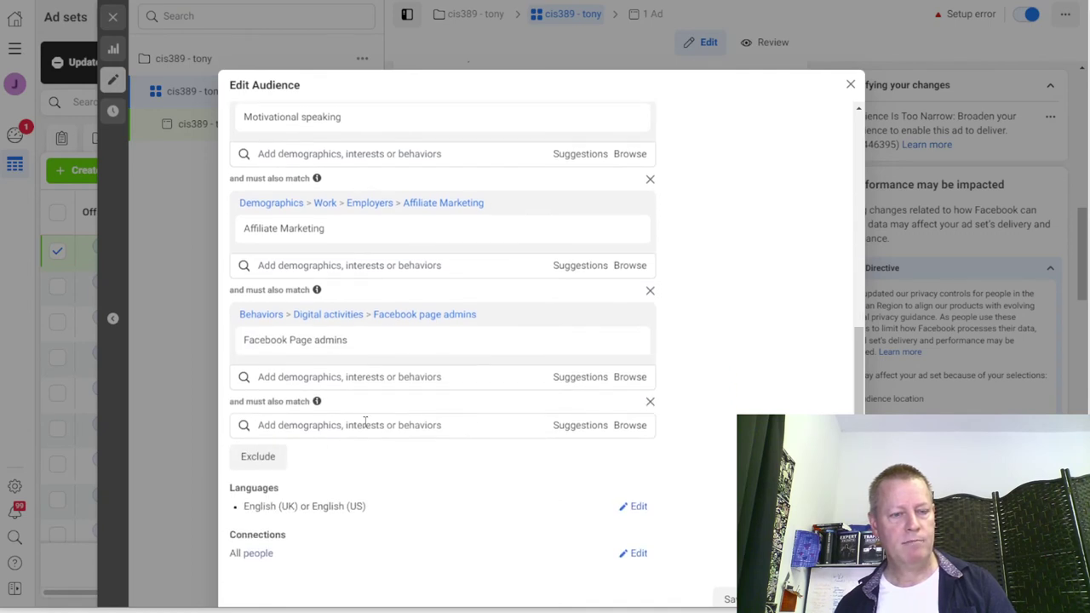
{"action": "left_click", "coordinate": [345, 429]}
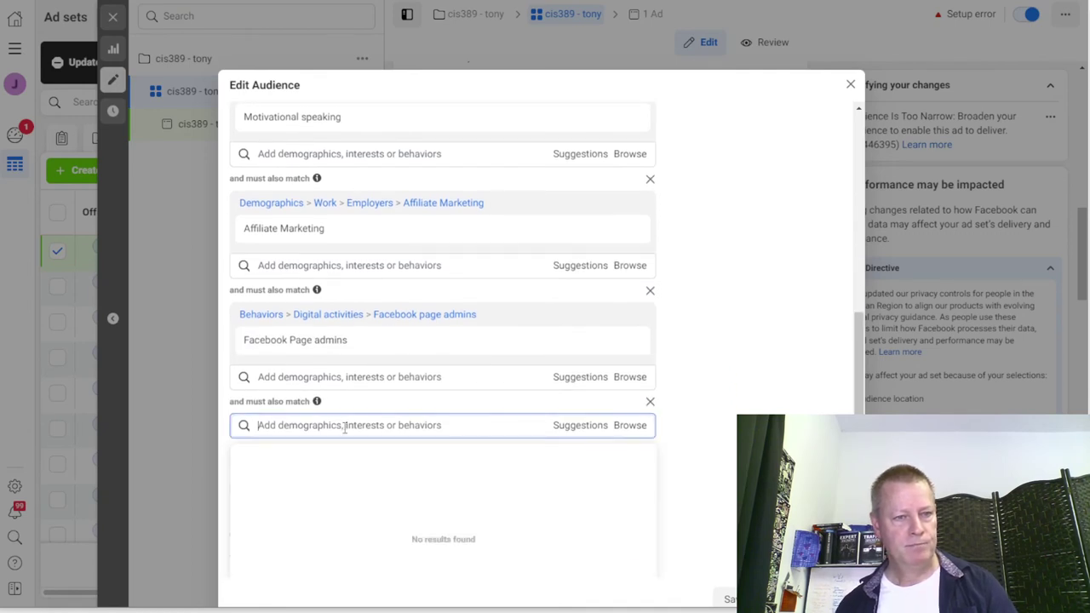
{"action": "type", "text": "personal de"}
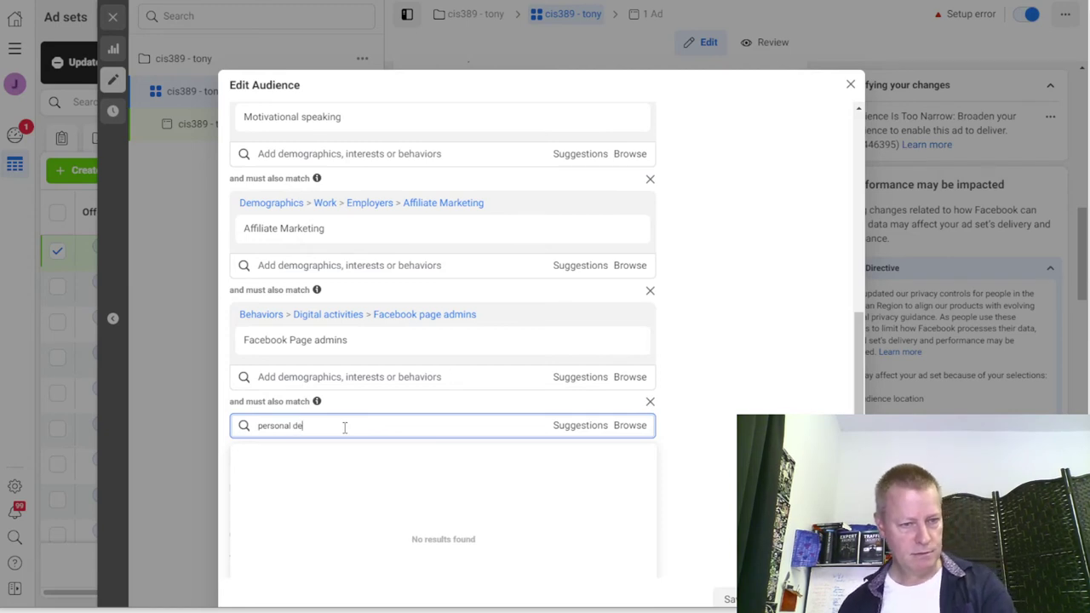
{"action": "key", "text": "BackSpace"}
{"action": "key", "text": "BackSpace"}
{"action": "key", "text": "BackSpace"}
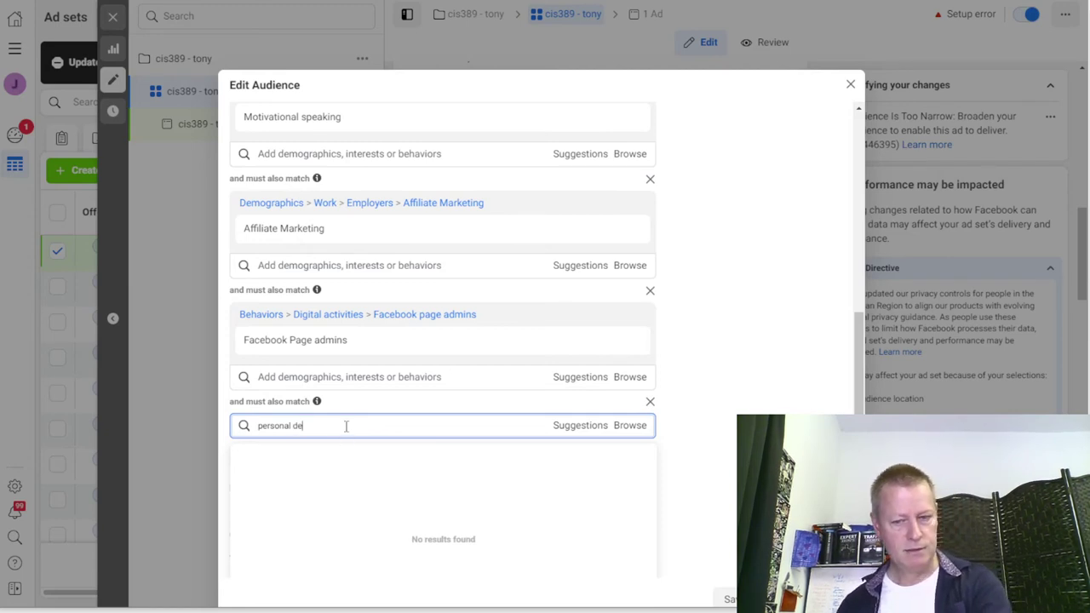
{"action": "key", "text": "BackSpace"}
{"action": "key", "text": "BackSpace"}
{"action": "key", "text": "BackSpace"}
{"action": "key", "text": "BackSpace"}
{"action": "key", "text": "BackSpace"}
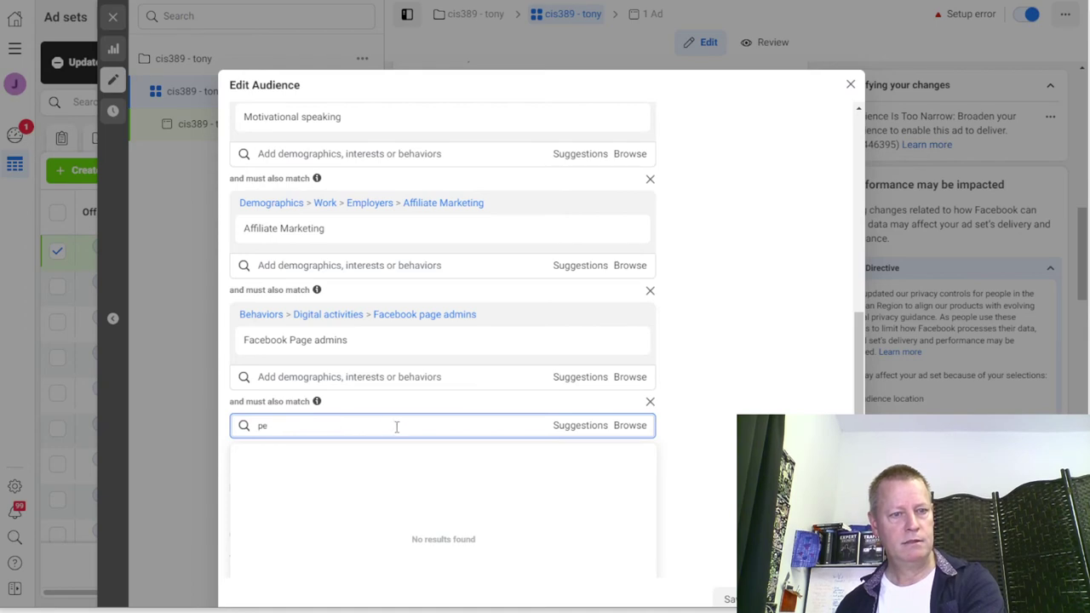
Check the existing targeting entries' details and add the Affiliate marketing interest to the new "and must also match" condition
{"action": "mouse_move", "coordinate": [447, 345]}
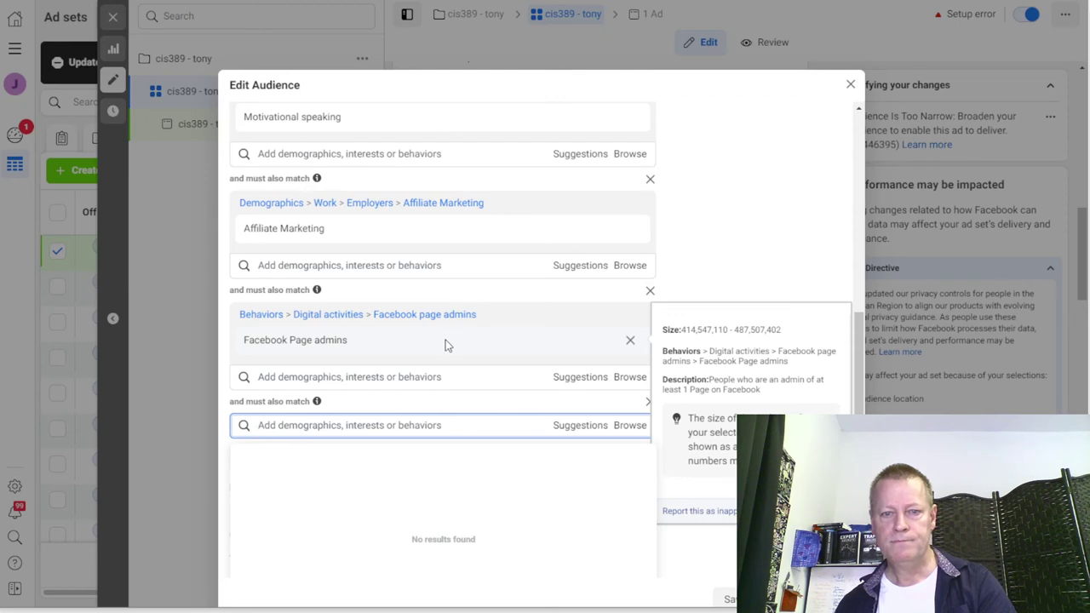
{"action": "mouse_move", "coordinate": [491, 242]}
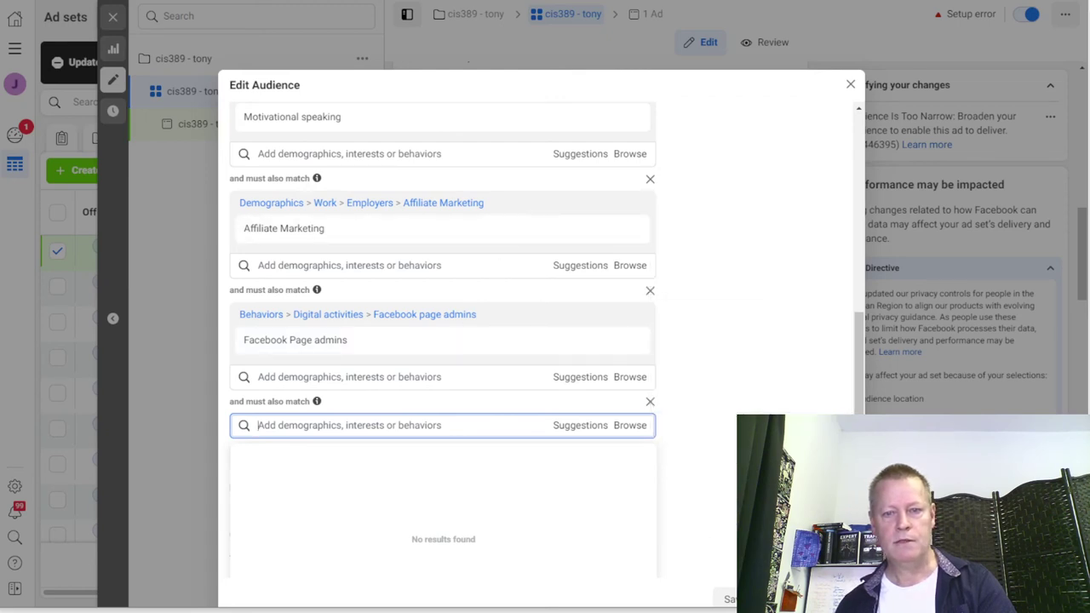
{"action": "mouse_move", "coordinate": [451, 228]}
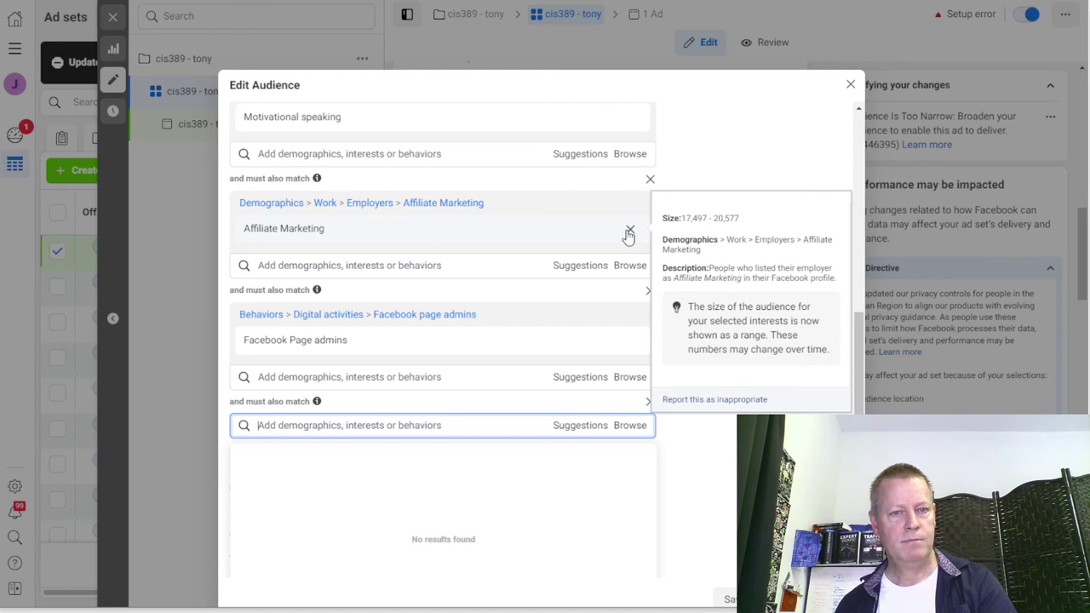
{"action": "left_click", "coordinate": [346, 435]}
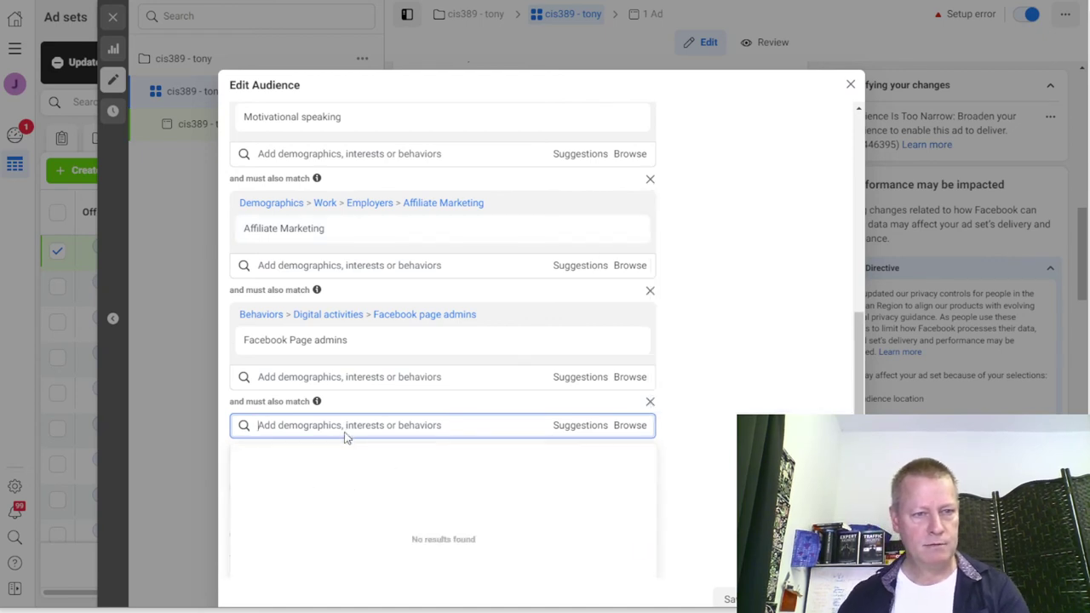
{"action": "type", "text": "affiliate ma"}
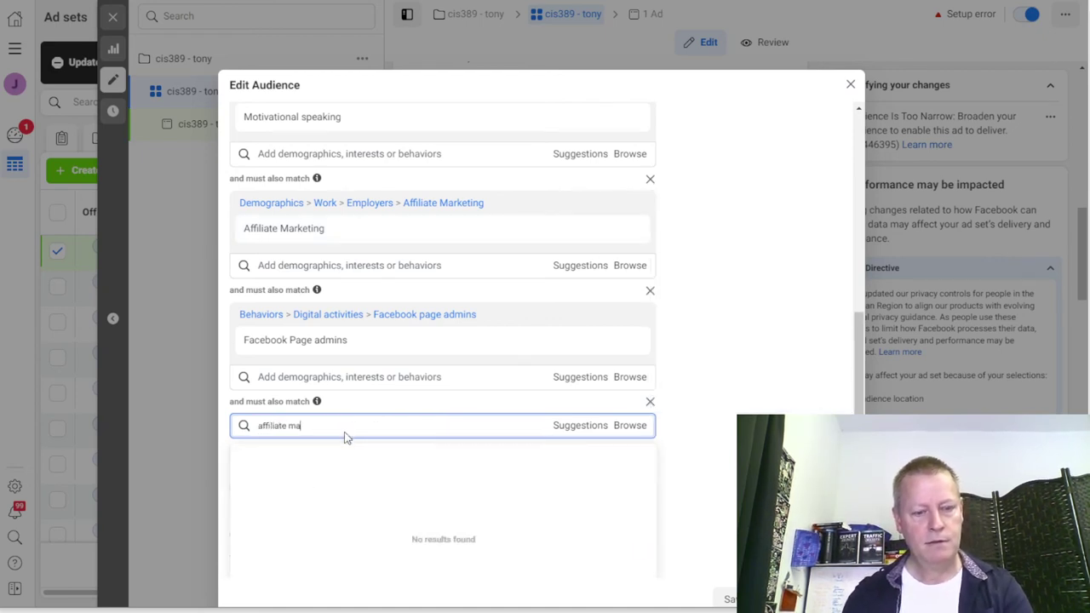
{"action": "type", "text": "rketing"}
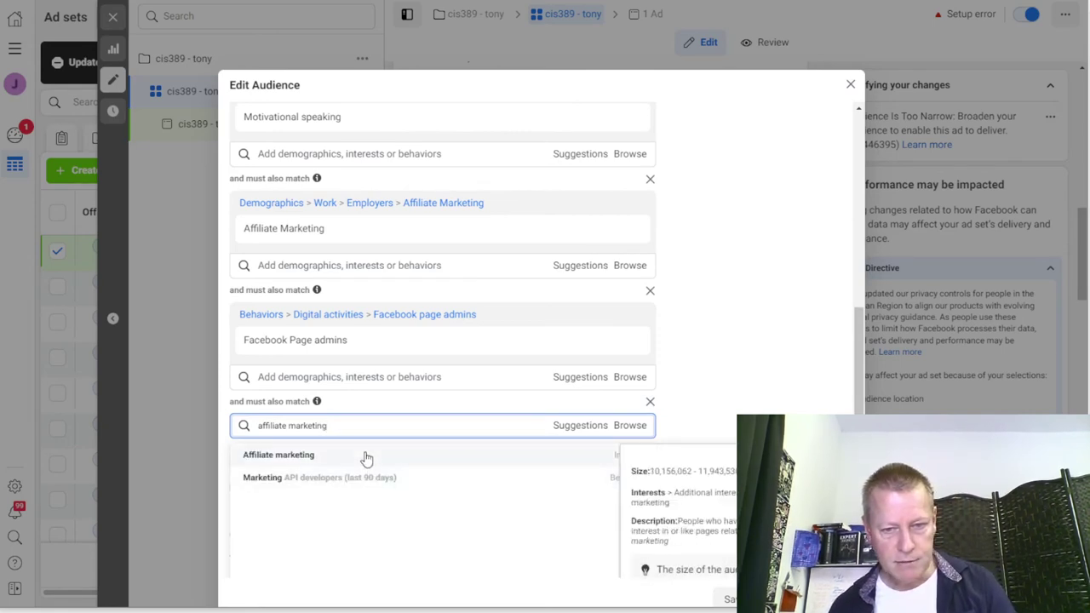
{"action": "left_click", "coordinate": [366, 456]}
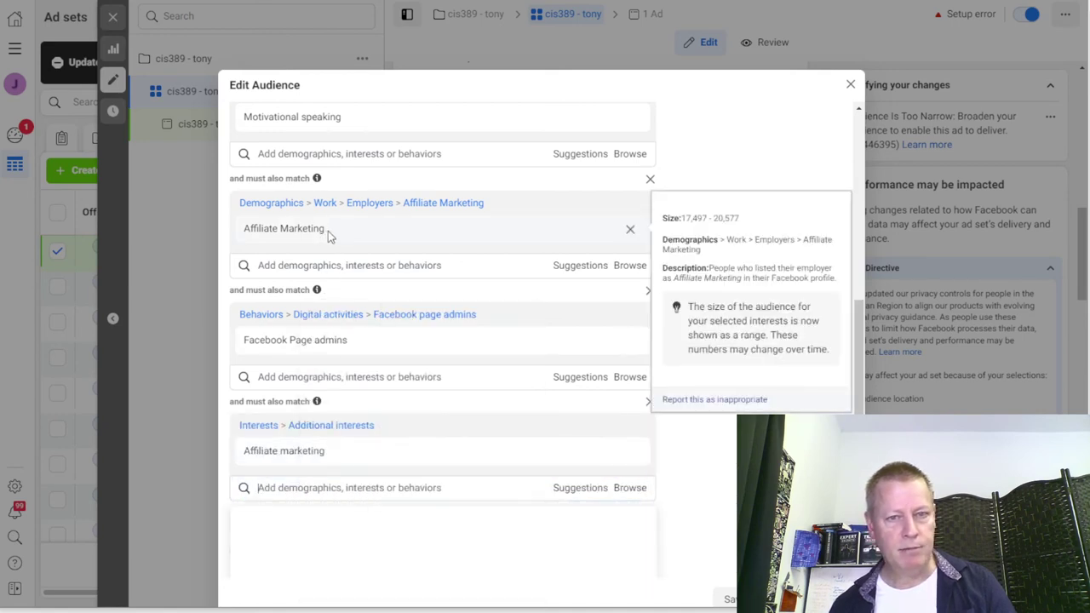
Remove the Affiliate Marketing employer entry and its emptied "and must also match" condition, and look over the remaining detailed targeting
{"action": "left_click", "coordinate": [630, 232]}
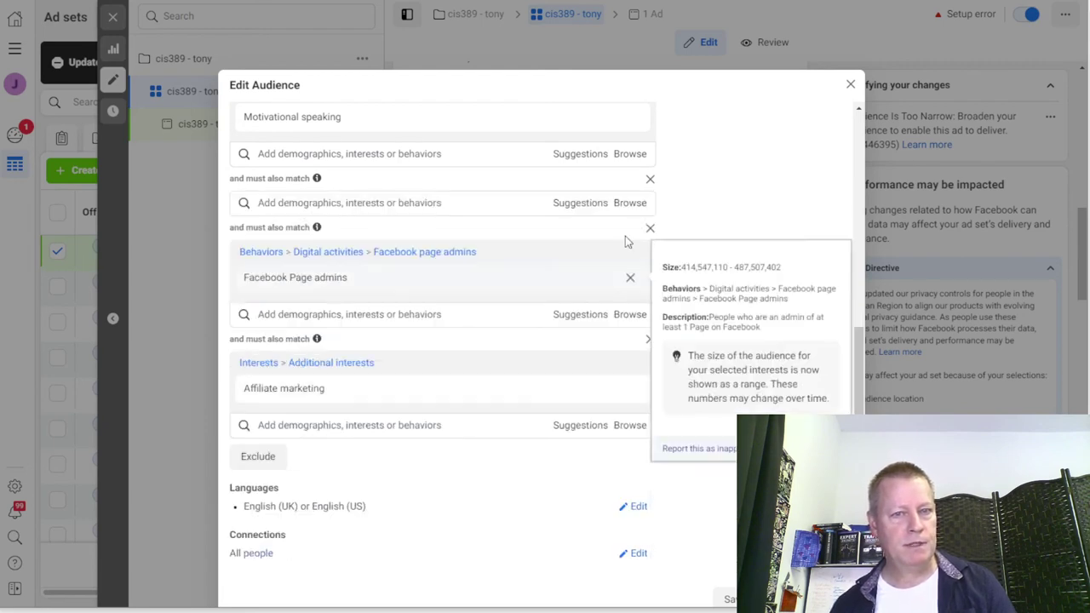
{"action": "left_click", "coordinate": [649, 180]}
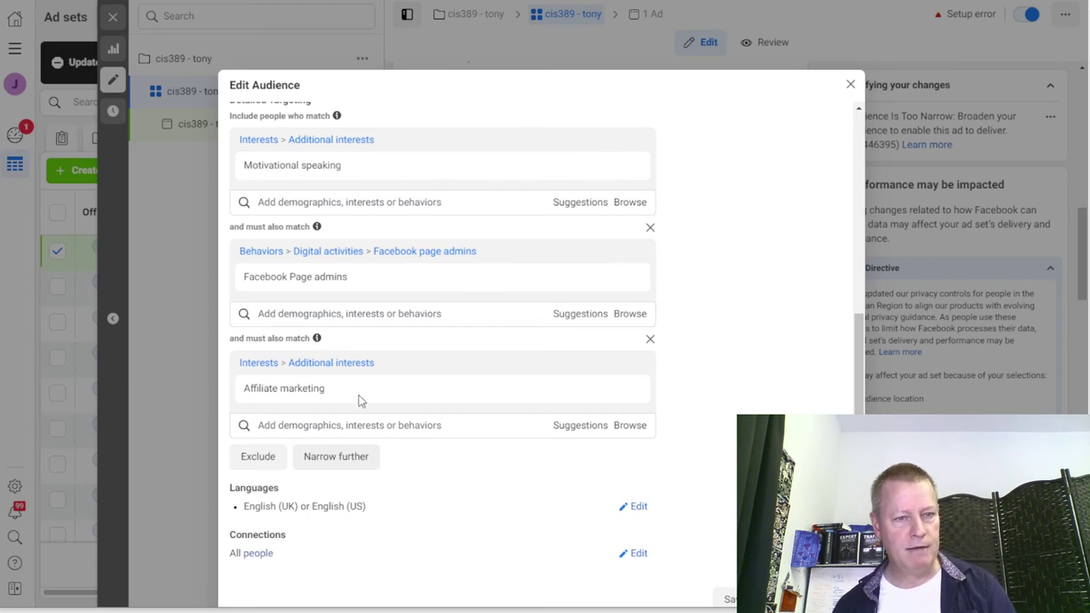
{"action": "mouse_move", "coordinate": [350, 390]}
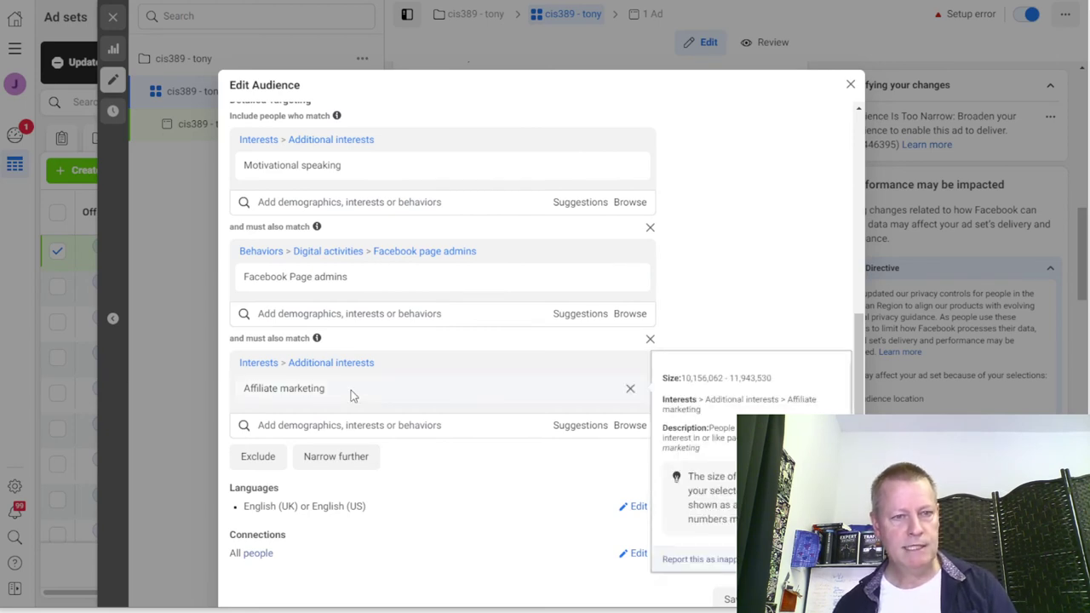
{"action": "mouse_move", "coordinate": [405, 269]}
{"action": "mouse_move", "coordinate": [396, 162]}
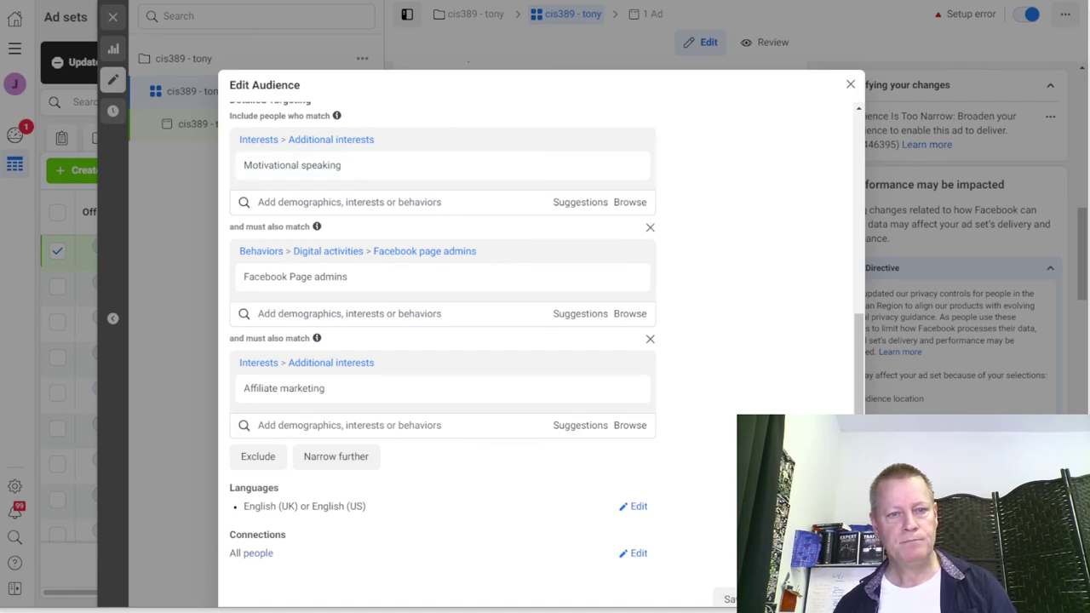
{"action": "scroll", "coordinate": [443, 341], "scroll_direction": "up", "scroll_amount": 5}
{"action": "scroll", "coordinate": [442, 340], "scroll_direction": "down", "scroll_amount": 4}
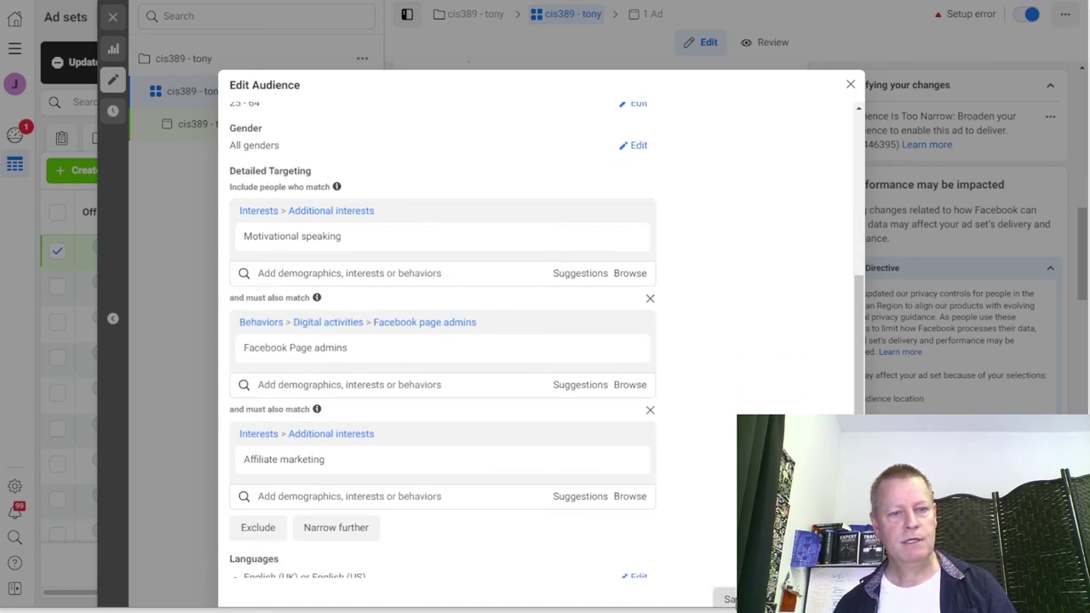
Save the edited audience under the name "Motiv speaker 2022" and check its estimated audience size in the audience definition
{"action": "left_click", "coordinate": [728, 598]}
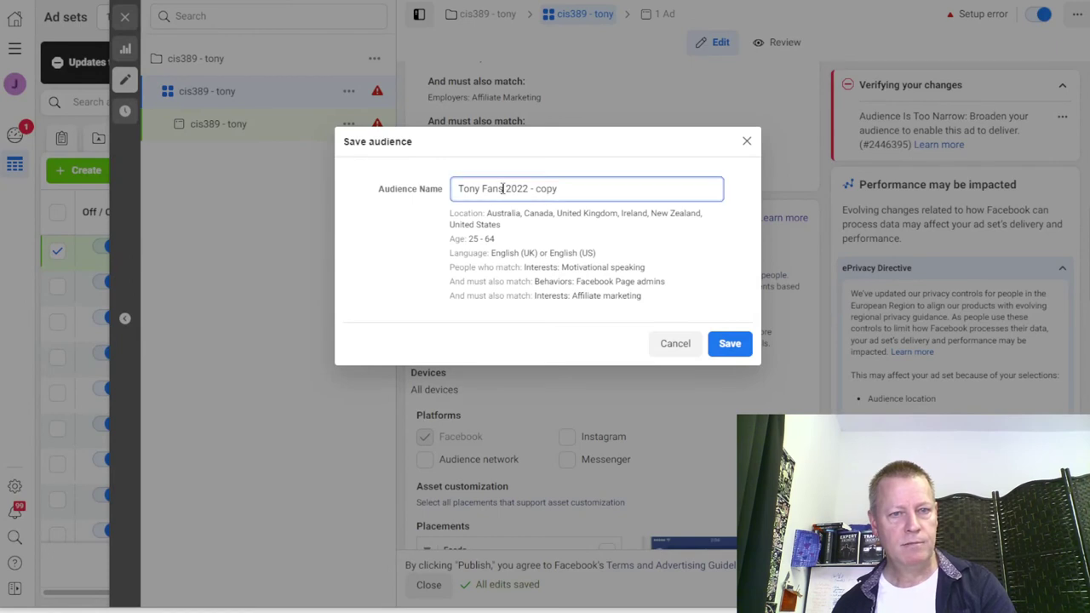
{"action": "left_click_drag", "start_coordinate": [503, 189], "coordinate": [408, 185]}
{"action": "type", "text": "Moti"}
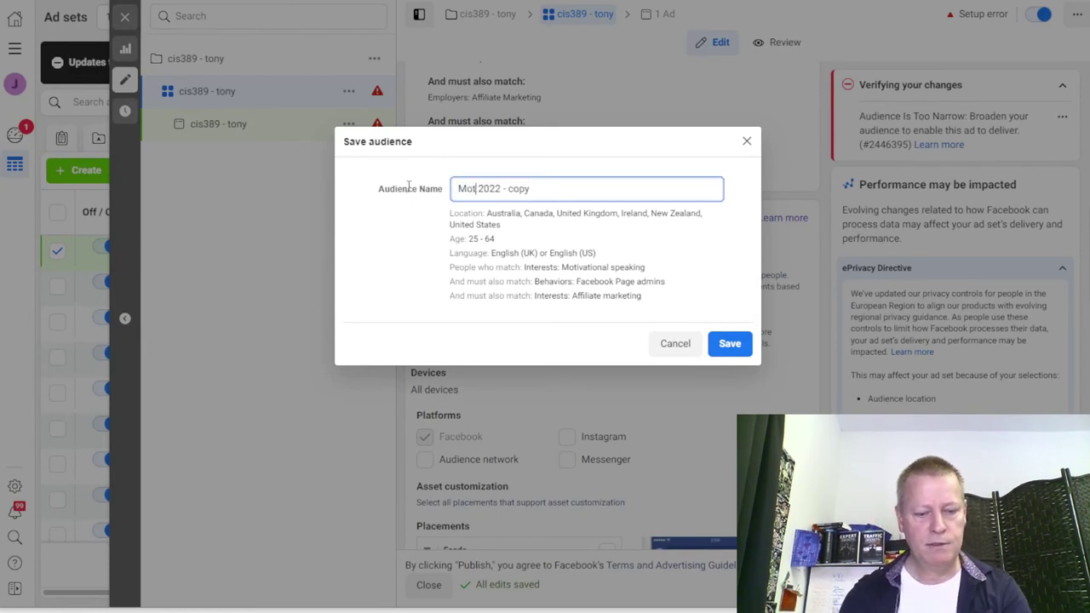
{"action": "type", "text": "v speaker"}
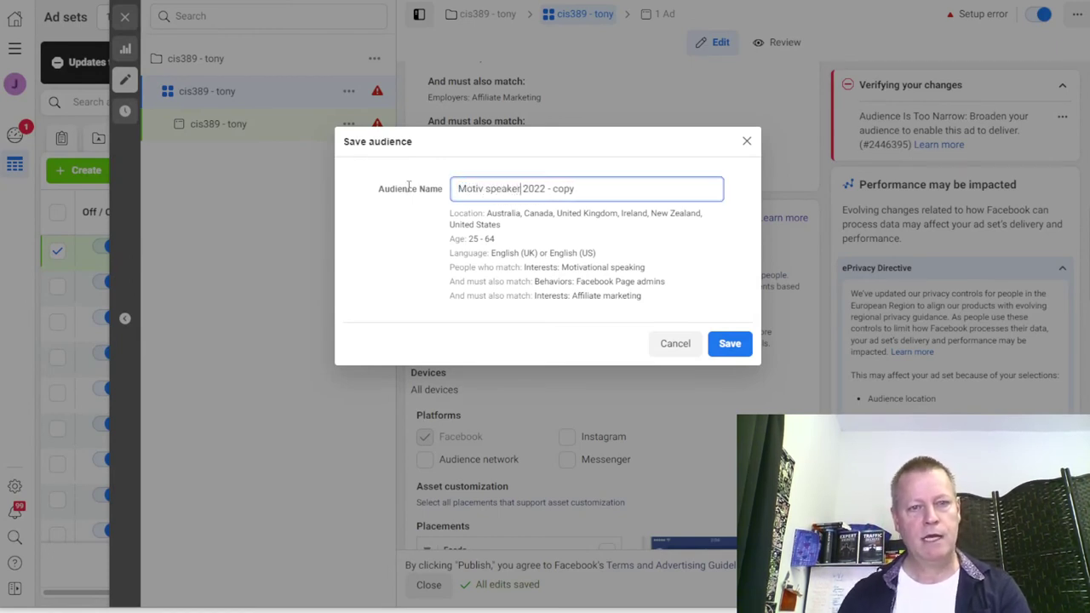
{"action": "double_click", "coordinate": [576, 188]}
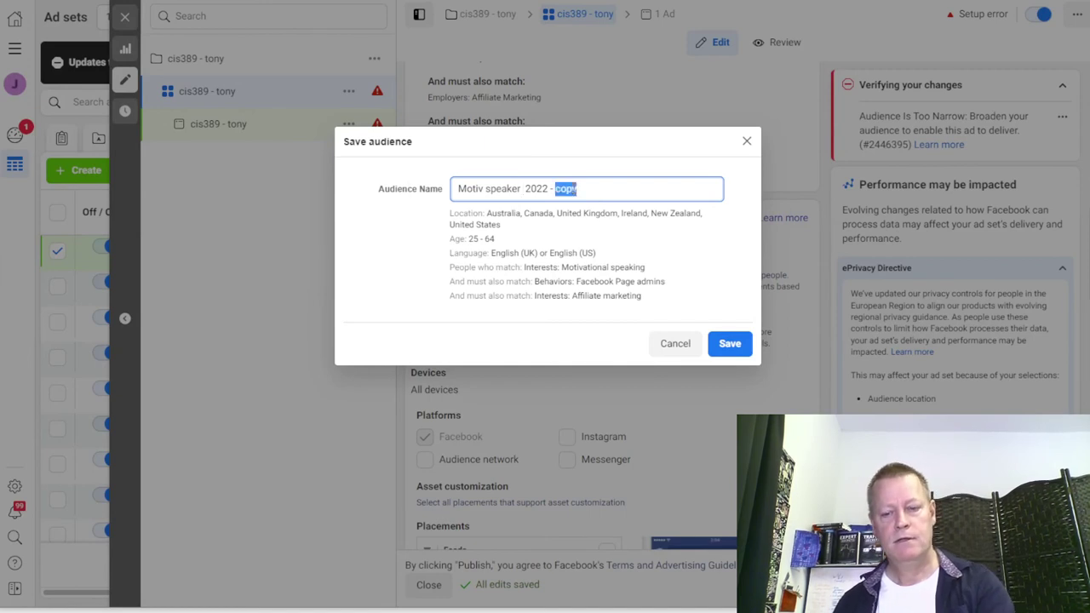
{"action": "key", "text": "BackSpace"}
{"action": "key", "text": "BackSpace"}
{"action": "key", "text": "BackSpace"}
{"action": "key", "text": "BackSpace"}
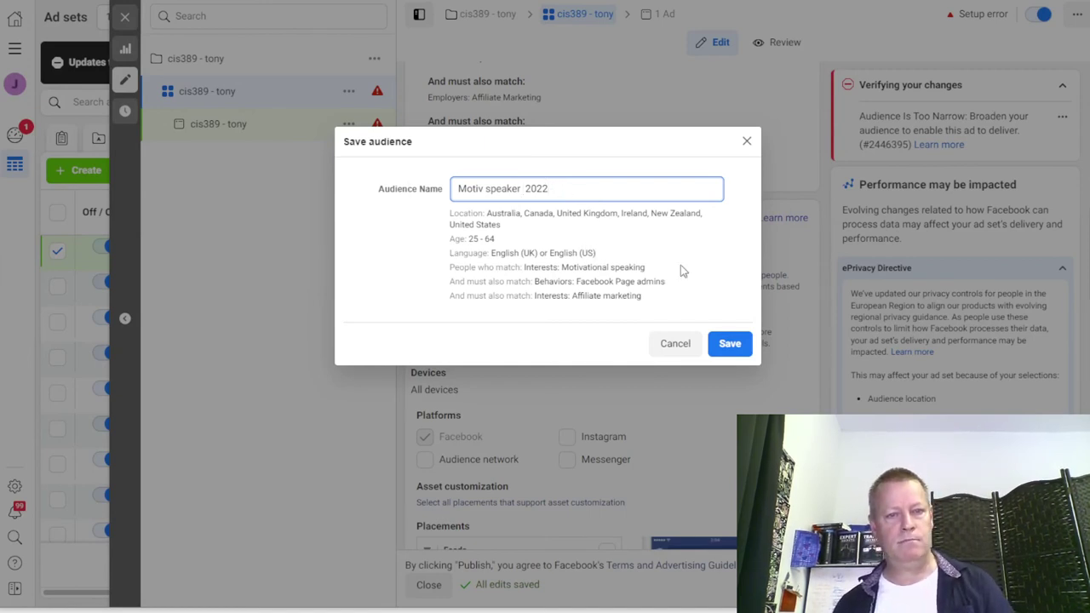
{"action": "left_click", "coordinate": [732, 346]}
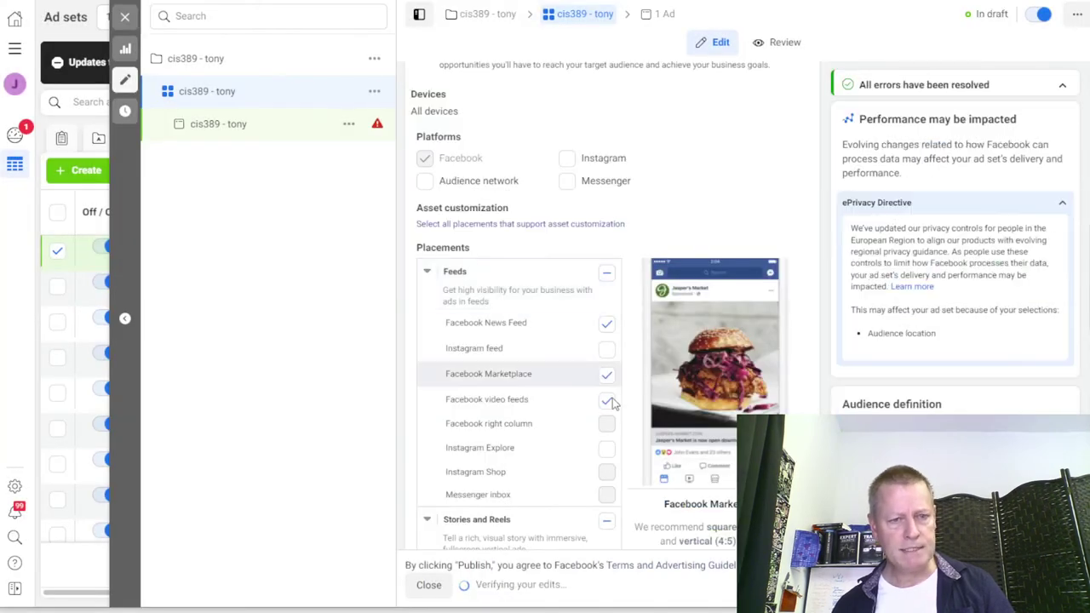
{"action": "scroll", "coordinate": [767, 390], "scroll_direction": "down", "scroll_amount": 10}
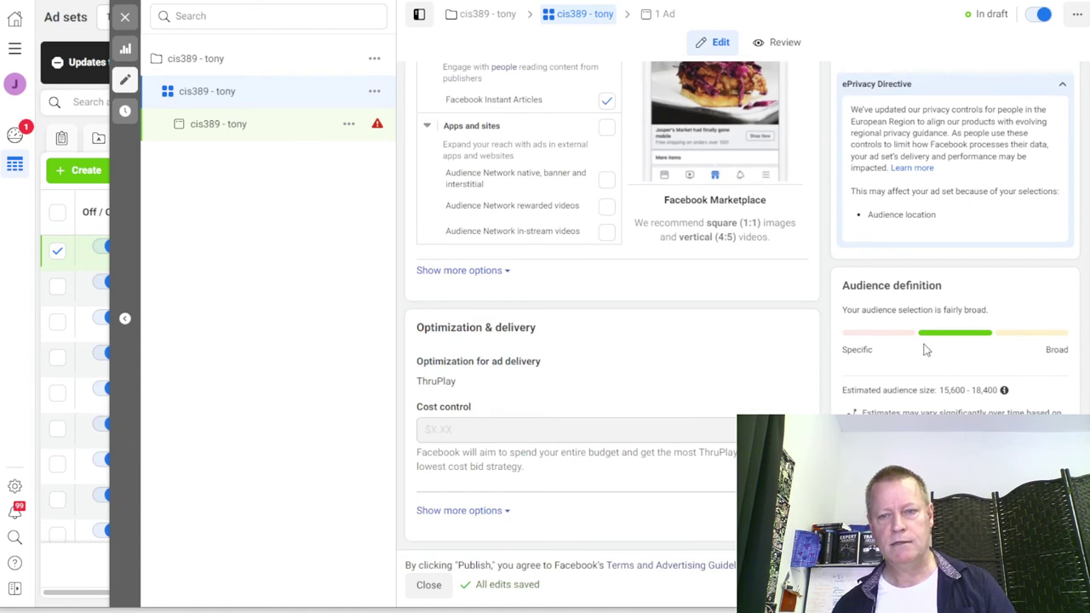
{"action": "left_click_drag", "start_coordinate": [937, 390], "coordinate": [994, 388]}
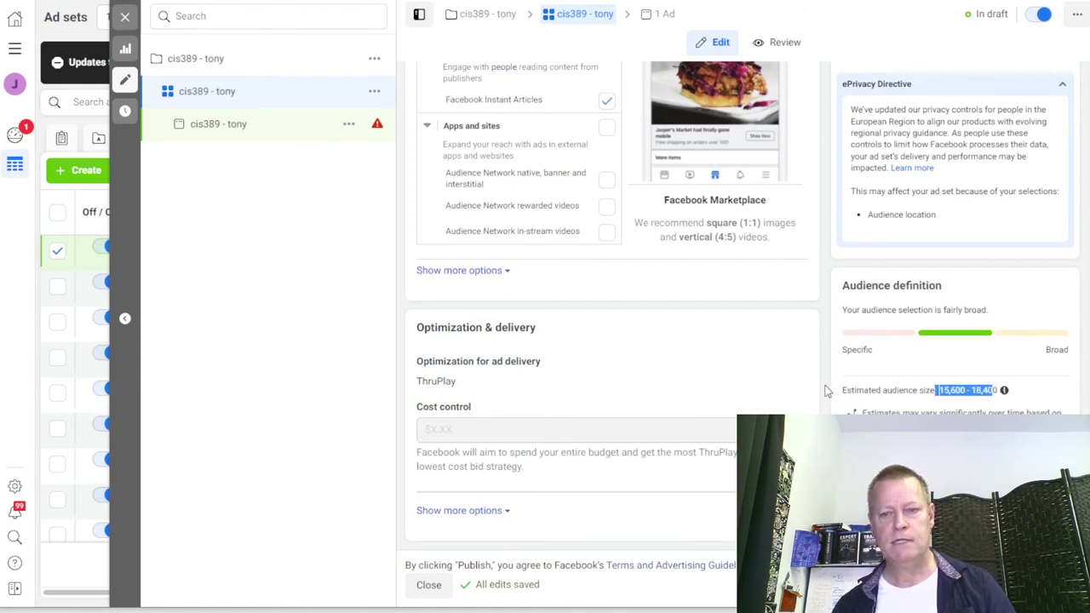
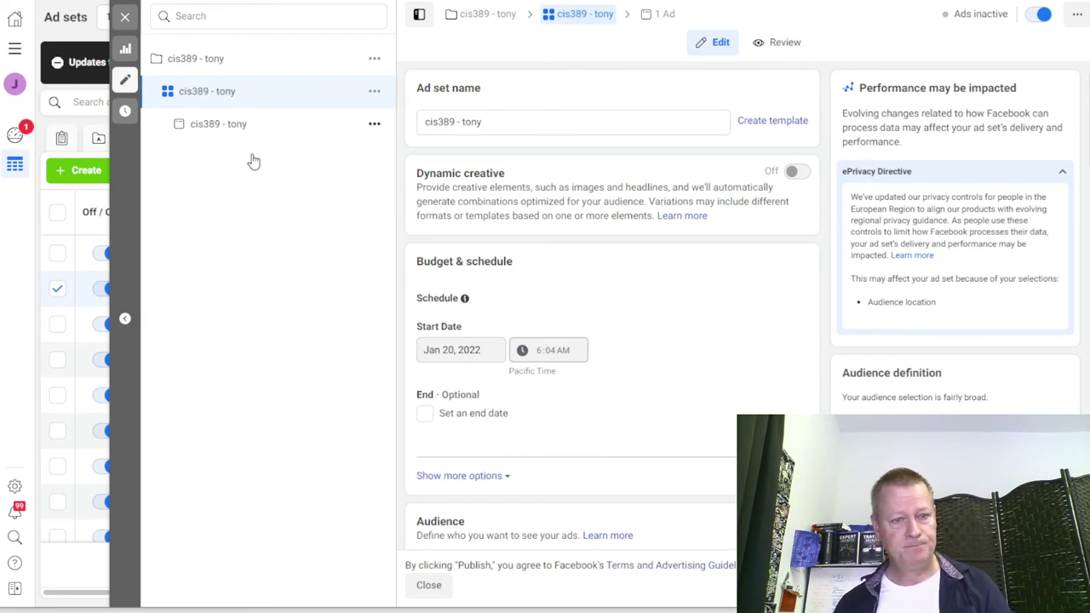
Close the ad set editor and refresh the ad sets list, dismissing the conversion reporting notice
{"action": "left_click", "coordinate": [426, 586]}
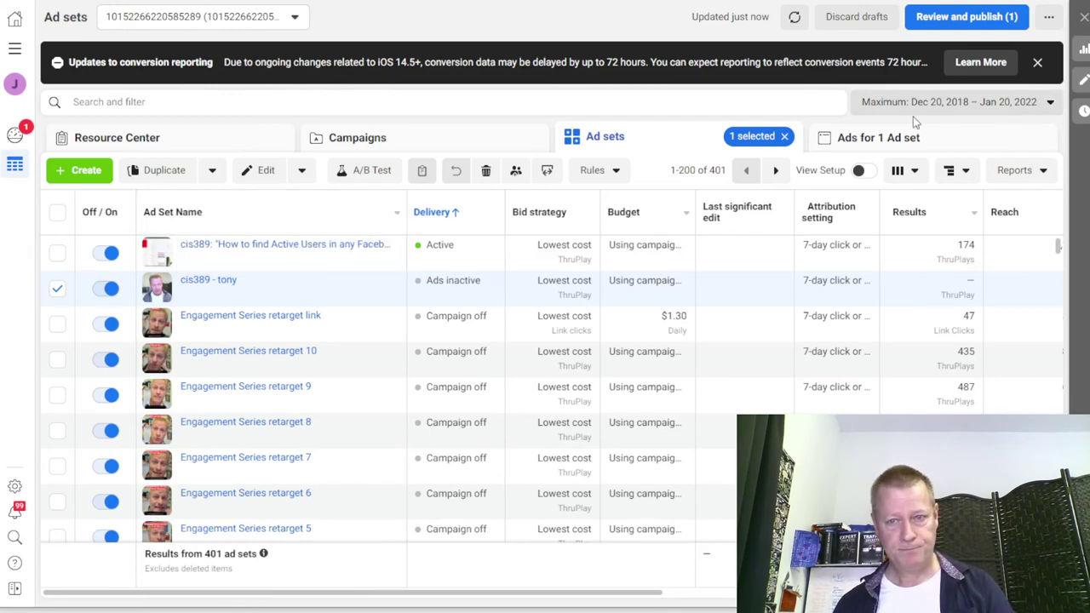
{"action": "left_click", "coordinate": [794, 17]}
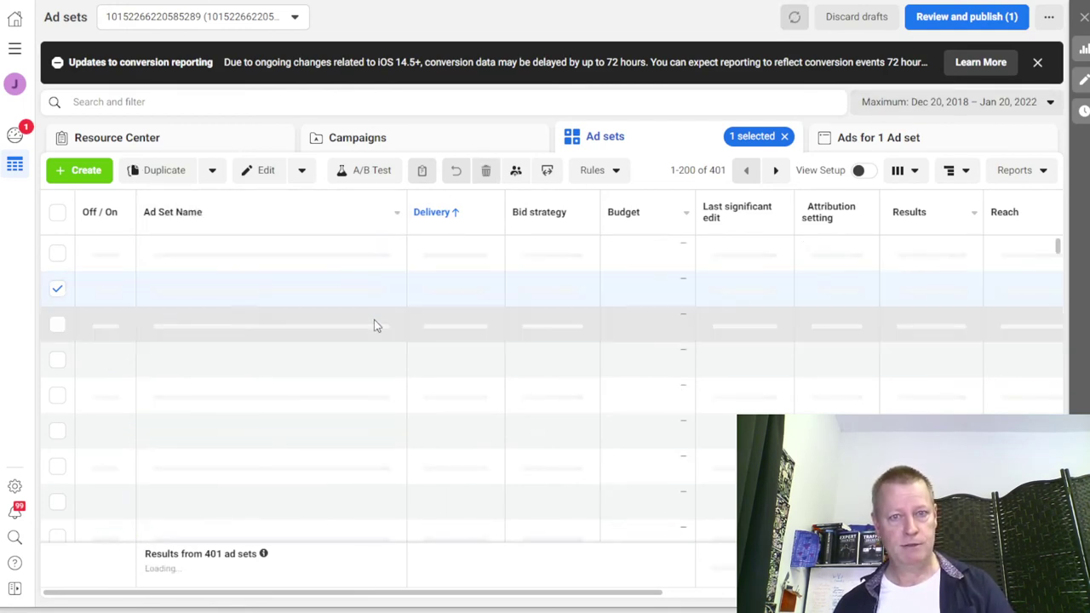
{"action": "left_click", "coordinate": [1037, 62]}
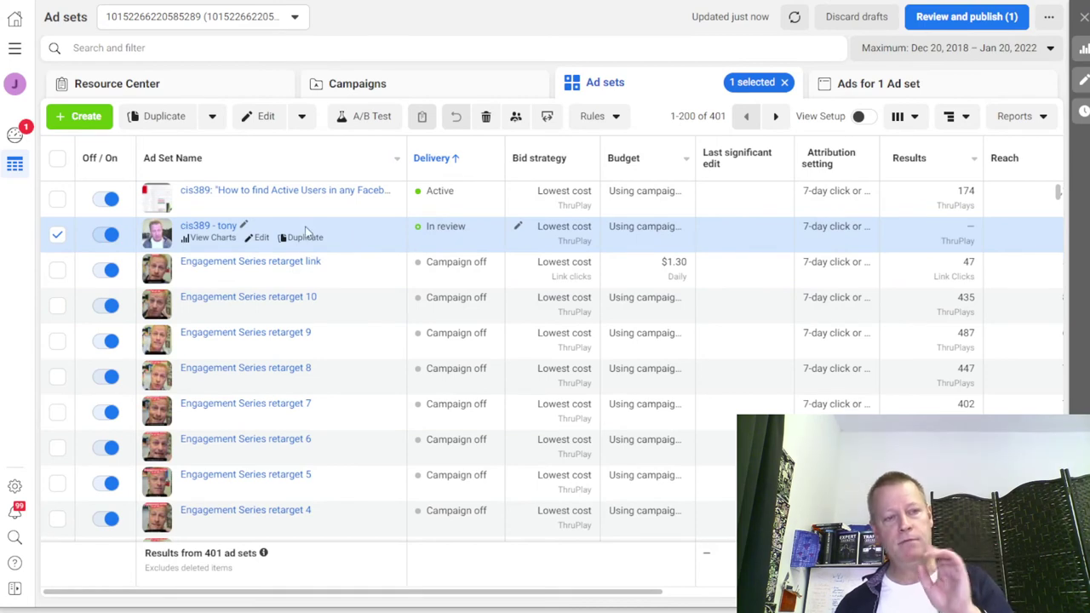
Rename the "cis389 - tony" ad set to "cis389 - speakers" and publish the new name
{"action": "left_click", "coordinate": [245, 225]}
{"action": "double_click", "coordinate": [213, 260]}
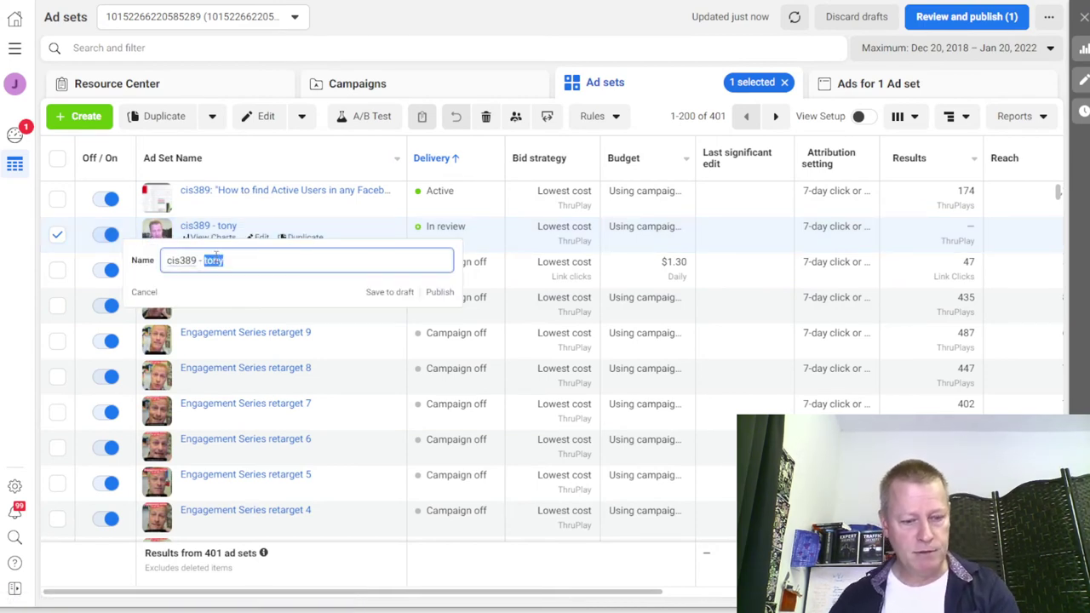
{"action": "type", "text": "speakers"}
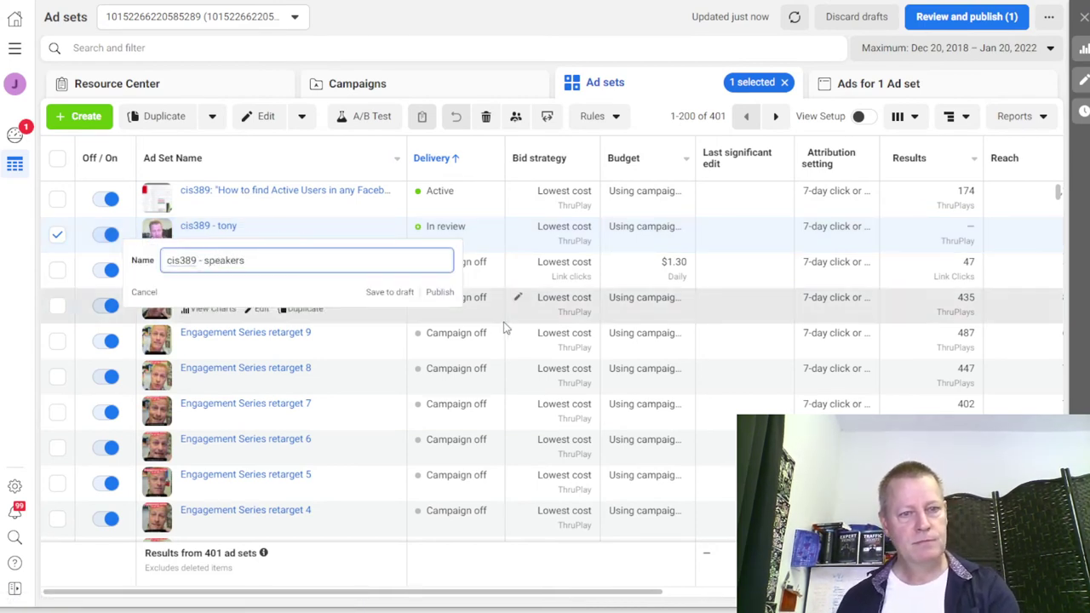
{"action": "left_click", "coordinate": [435, 292]}
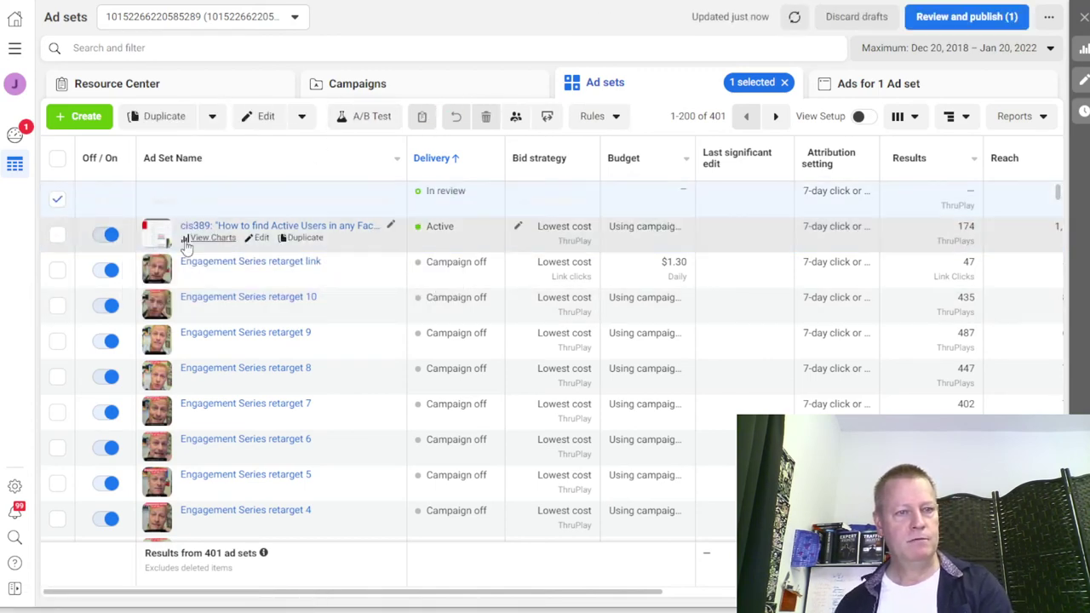
Correct the ad set selection so that only "cis389 - speakers" is selected
{"action": "left_click", "coordinate": [57, 235]}
{"action": "left_click", "coordinate": [57, 200]}
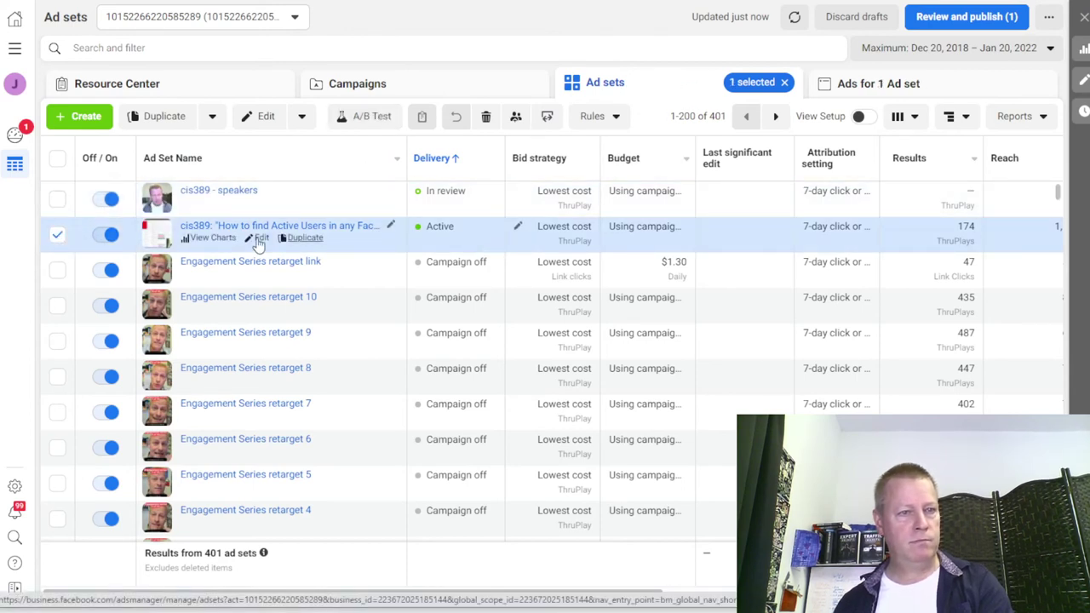
{"action": "left_click", "coordinate": [55, 237]}
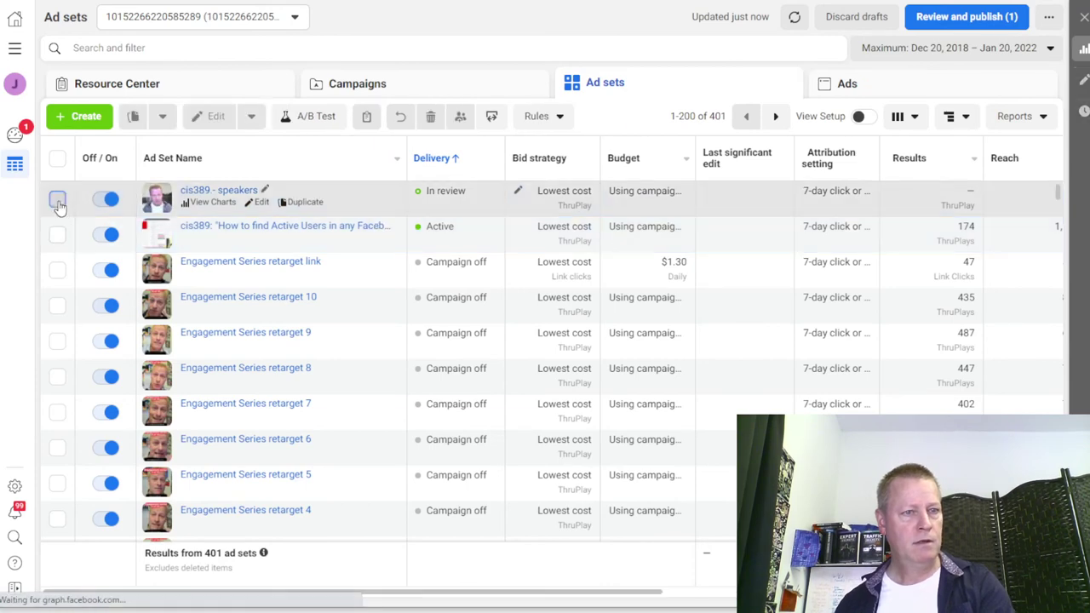
{"action": "left_click", "coordinate": [57, 199]}
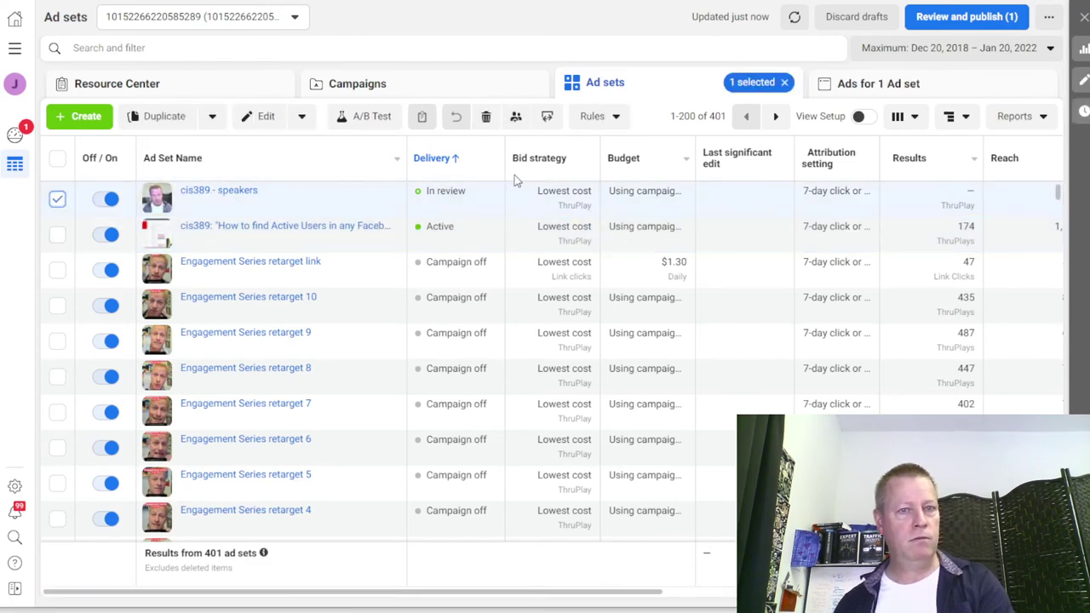
Select the "cis389 - tony" campaign, rename it to "cis389 - speakers" and publish the change
{"action": "left_click", "coordinate": [499, 92]}
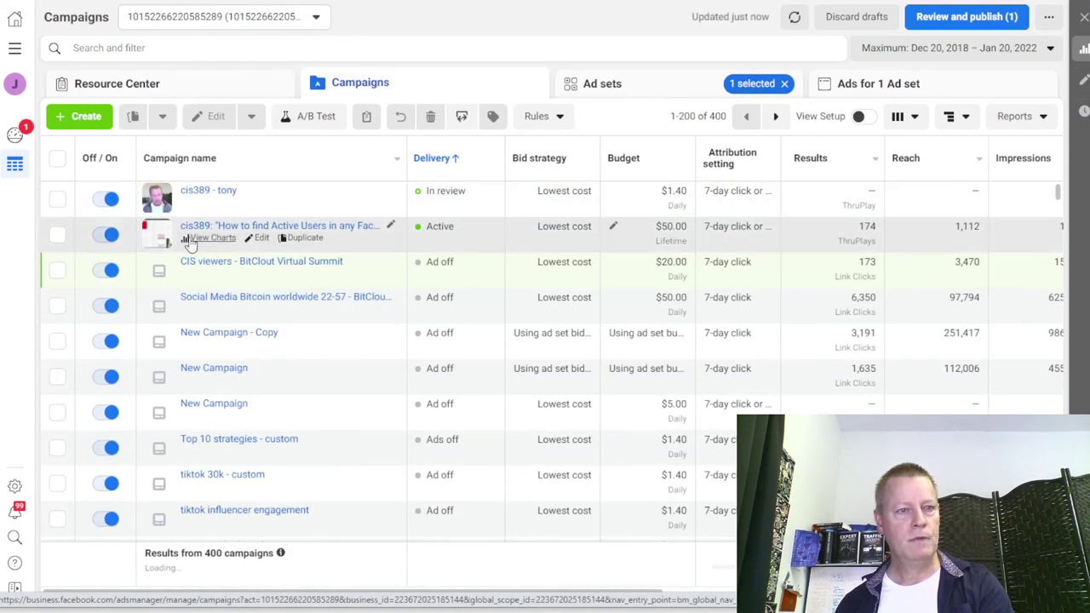
{"action": "left_click", "coordinate": [57, 201]}
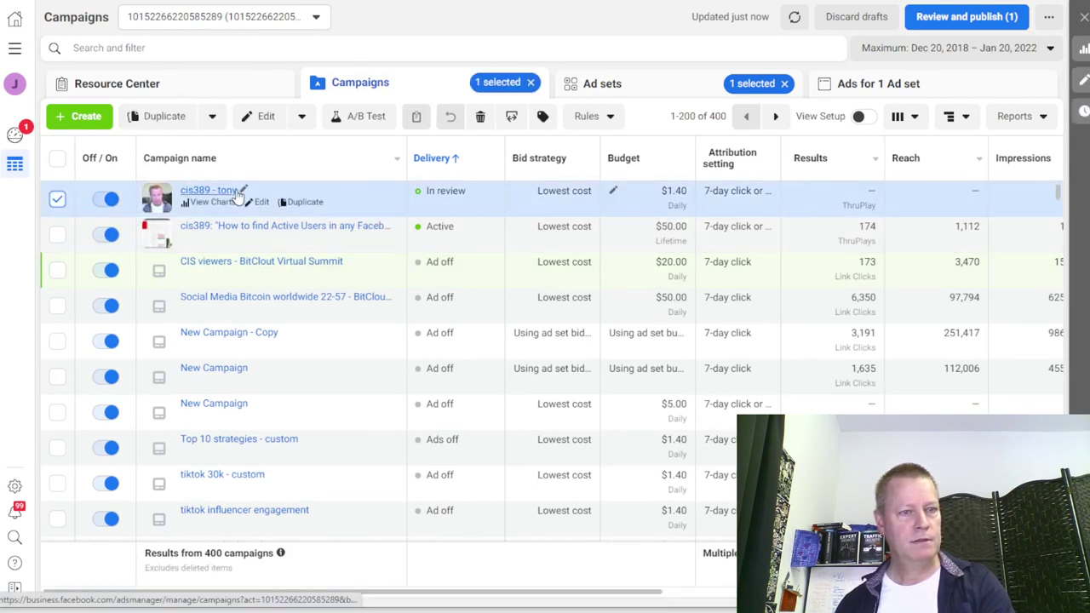
{"action": "left_click", "coordinate": [243, 190]}
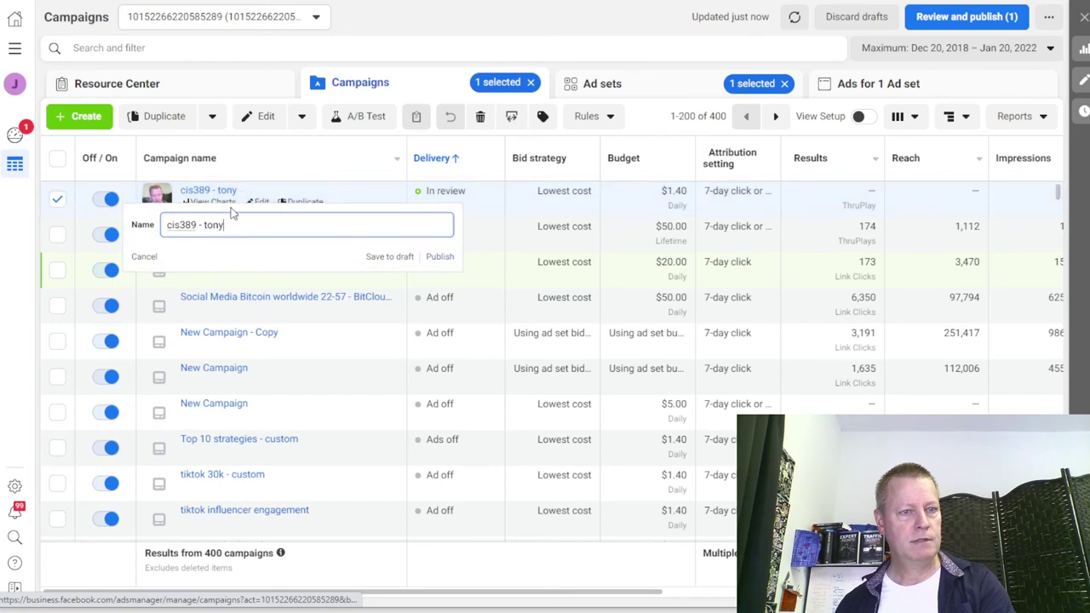
{"action": "double_click", "coordinate": [210, 224]}
{"action": "type", "text": "speakers"}
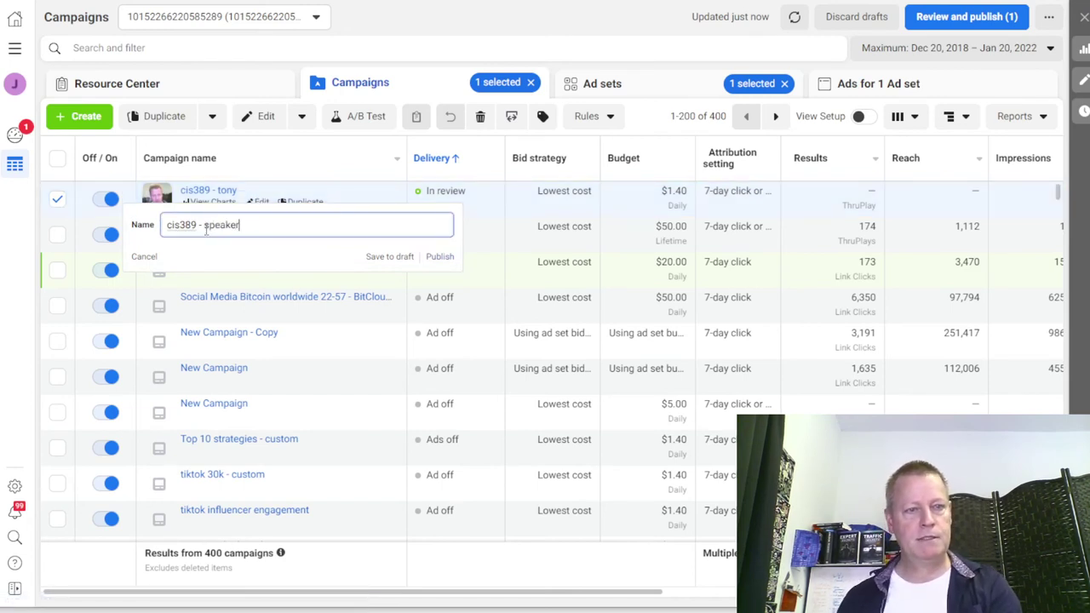
{"action": "left_click", "coordinate": [436, 256]}
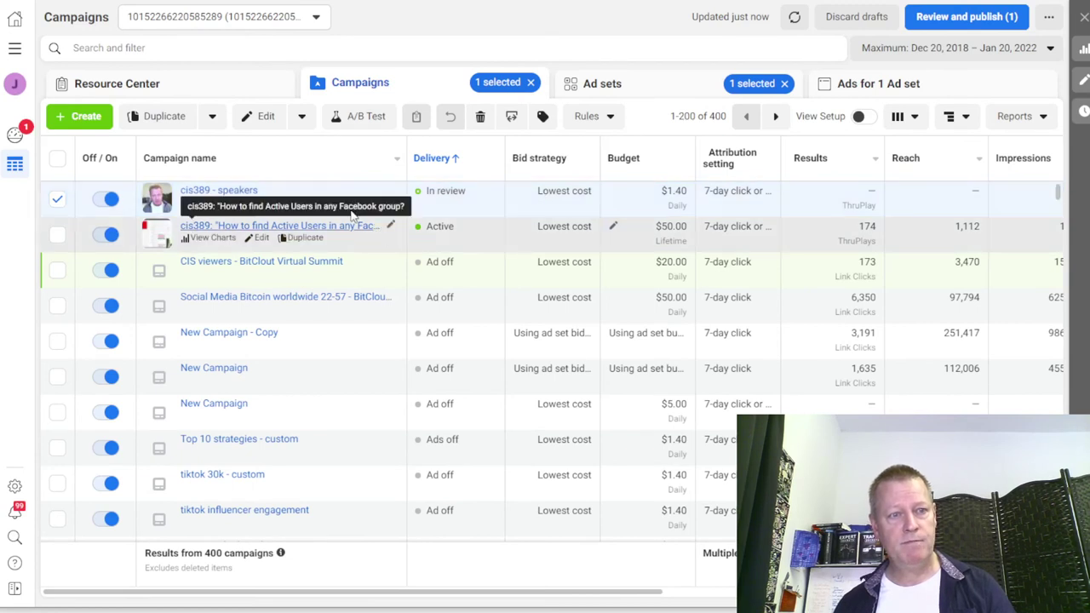
Rename the selected campaign's ad to "cis389 - speakers", publish the change and return to the campaigns list
{"action": "left_click", "coordinate": [694, 94]}
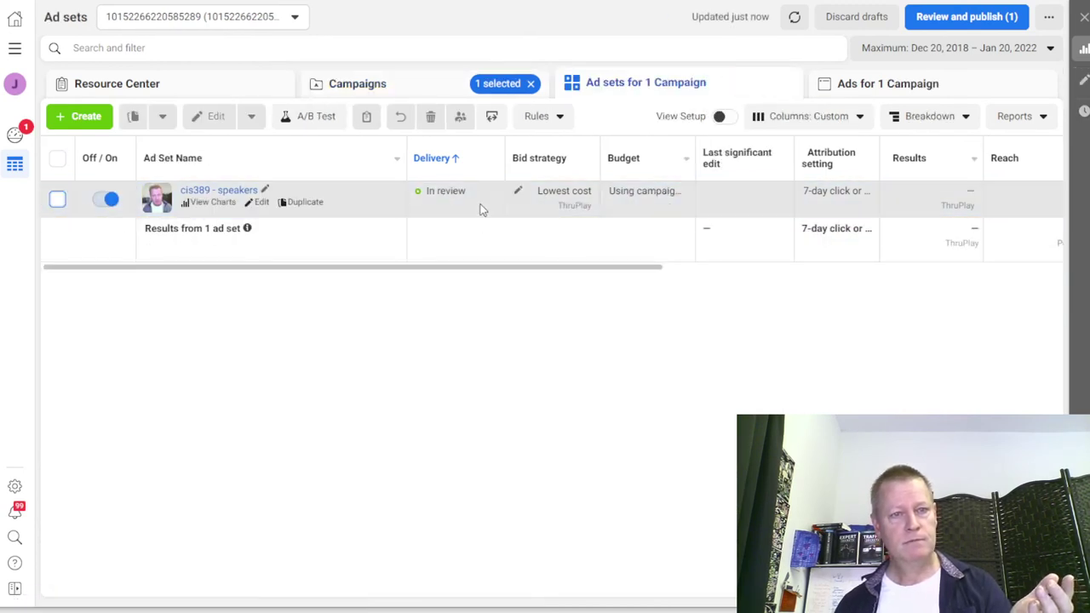
{"action": "left_click", "coordinate": [908, 84]}
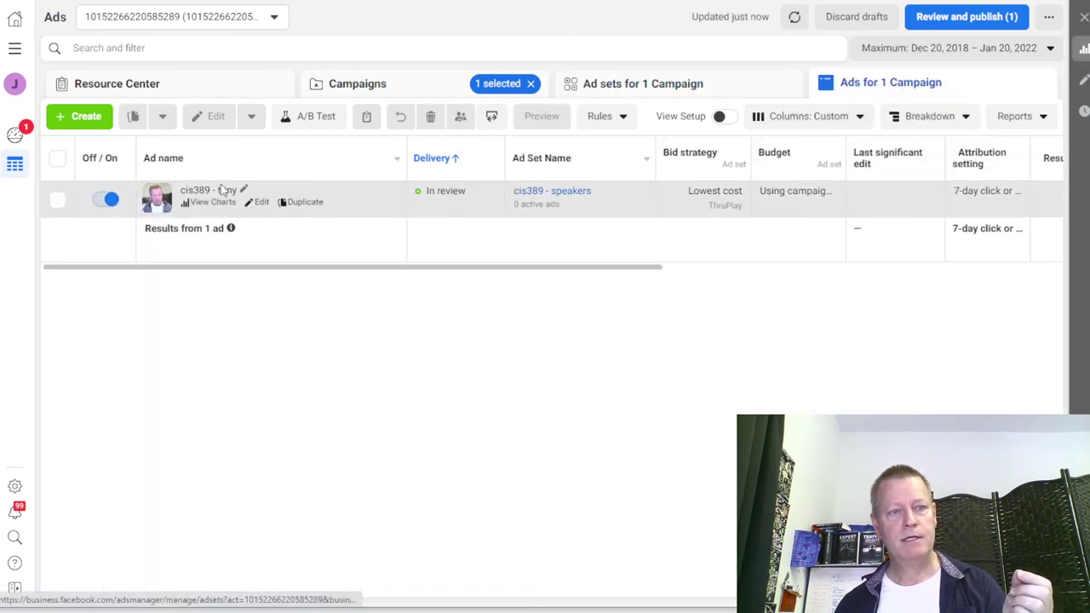
{"action": "left_click", "coordinate": [244, 193]}
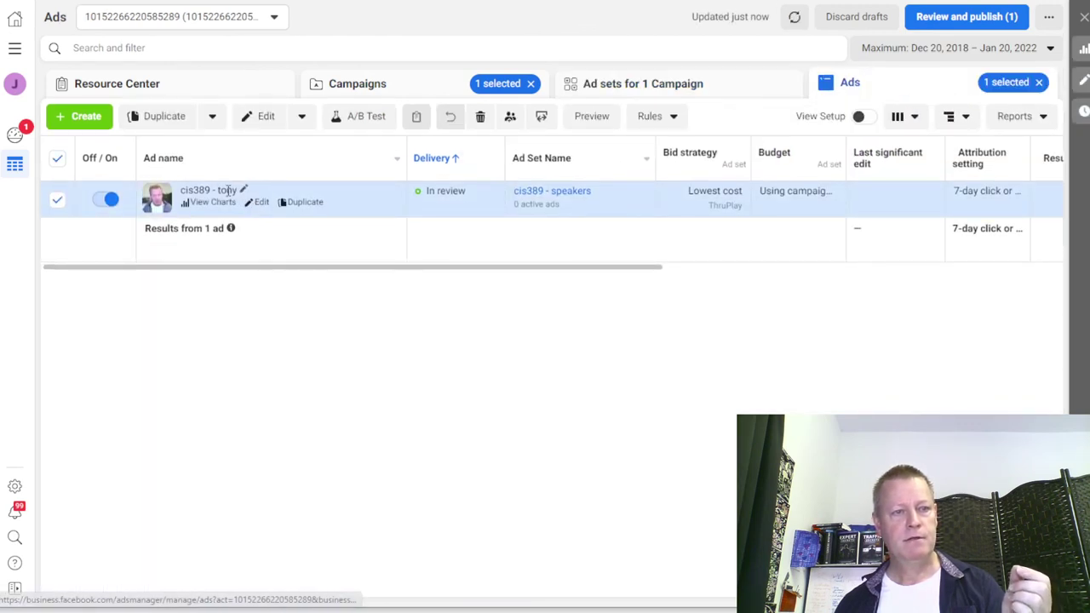
{"action": "left_click", "coordinate": [244, 192]}
{"action": "double_click", "coordinate": [210, 225]}
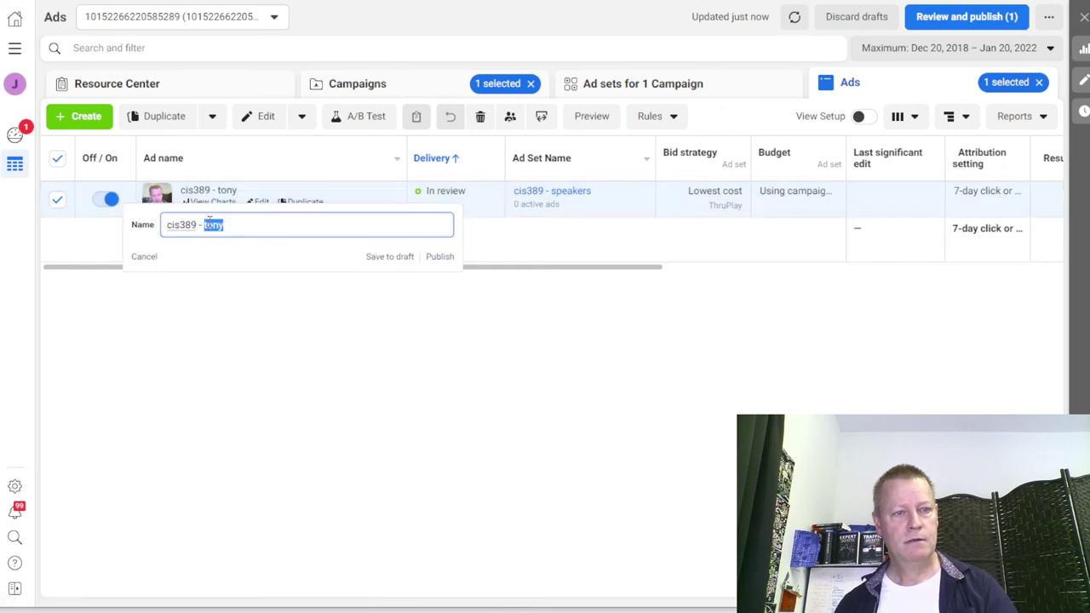
{"action": "type", "text": "speakers"}
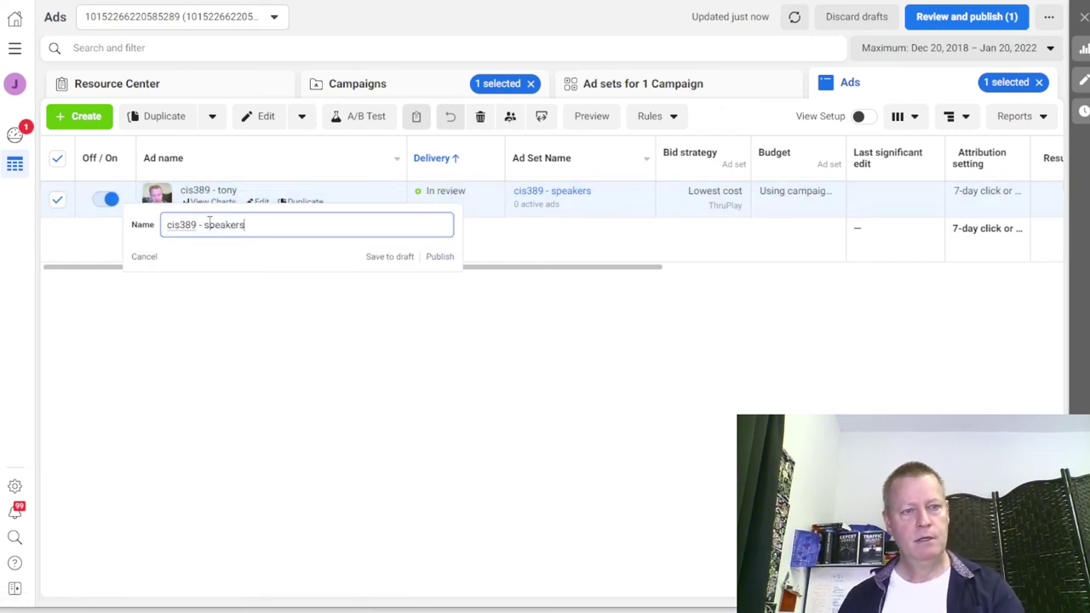
{"action": "left_click", "coordinate": [430, 259]}
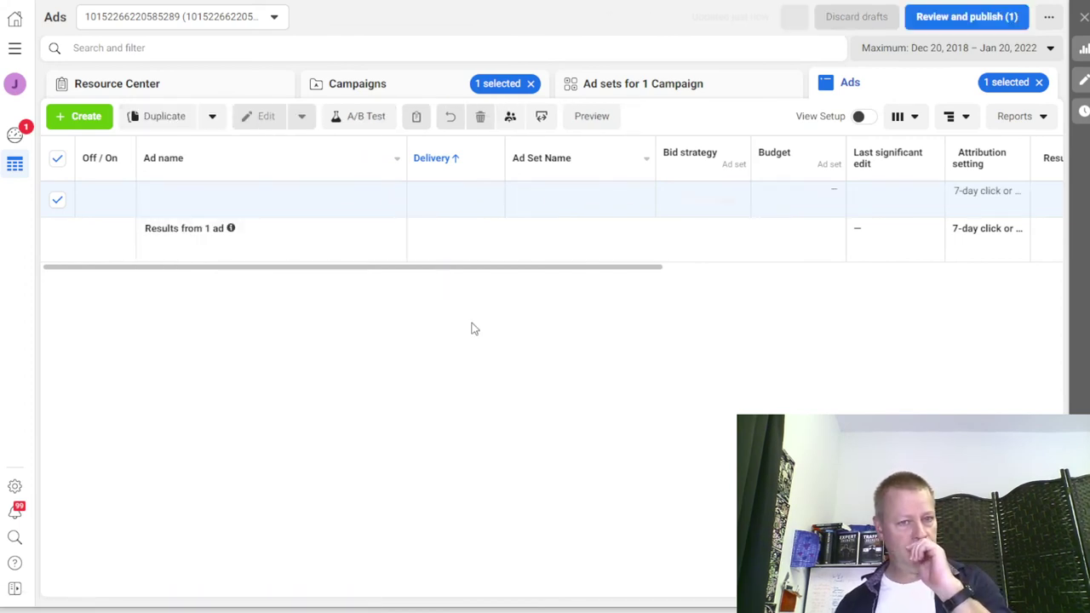
{"action": "left_click", "coordinate": [438, 91]}
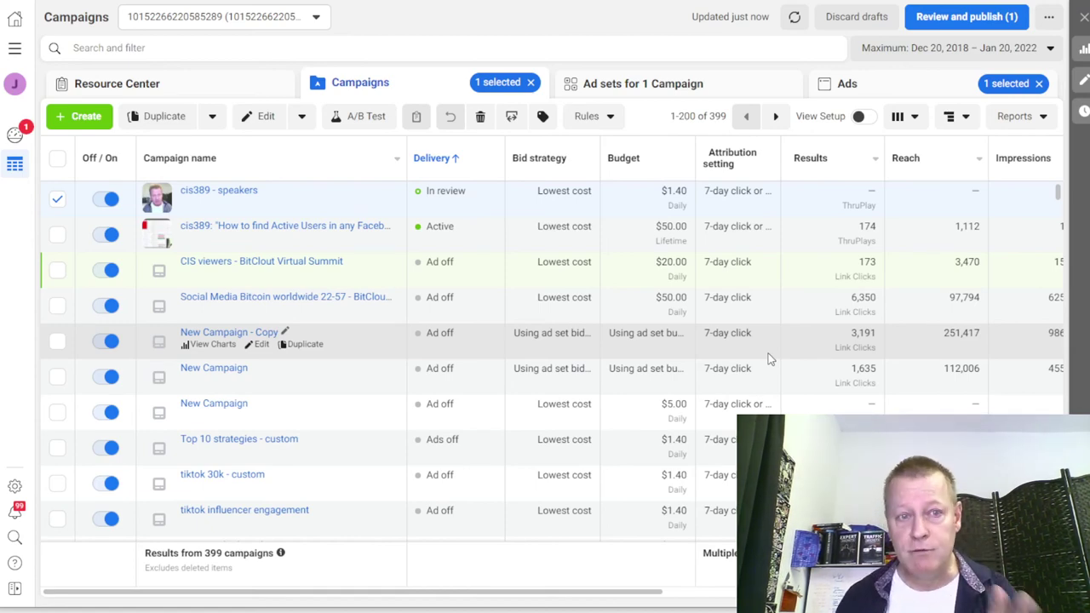
Start a new auction campaign with the Video views objective and name the campaign "cis380 from 389 viewers"
{"action": "left_click", "coordinate": [71, 119]}
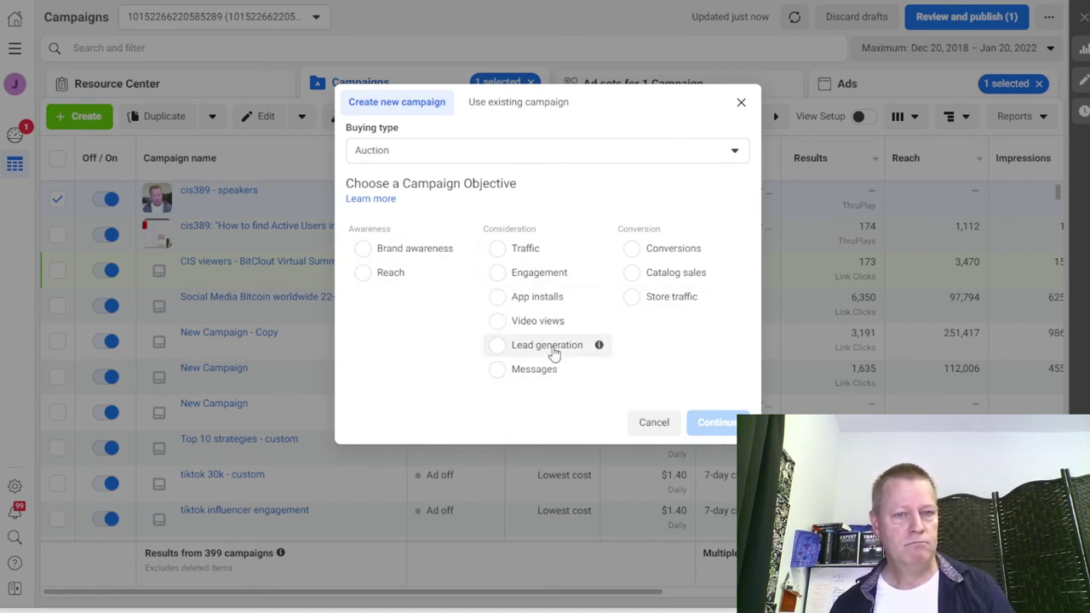
{"action": "left_click", "coordinate": [499, 322]}
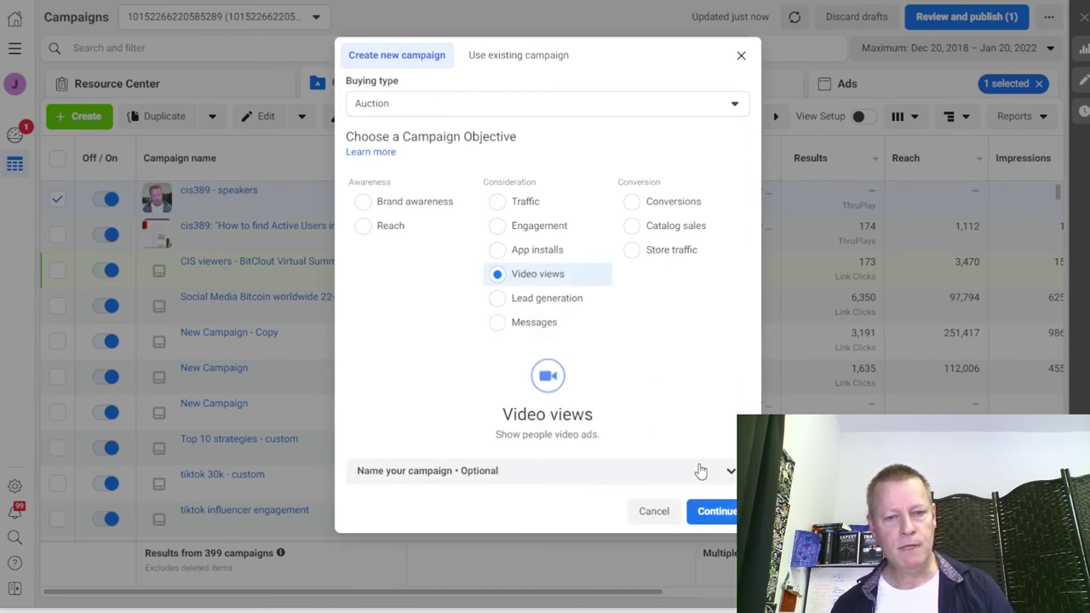
{"action": "left_click", "coordinate": [730, 471]}
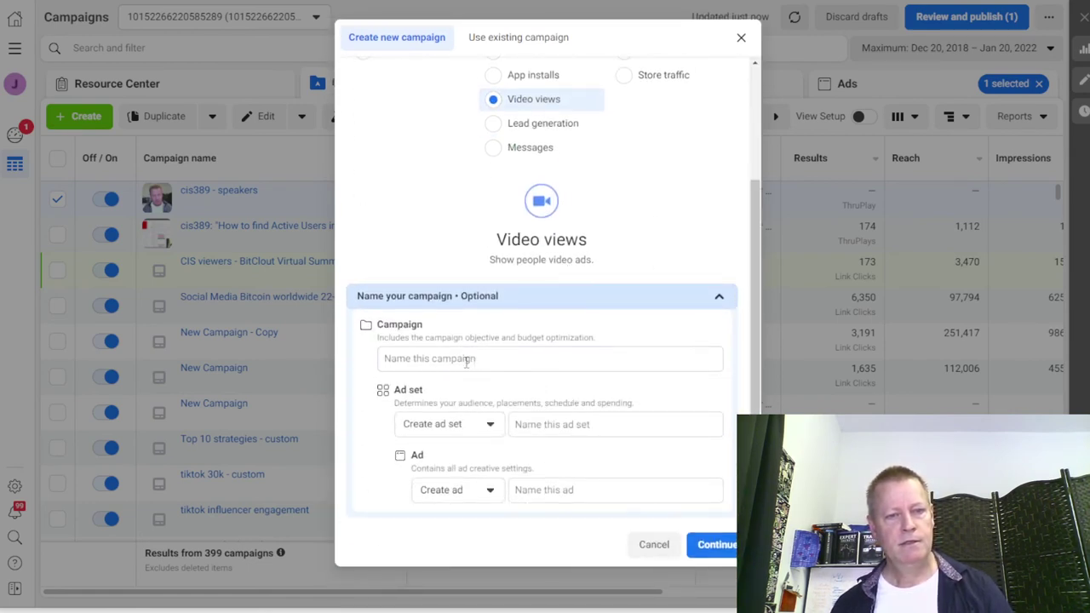
{"action": "left_click", "coordinate": [466, 361]}
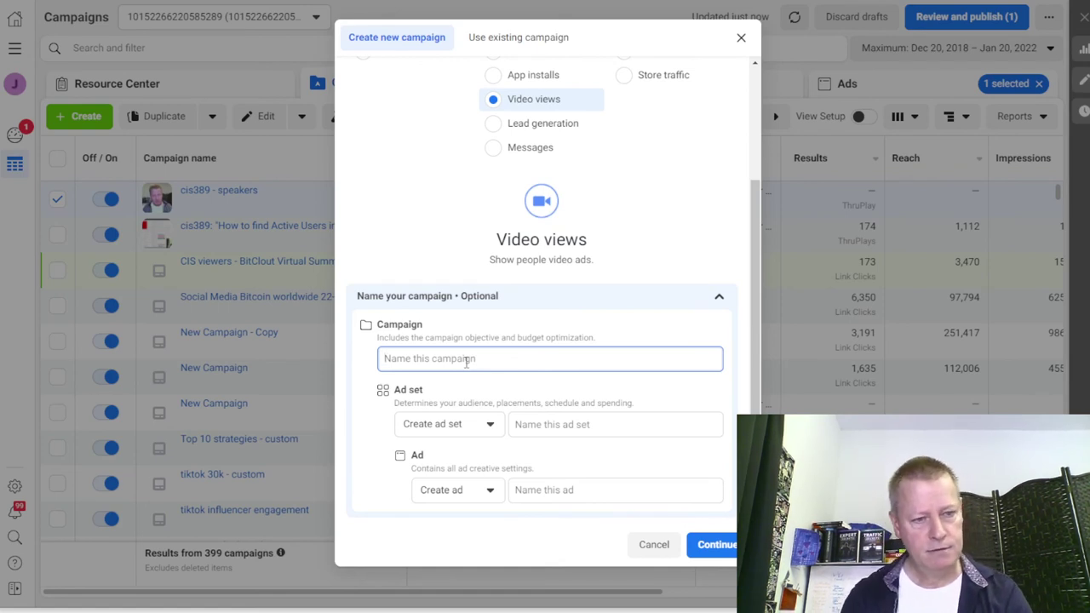
{"action": "type", "text": "cis380 from"}
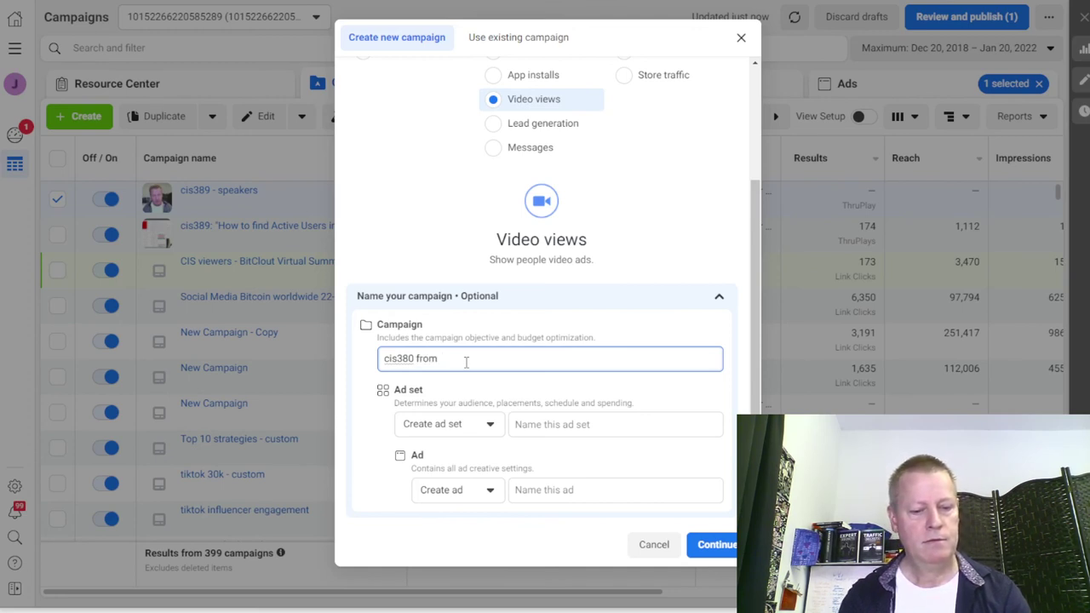
{"action": "type", "text": "389 viewers"}
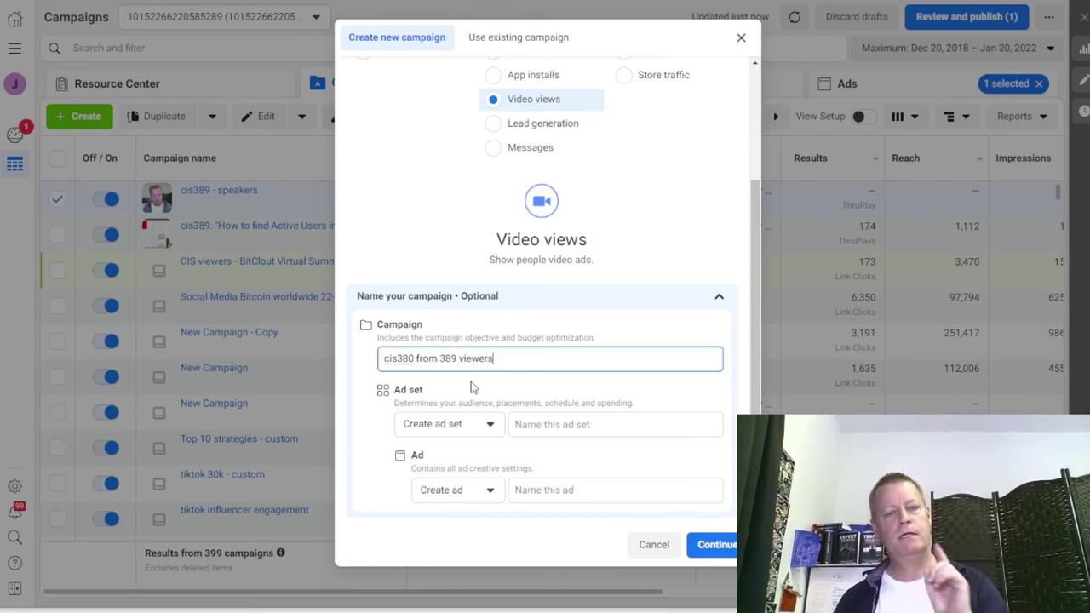
Copy the campaign name to the ad set and ad names and continue to create the campaign draft
{"action": "left_click_drag", "start_coordinate": [516, 354], "coordinate": [366, 366]}
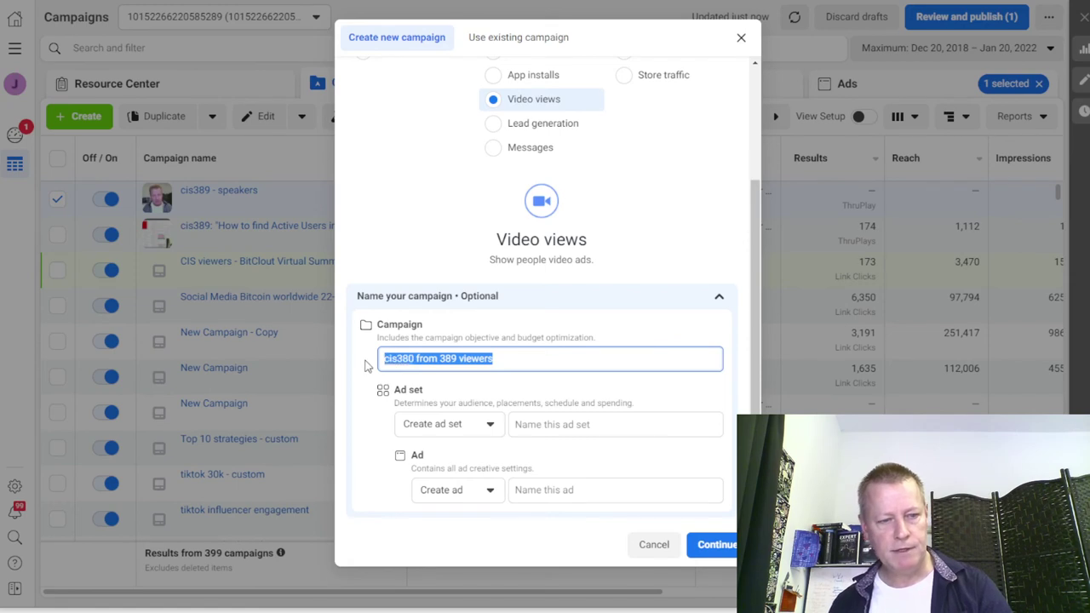
{"action": "key", "text": "ctrl+c"}
{"action": "left_click", "coordinate": [572, 425]}
{"action": "key", "text": "ctrl+v"}
{"action": "left_click", "coordinate": [568, 489]}
{"action": "key", "text": "ctrl+v"}
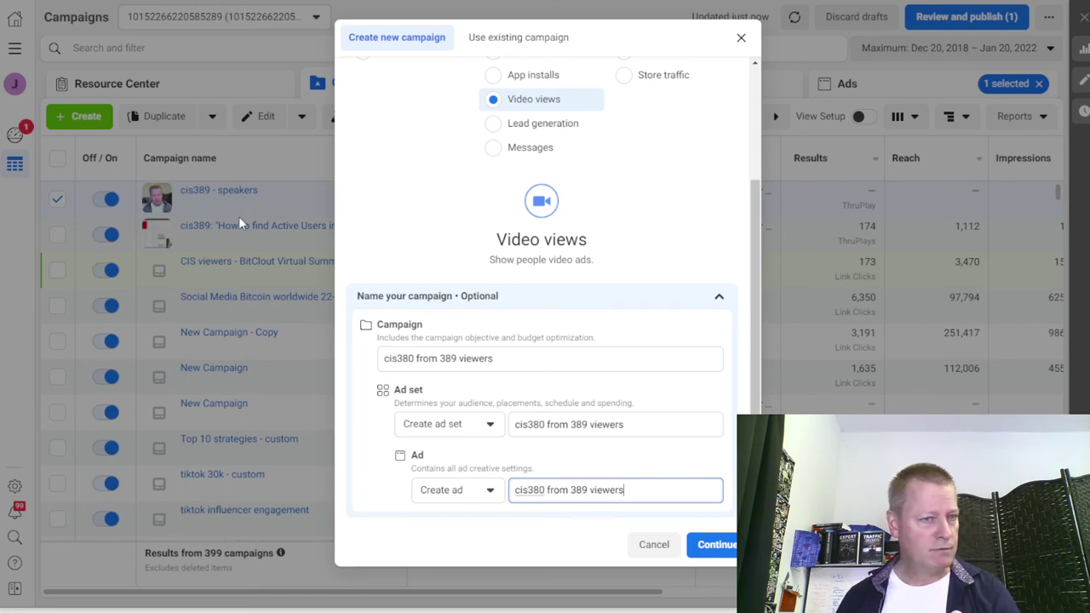
{"action": "left_click", "coordinate": [728, 552]}
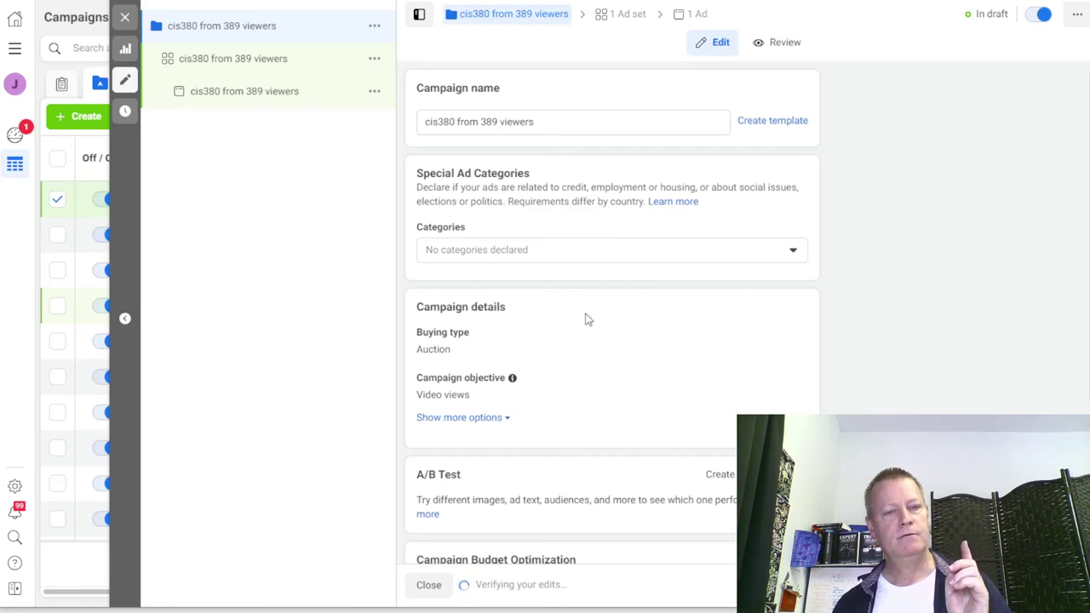
Set the campaign's daily budget to $1.40 and proceed to the ad set's audience settings
{"action": "scroll", "coordinate": [585, 318], "scroll_direction": "down", "scroll_amount": 3}
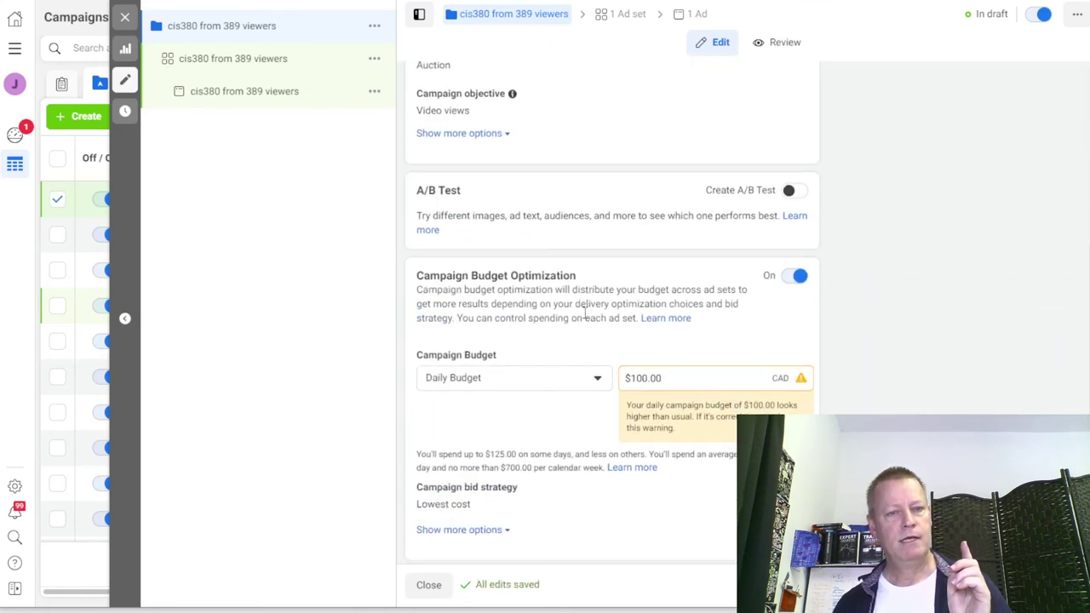
{"action": "left_click", "coordinate": [656, 375]}
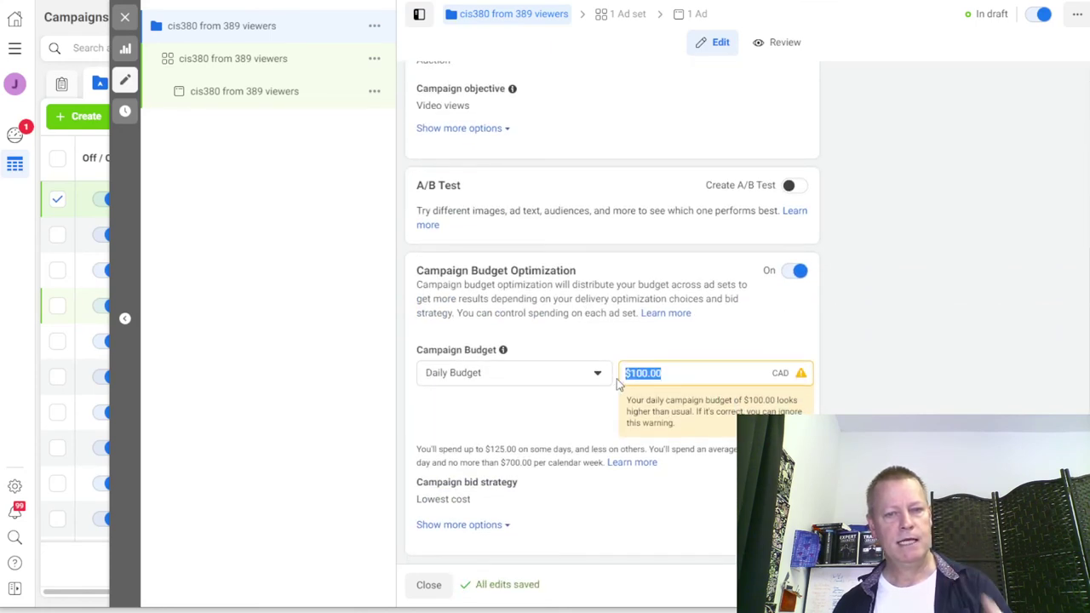
{"action": "key", "text": "BackSpace"}
{"action": "type", "text": "1.4"}
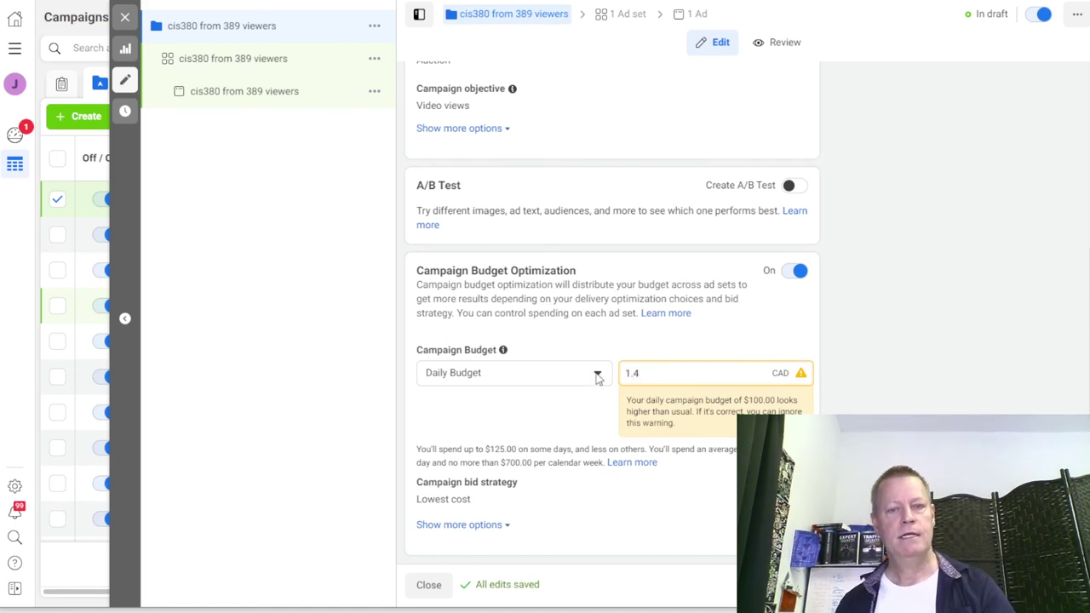
{"action": "left_click", "coordinate": [610, 347]}
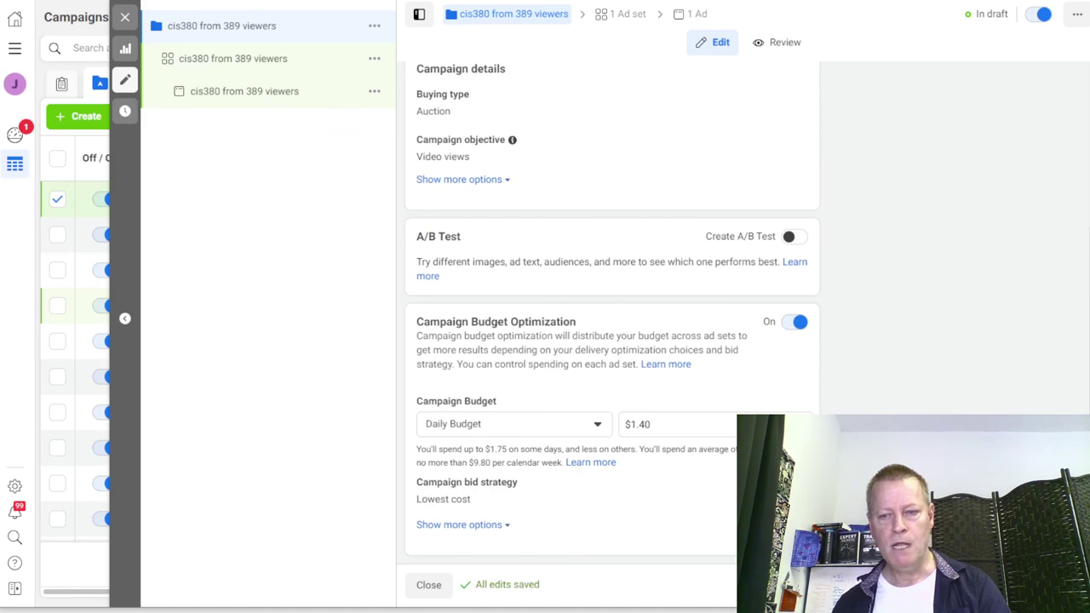
{"action": "left_click", "coordinate": [1052, 585]}
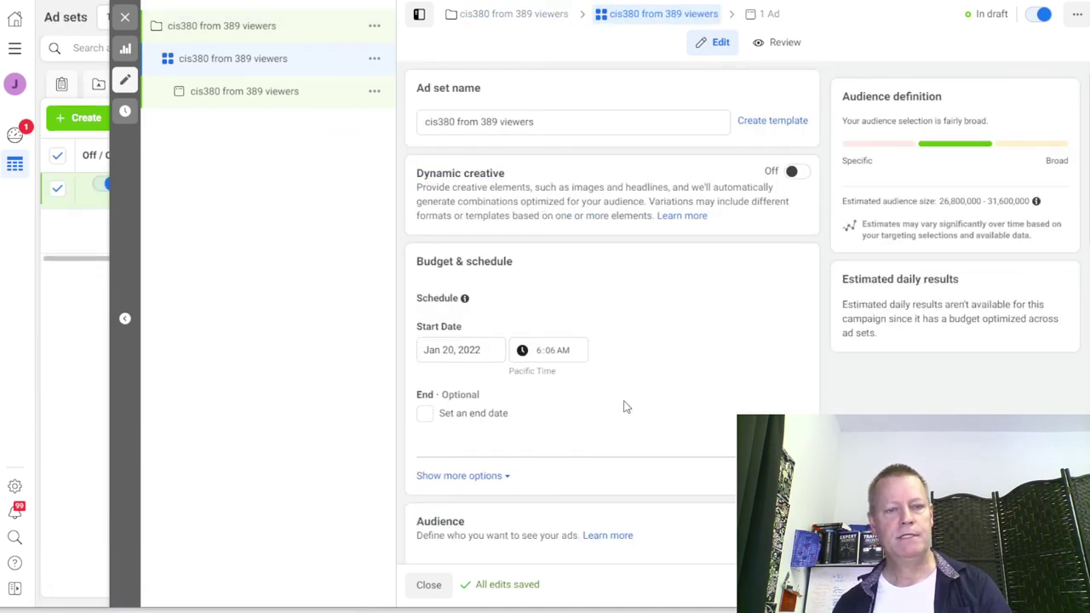
{"action": "scroll", "coordinate": [625, 406], "scroll_direction": "down", "scroll_amount": 3}
{"action": "scroll", "coordinate": [625, 407], "scroll_direction": "down", "scroll_amount": 2}
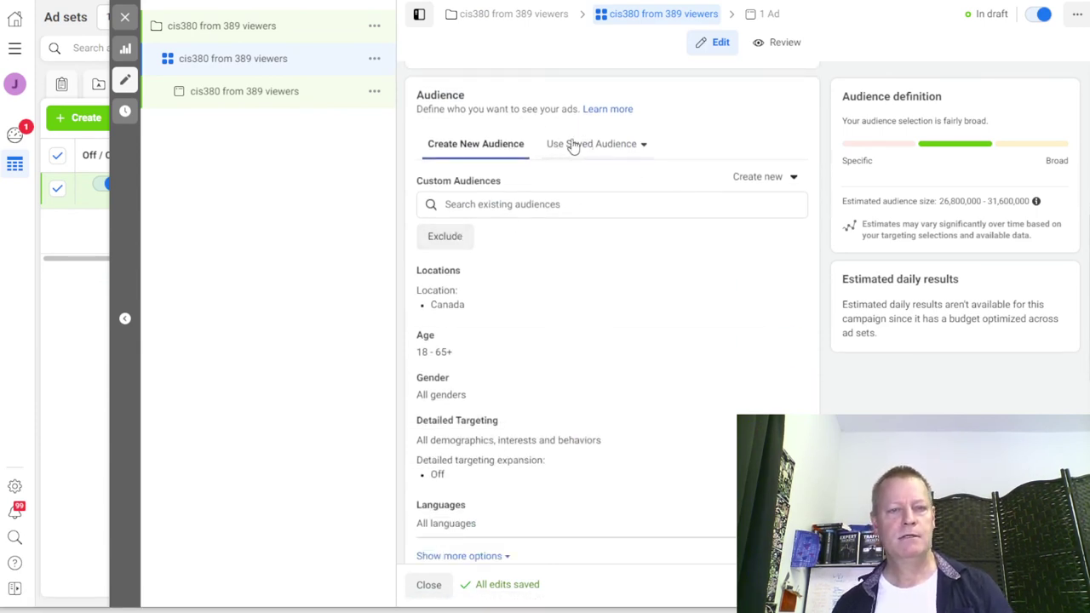
{"action": "left_click", "coordinate": [756, 182]}
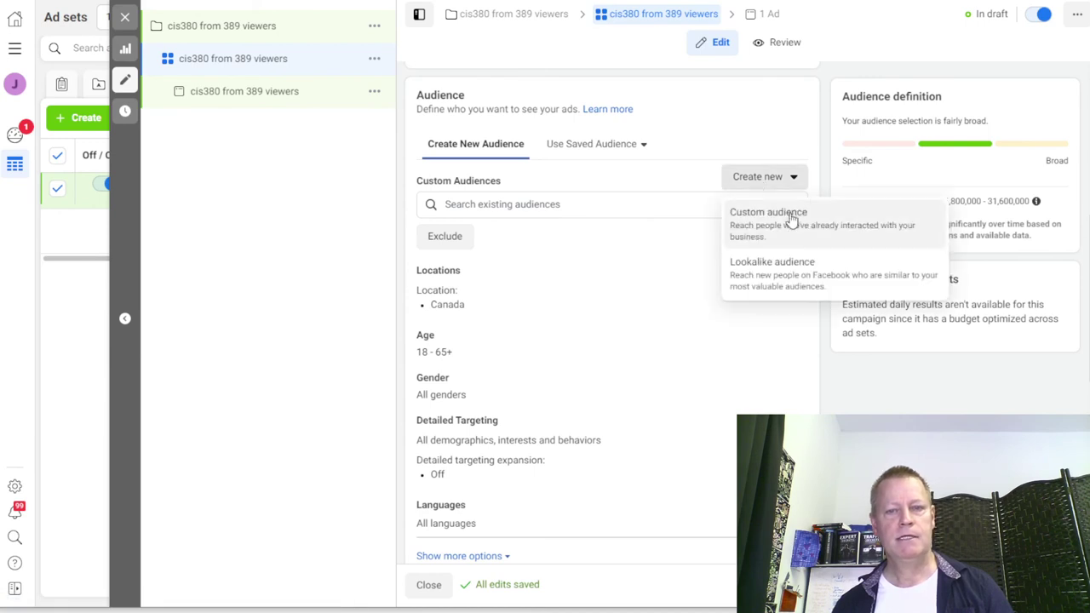
{"action": "left_click", "coordinate": [870, 236]}
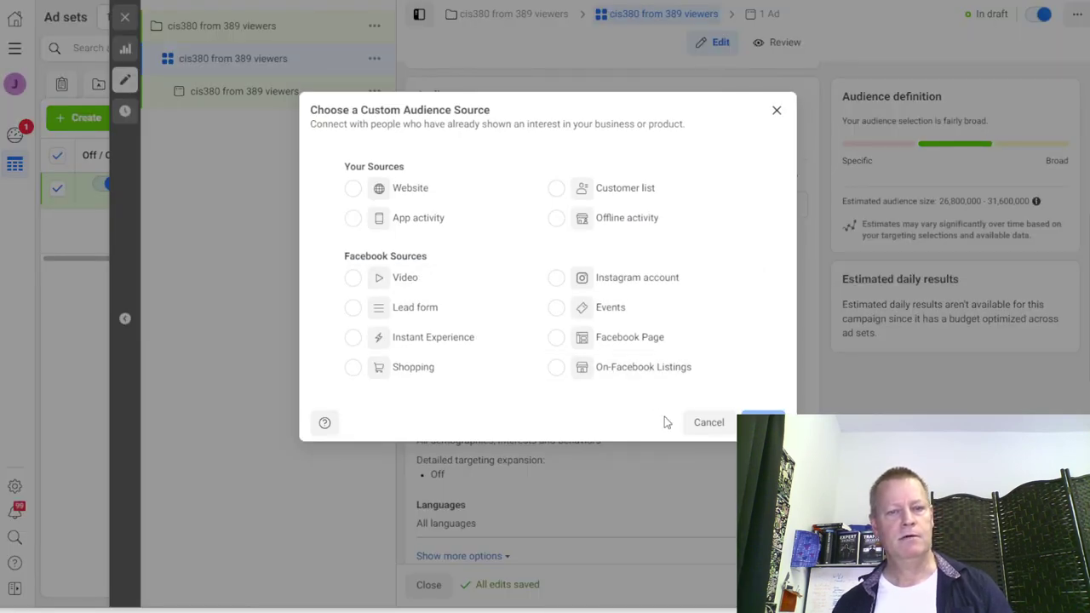
{"action": "left_click", "coordinate": [708, 423]}
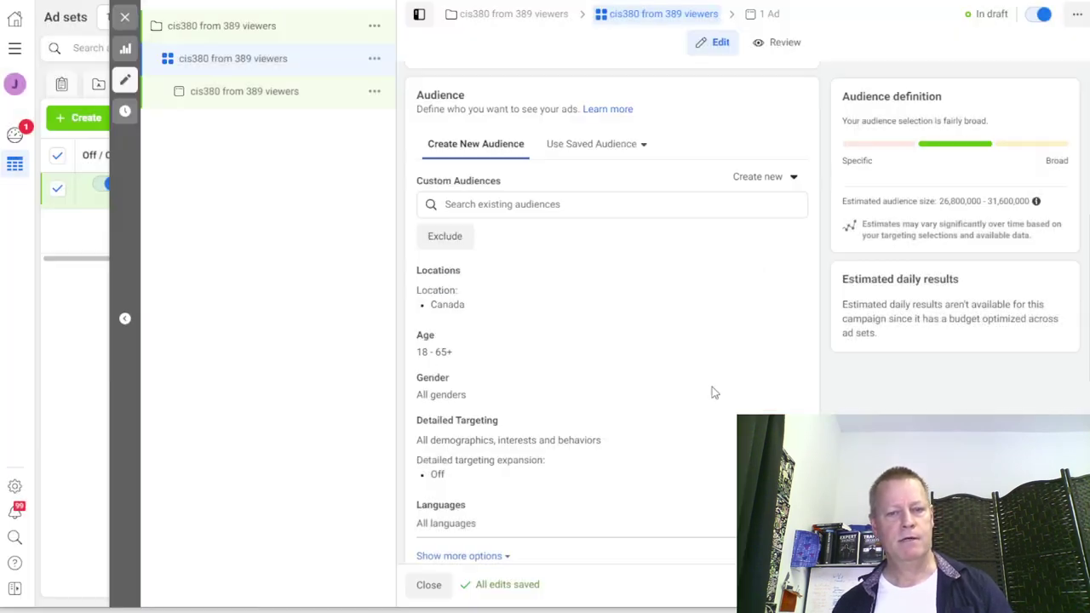
Add the existing custom audience cis389: "How to find Active Users in any Facebook" and clear the audience search
{"action": "left_click", "coordinate": [563, 205]}
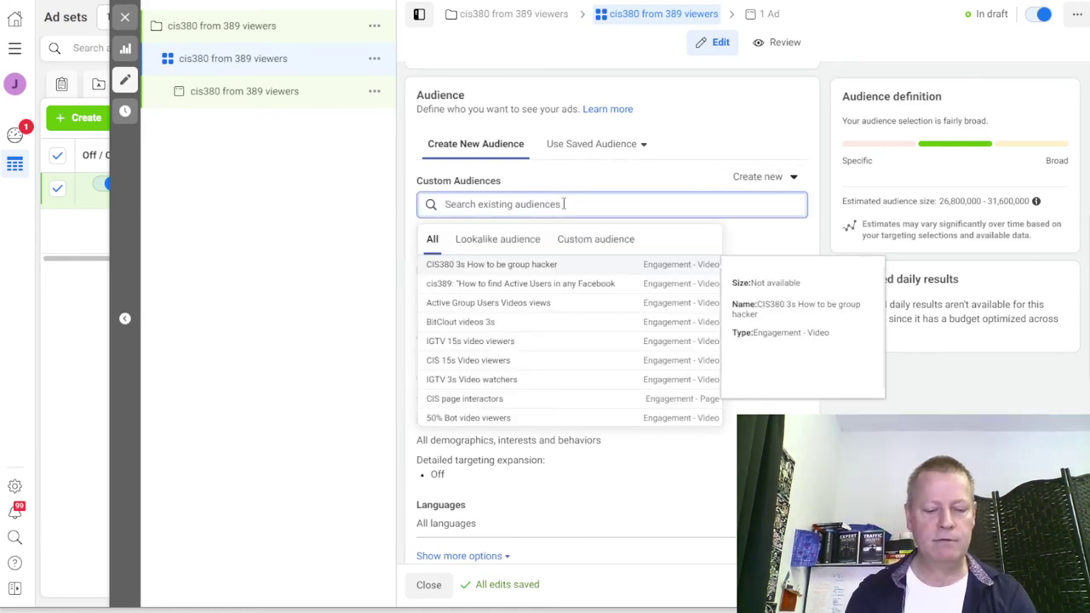
{"action": "type", "text": "cis389"}
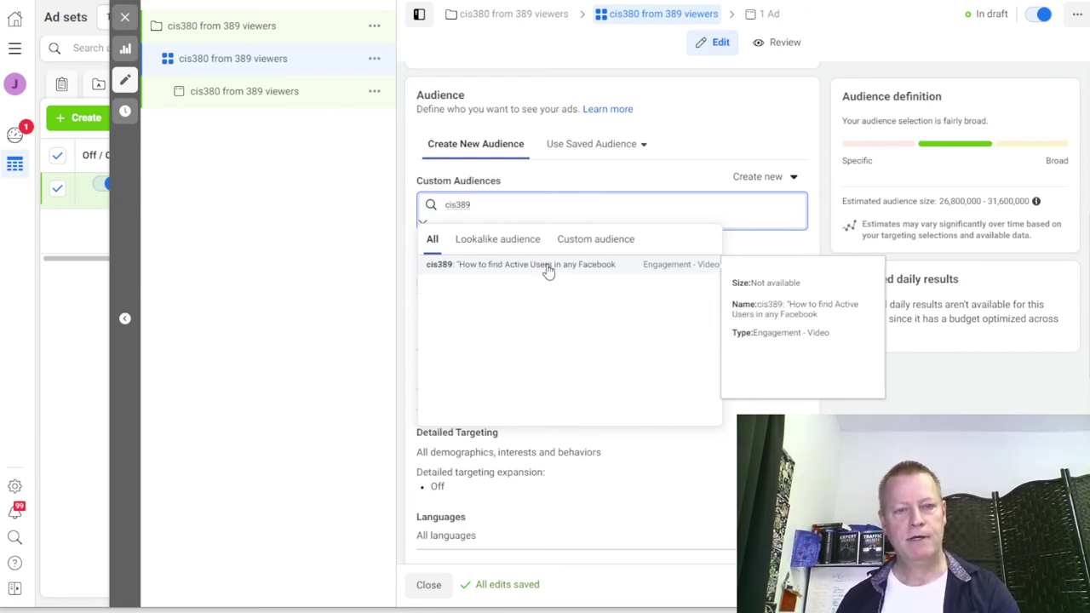
{"action": "left_click", "coordinate": [549, 266]}
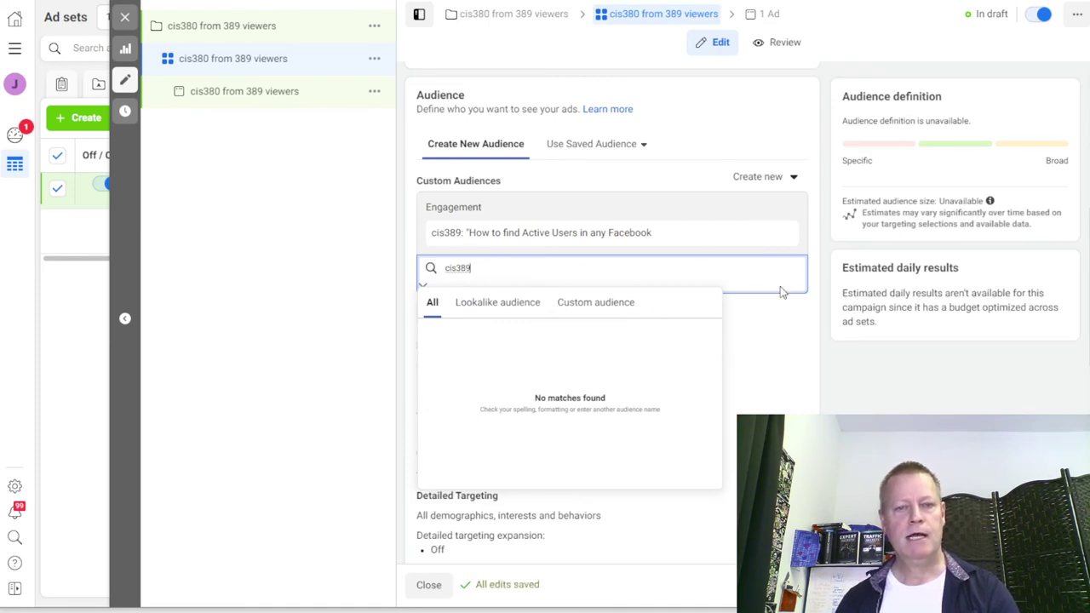
{"action": "scroll", "coordinate": [762, 365], "scroll_direction": "down", "scroll_amount": 3}
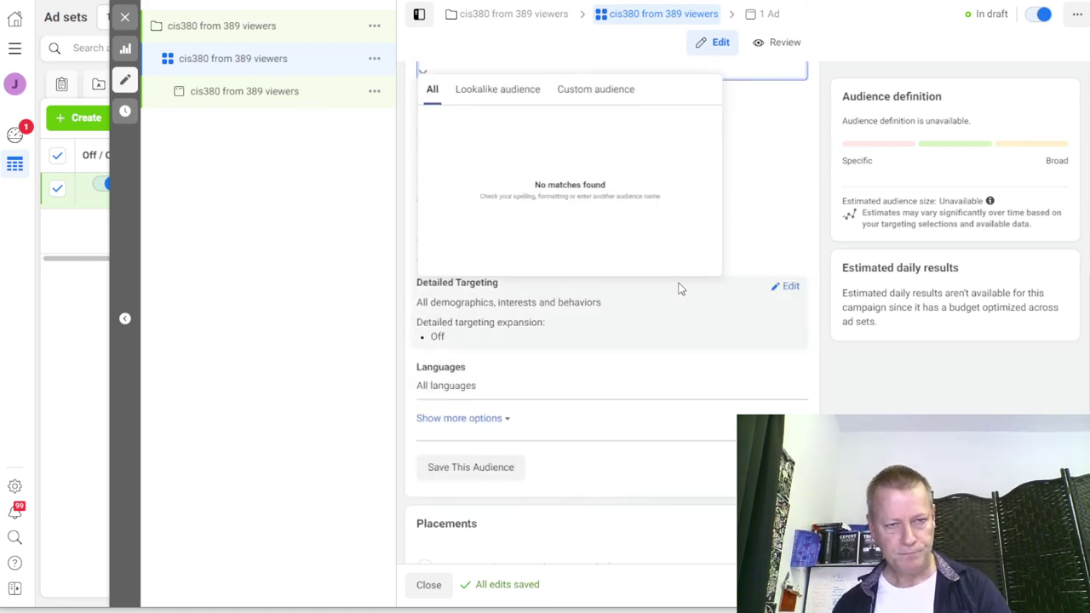
{"action": "scroll", "coordinate": [761, 256], "scroll_direction": "up", "scroll_amount": 3}
{"action": "double_click", "coordinate": [529, 267]}
{"action": "key", "text": "BackSpace"}
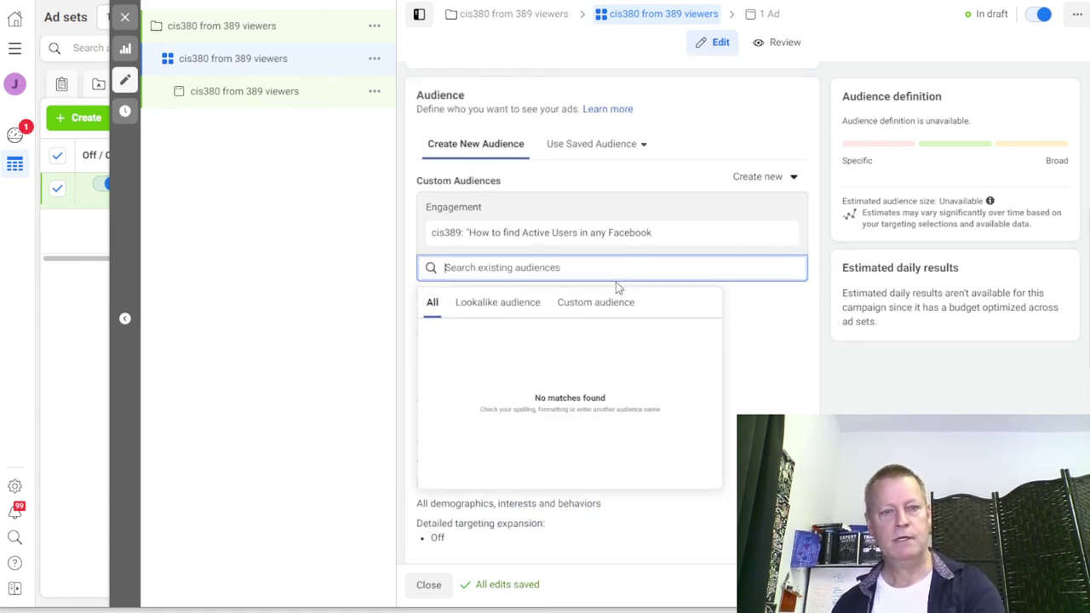
{"action": "left_click", "coordinate": [679, 224]}
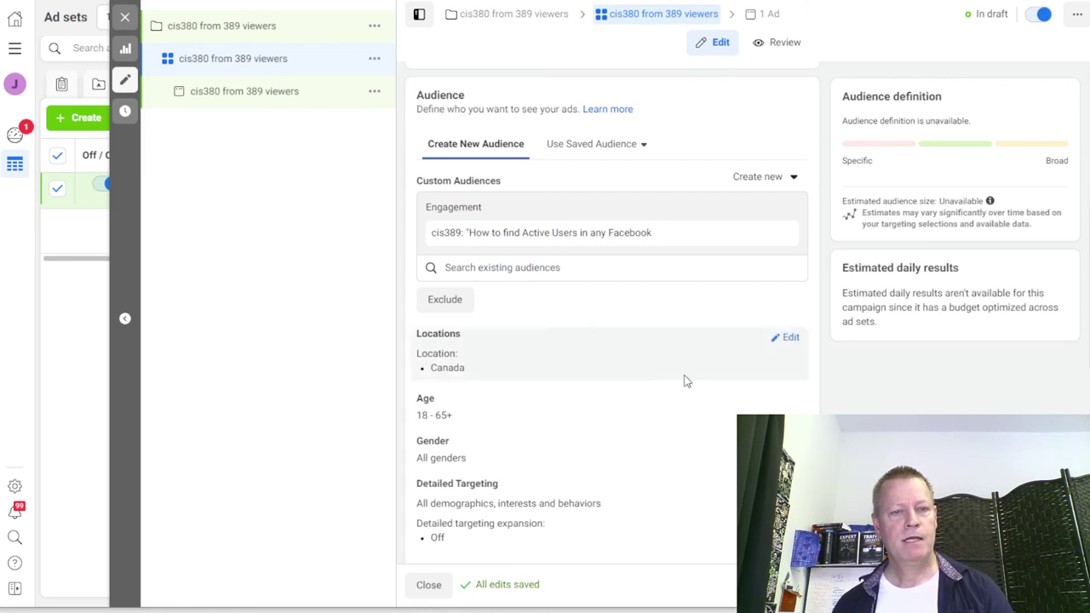
Edit the ad set's audience locations and remove Canada
{"action": "scroll", "coordinate": [660, 390], "scroll_direction": "down", "scroll_amount": 2}
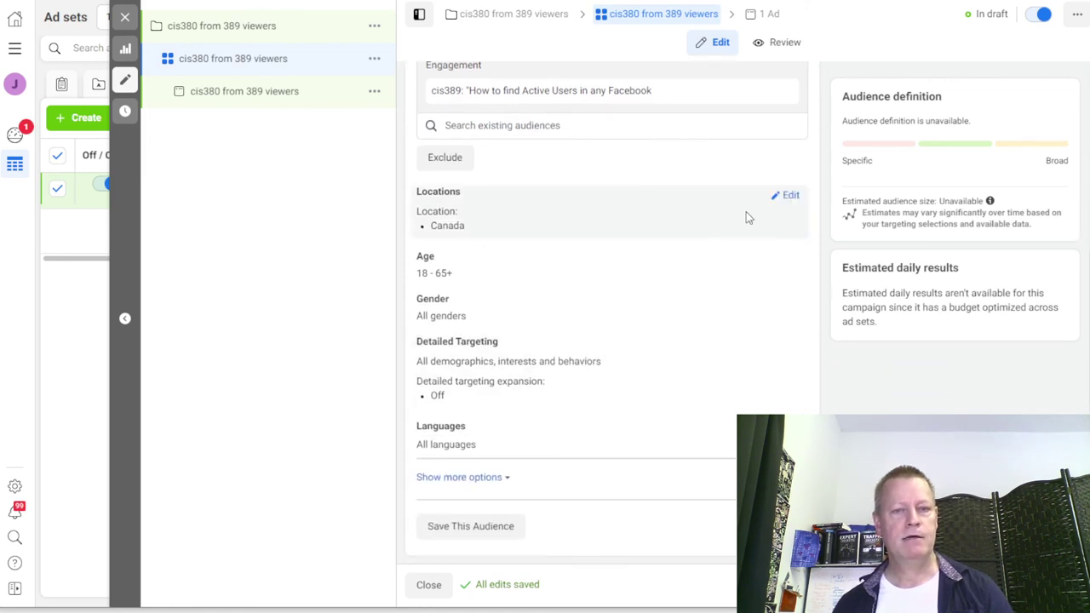
{"action": "left_click", "coordinate": [787, 198]}
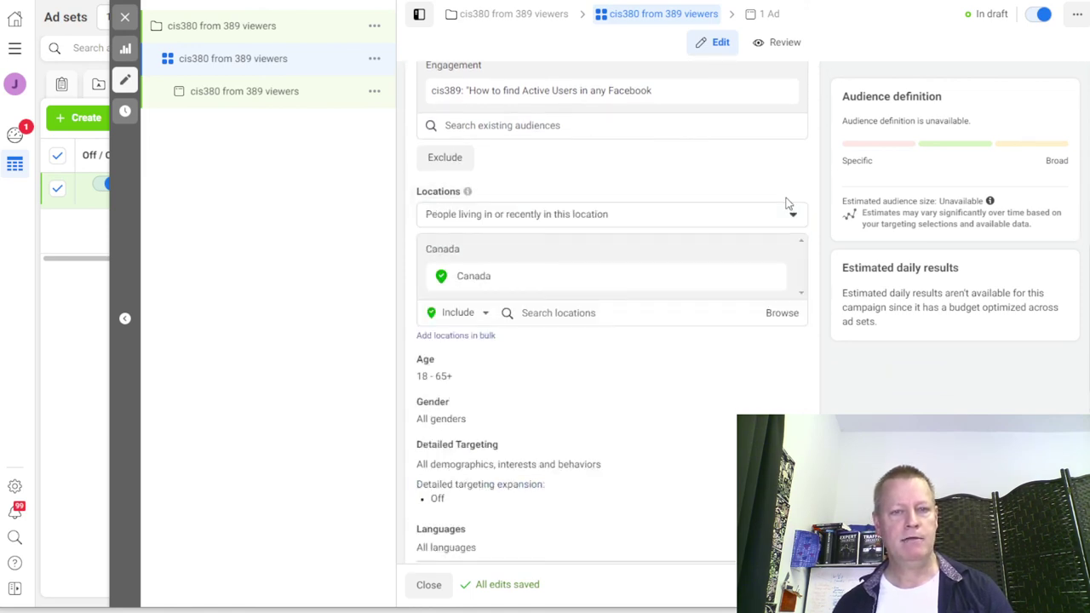
{"action": "left_click", "coordinate": [771, 276]}
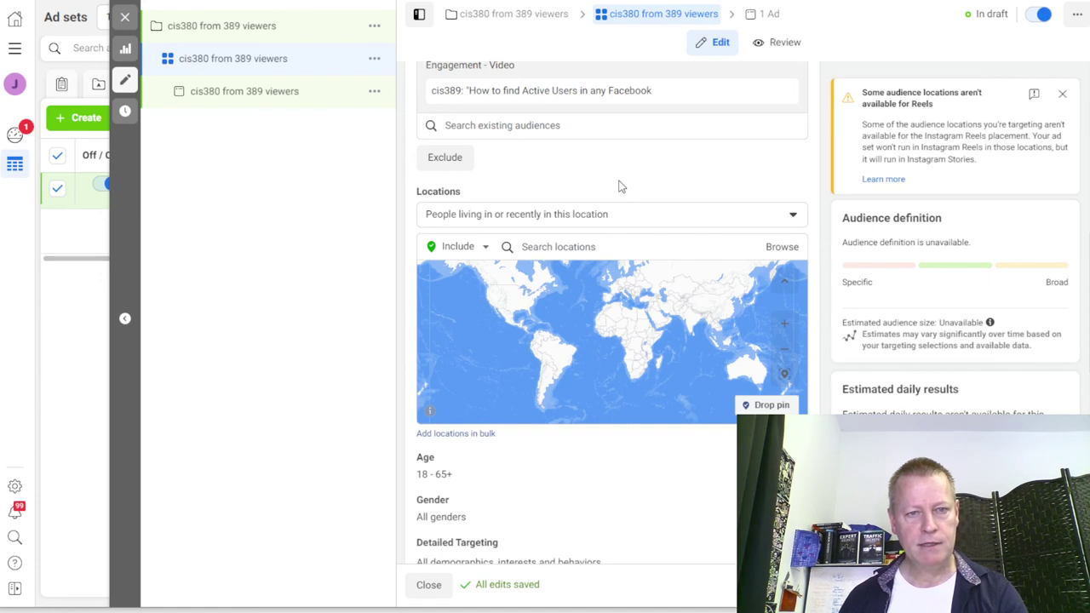
{"action": "left_click", "coordinate": [793, 215]}
{"action": "left_click", "coordinate": [690, 188]}
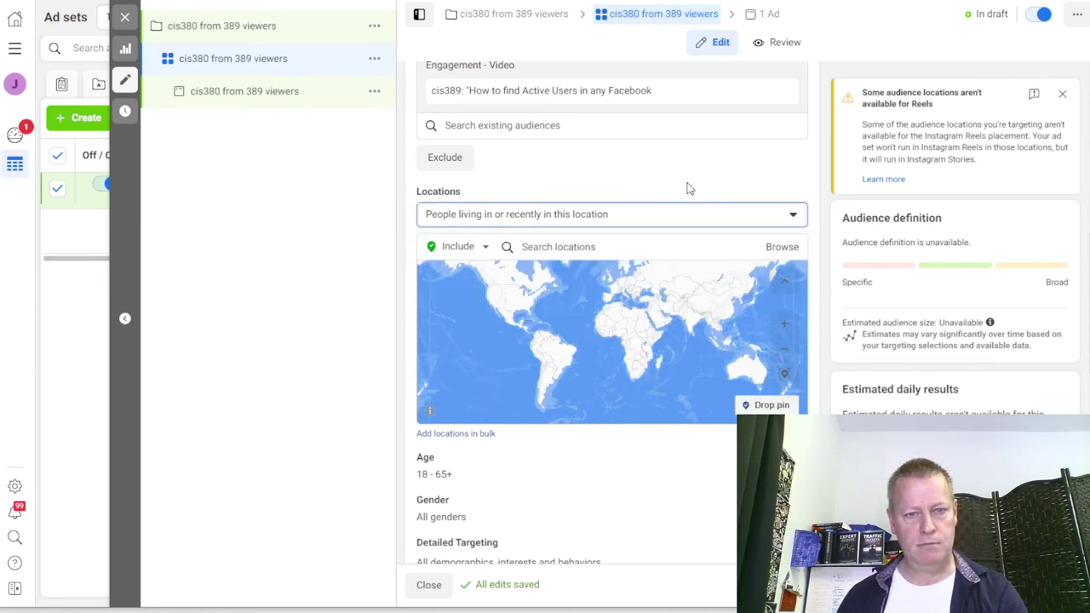
{"action": "left_click", "coordinate": [773, 214]}
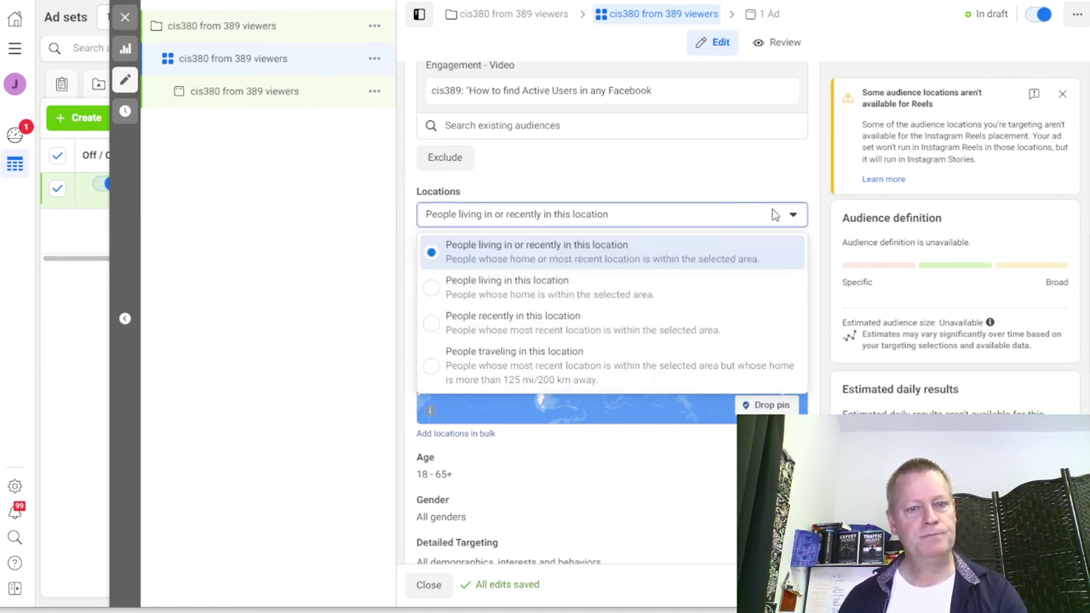
{"action": "left_click", "coordinate": [682, 175]}
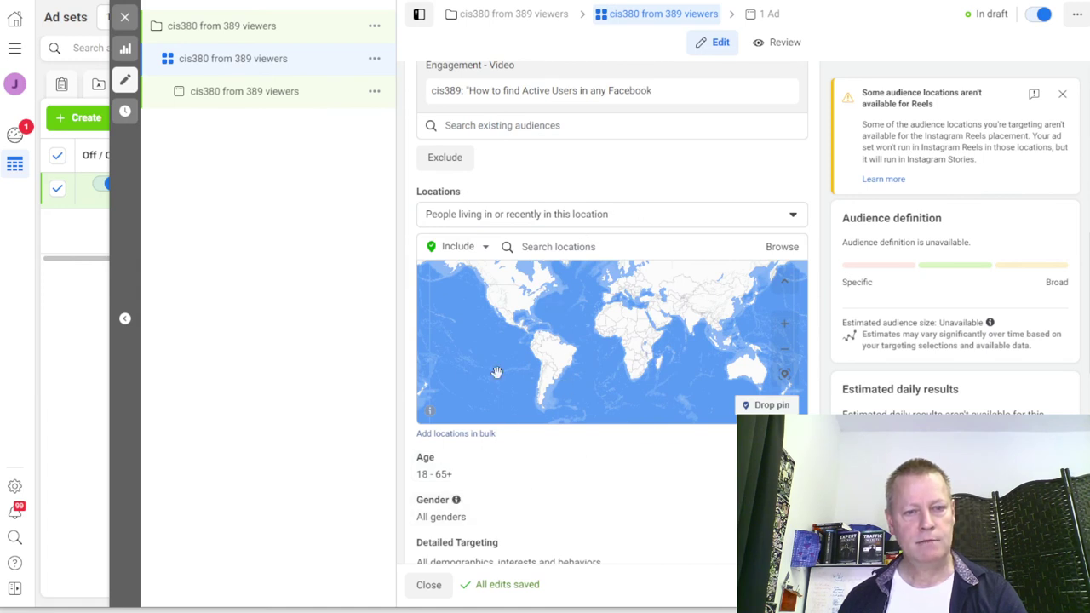
{"action": "left_click", "coordinate": [528, 220]}
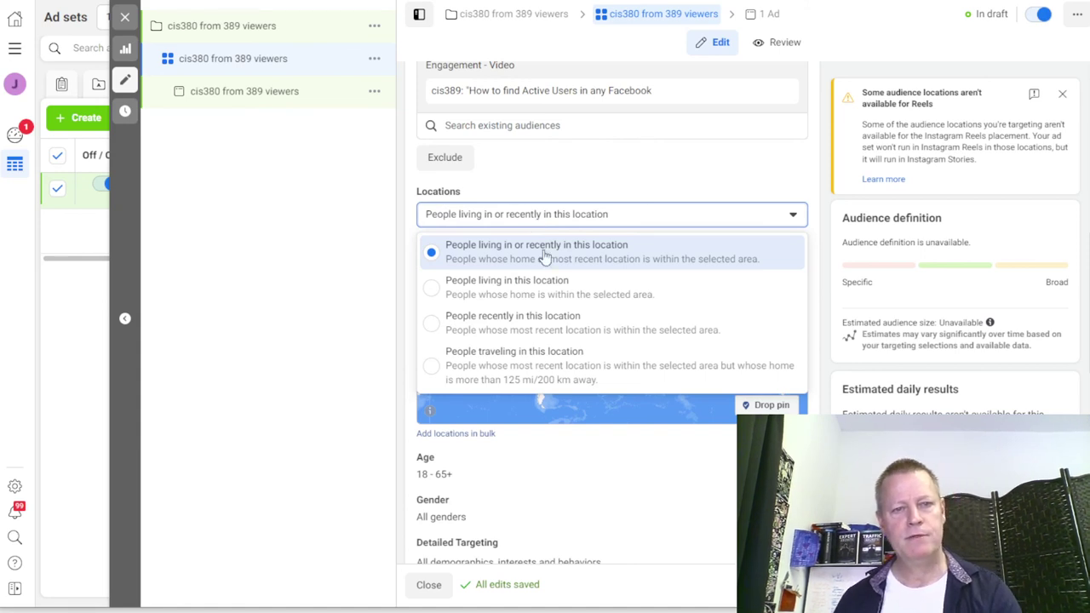
{"action": "left_click", "coordinate": [545, 254]}
Target people living in or recently in the Worldwide region as the ad set's location and dismiss the map notice
{"action": "left_click", "coordinate": [582, 253]}
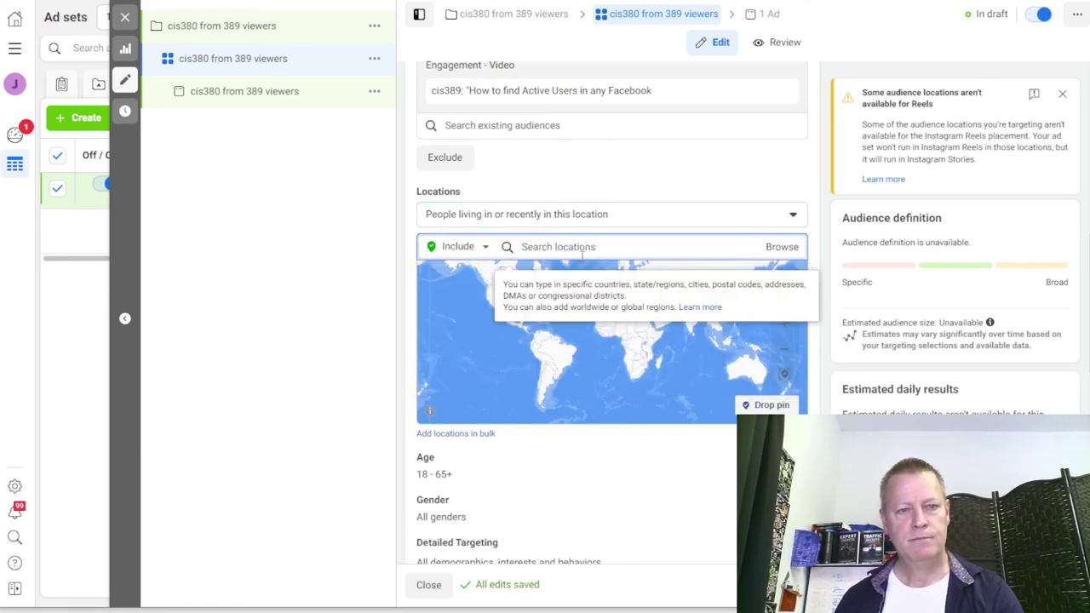
{"action": "type", "text": "wo"}
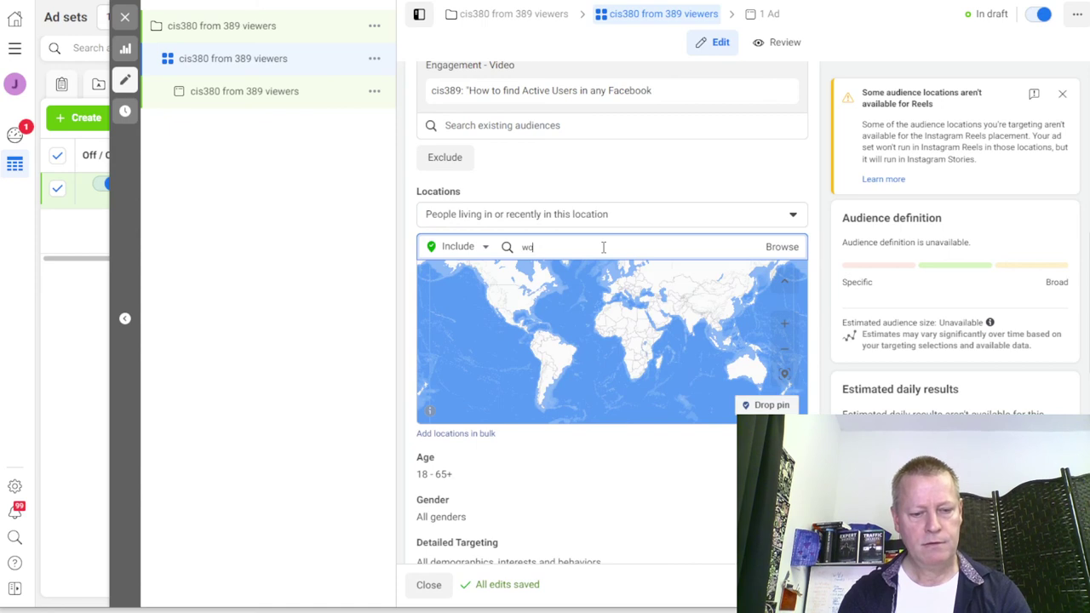
{"action": "type", "text": "rldw"}
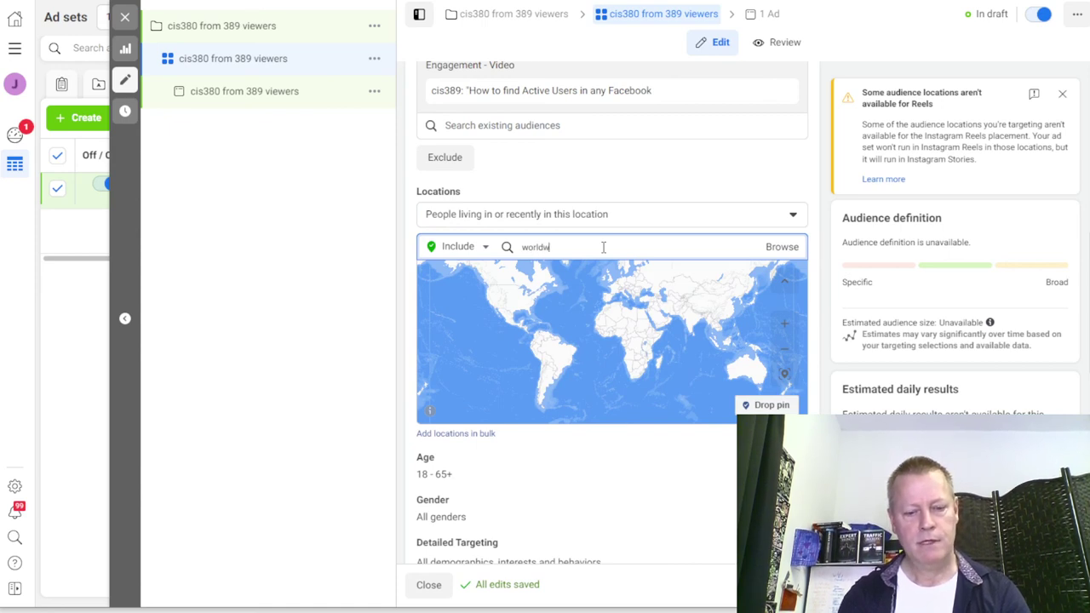
{"action": "type", "text": "ide"}
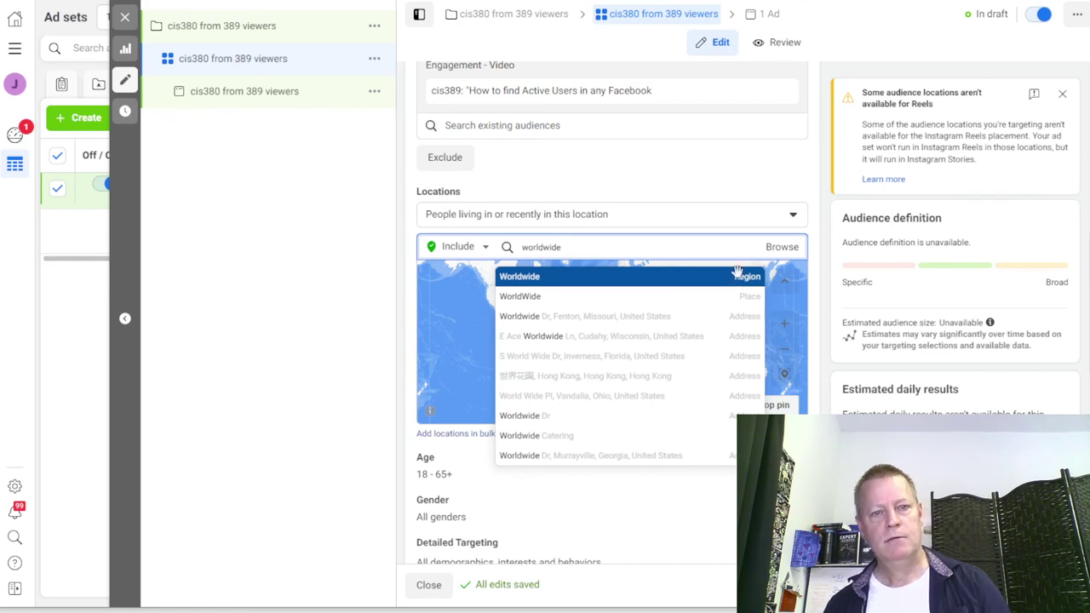
{"action": "left_click", "coordinate": [738, 275]}
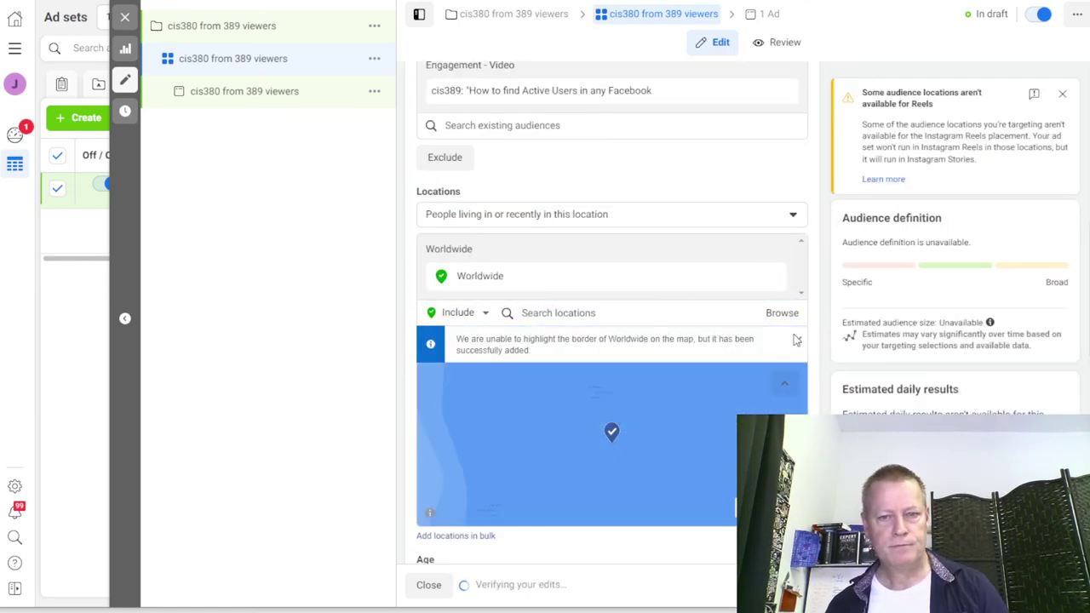
{"action": "scroll", "coordinate": [694, 549], "scroll_direction": "down", "scroll_amount": 4}
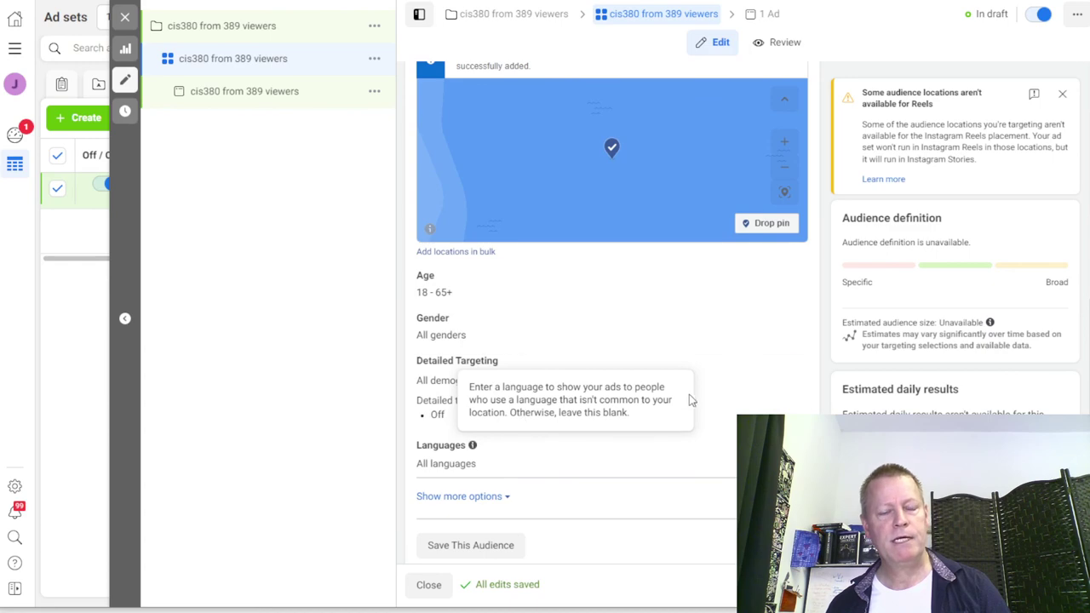
{"action": "scroll", "coordinate": [692, 375], "scroll_direction": "up", "scroll_amount": 5}
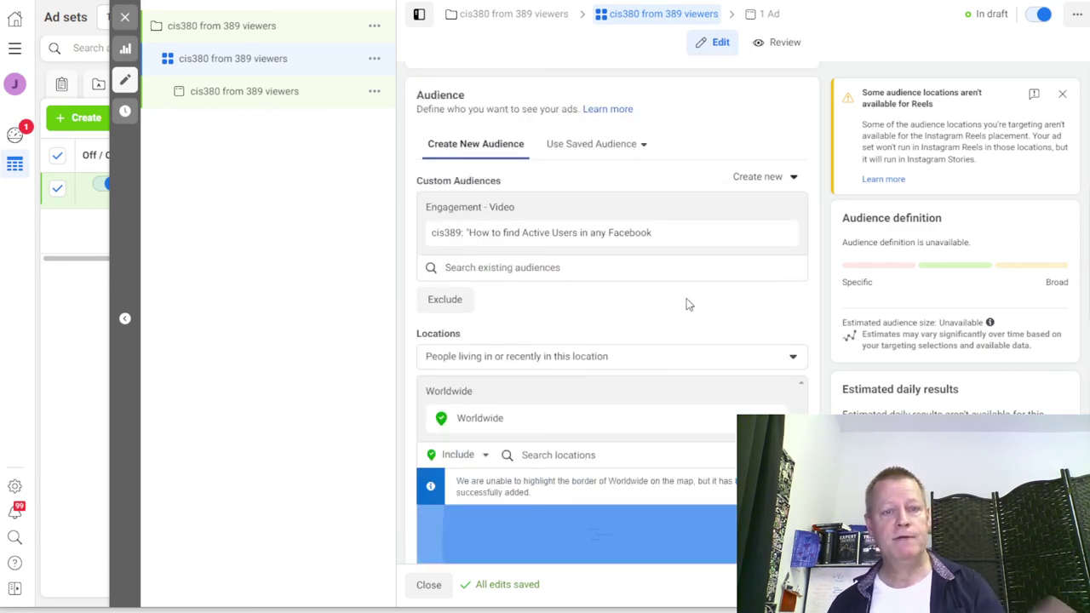
{"action": "scroll", "coordinate": [702, 397], "scroll_direction": "down", "scroll_amount": 4}
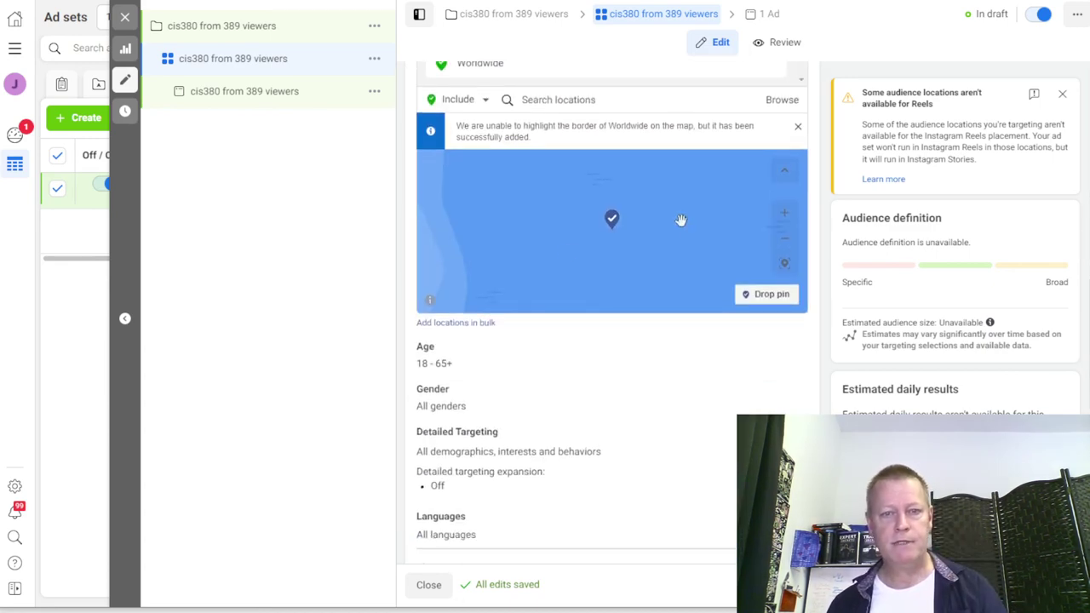
{"action": "left_click", "coordinate": [797, 130]}
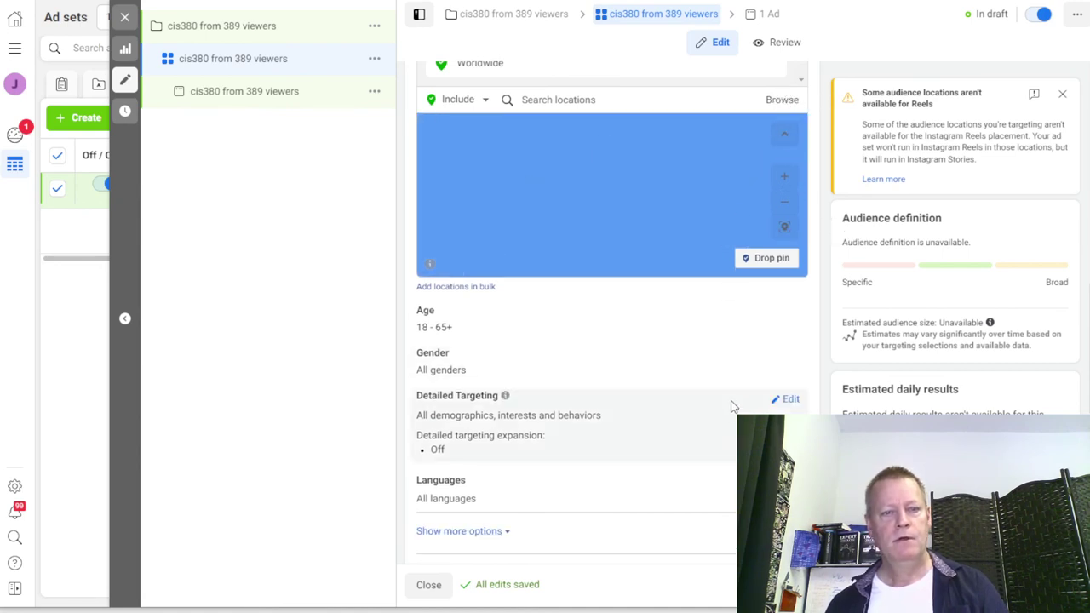
Switch the ad set to manual placements, excluding Messenger, Instagram and Audience Network so only Facebook remains
{"action": "scroll", "coordinate": [734, 402], "scroll_direction": "down", "scroll_amount": 3}
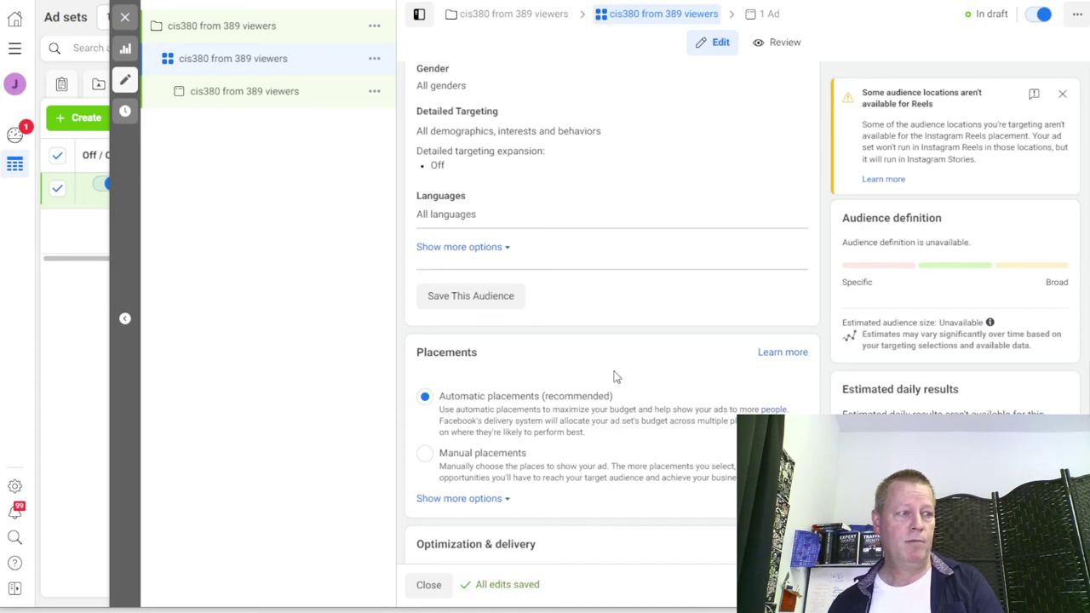
{"action": "scroll", "coordinate": [617, 377], "scroll_direction": "up", "scroll_amount": 3}
{"action": "scroll", "coordinate": [616, 377], "scroll_direction": "down", "scroll_amount": 6}
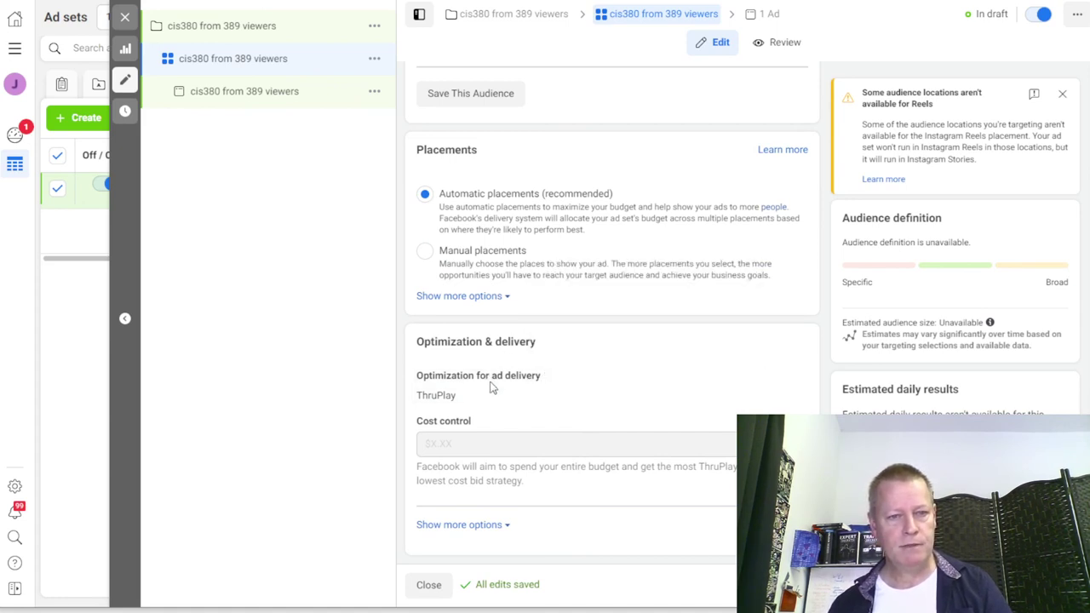
{"action": "scroll", "coordinate": [686, 472], "scroll_direction": "up", "scroll_amount": 10}
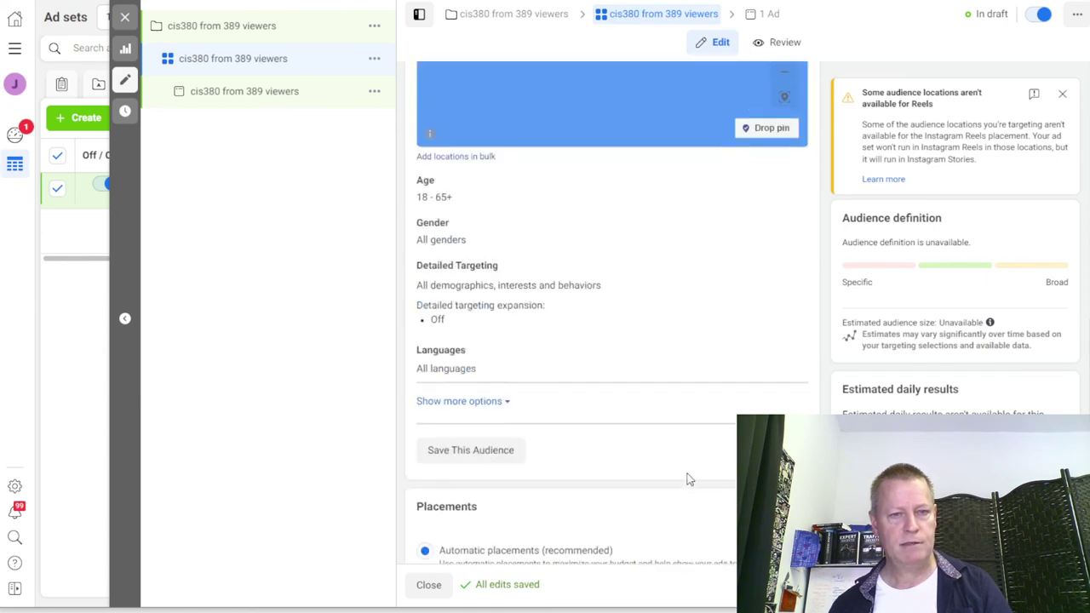
{"action": "scroll", "coordinate": [644, 385], "scroll_direction": "down", "scroll_amount": 8}
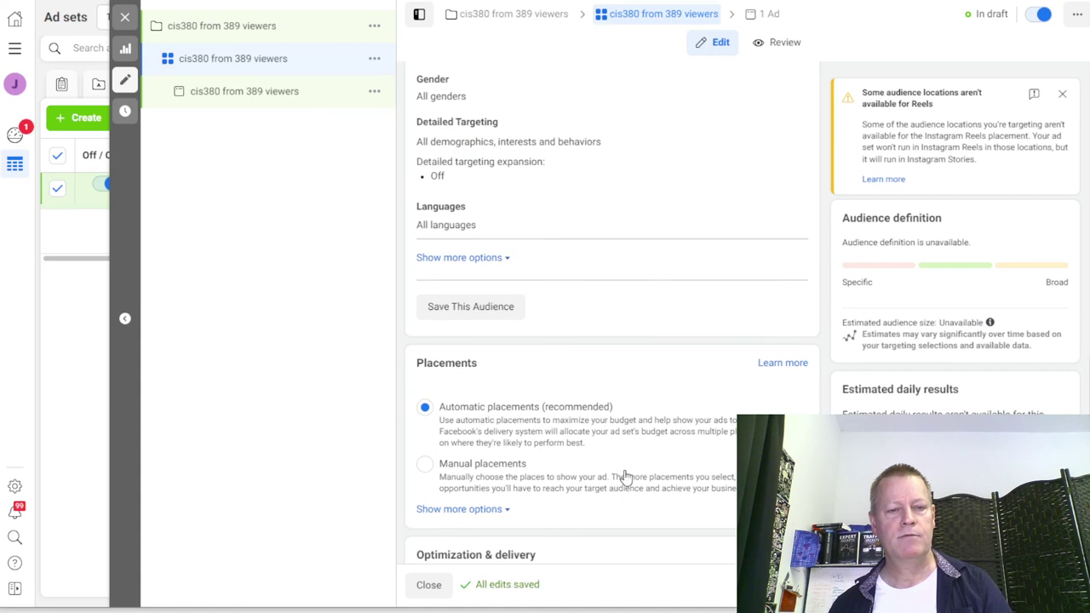
{"action": "scroll", "coordinate": [626, 479], "scroll_direction": "down", "scroll_amount": 3}
{"action": "left_click", "coordinate": [458, 255]}
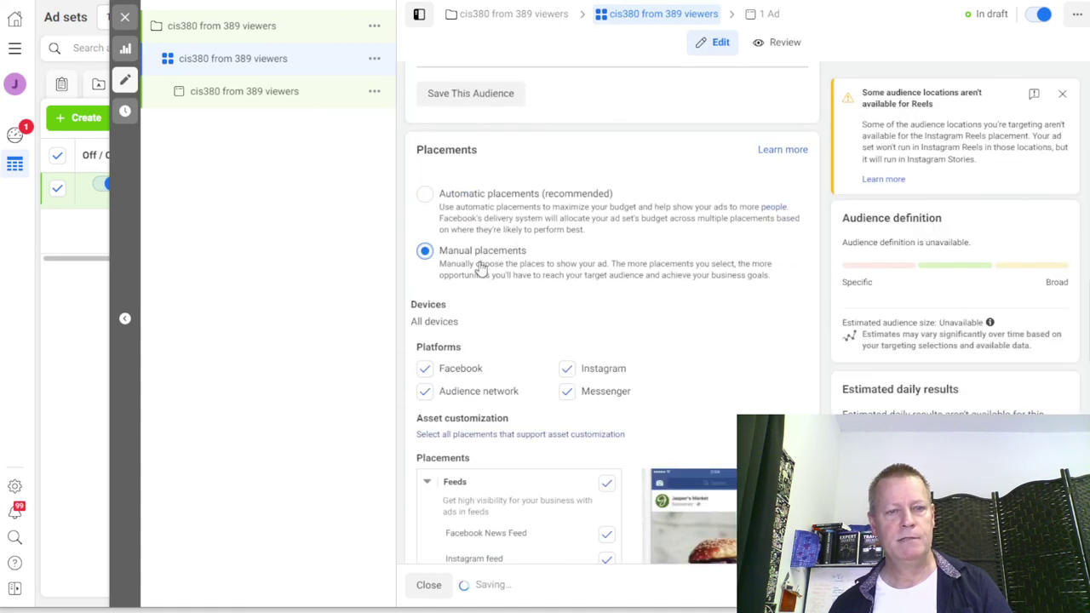
{"action": "left_click", "coordinate": [566, 393]}
{"action": "left_click", "coordinate": [569, 370]}
{"action": "left_click", "coordinate": [425, 393]}
{"action": "scroll", "coordinate": [721, 392], "scroll_direction": "down", "scroll_amount": 2}
{"action": "scroll", "coordinate": [720, 390], "scroll_direction": "down", "scroll_amount": 8}
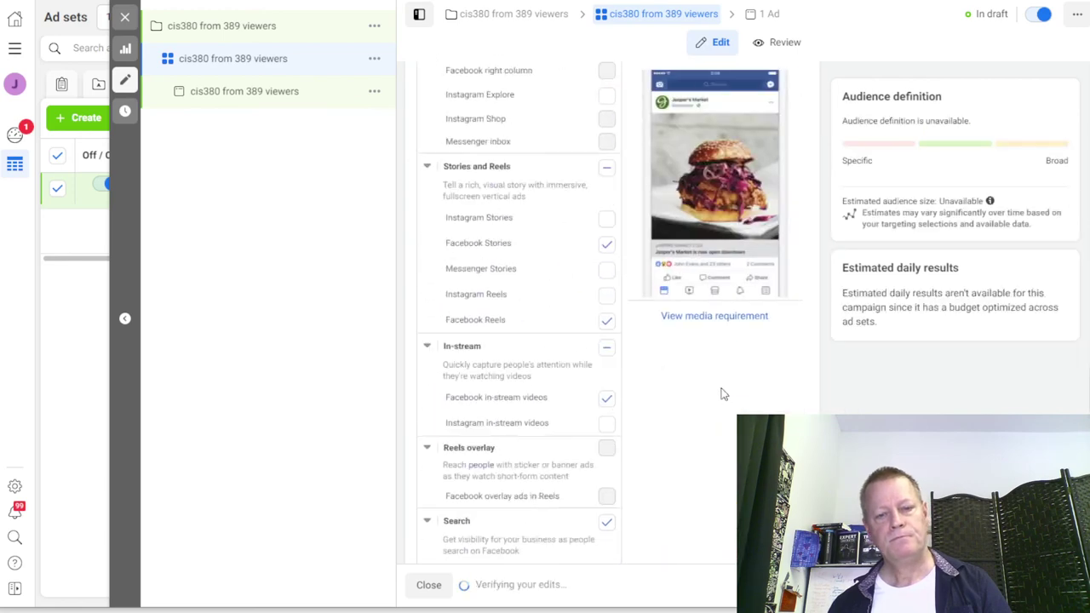
{"action": "scroll", "coordinate": [720, 390], "scroll_direction": "up", "scroll_amount": 10}
{"action": "scroll", "coordinate": [720, 388], "scroll_direction": "down", "scroll_amount": 10}
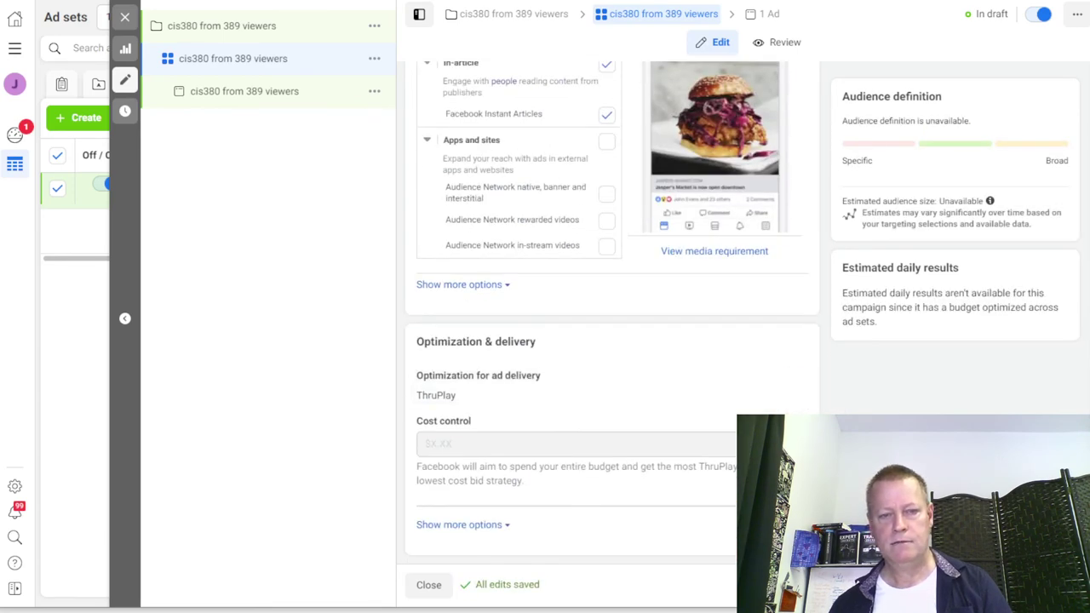
Change the ad's setup to use an existing post and review its creative and tracking settings
{"action": "left_click", "coordinate": [768, 14]}
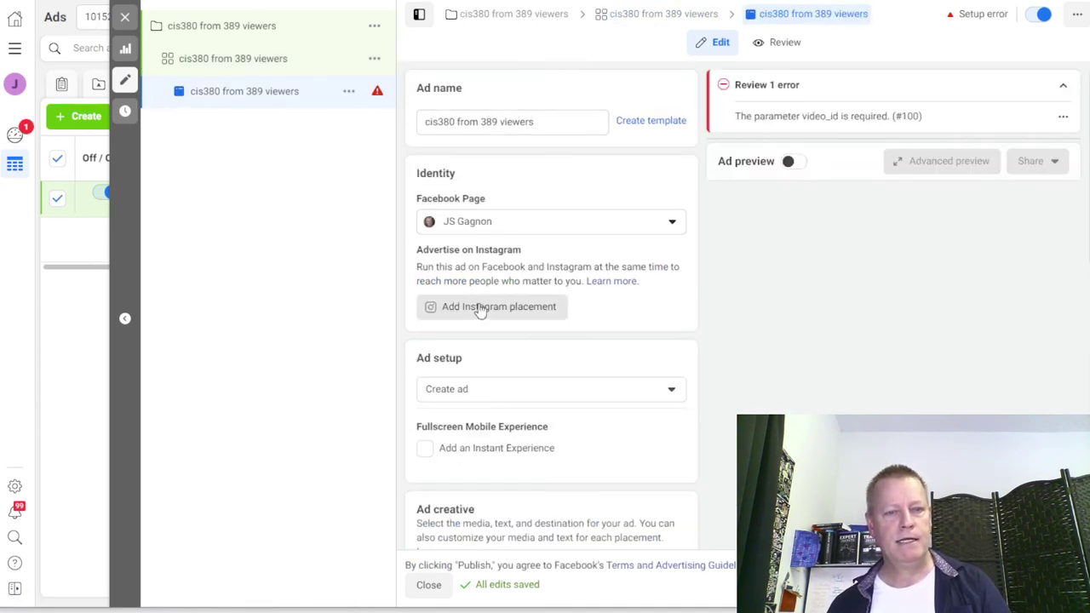
{"action": "left_click", "coordinate": [500, 391]}
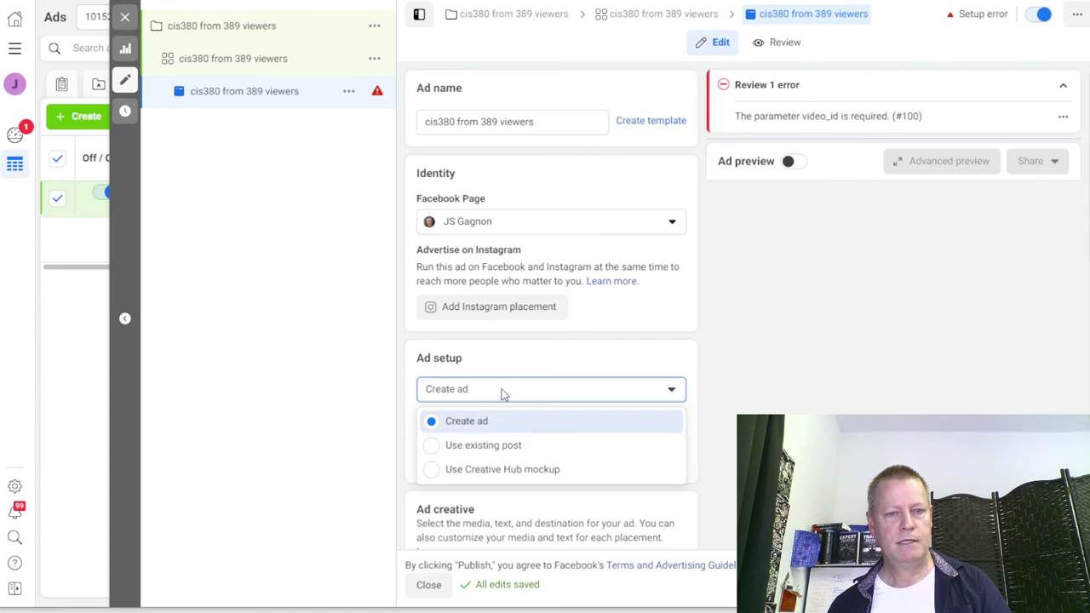
{"action": "left_click", "coordinate": [479, 448]}
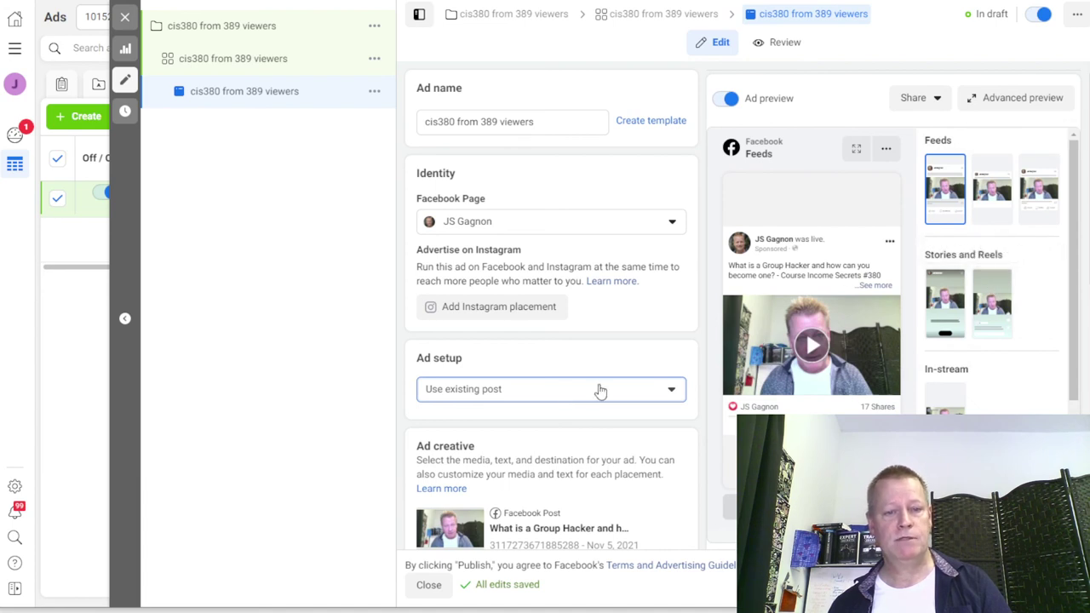
{"action": "scroll", "coordinate": [590, 459], "scroll_direction": "down", "scroll_amount": 3}
{"action": "scroll", "coordinate": [590, 459], "scroll_direction": "down", "scroll_amount": 2}
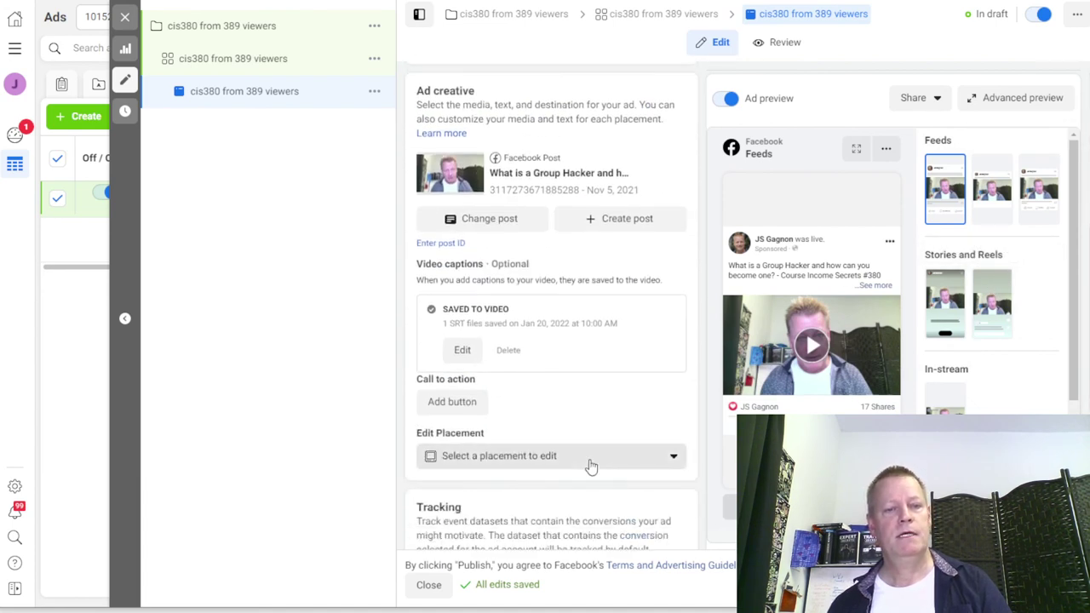
{"action": "scroll", "coordinate": [596, 385], "scroll_direction": "down", "scroll_amount": 2}
{"action": "scroll", "coordinate": [596, 385], "scroll_direction": "down", "scroll_amount": 1}
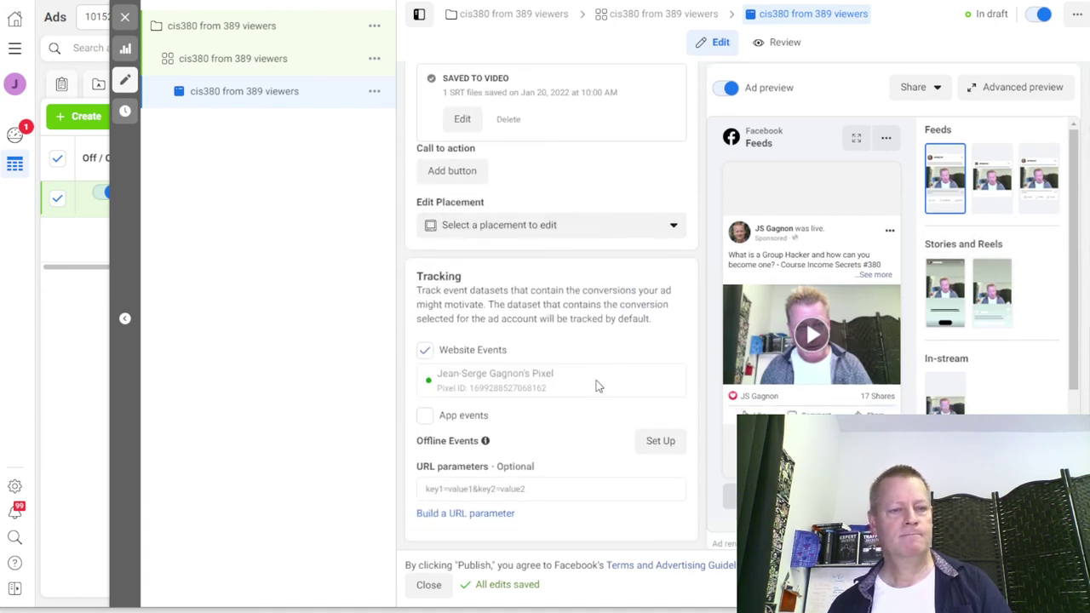
{"action": "scroll", "coordinate": [596, 386], "scroll_direction": "up", "scroll_amount": 10}
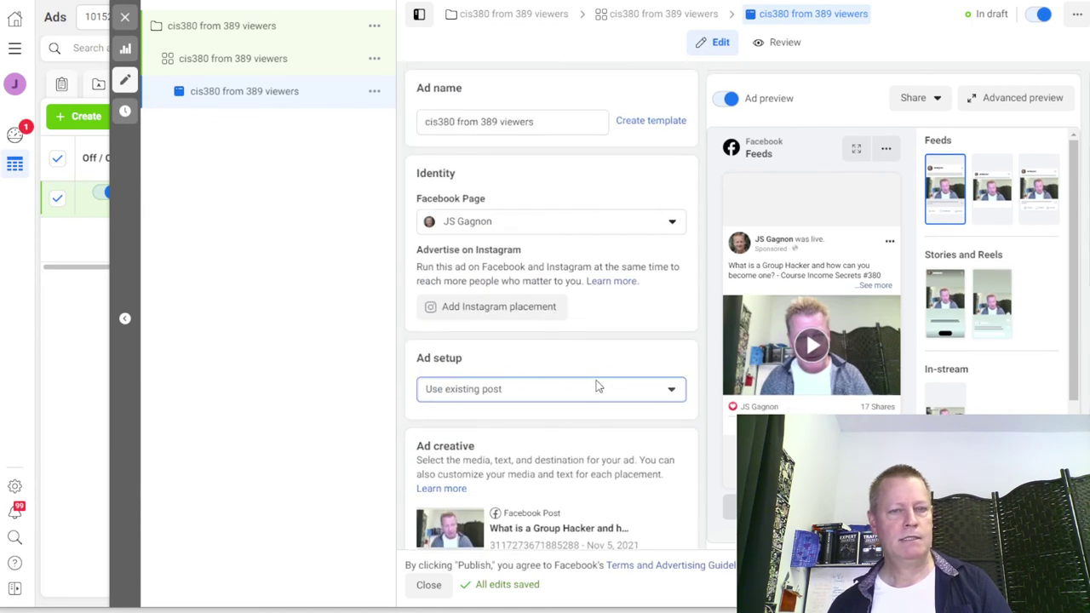
{"action": "scroll", "coordinate": [596, 386], "scroll_direction": "down", "scroll_amount": 1}
{"action": "scroll", "coordinate": [596, 385], "scroll_direction": "up", "scroll_amount": 1}
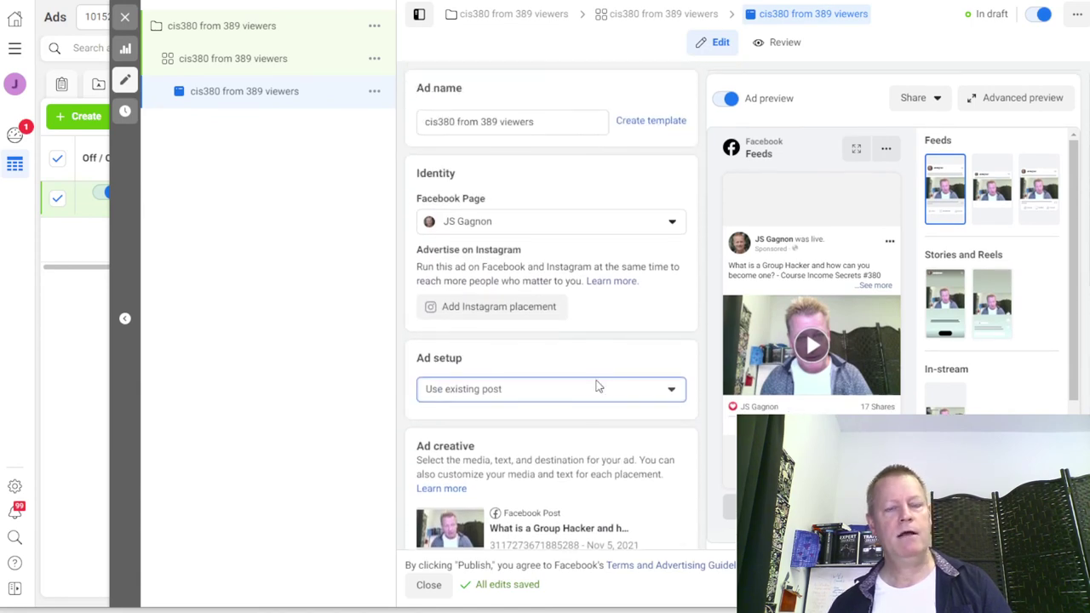